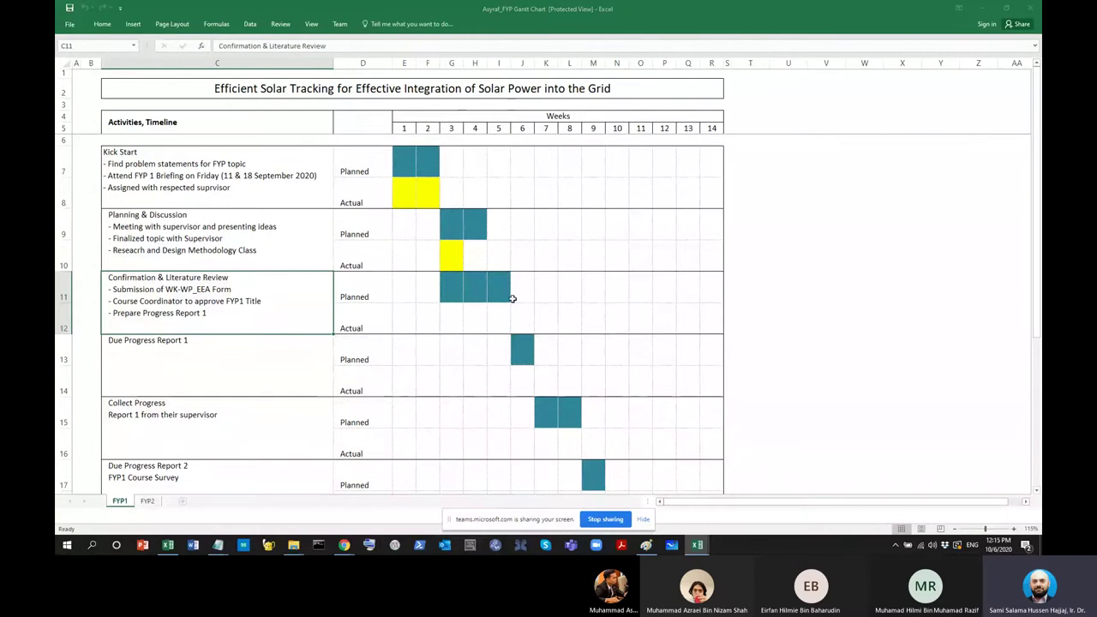
# Switch to File Explorer and open the FYP1 Gantt chart workbook from the second student's folder
pyautogui.click(284, 382)
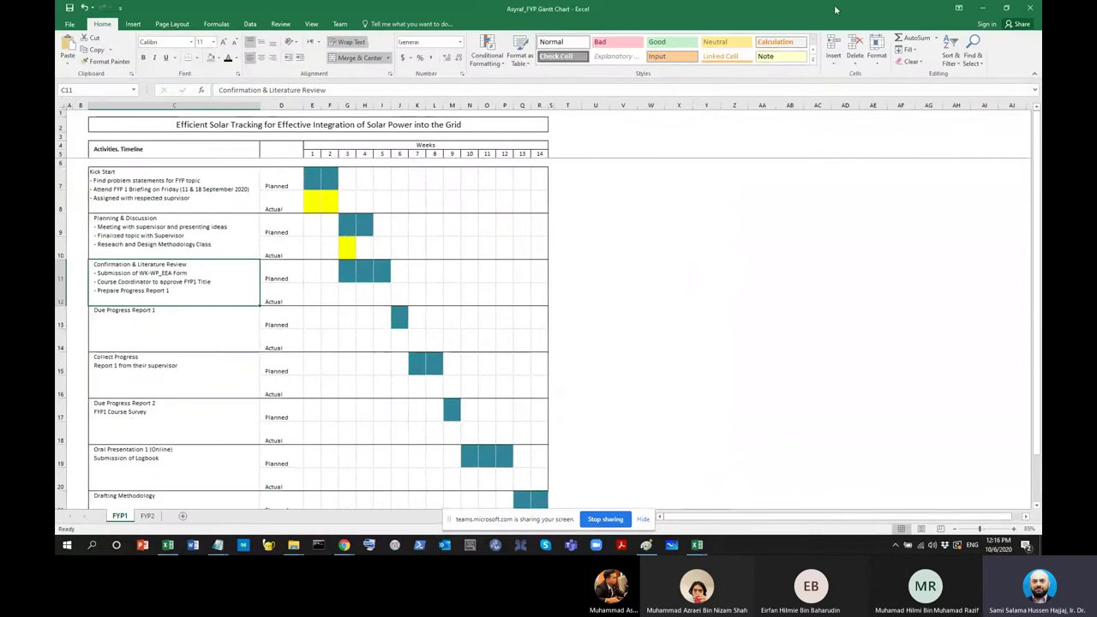
pyautogui.click(982, 8)
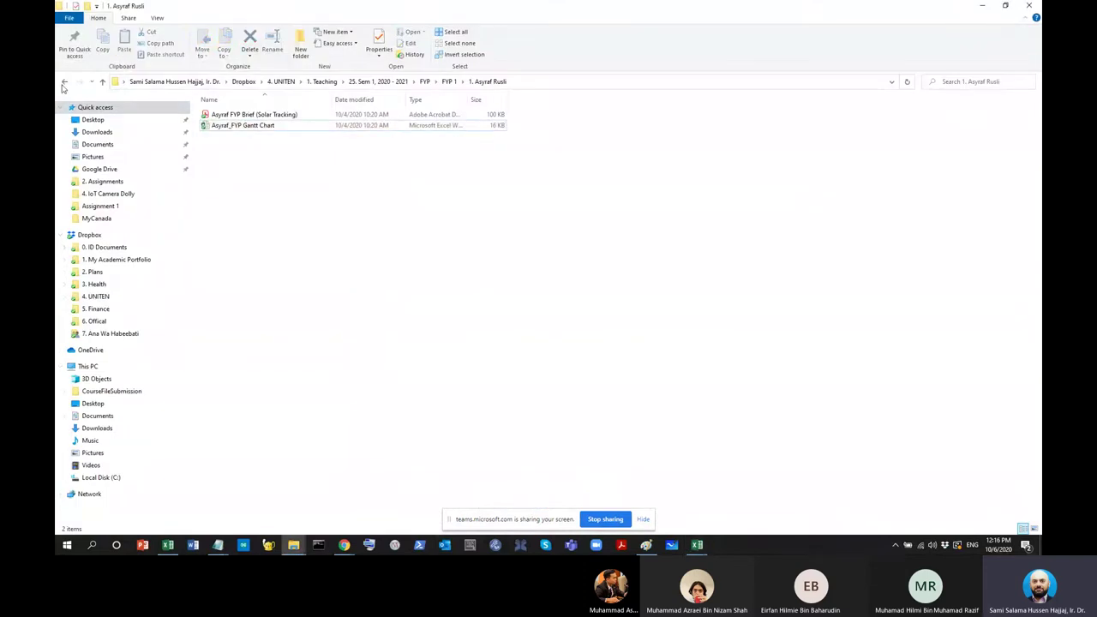
pyautogui.click(63, 81)
pyautogui.doubleClick(304, 133)
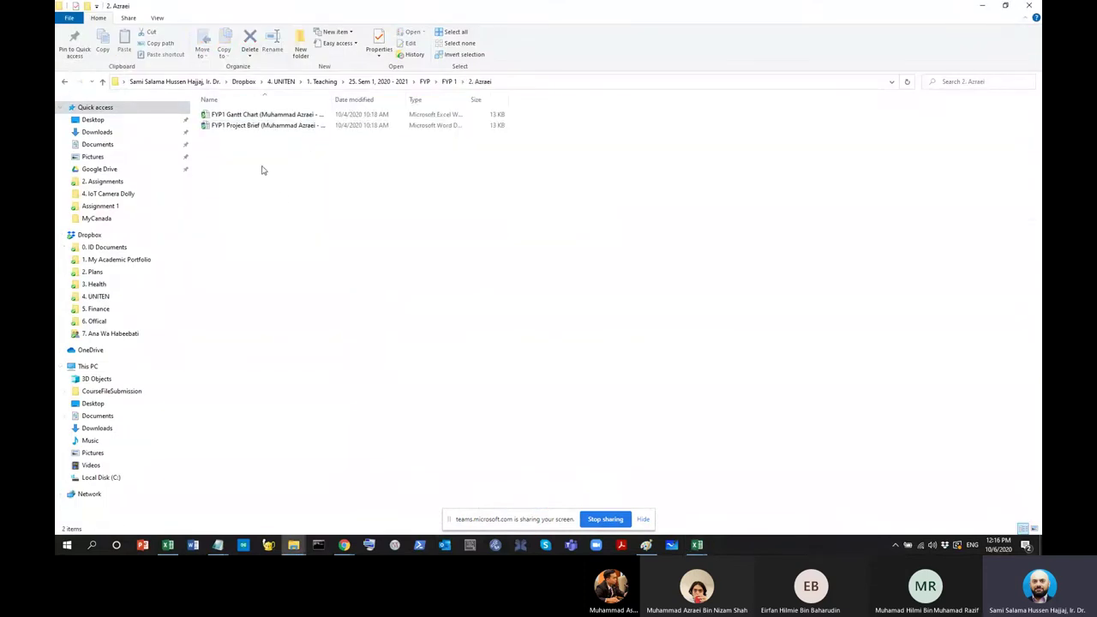
pyautogui.click(254, 129)
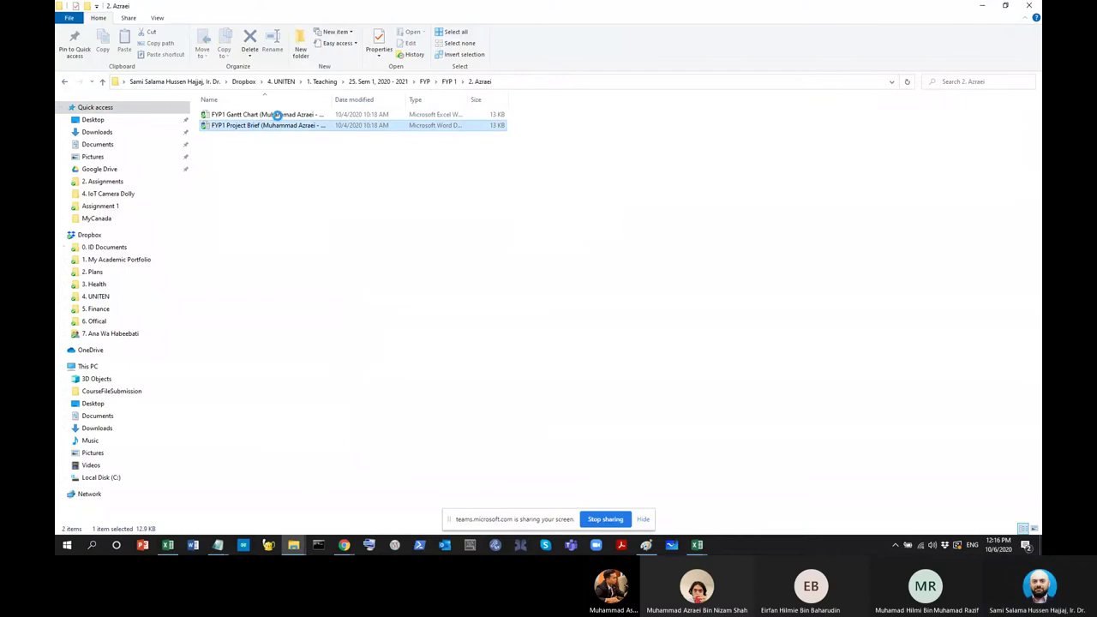
pyautogui.doubleClick(257, 114)
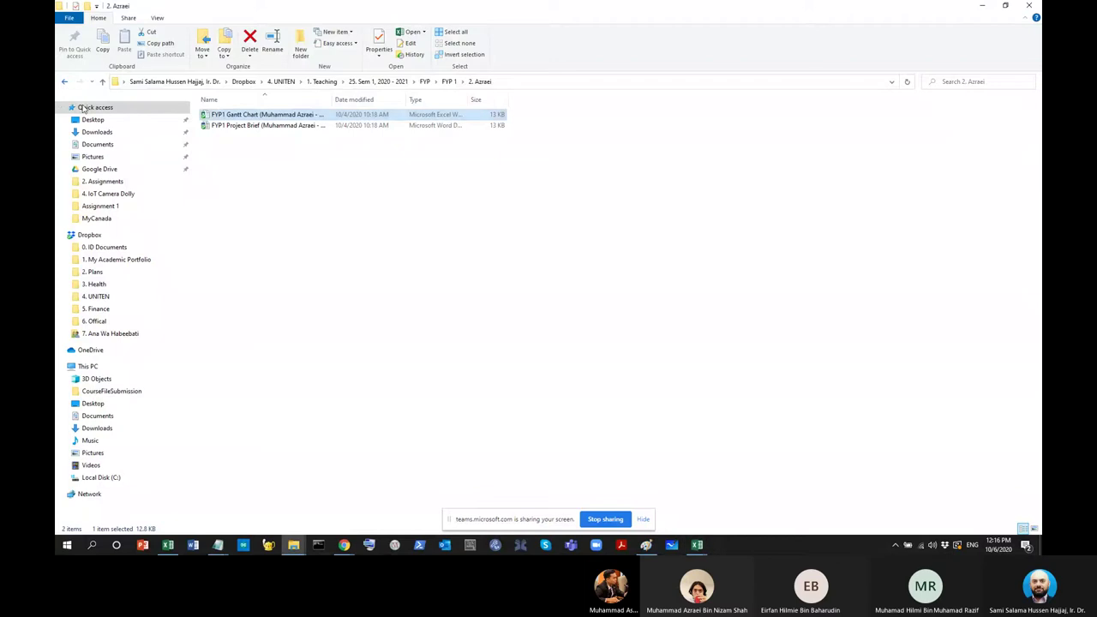
# Open the fyp1_gantt_chart workbook from the third student's folder
pyautogui.click(64, 81)
pyautogui.click(254, 163)
pyautogui.doubleClick(255, 162)
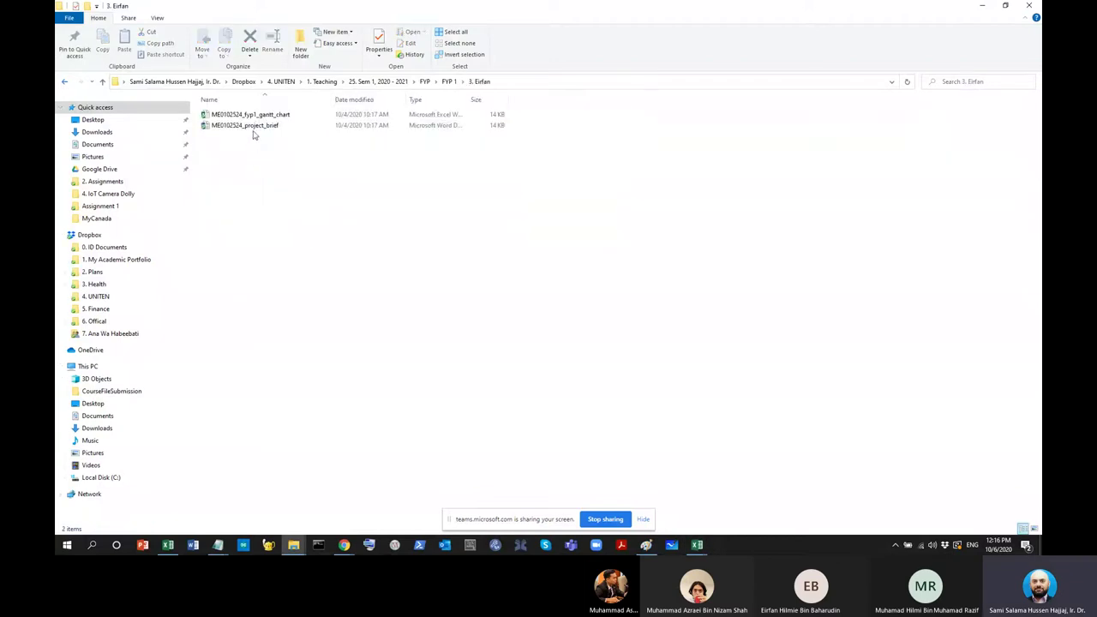
pyautogui.doubleClick(255, 117)
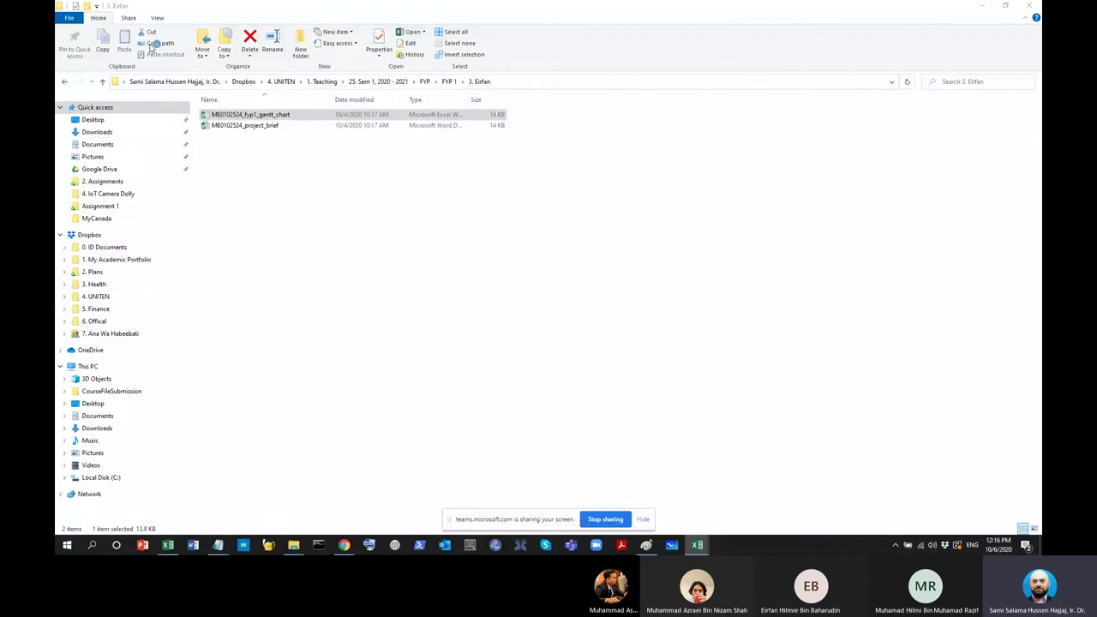
# Open the FYP1 Gantt chart workbook from the fourth student's folder
pyautogui.click(64, 82)
pyautogui.doubleClick(265, 187)
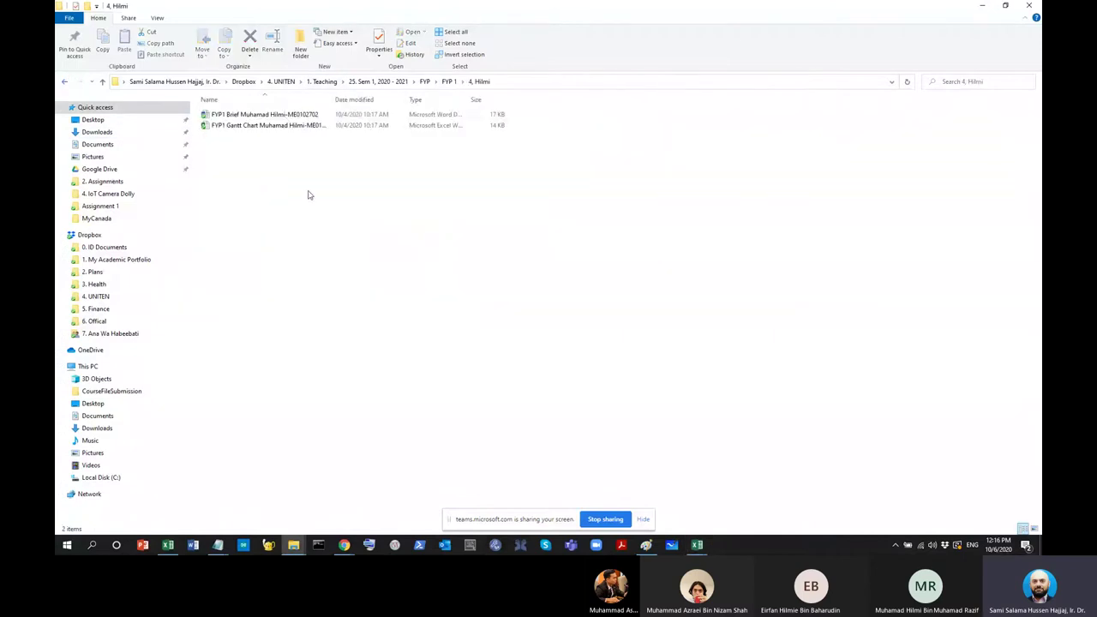
pyautogui.doubleClick(274, 125)
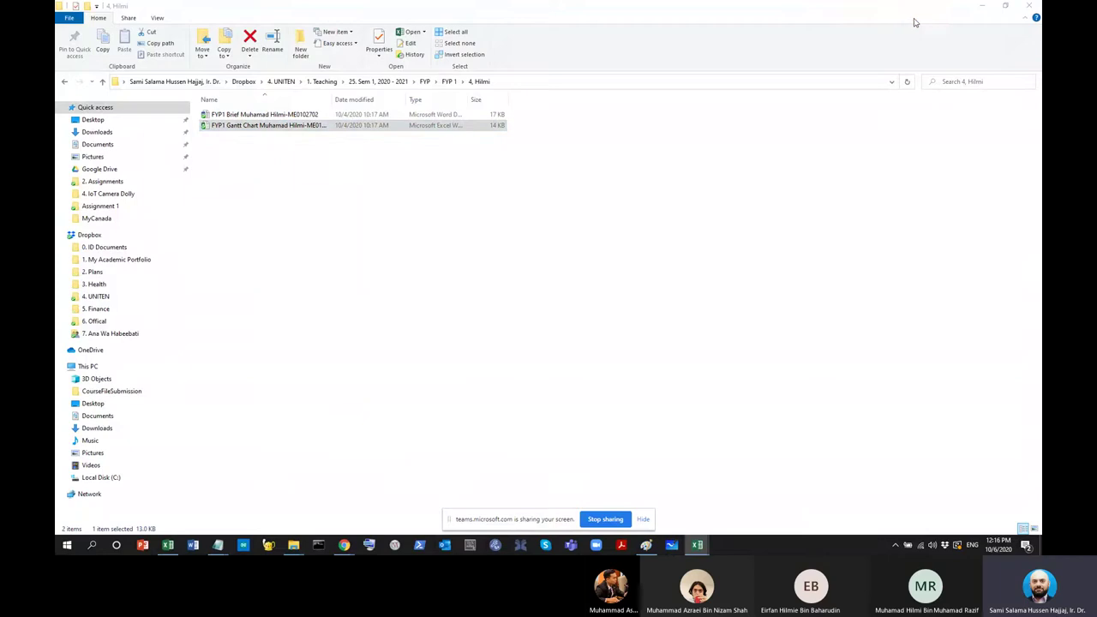
# Maximize the river-current alarm system Gantt chart, enable editing and hide title row 2
pyautogui.click(981, 8)
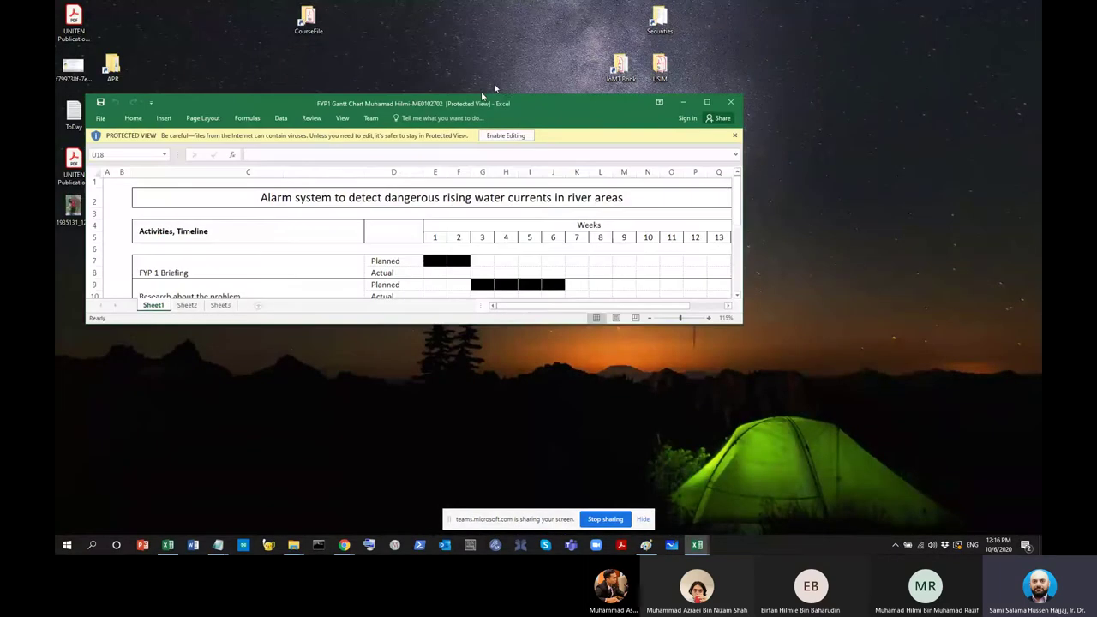
pyautogui.moveTo(470, 100); pyautogui.dragTo(500, 84)
pyautogui.doubleClick(500, 84)
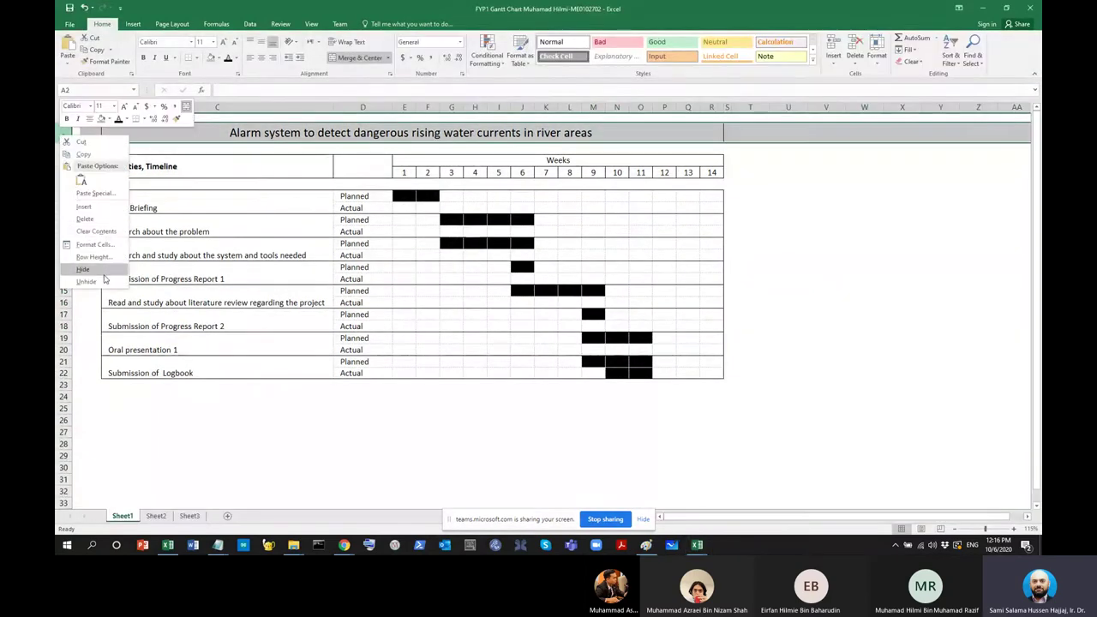
pyautogui.scroll(-1, 958, 169)
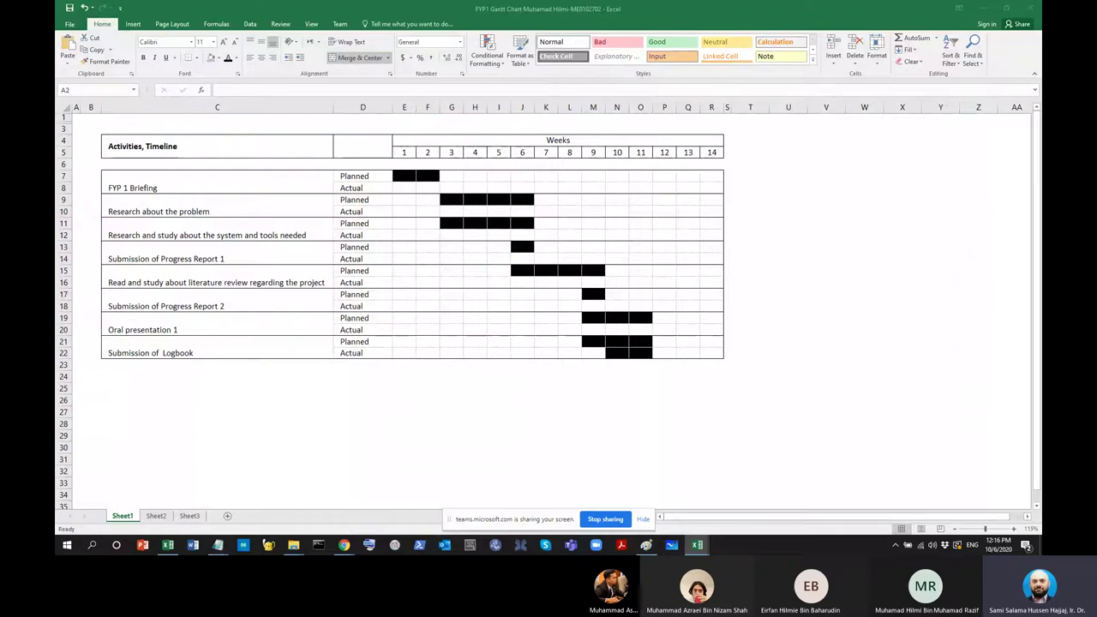
# Bring up and maximize the third student's Gantt chart window and the second student's Gantt chart window
pyautogui.moveTo(761, 110); pyautogui.dragTo(806, 107)
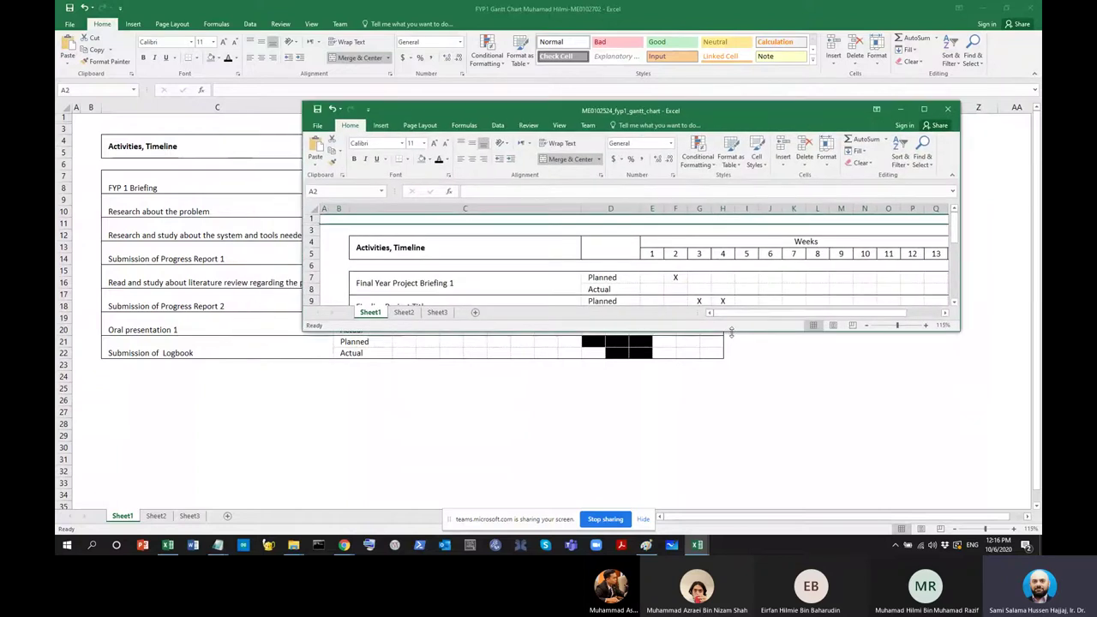
pyautogui.moveTo(734, 334); pyautogui.dragTo(734, 444)
pyautogui.moveTo(755, 111); pyautogui.dragTo(759, 1)
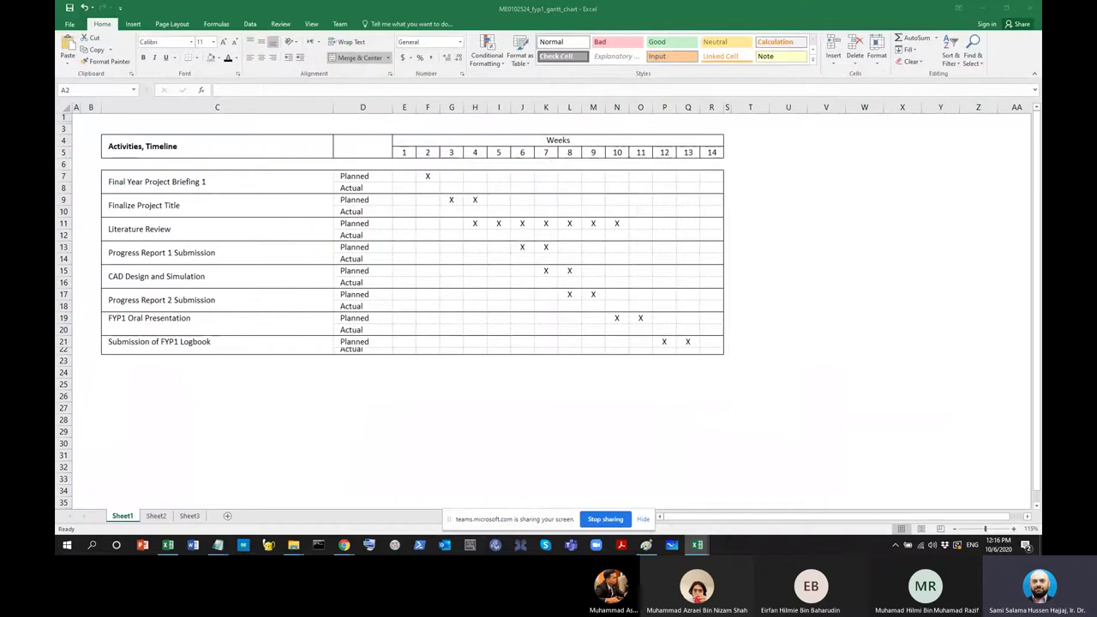
pyautogui.hotkey('alt', 'Tab')
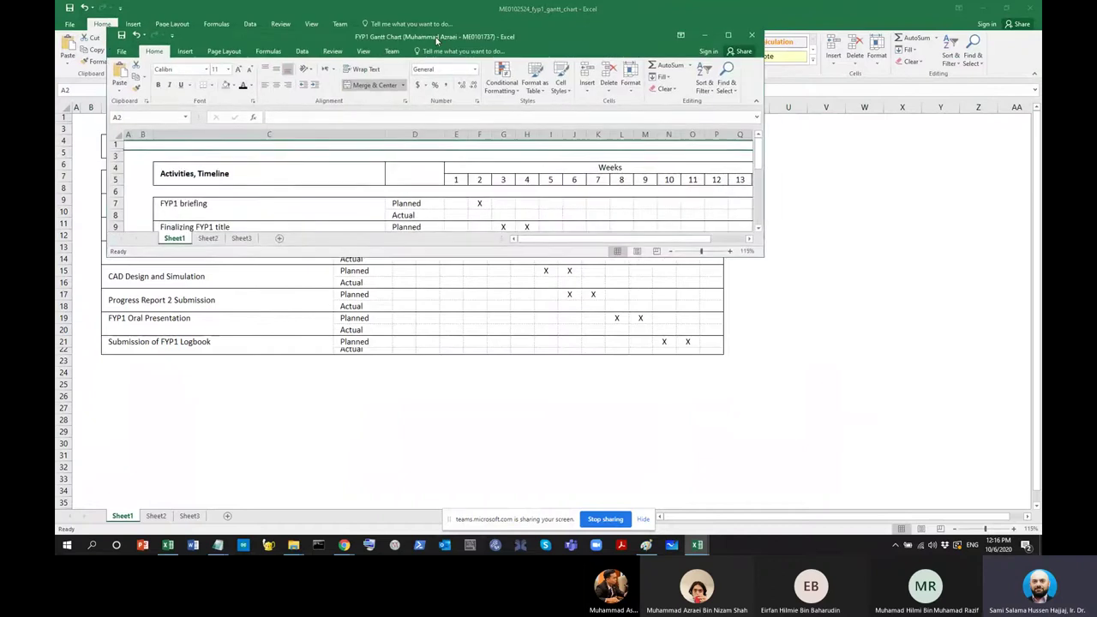
pyautogui.doubleClick(436, 39)
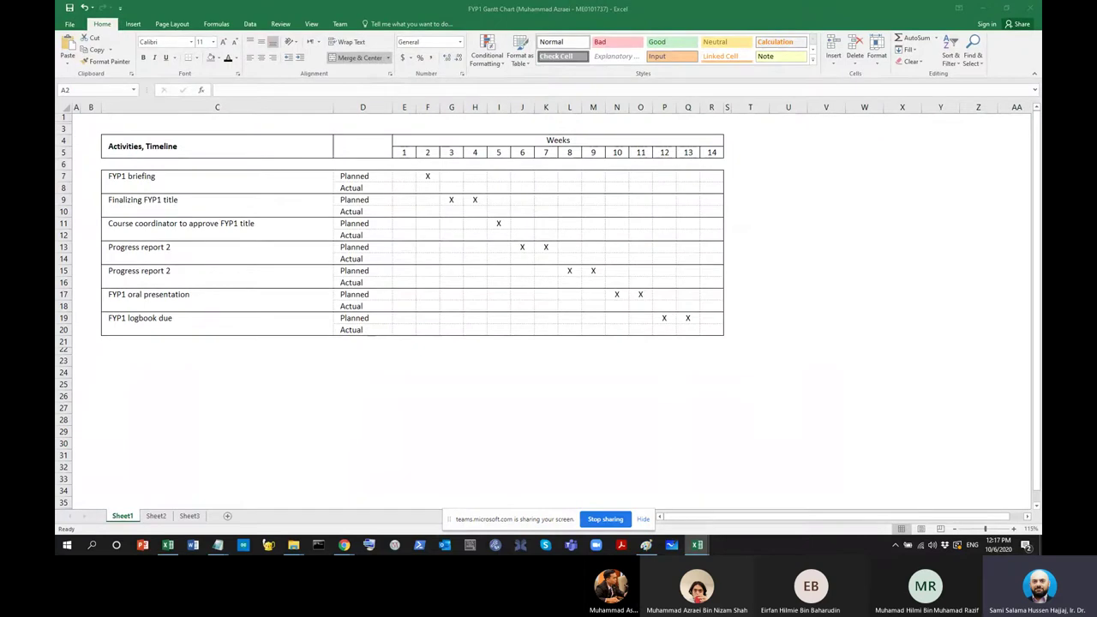
# Review the activities and the planned and actual weeks in the first student's teal-and-yellow Gantt chart, zoomed to 115%
pyautogui.hotkey('alt', 'Tab')
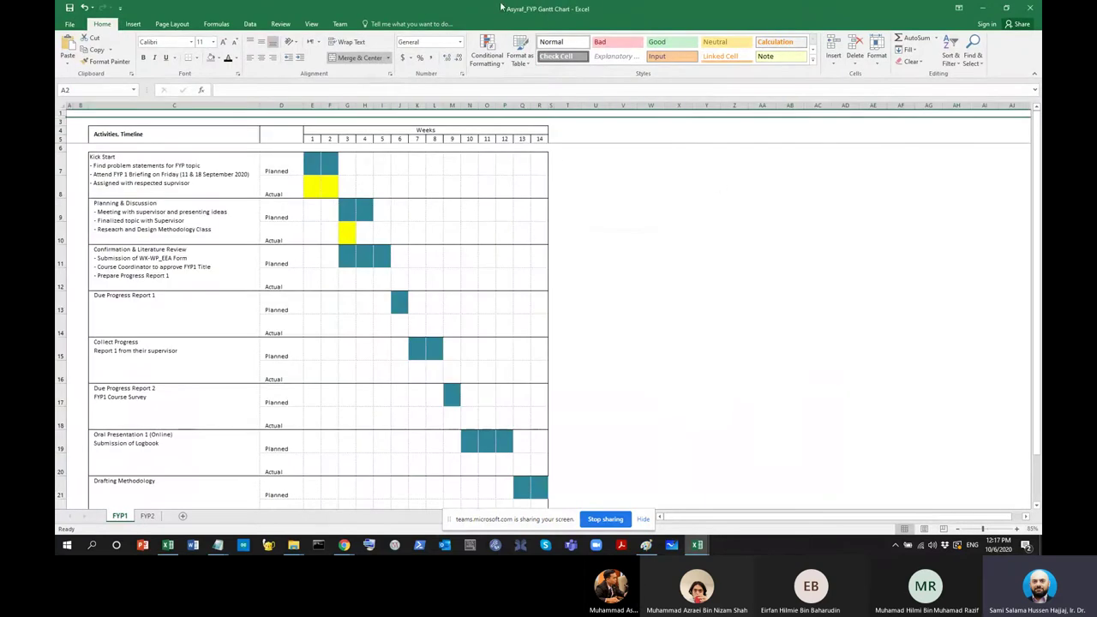
pyautogui.click(282, 184)
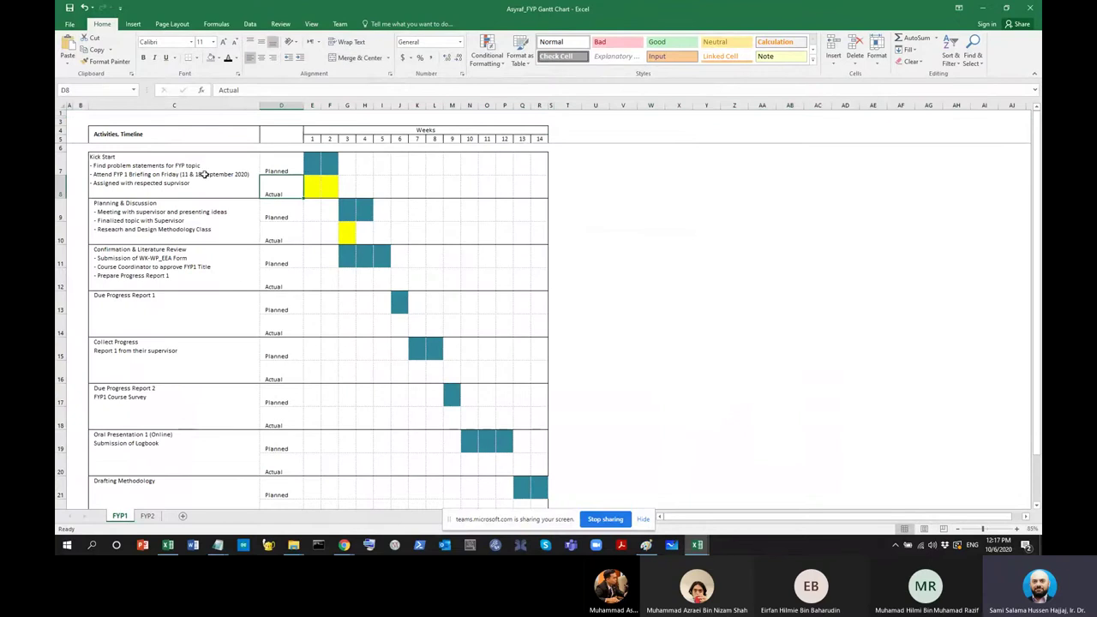
pyautogui.click(235, 248)
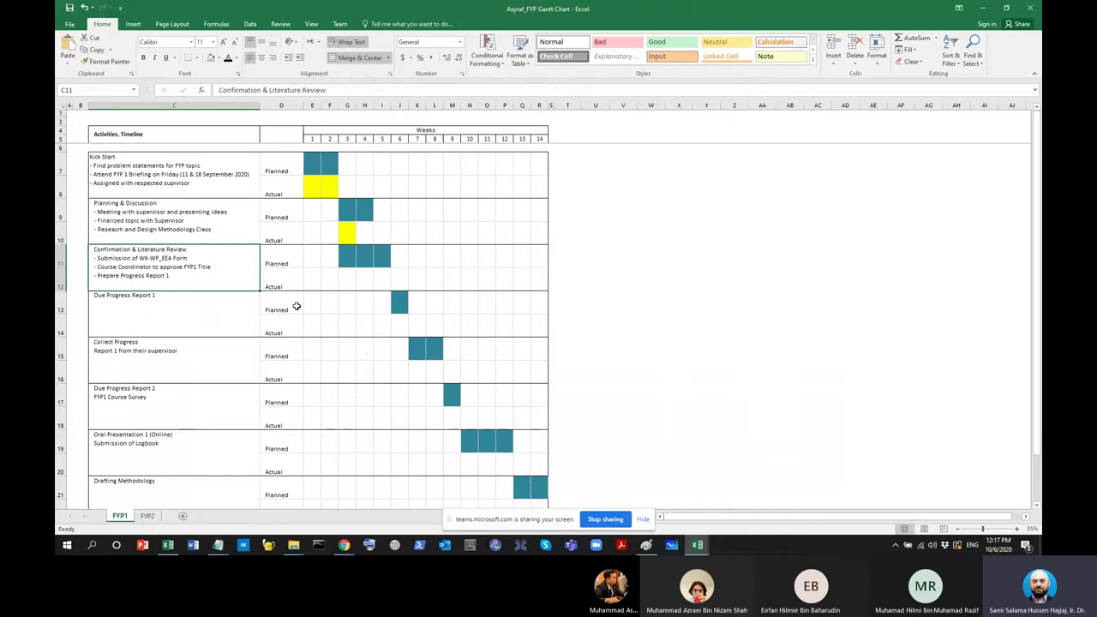
pyautogui.scroll(-1, 234, 358)
pyautogui.keyDown('ctrl'); pyautogui.scroll(3, 234, 359); pyautogui.keyUp('ctrl')
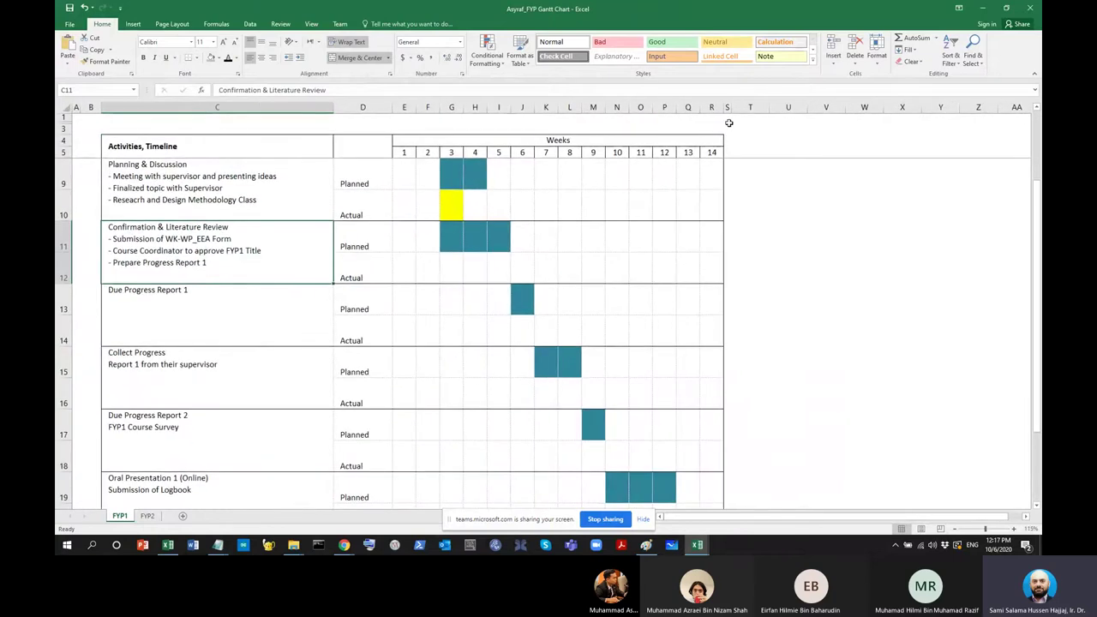
# Switch to the second student's Gantt chart and examine its whole activity table, C7:R20
pyautogui.click(694, 544)
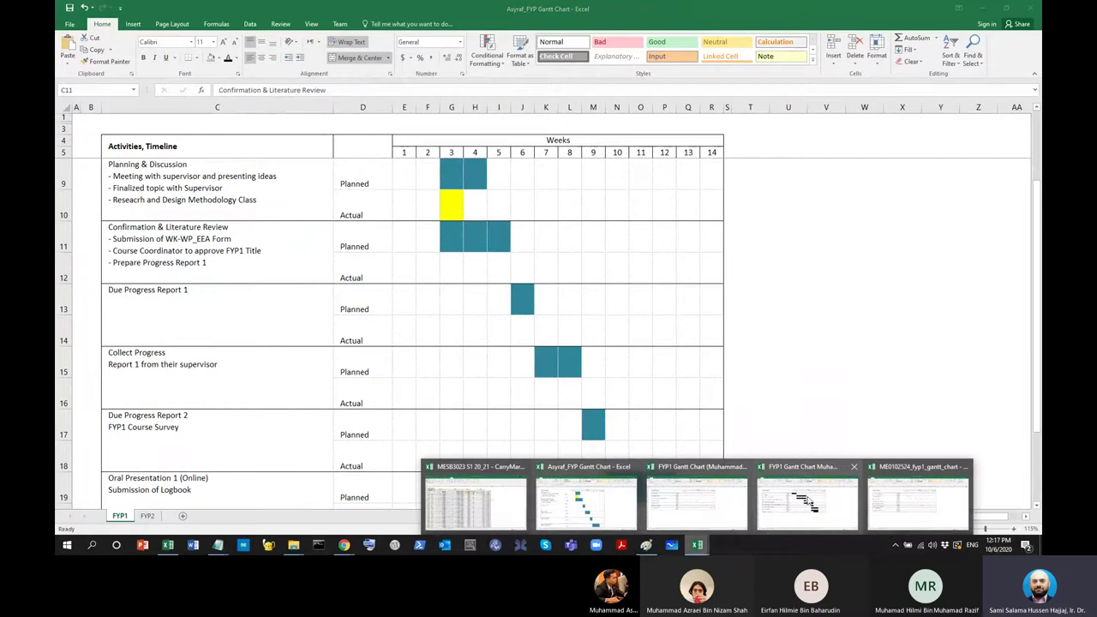
pyautogui.click(675, 509)
pyautogui.moveTo(110, 178); pyautogui.dragTo(698, 330)
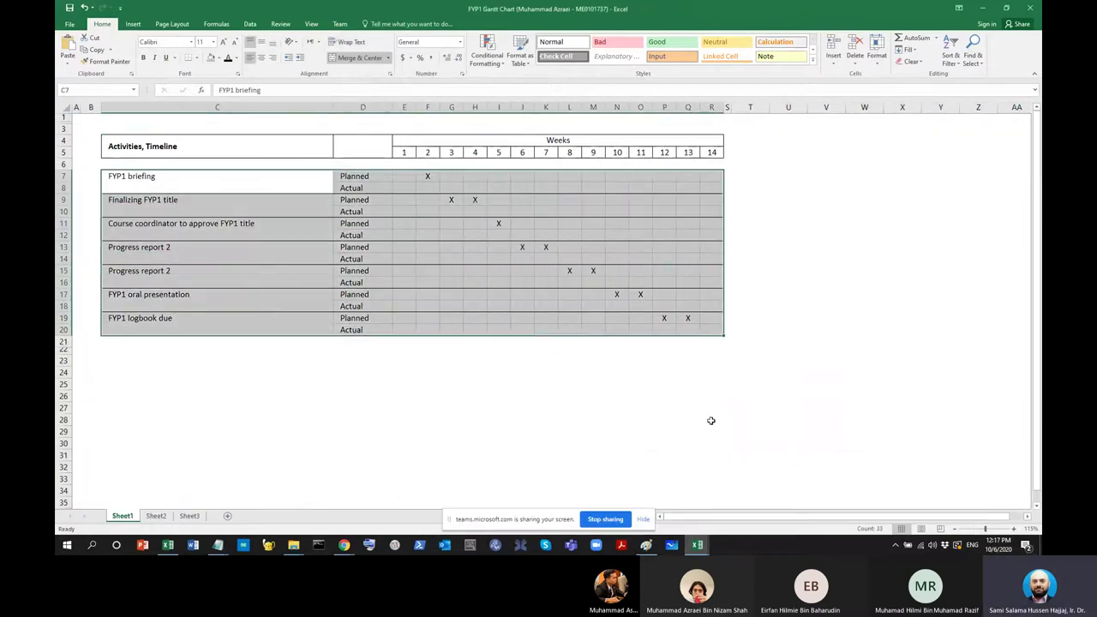
pyautogui.click(701, 545)
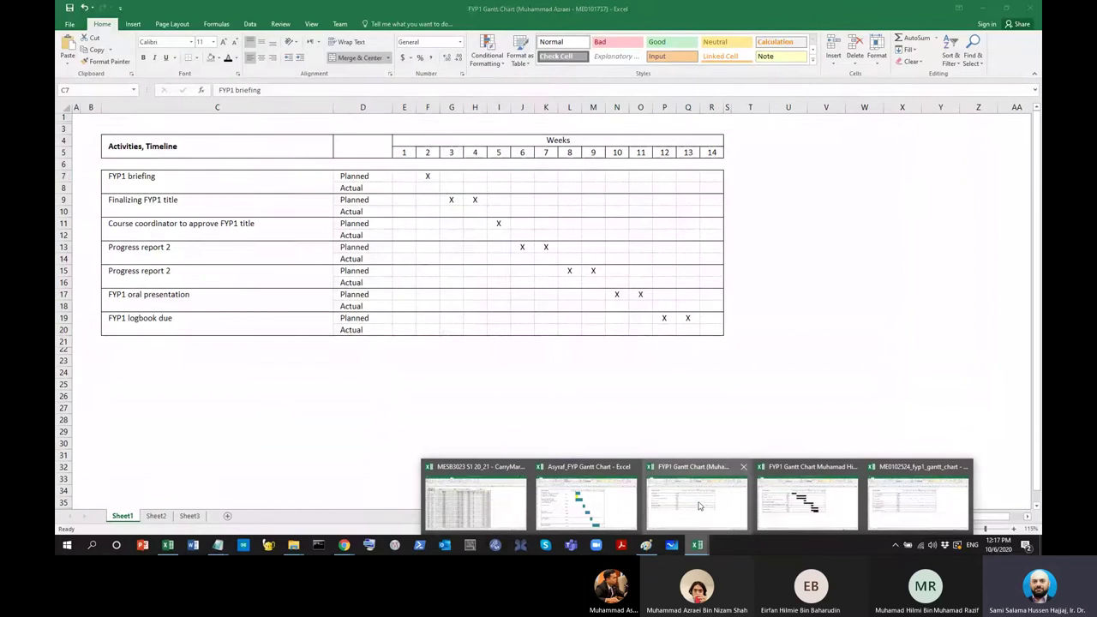
pyautogui.click(697, 502)
# Examine the third student's Gantt chart, which includes the literature review and CAD design activities
pyautogui.click(701, 553)
pyautogui.click(818, 513)
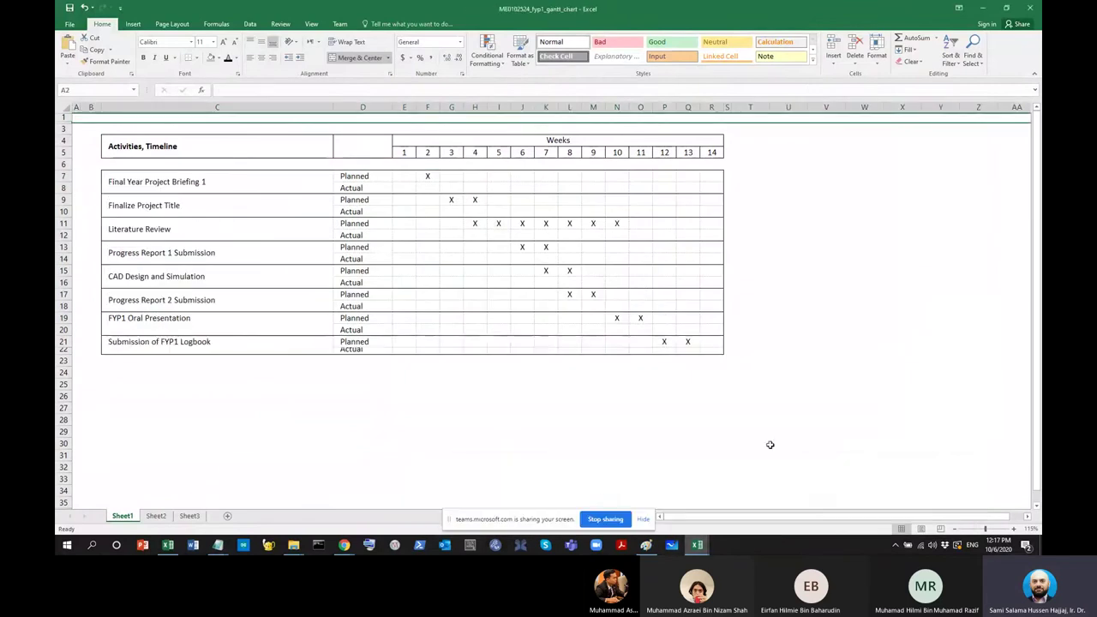
pyautogui.click(219, 455)
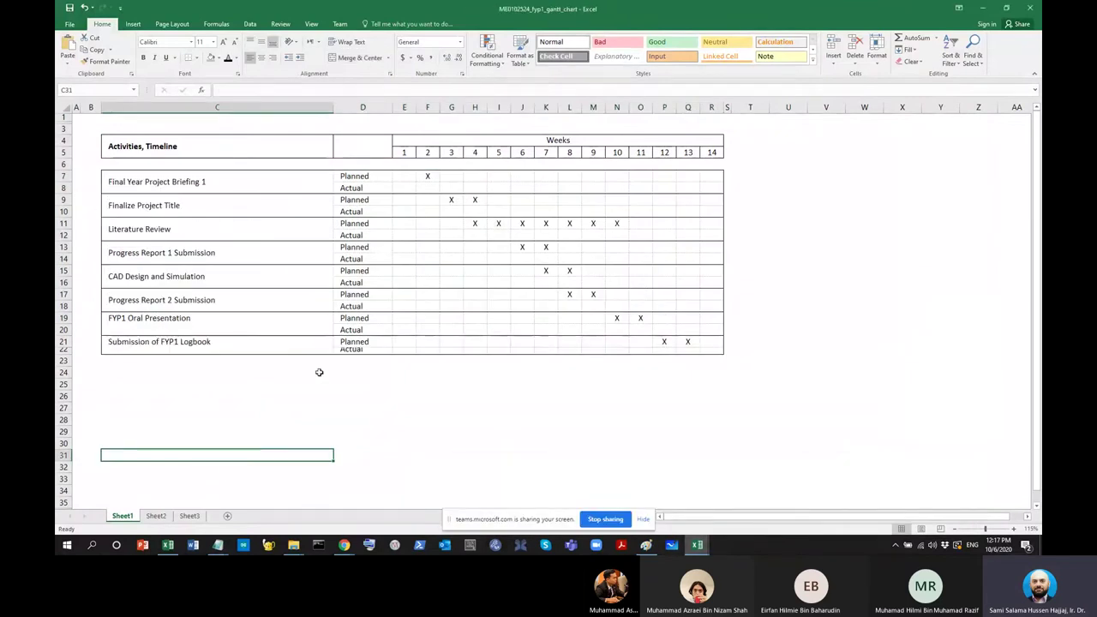
# Switch to the fourth student's Gantt chart and examine its activities and black planned-week bars
pyautogui.click(698, 545)
pyautogui.click(818, 507)
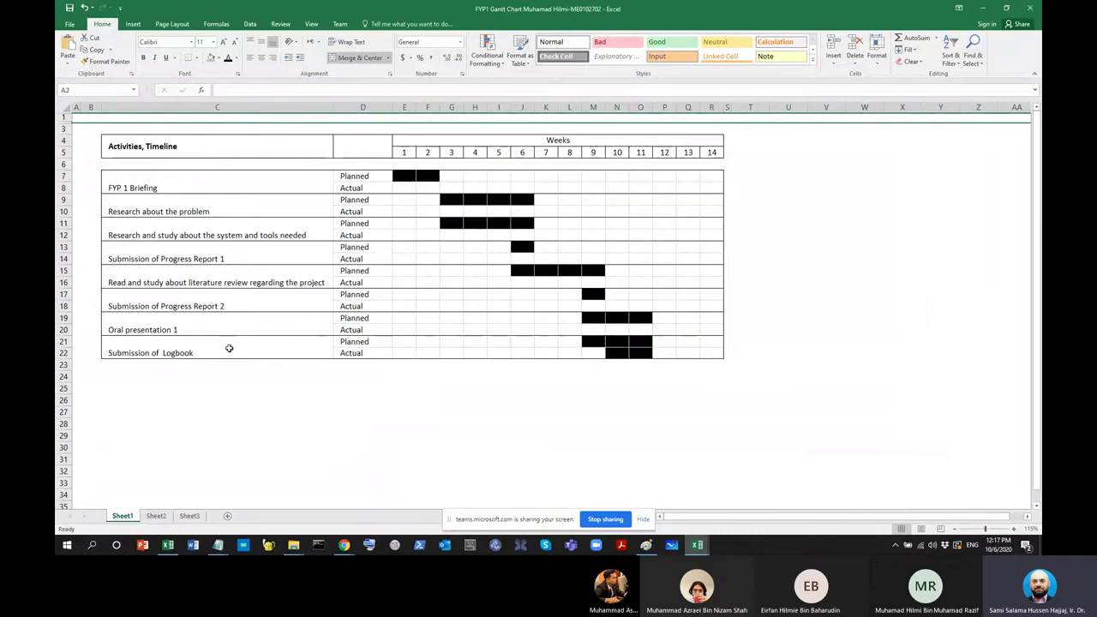
pyautogui.click(433, 427)
pyautogui.click(500, 212)
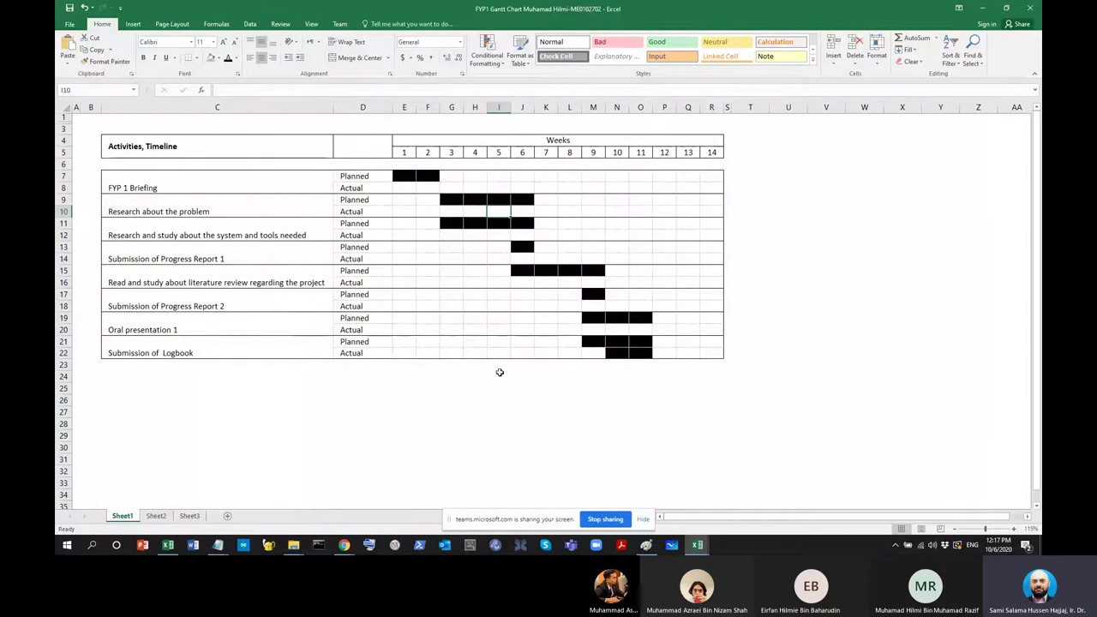
pyautogui.click(498, 438)
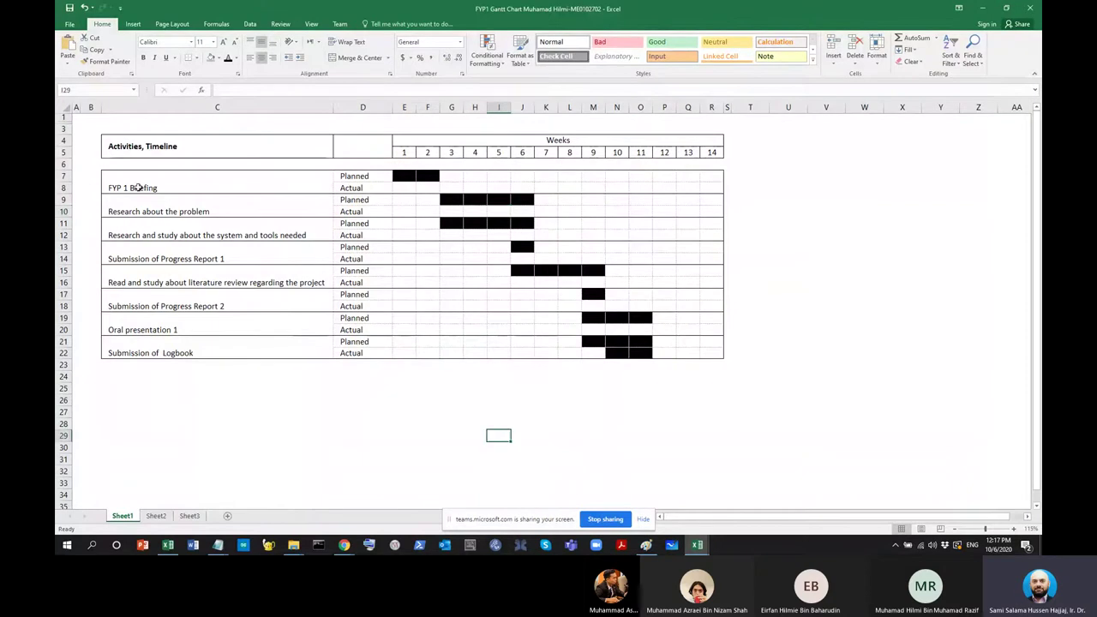
# Unhide title row 2 above the fourth student's activity table
pyautogui.moveTo(62, 117); pyautogui.dragTo(61, 129)
pyautogui.rightClick(63, 125)
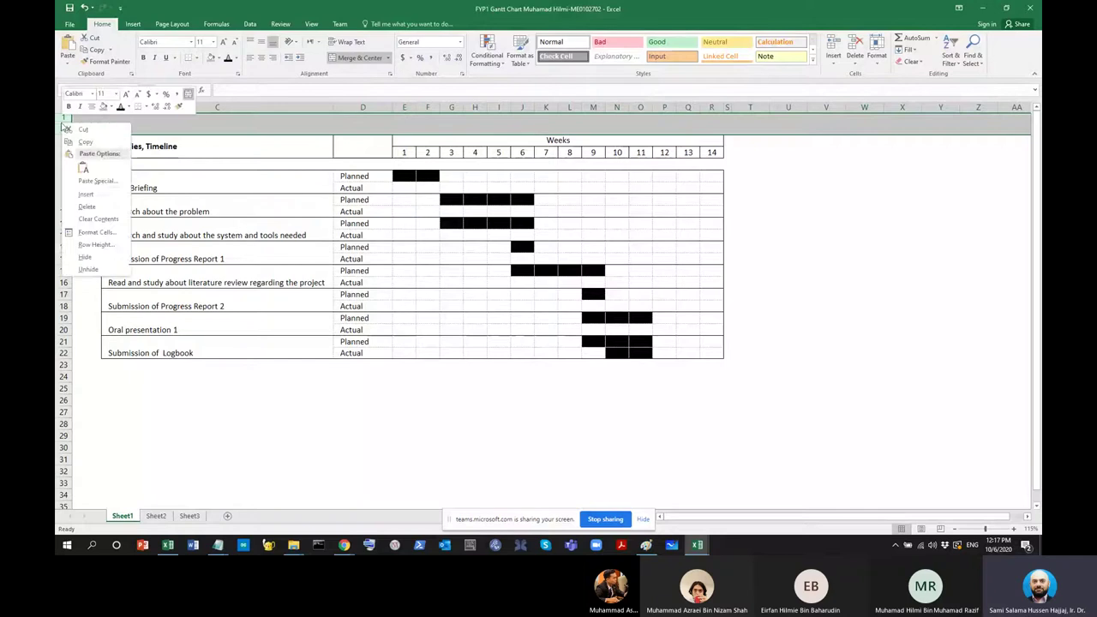
pyautogui.click(90, 270)
pyautogui.click(228, 210)
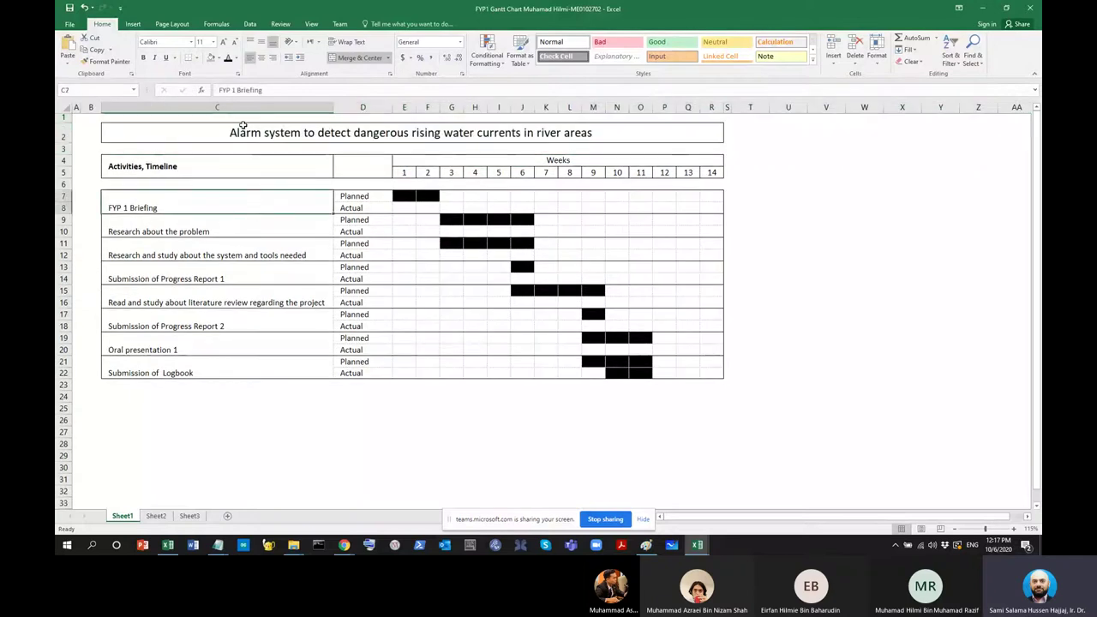
# Replace the project title in merged cell C2 with "Whatever I want here"
pyautogui.click(249, 133)
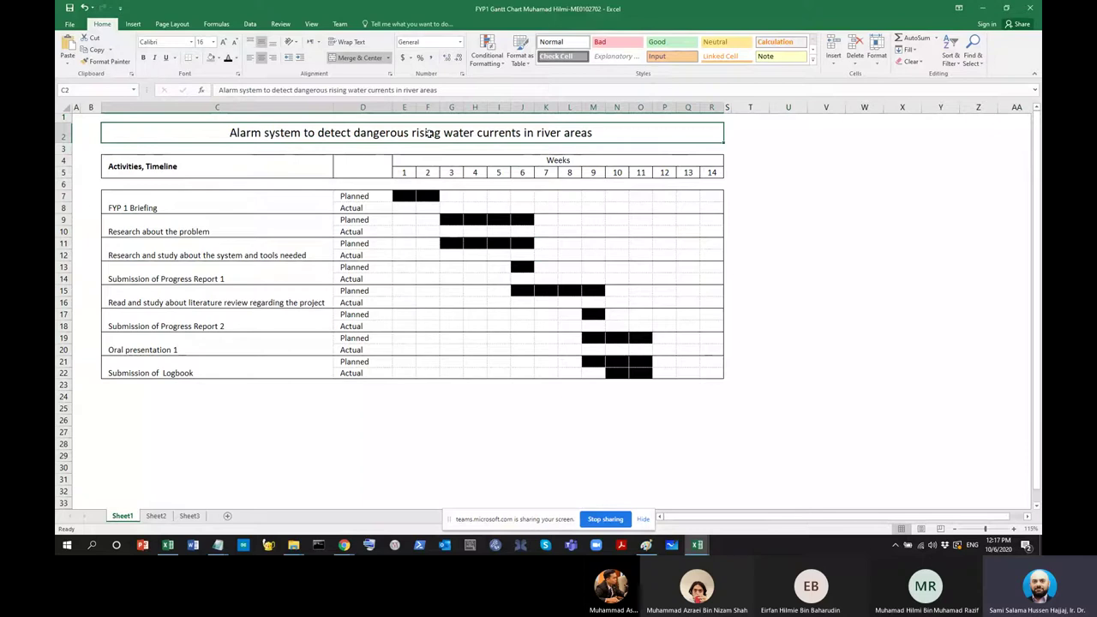
pyautogui.press('BackSpace')
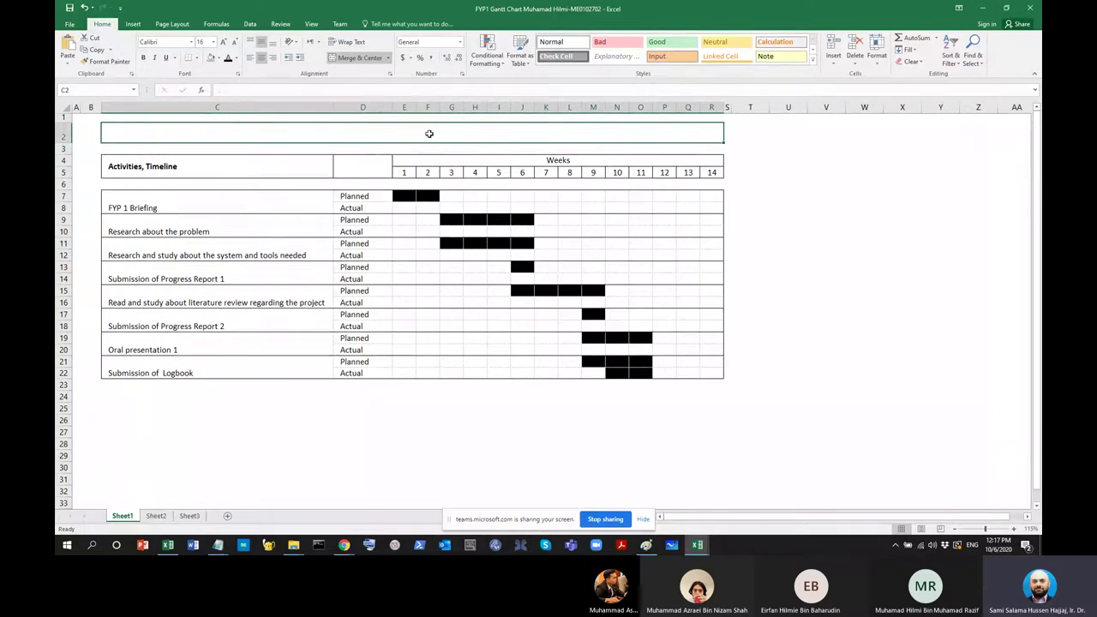
pyautogui.write('Whate')
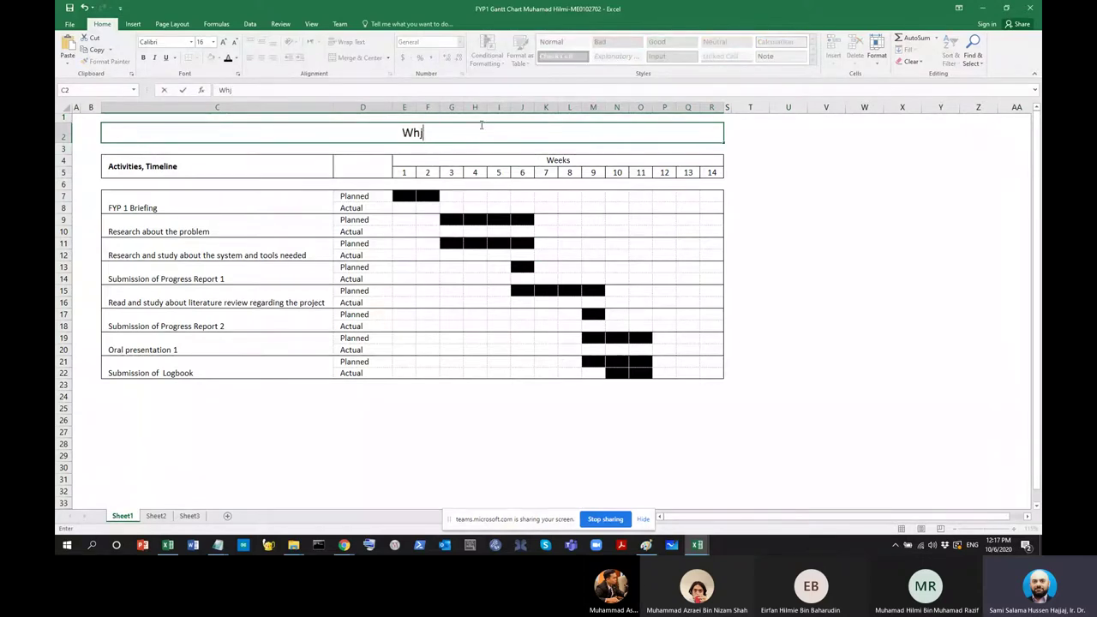
pyautogui.write('ver I ')
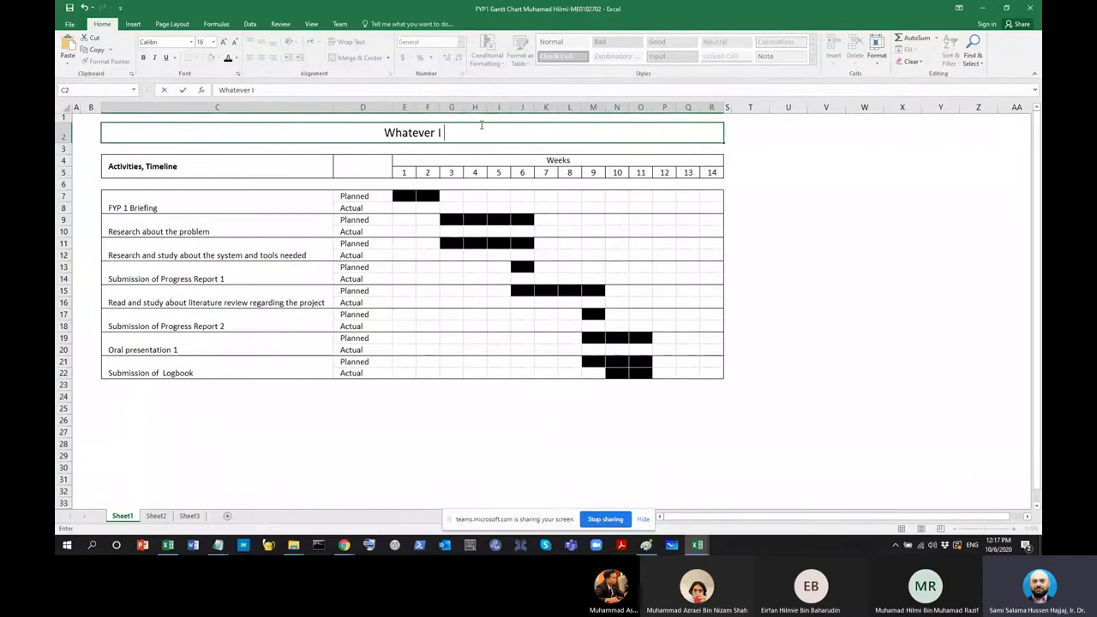
pyautogui.write('want here')
pyautogui.press('Return')
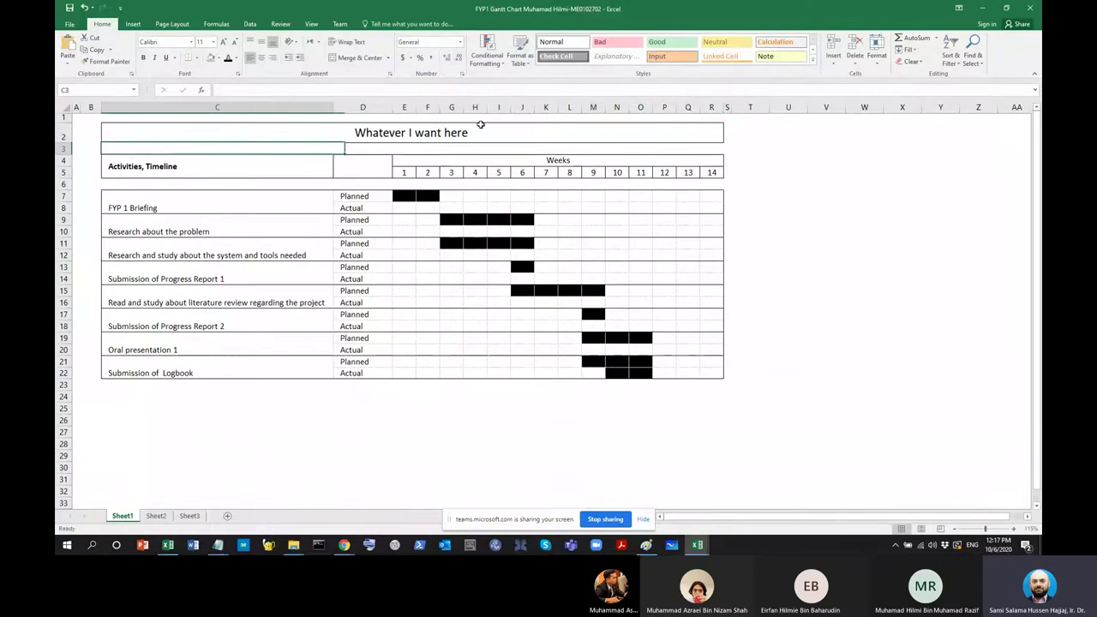
# Examine the fourth student's activity table in rows 7 to 22 together with its planned and actual weeks
pyautogui.click(310, 271)
pyautogui.moveTo(233, 216)
pyautogui.mouseDown()
pyautogui.moveTo(269, 343)
pyautogui.moveTo(269, 419)
pyautogui.mouseUp()
pyautogui.click(269, 419)
pyautogui.moveTo(169, 212)
pyautogui.mouseDown()
pyautogui.moveTo(343, 360)
pyautogui.moveTo(617, 382)
pyautogui.moveTo(706, 369)
pyautogui.mouseUp()
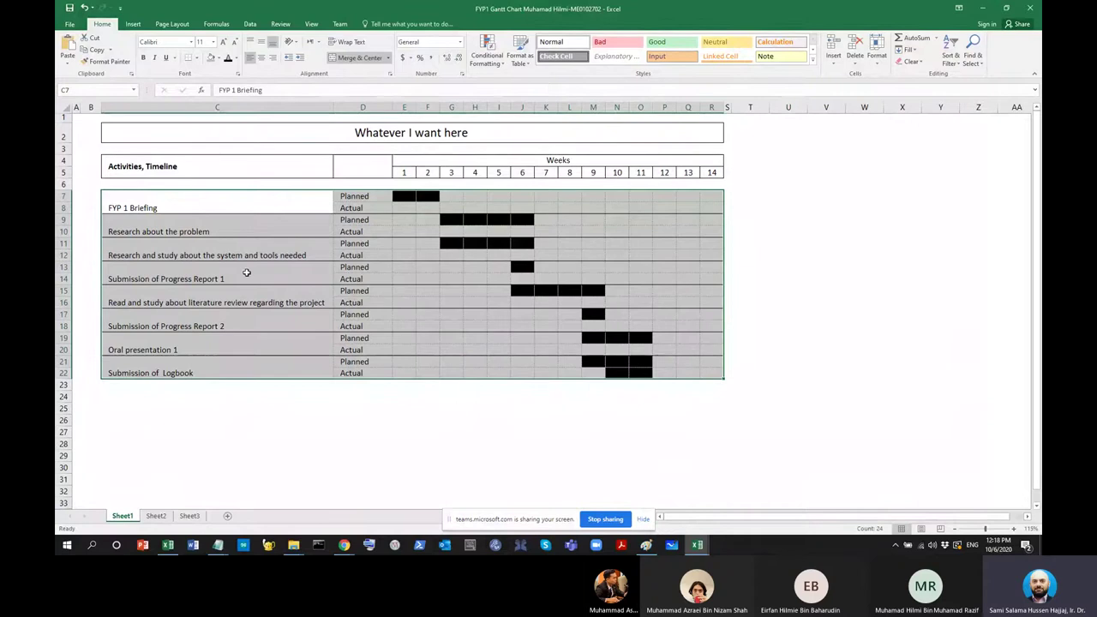
pyautogui.click(277, 351)
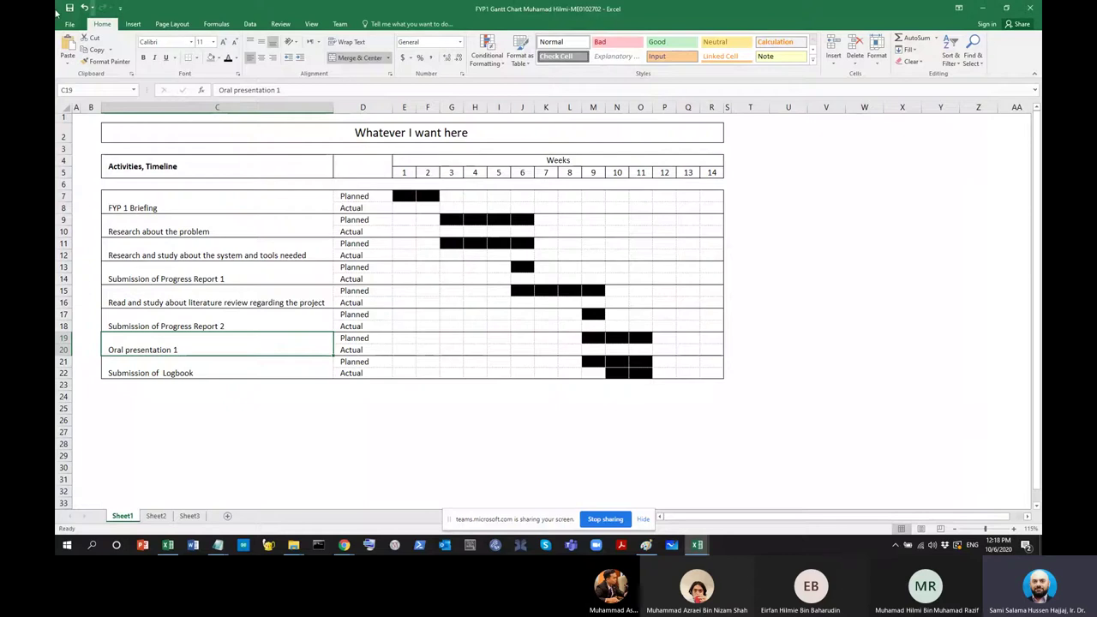
# Review the fourth student's activities one by one, from FYP 1 Briefing through Submission of Logbook
pyautogui.click(149, 209)
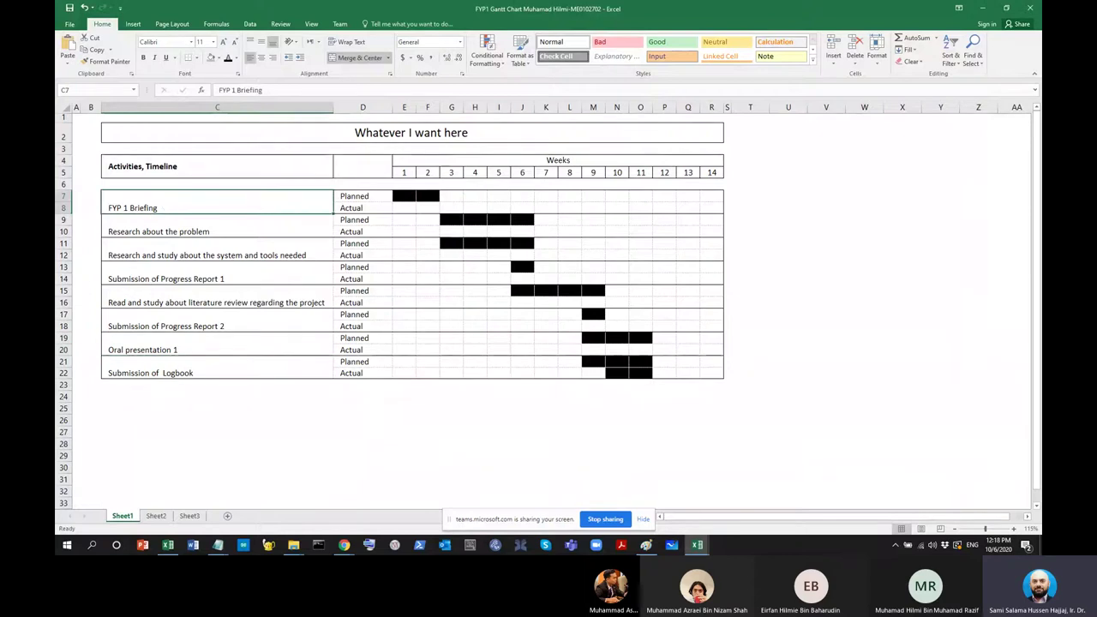
pyautogui.click(162, 233)
pyautogui.click(172, 255)
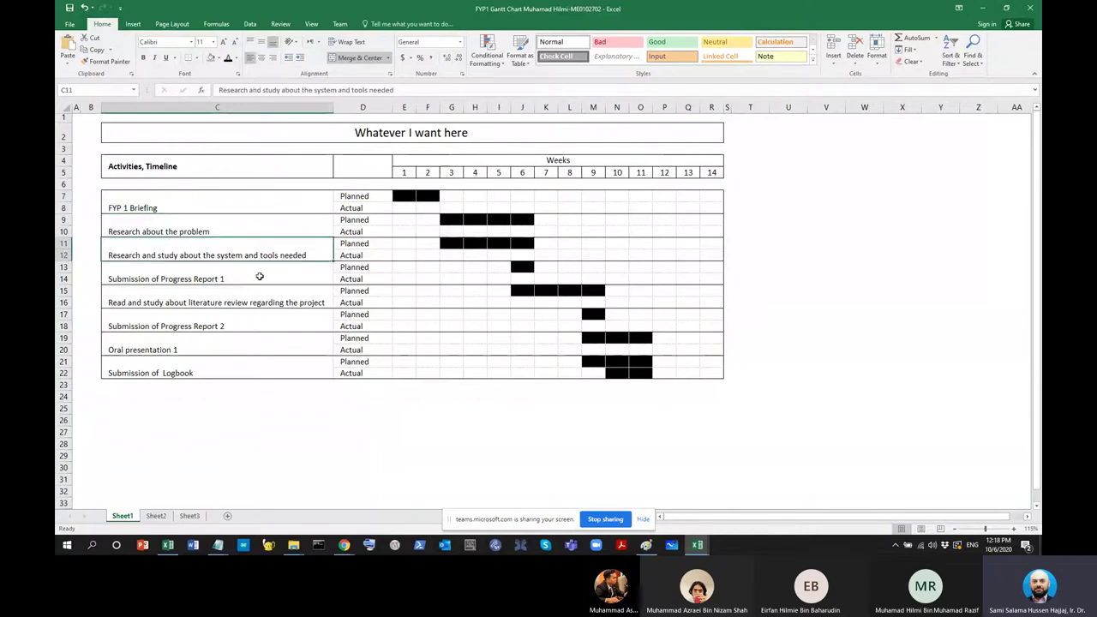
pyautogui.click(259, 273)
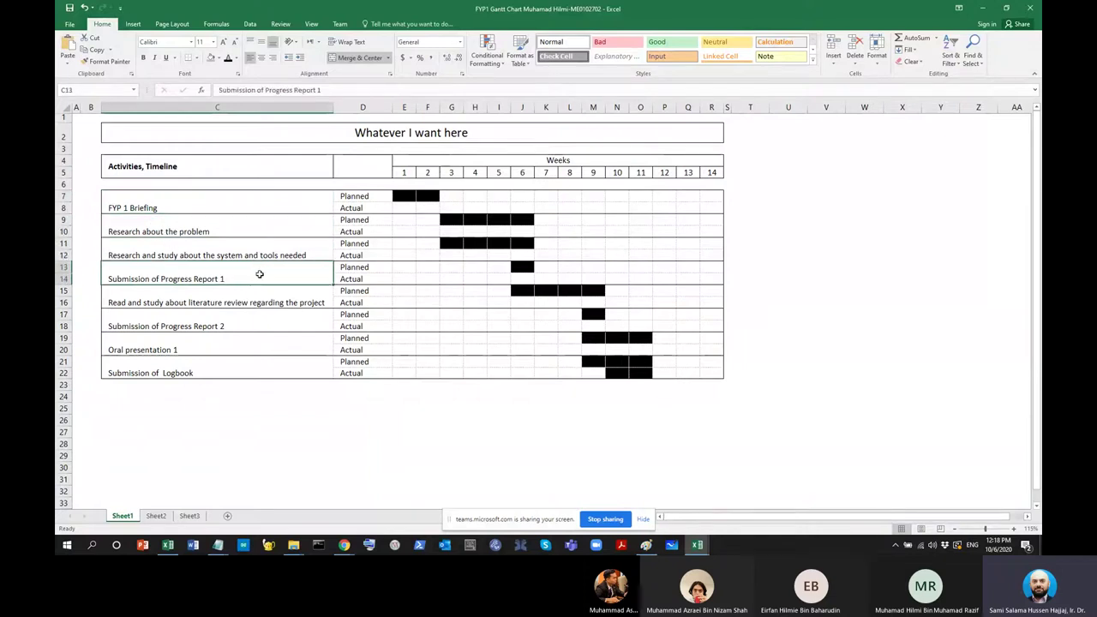
pyautogui.click(244, 319)
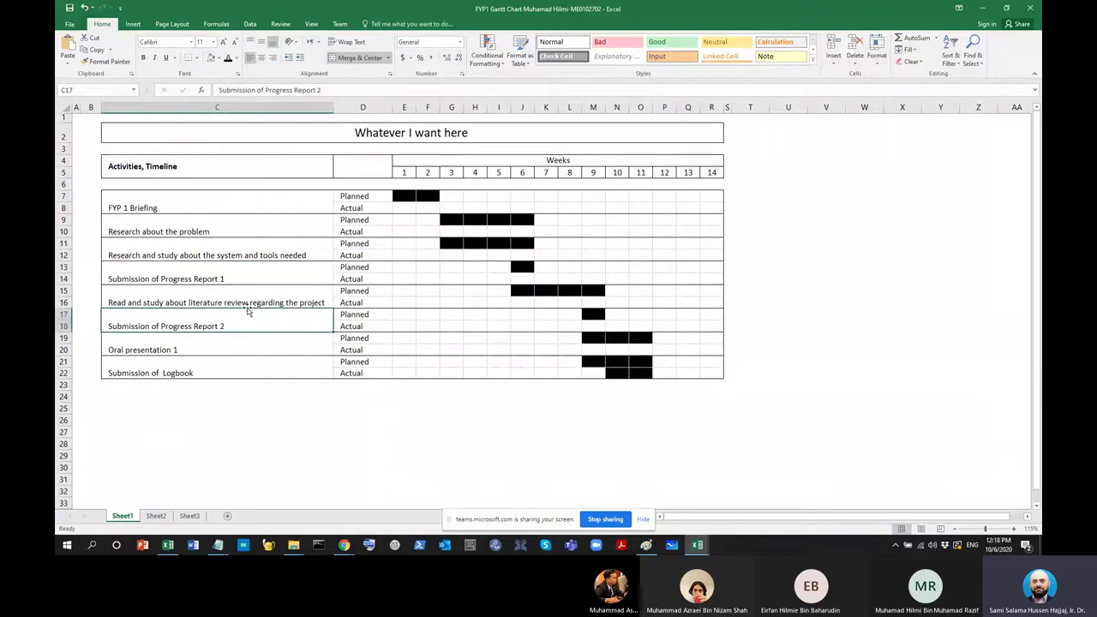
pyautogui.click(251, 302)
pyautogui.click(252, 329)
pyautogui.click(244, 350)
pyautogui.click(244, 372)
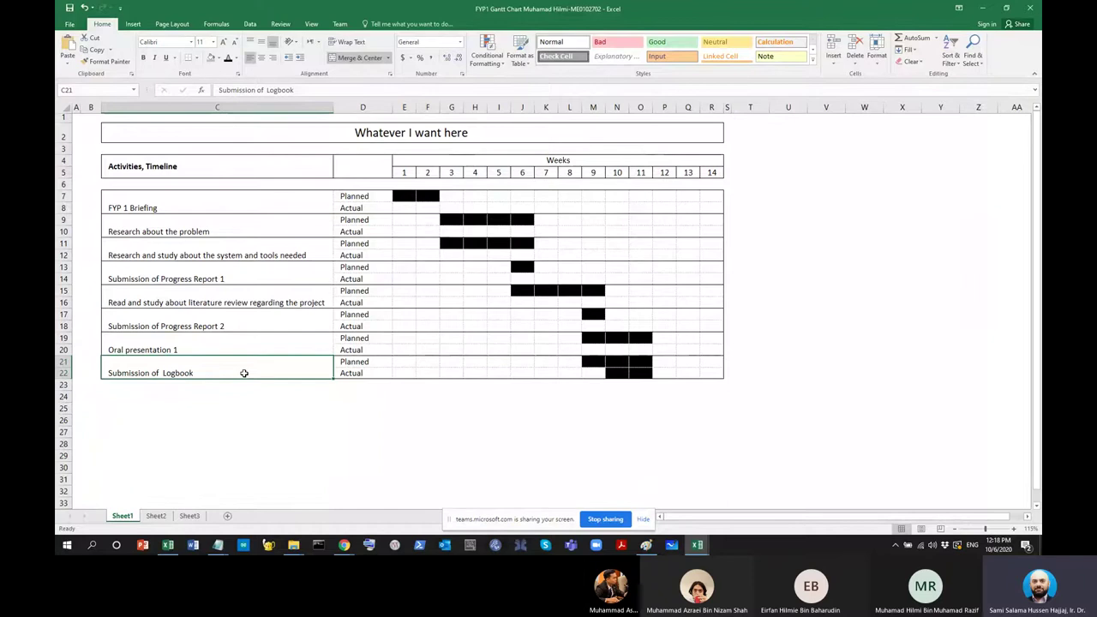
# Single out the fourth student's generic activities: Submission of Progress Report 1 and 2 and Oral presentation 1
pyautogui.moveTo(118, 206); pyautogui.dragTo(235, 382)
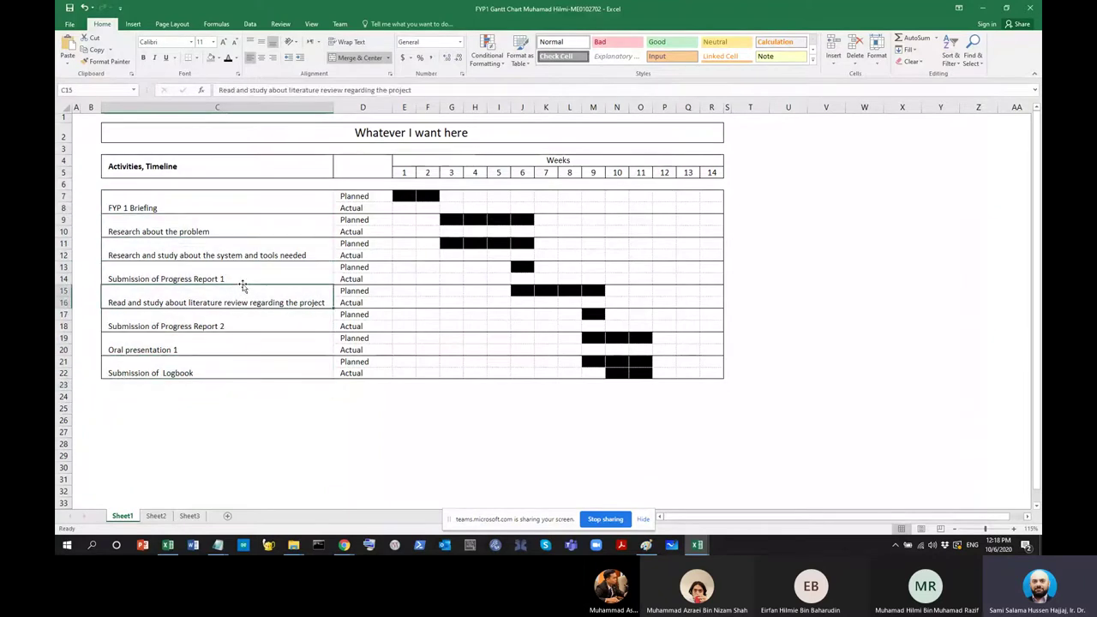
pyautogui.click(214, 276)
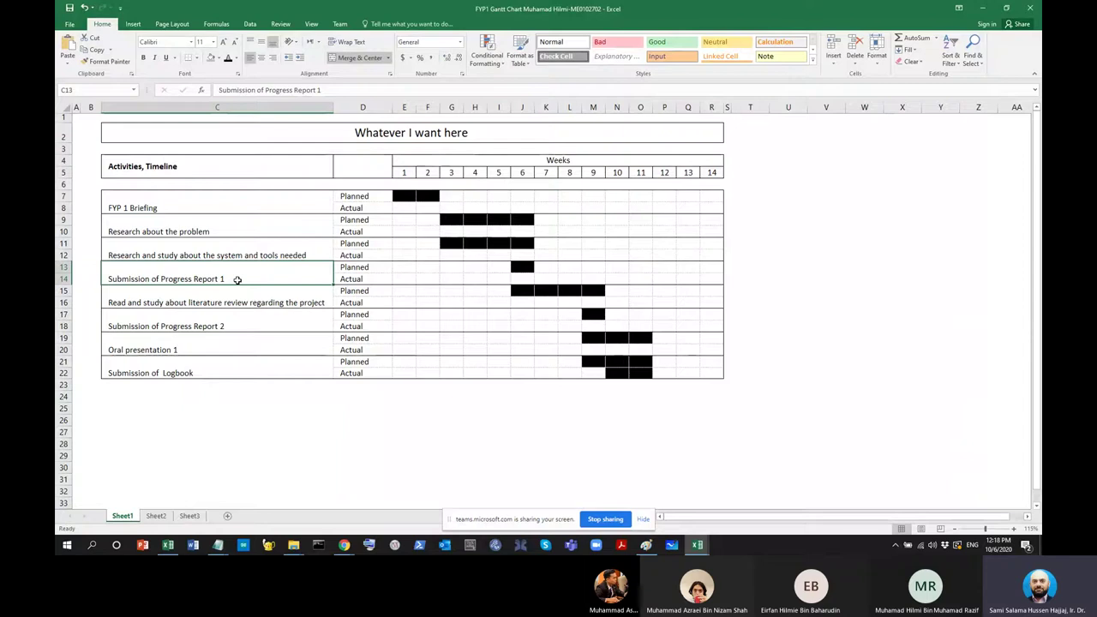
pyautogui.keyDown('ctrl'); pyautogui.click(215, 320); pyautogui.keyUp('ctrl')
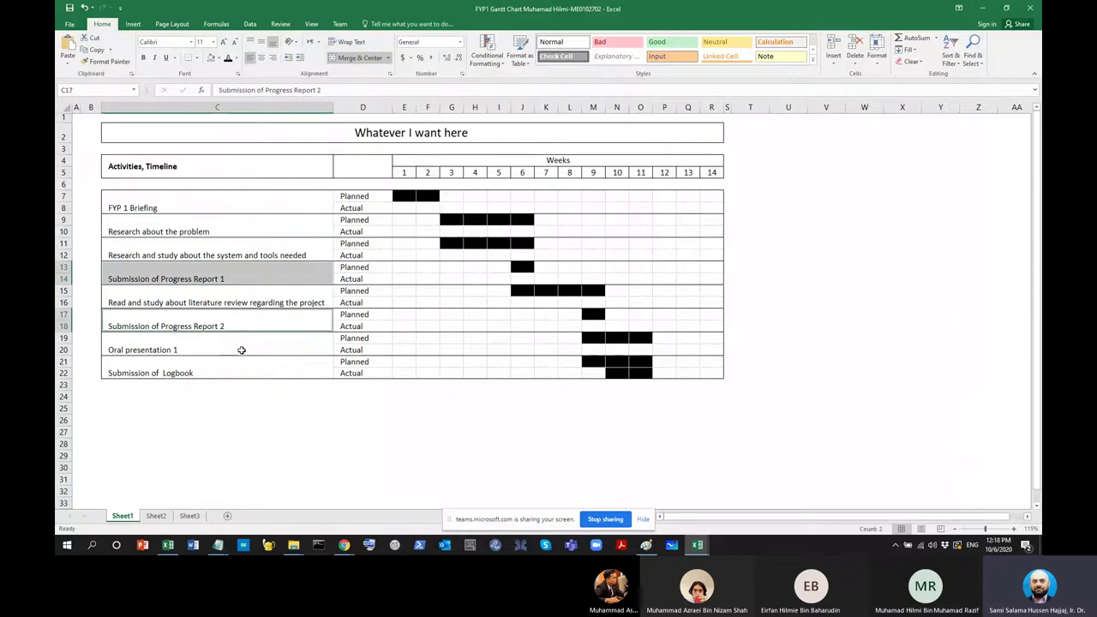
pyautogui.click(245, 348)
pyautogui.moveTo(220, 278); pyautogui.dragTo(258, 344)
pyautogui.click(257, 343)
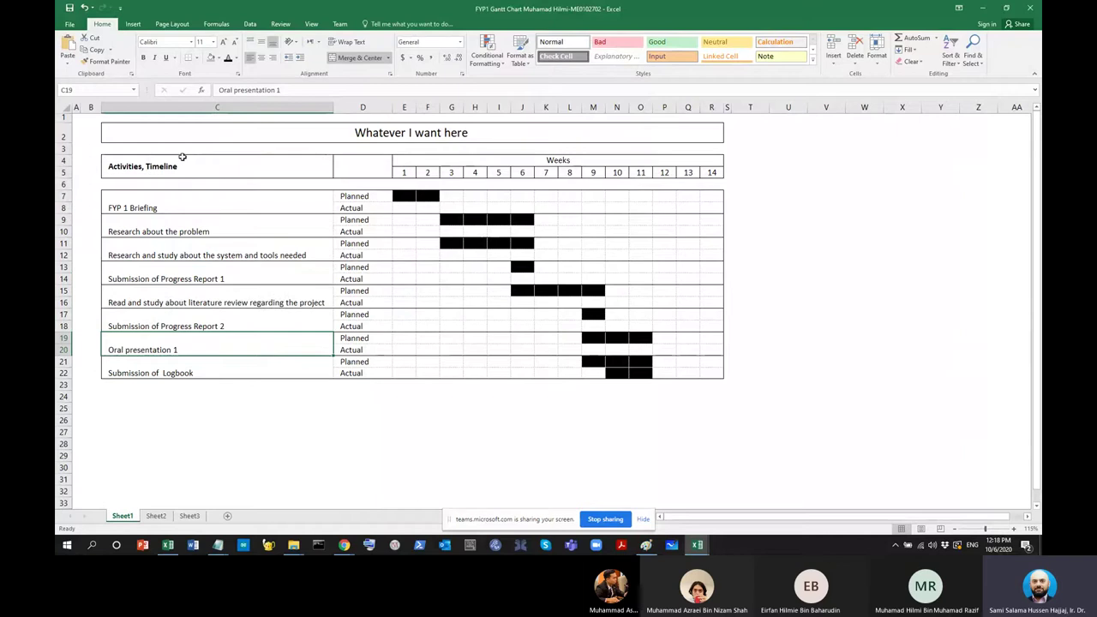
# Examine the fourth student's complete chart from the title row to the last activity, including the black week bars
pyautogui.moveTo(169, 130)
pyautogui.mouseDown()
pyautogui.moveTo(677, 281)
pyautogui.moveTo(620, 385)
pyautogui.moveTo(695, 377)
pyautogui.mouseUp()
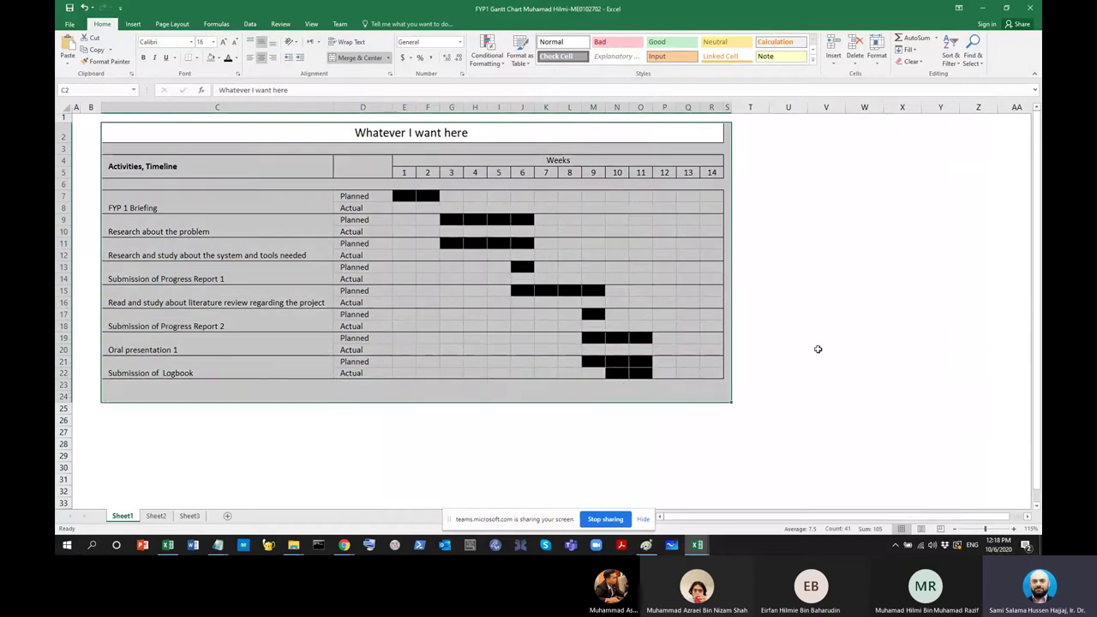
pyautogui.click(591, 419)
pyautogui.moveTo(411, 197); pyautogui.dragTo(660, 386)
pyautogui.click(670, 454)
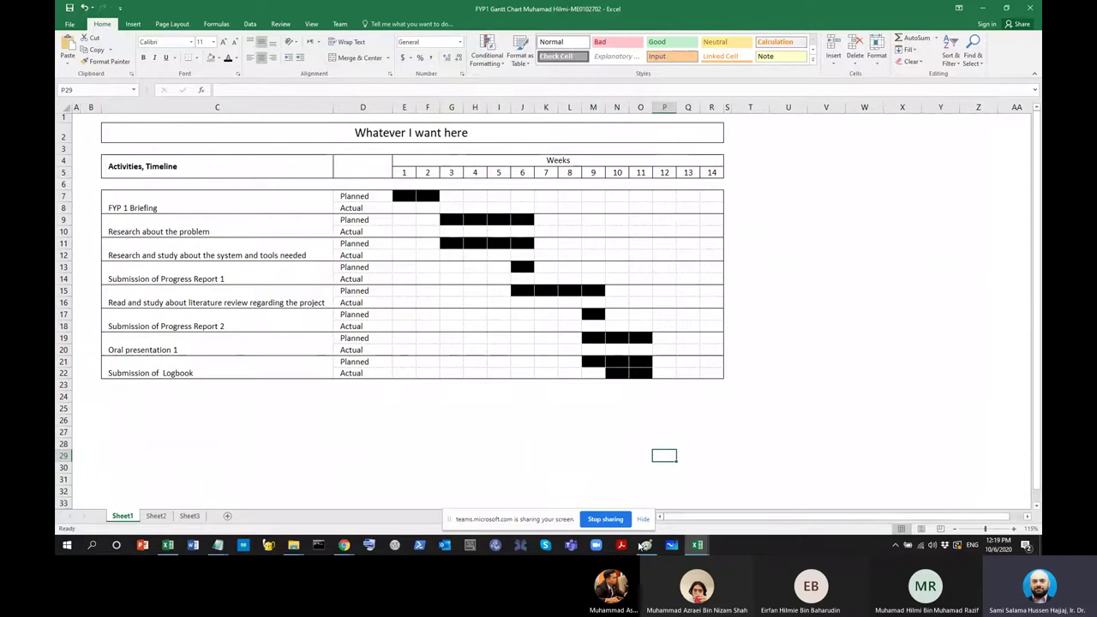
# Switch to the second student's Gantt chart and review its activities one by one, from FYP1 briefing to FYP1 logbook due
pyautogui.moveTo(696, 545)
pyautogui.click(703, 511)
pyautogui.click(171, 341)
pyautogui.click(135, 164)
pyautogui.click(133, 179)
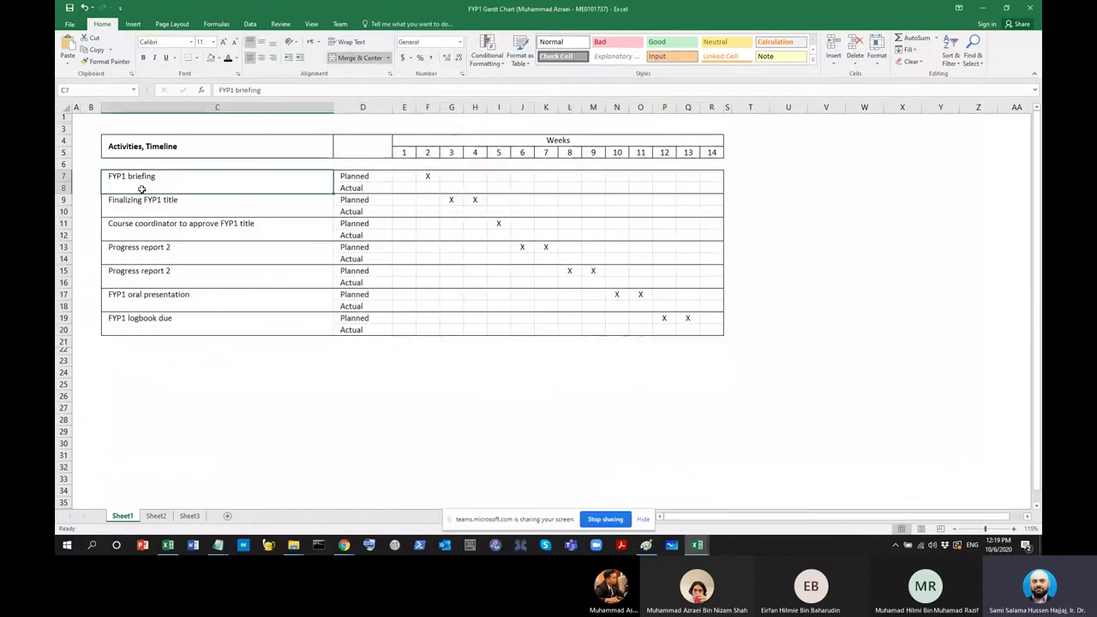
pyautogui.click(149, 203)
pyautogui.click(198, 230)
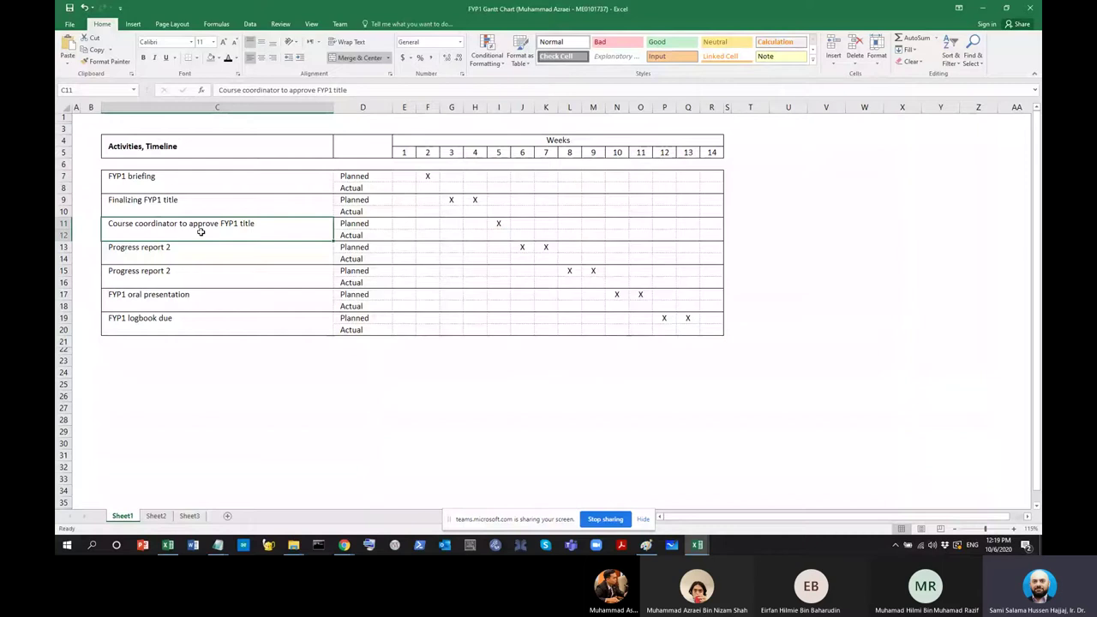
pyautogui.click(187, 260)
pyautogui.click(188, 280)
pyautogui.click(197, 300)
pyautogui.click(207, 332)
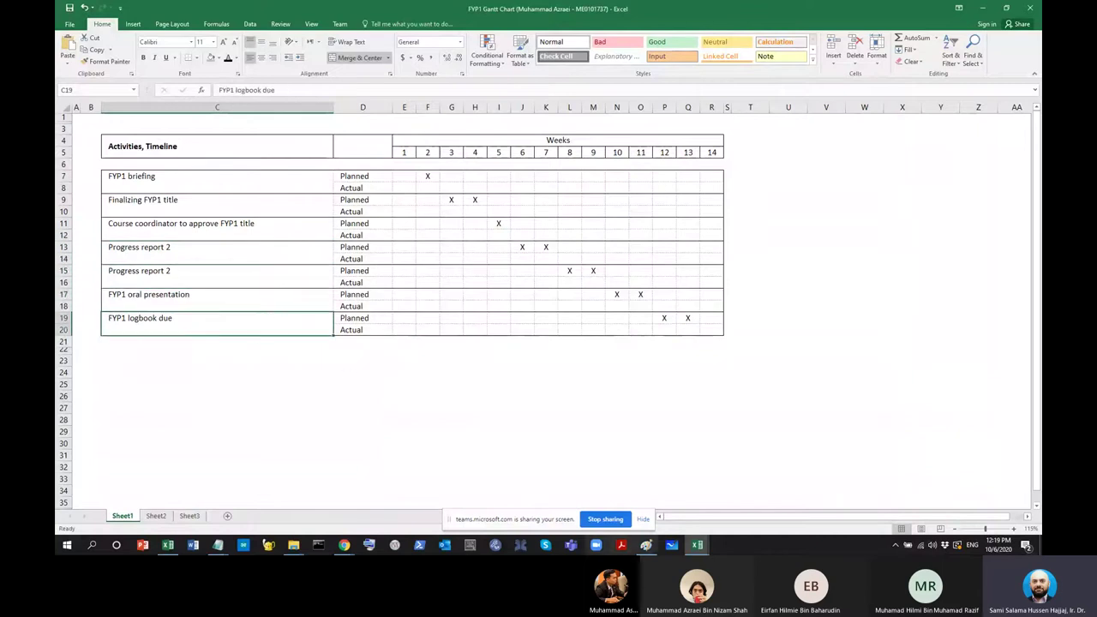
# Switch to the first student's Gantt chart and examine the Planning & Discussion and Confirmation & Literature Review activities
pyautogui.moveTo(697, 545)
pyautogui.click(583, 513)
pyautogui.click(133, 294)
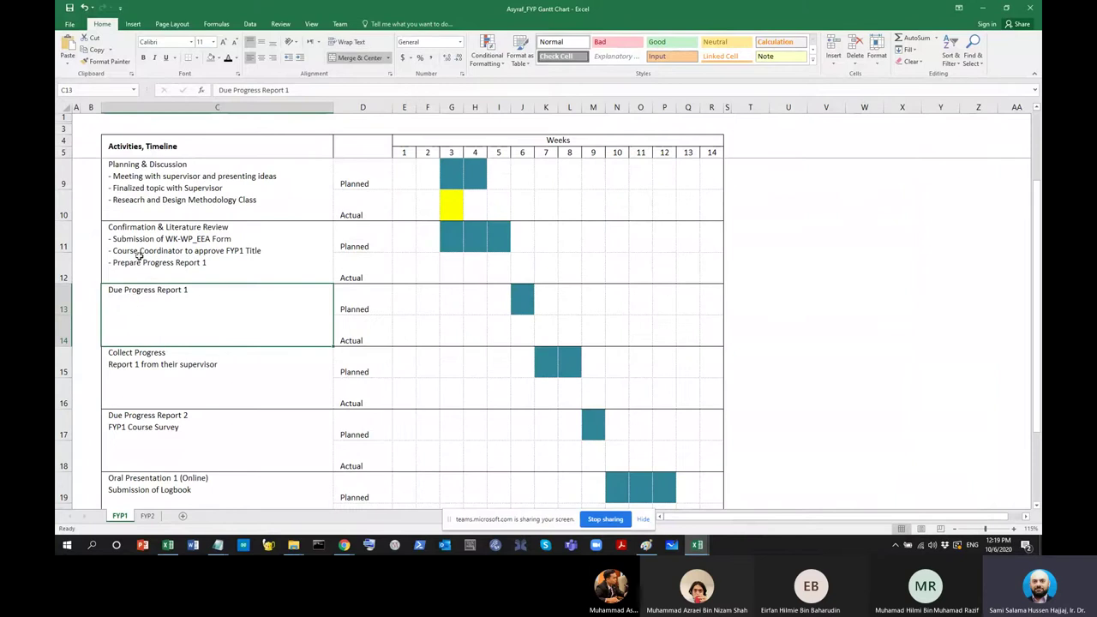
pyautogui.click(140, 183)
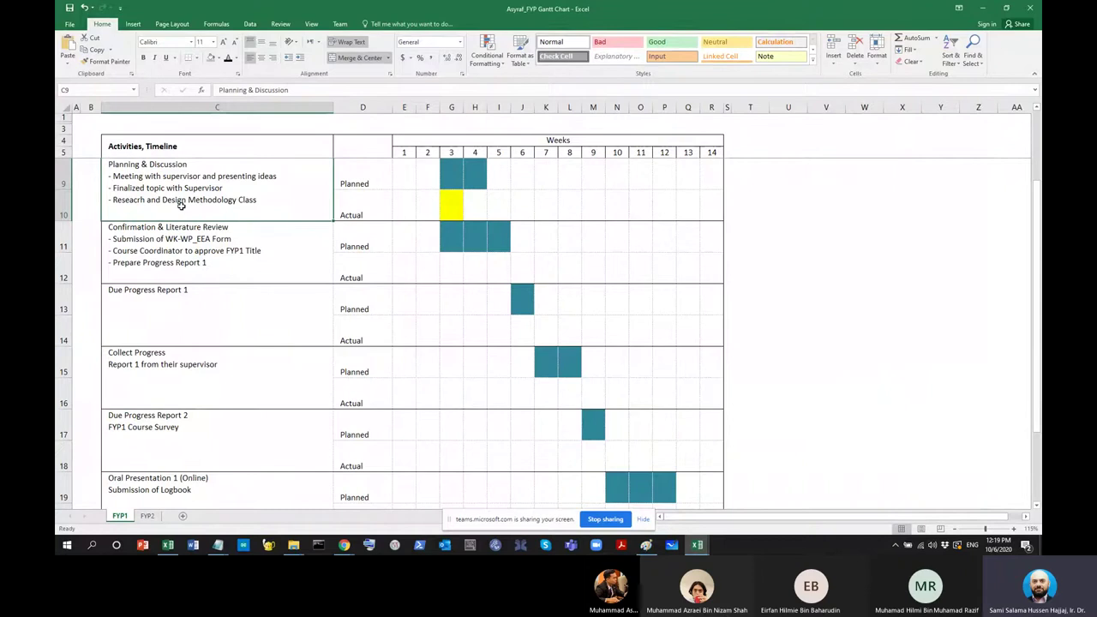
pyautogui.click(189, 263)
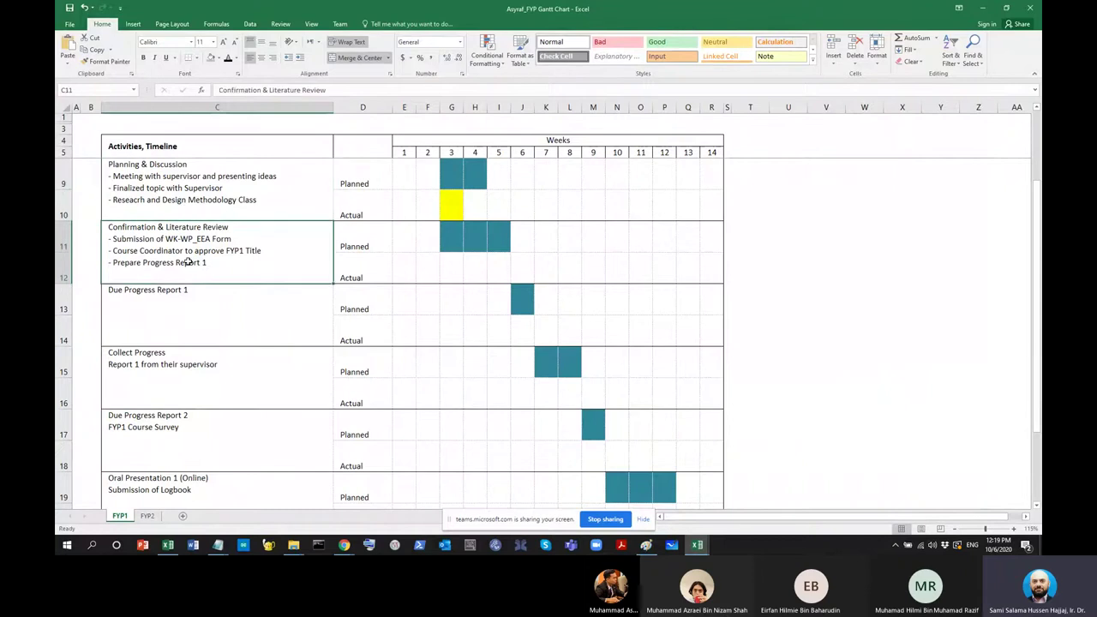
pyautogui.scroll(-2, 188, 263)
pyautogui.scroll(2, 186, 257)
# Review the first student's activities from Due Progress Report 1 to Oral Presentation 1 (Online), and minimize the chart
pyautogui.click(172, 304)
pyautogui.scroll(-2, 174, 306)
pyautogui.scroll(2, 178, 295)
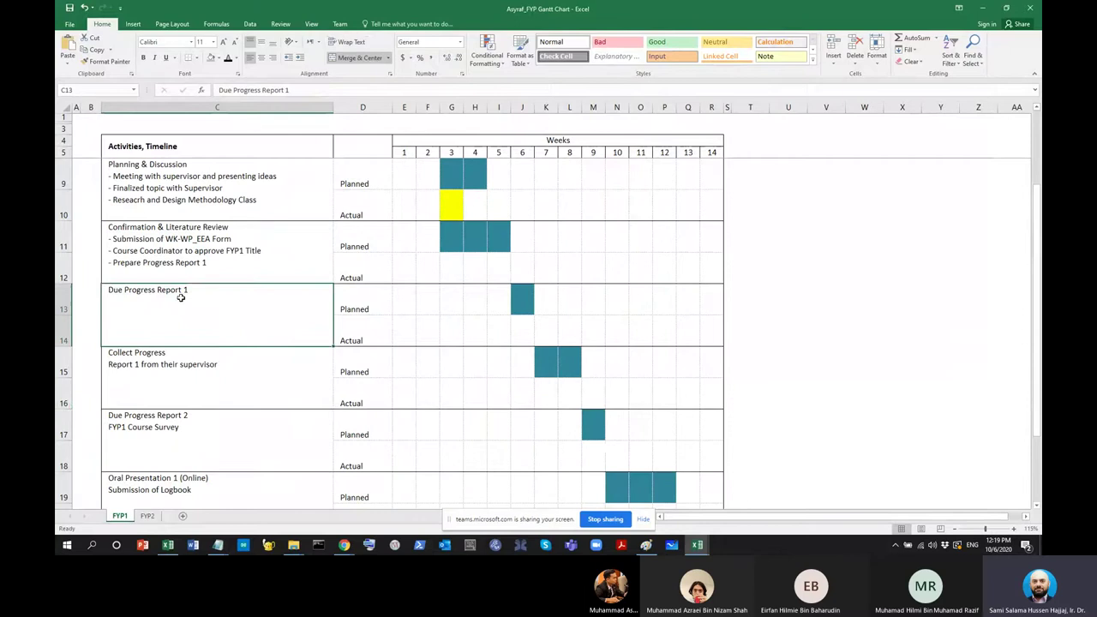
pyautogui.click(171, 372)
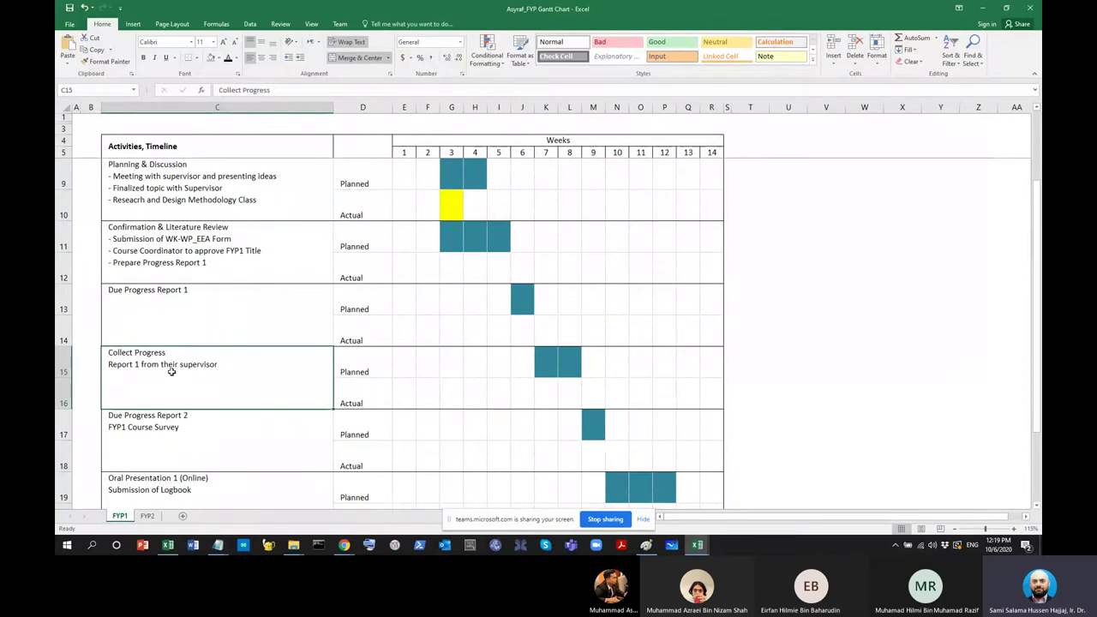
pyautogui.scroll(-2, 172, 371)
pyautogui.click(173, 370)
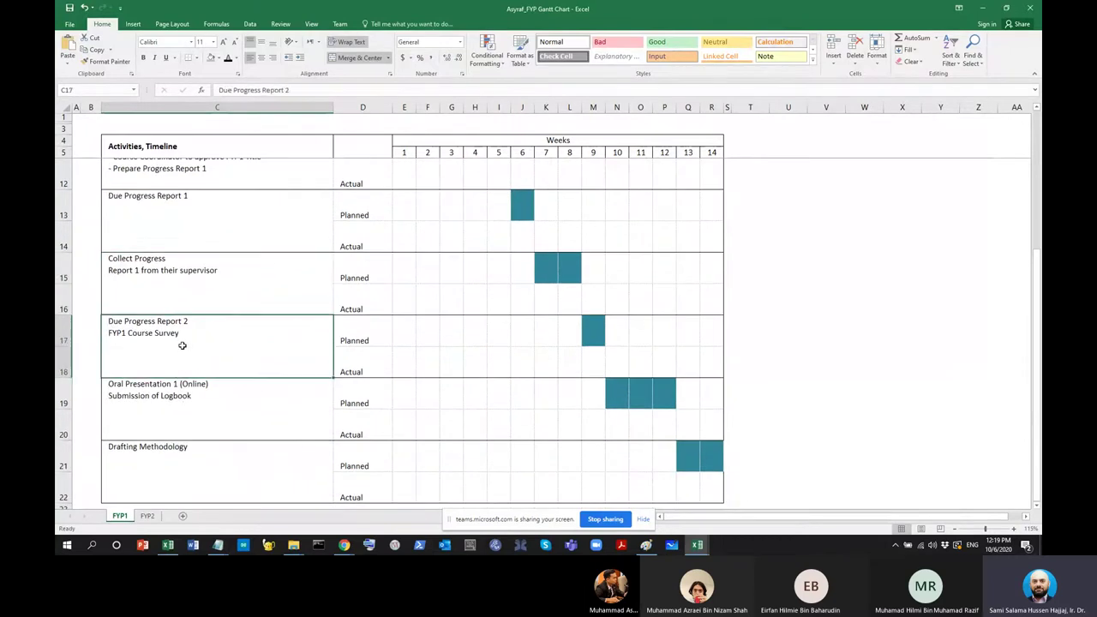
pyautogui.click(180, 405)
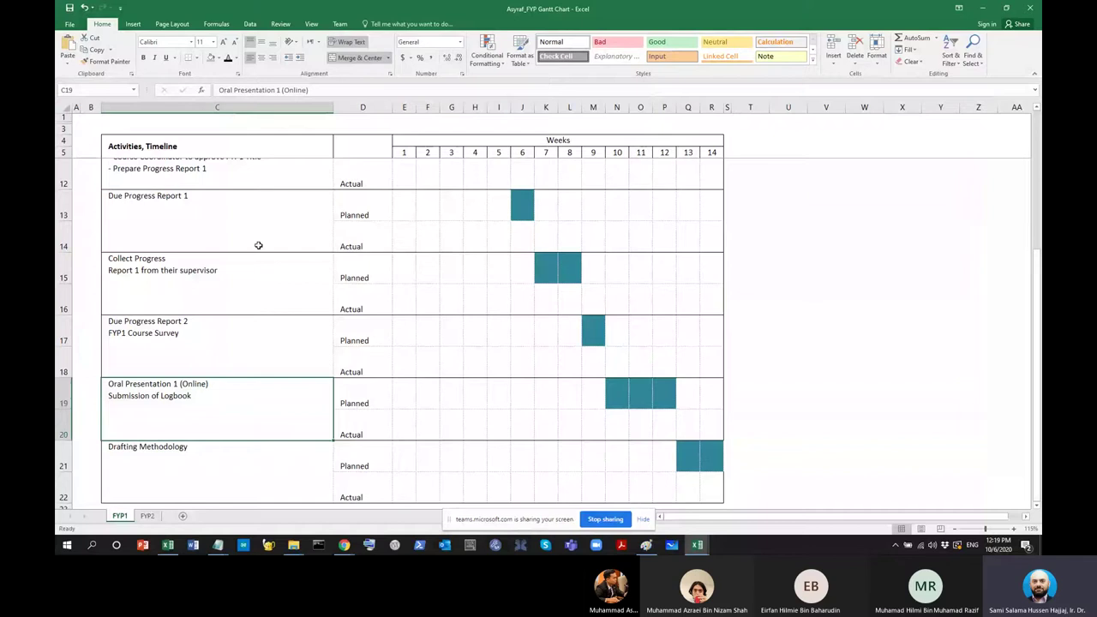
pyautogui.scroll(2, 213, 210)
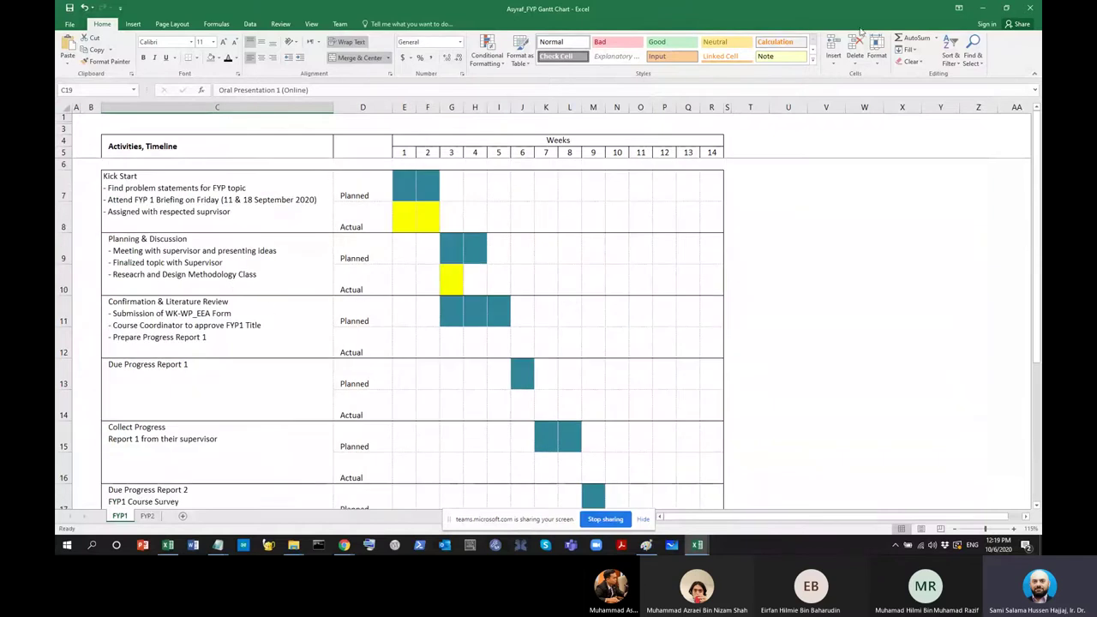
pyautogui.click(984, 12)
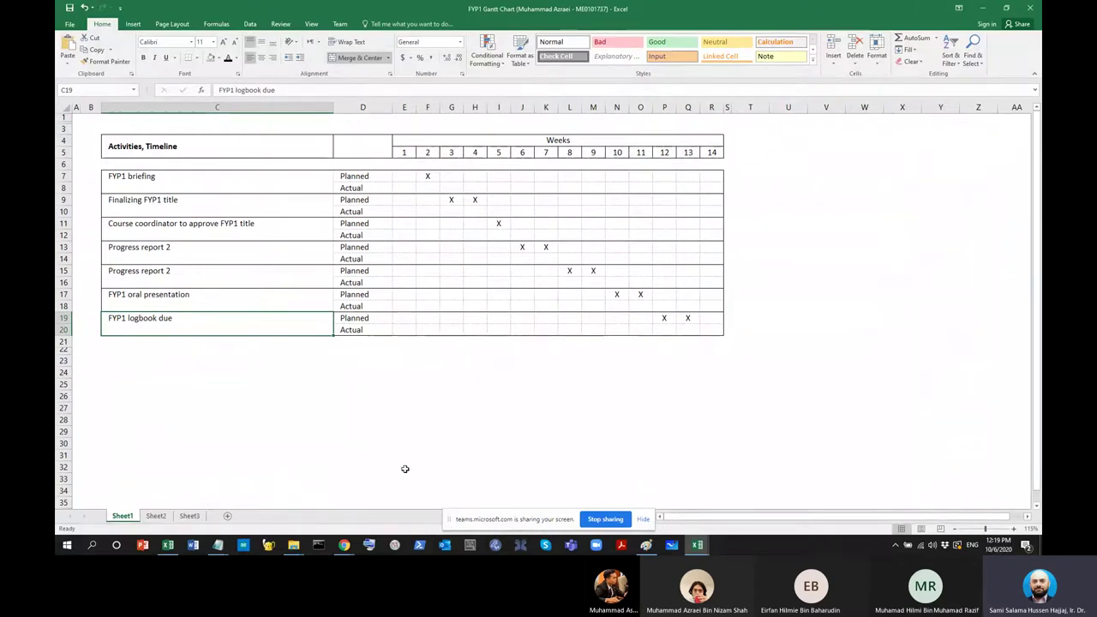
# Clear all activity names in C7:C20 of the second student's chart and undo the deletion
pyautogui.click(138, 186)
pyautogui.moveTo(149, 215); pyautogui.dragTo(216, 321)
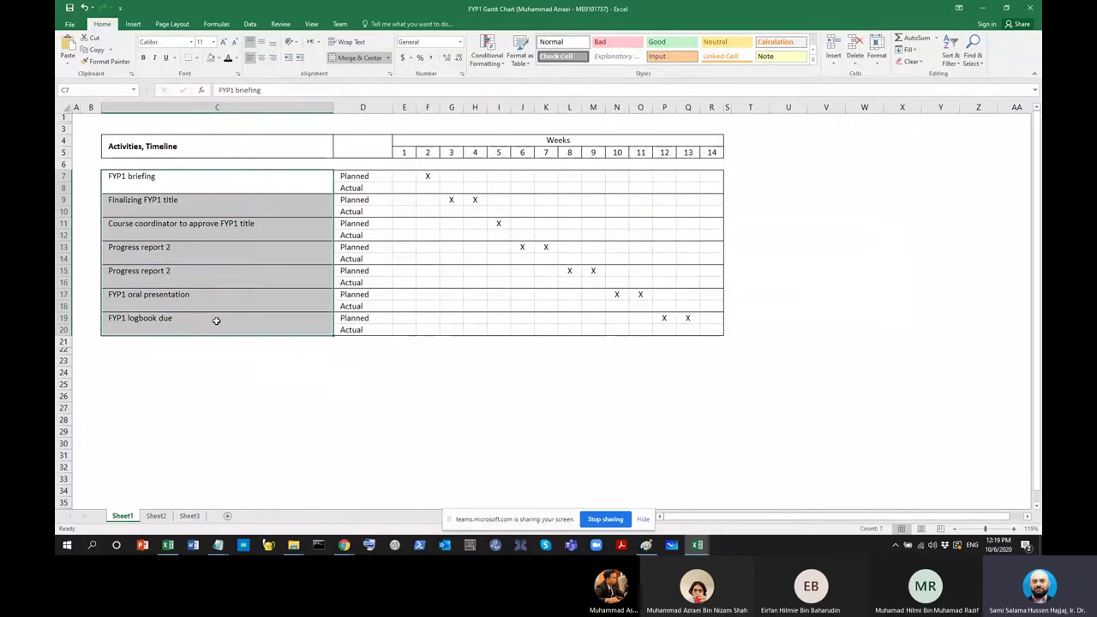
pyautogui.press('Delete')
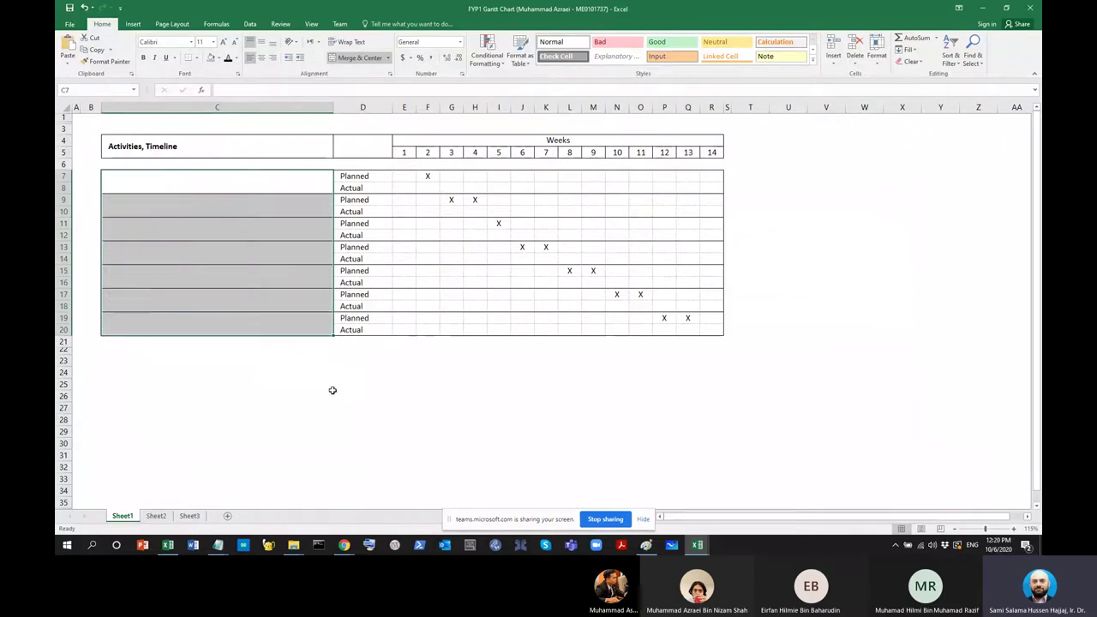
pyautogui.click(354, 361)
pyautogui.hotkey('ctrl', 'z')
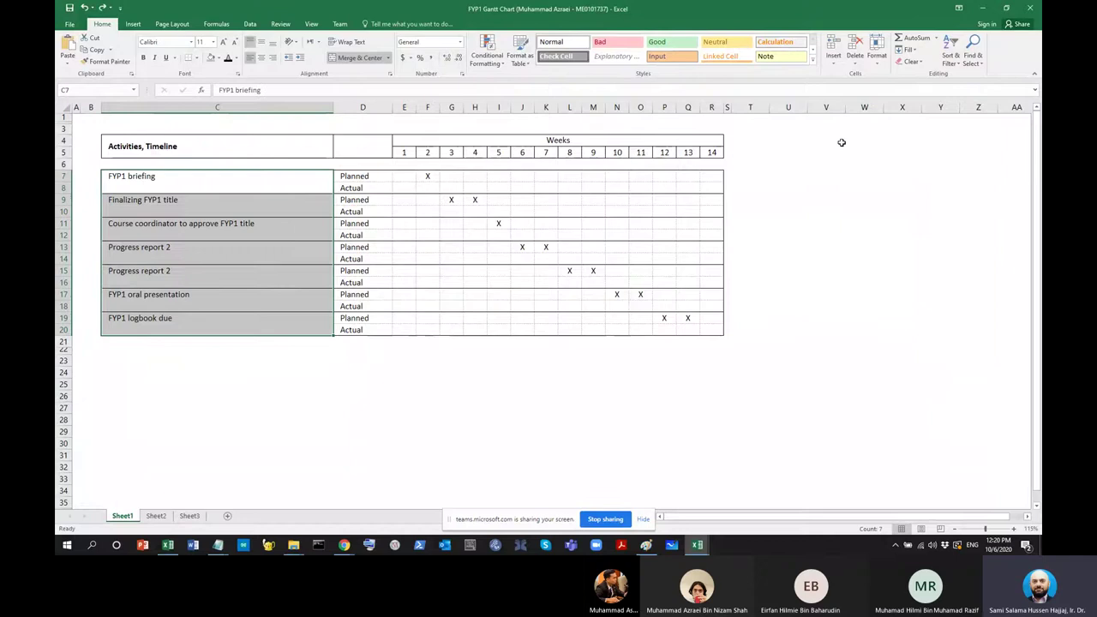
# Close the second, third and fourth students' Gantt chart workbooks without saving the changes
pyautogui.click(908, 200)
pyautogui.click(1029, 7)
pyautogui.click(548, 284)
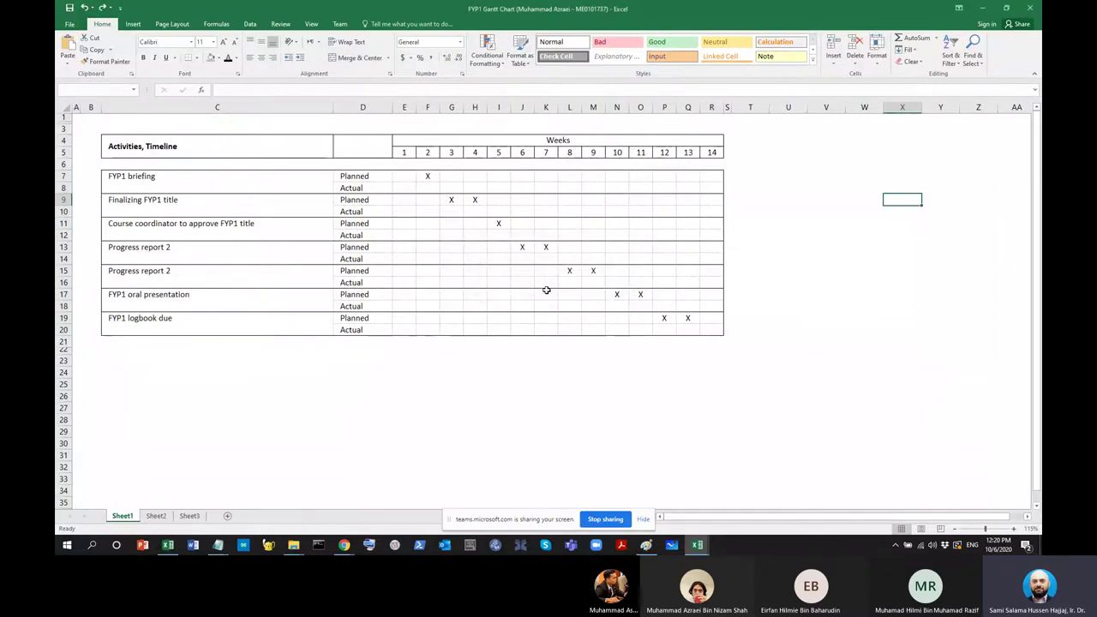
pyautogui.click(1029, 7)
pyautogui.click(553, 286)
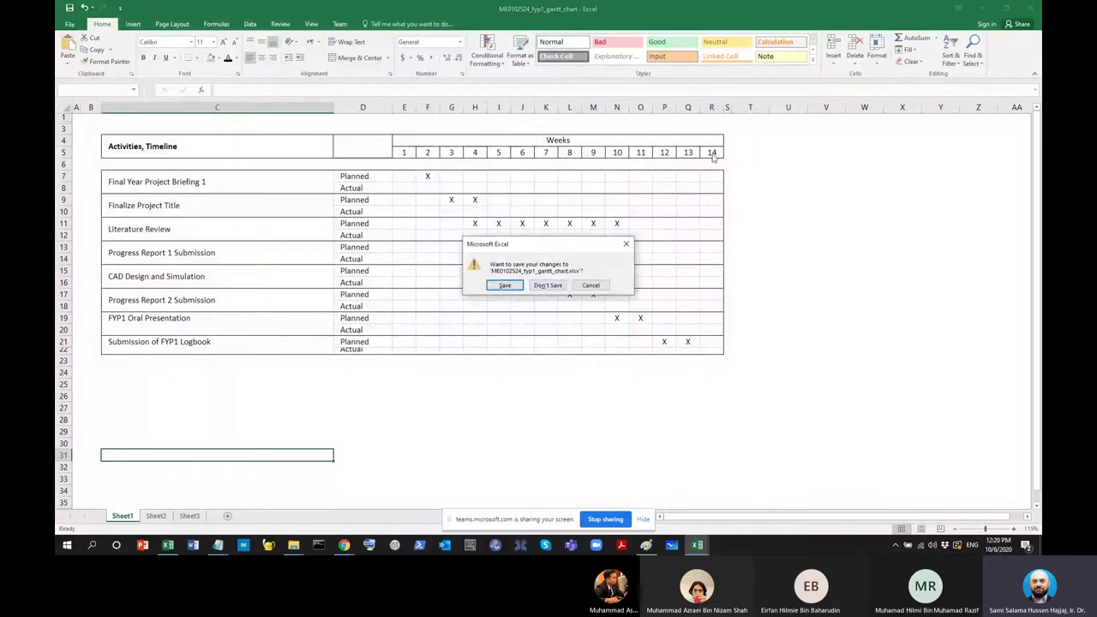
pyautogui.click(548, 284)
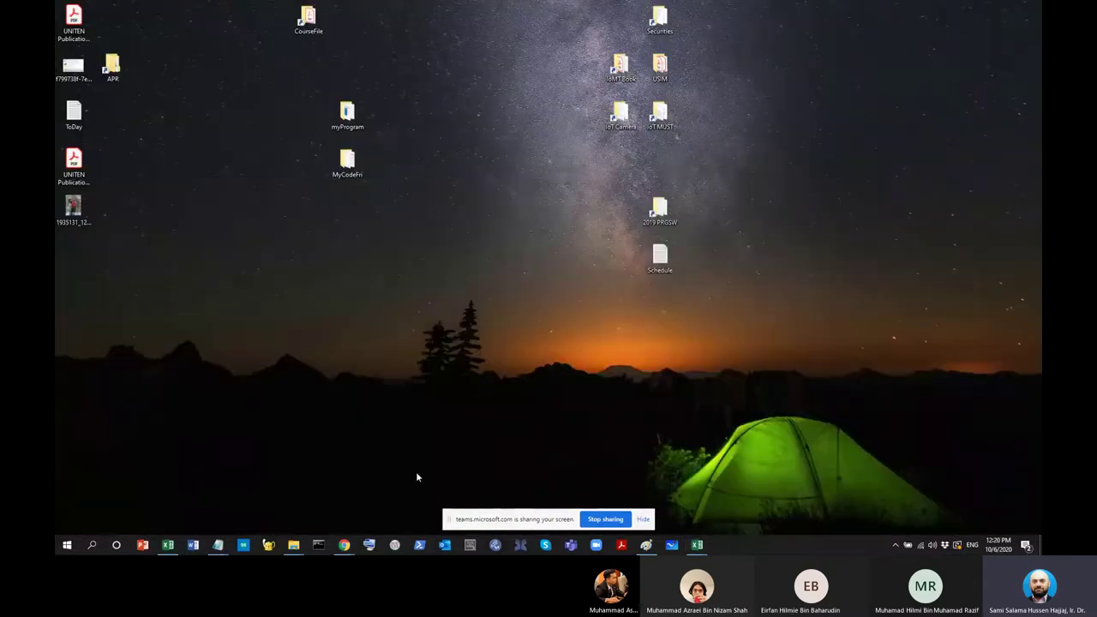
# Switch to File Explorer and open the blank FYP Gantt Chart template from the FYP 1 folder
pyautogui.moveTo(293, 544)
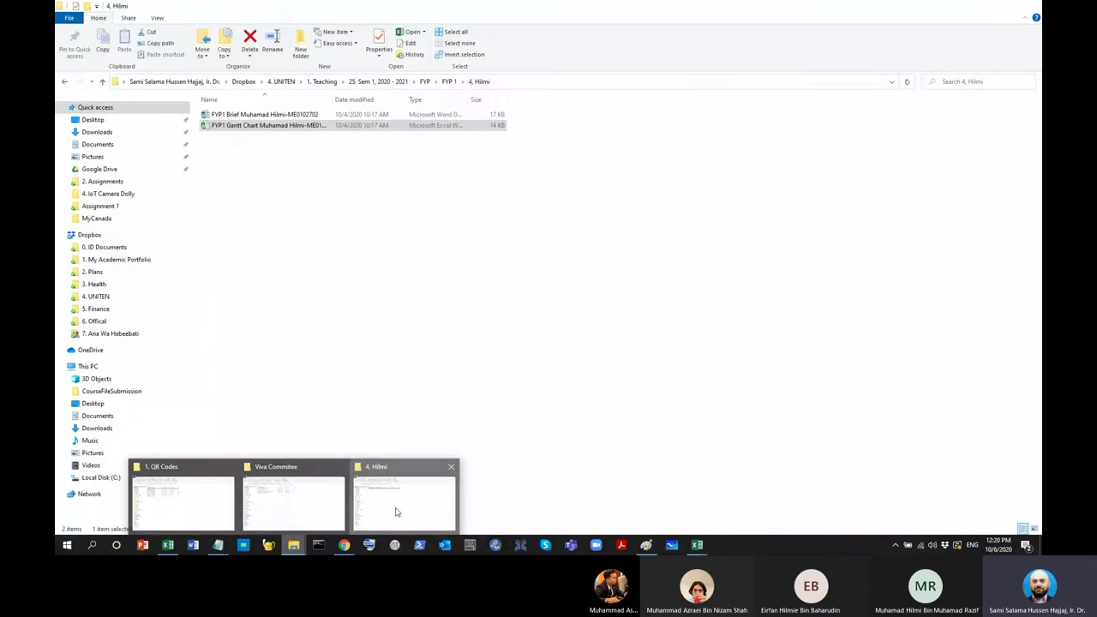
pyautogui.click(383, 500)
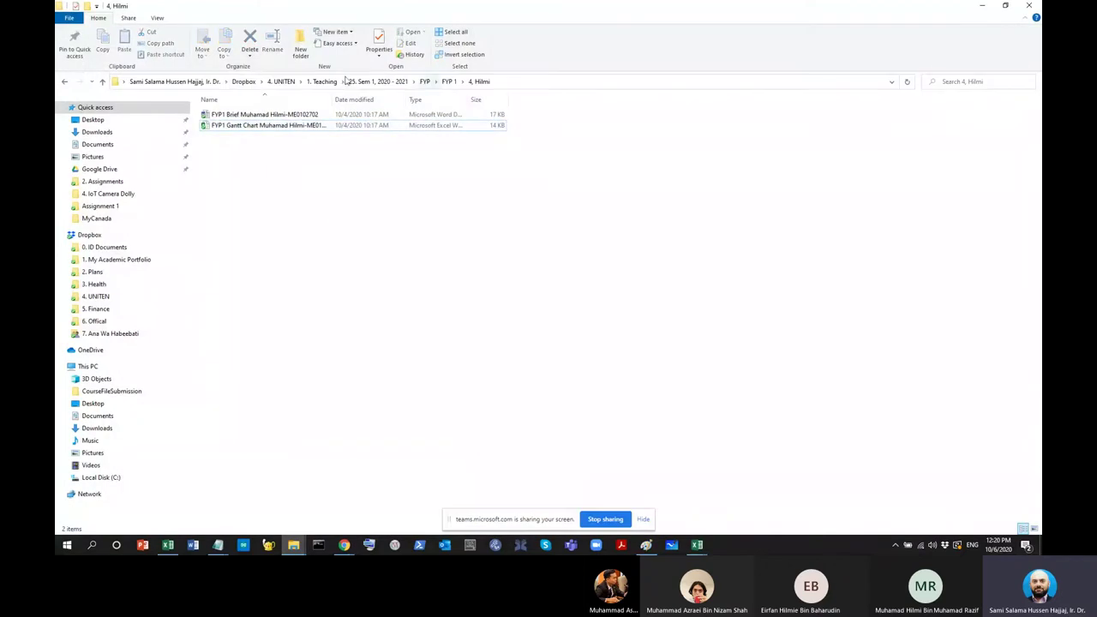
pyautogui.click(64, 82)
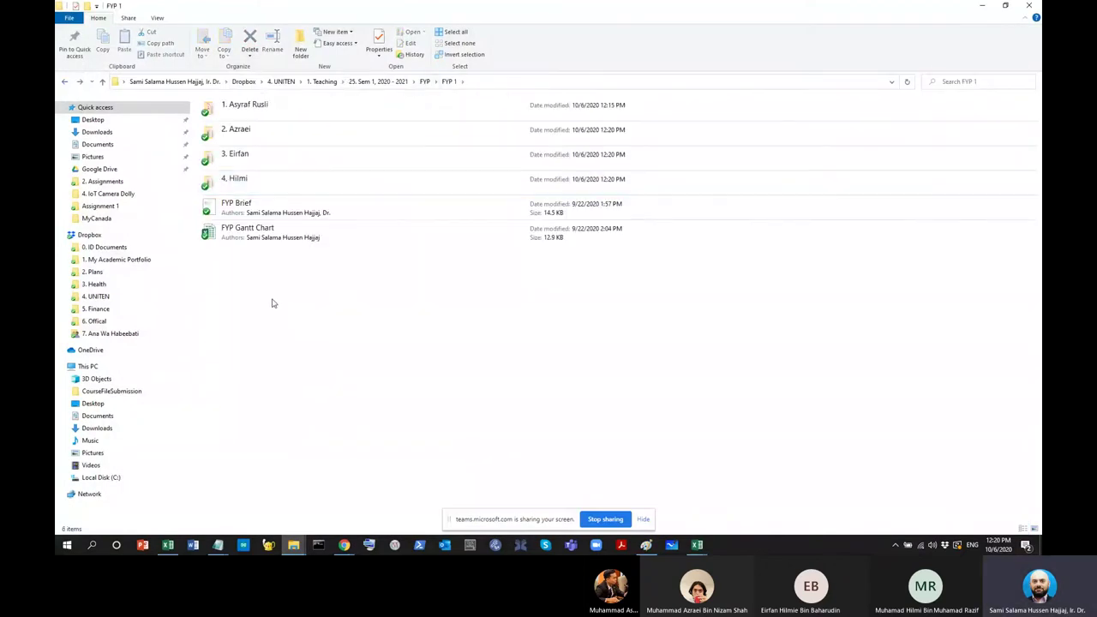
pyautogui.click(270, 239)
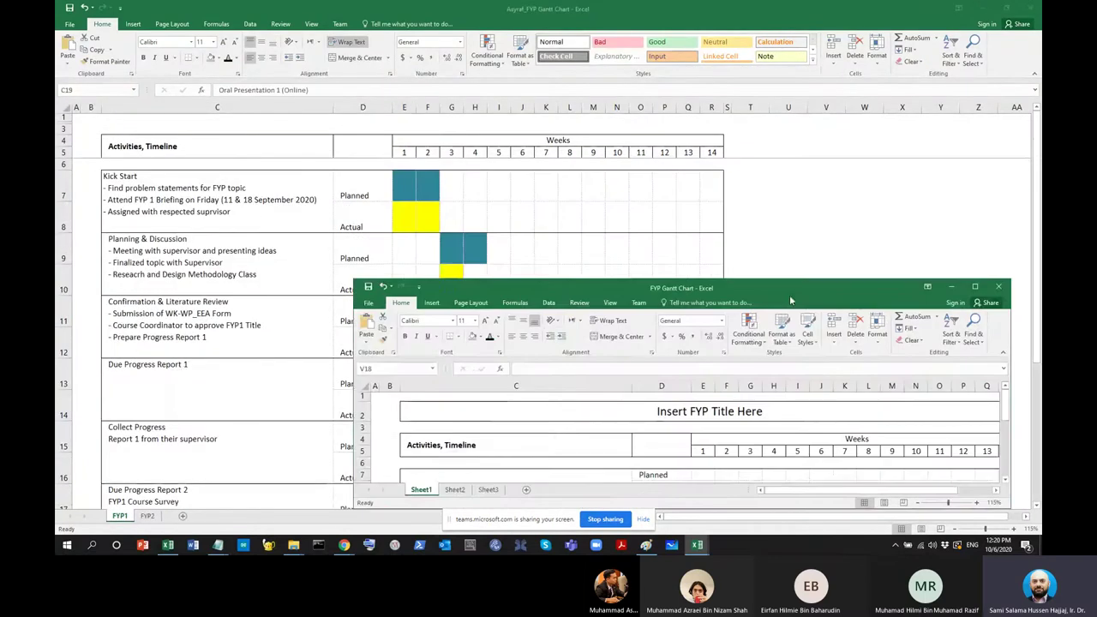
# Close the first student's chart without saving, then minimize File Explorer and maximize the blank FYP Gantt Chart template
pyautogui.hotkey('alt', 'F4')
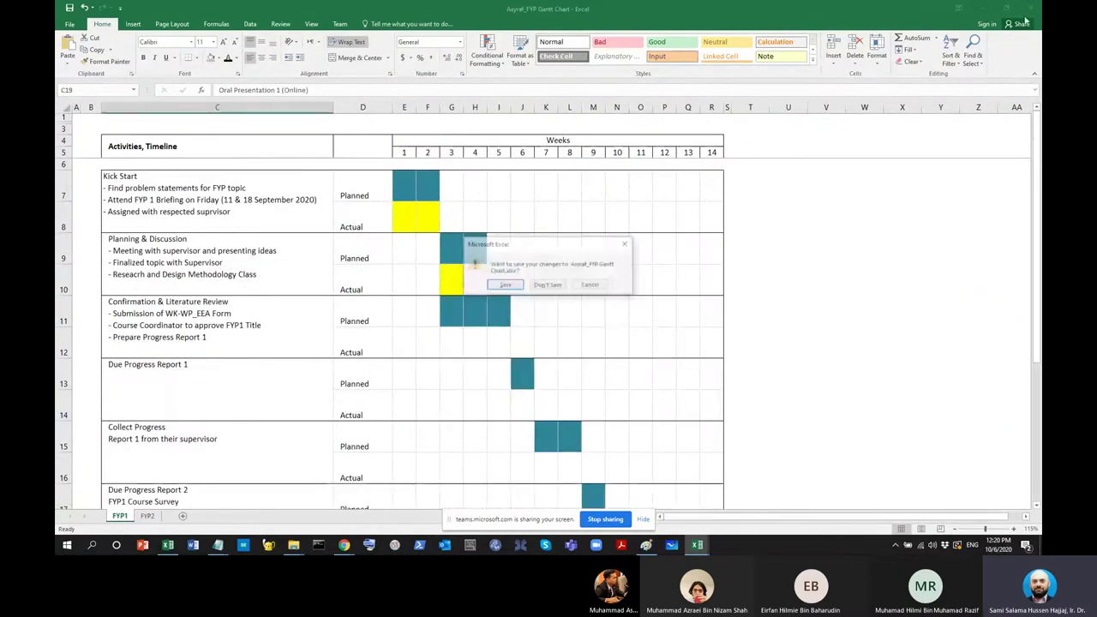
pyautogui.click(555, 283)
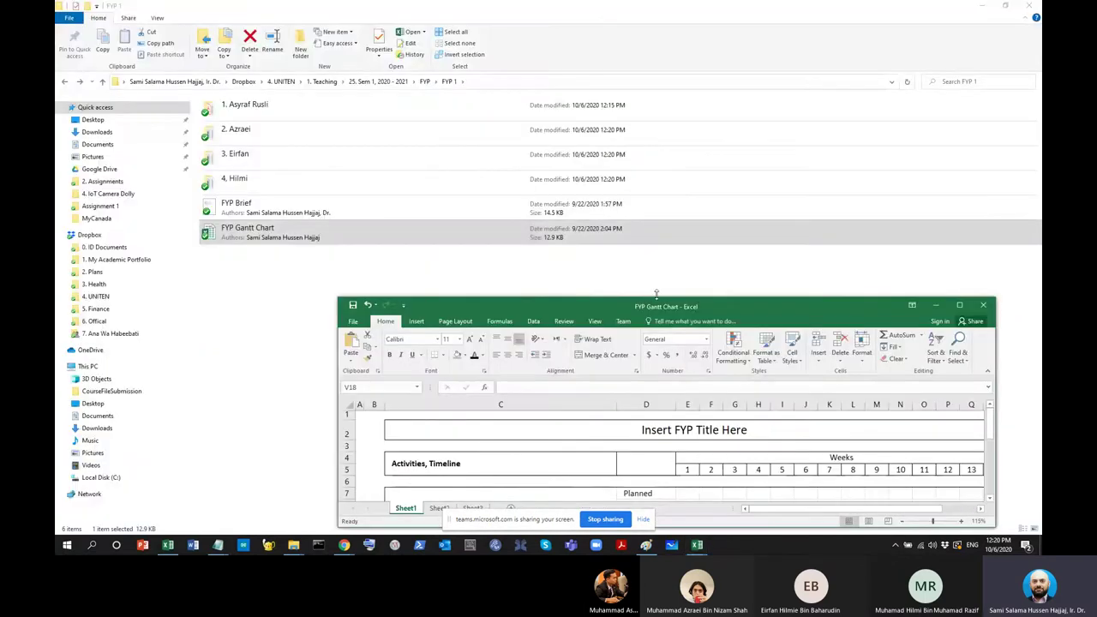
pyautogui.click(981, 6)
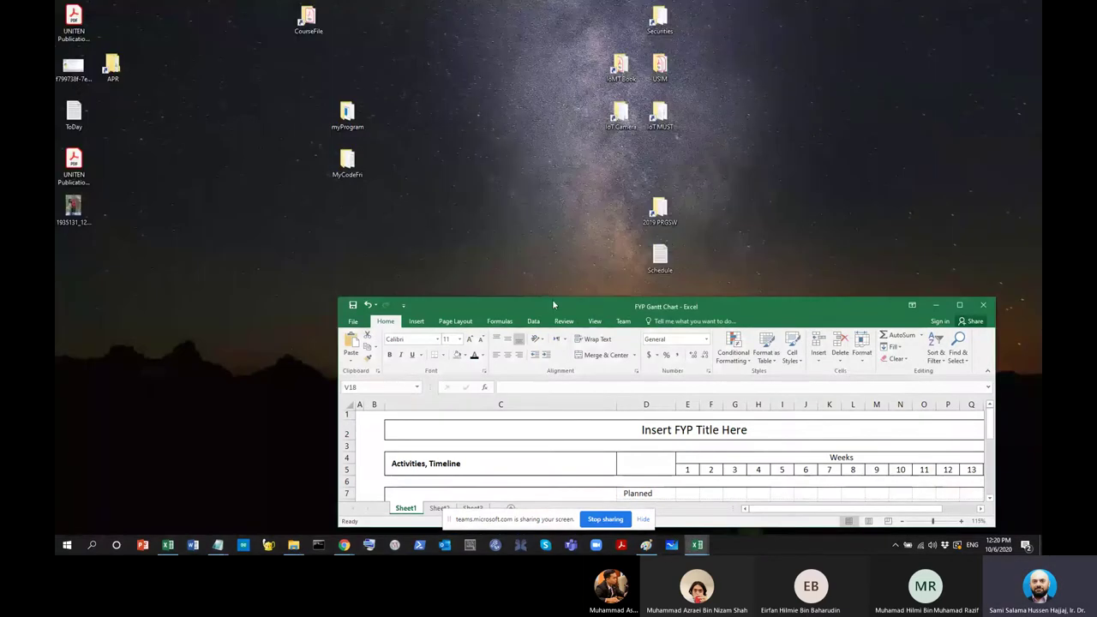
pyautogui.doubleClick(553, 304)
pyautogui.click(369, 371)
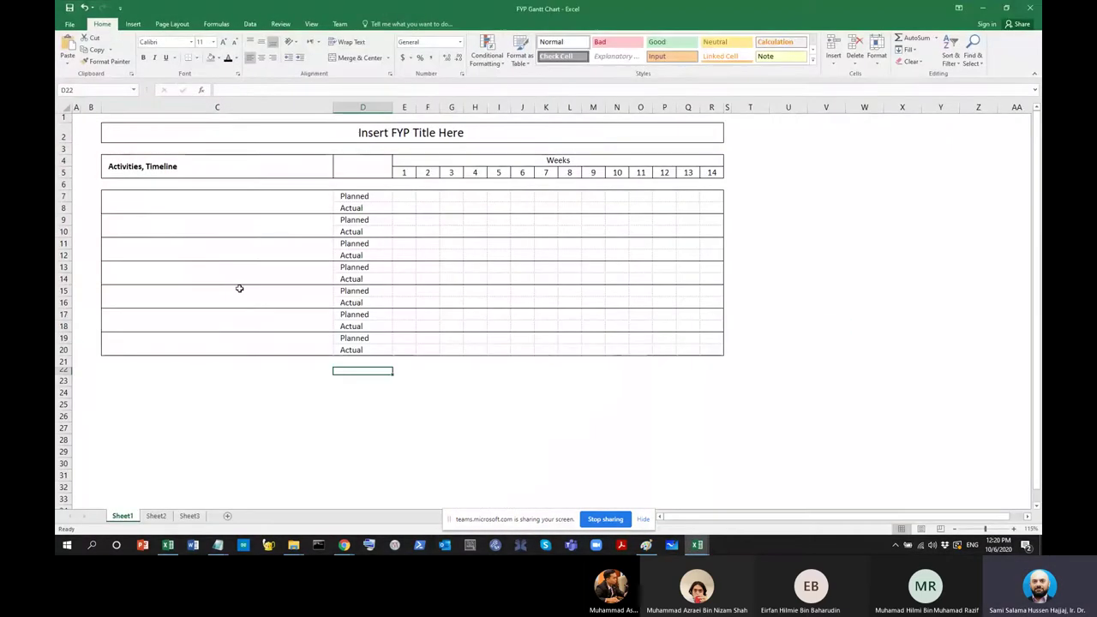
# Colour the word "Activities," red in the Activities, Timeline header cell C4
pyautogui.click(145, 172)
pyautogui.doubleClick(140, 167)
pyautogui.moveTo(141, 167); pyautogui.dragTo(95, 168)
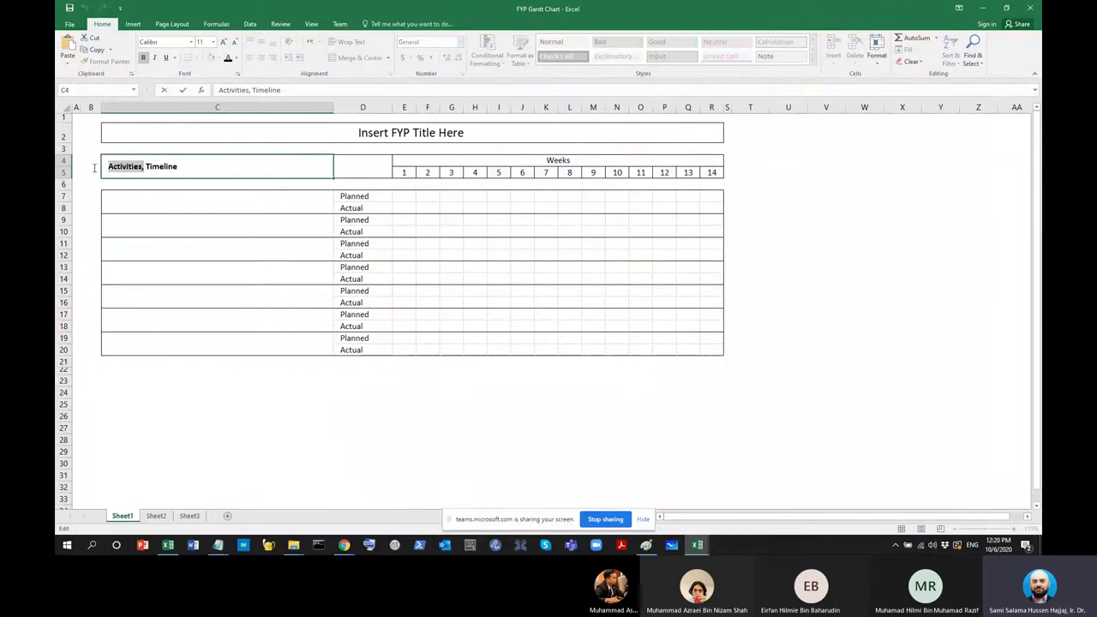
pyautogui.click(237, 58)
pyautogui.click(241, 152)
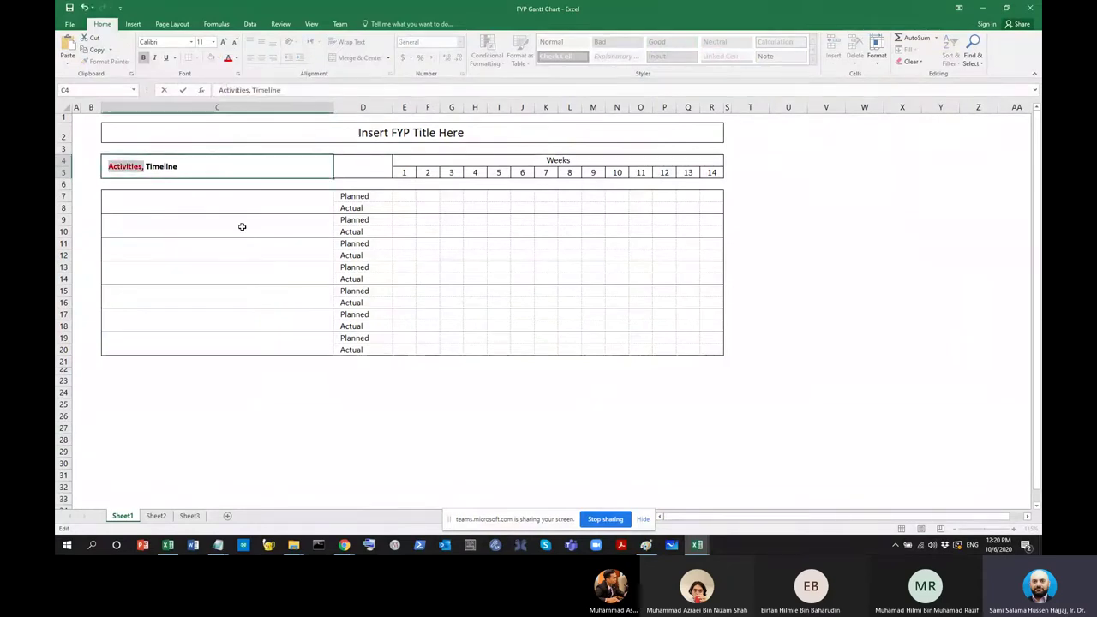
pyautogui.click(241, 227)
pyautogui.click(228, 209)
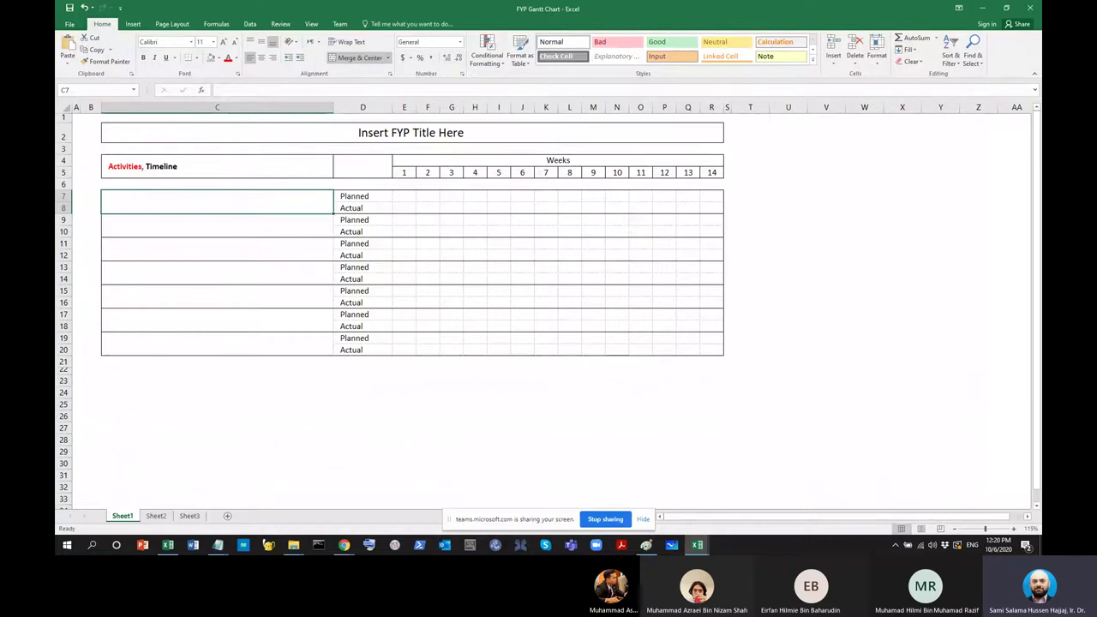
# Enter the note "IoT Mailbox I think" in cell C23 below the chart
pyautogui.click(160, 375)
pyautogui.click(172, 384)
pyautogui.click(64, 380)
pyautogui.click(137, 380)
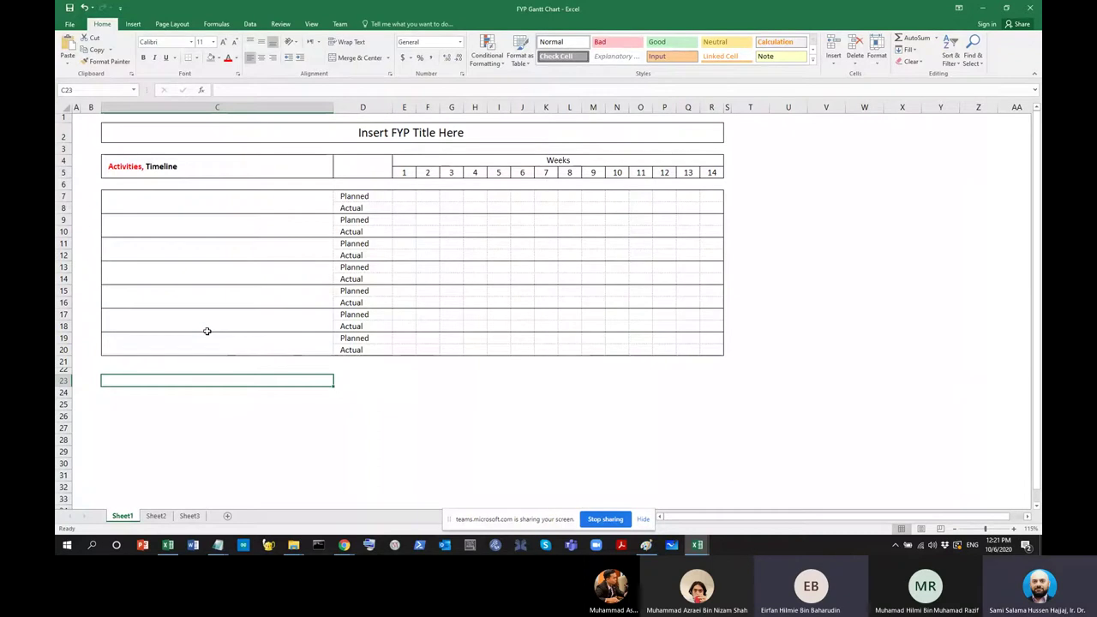
pyautogui.write('IoT Mail')
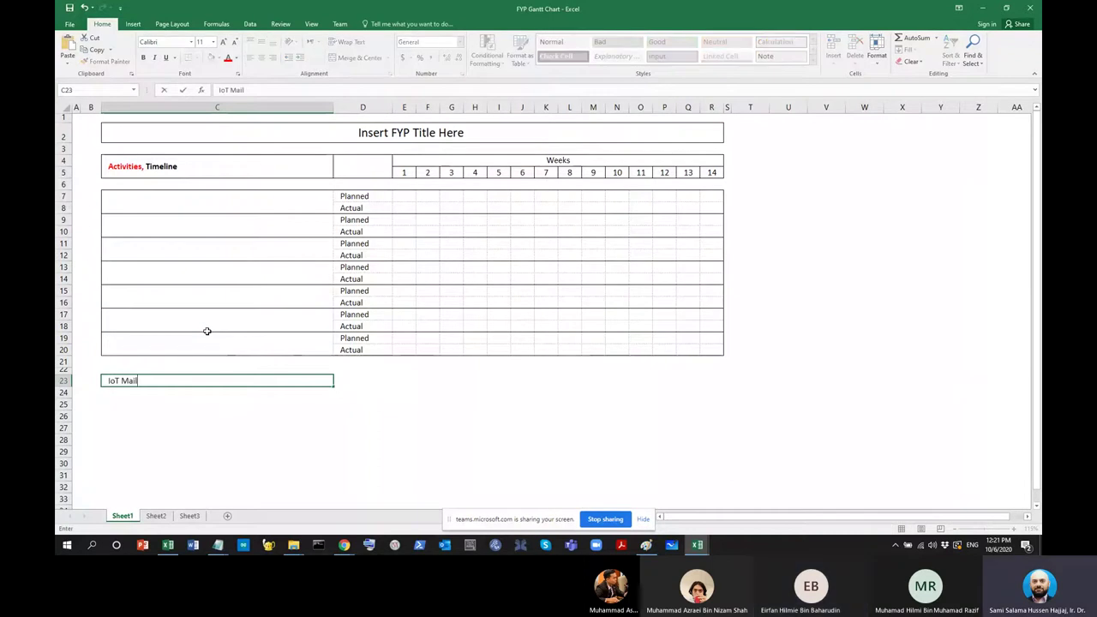
pyautogui.write('box I think')
pyautogui.press('Return')
pyautogui.click(160, 380)
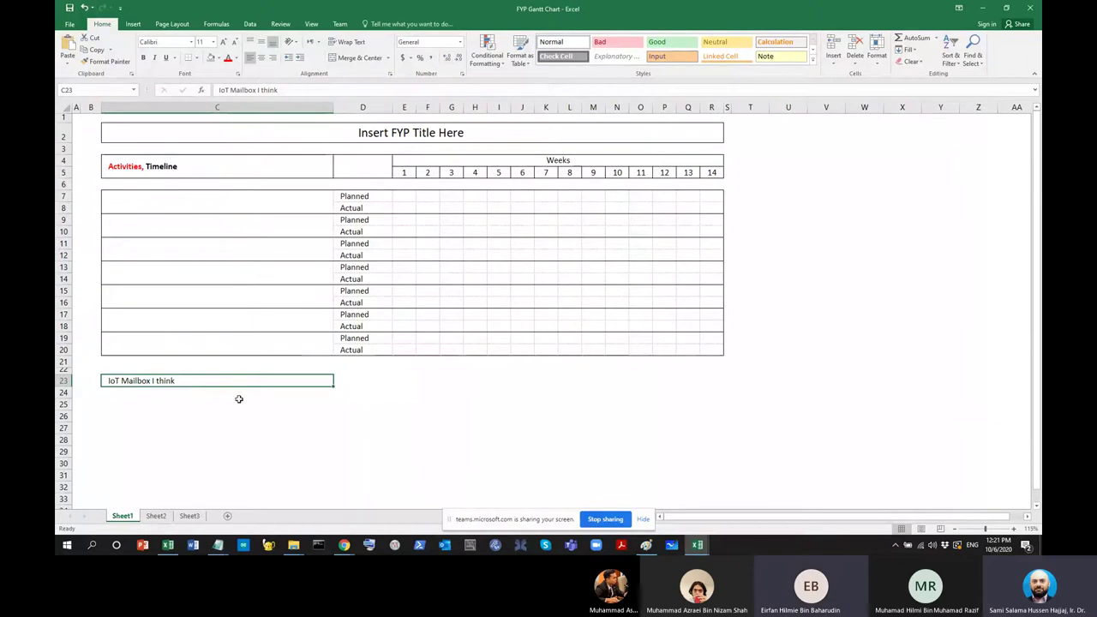
pyautogui.press('Return')
# Append "(Model actual, simulation (CAD), Program and other related" to the IoT Mailbox note in C23
pyautogui.click(165, 380)
pyautogui.doubleClick(231, 382)
pyautogui.write('(Model')
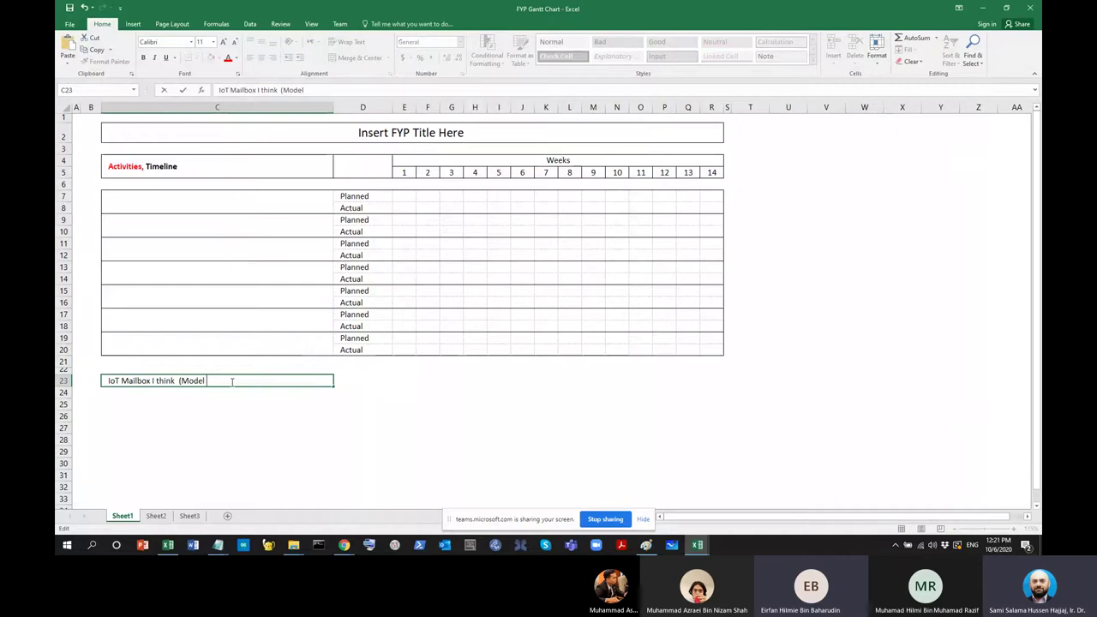
pyautogui.write('ual')
pyautogui.press('BackSpace')
pyautogui.write('tual')
pyautogui.press('BackSpace')
pyautogui.press('BackSpace')
pyautogui.write('ual, simulation,')
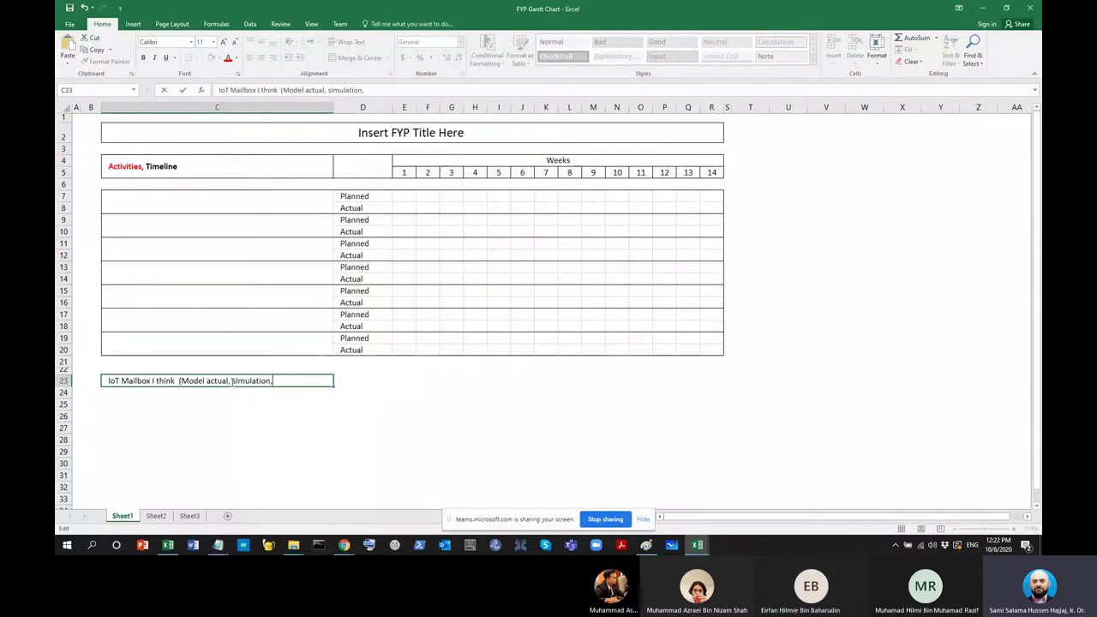
pyautogui.press('BackSpace')
pyautogui.write('(CAD')
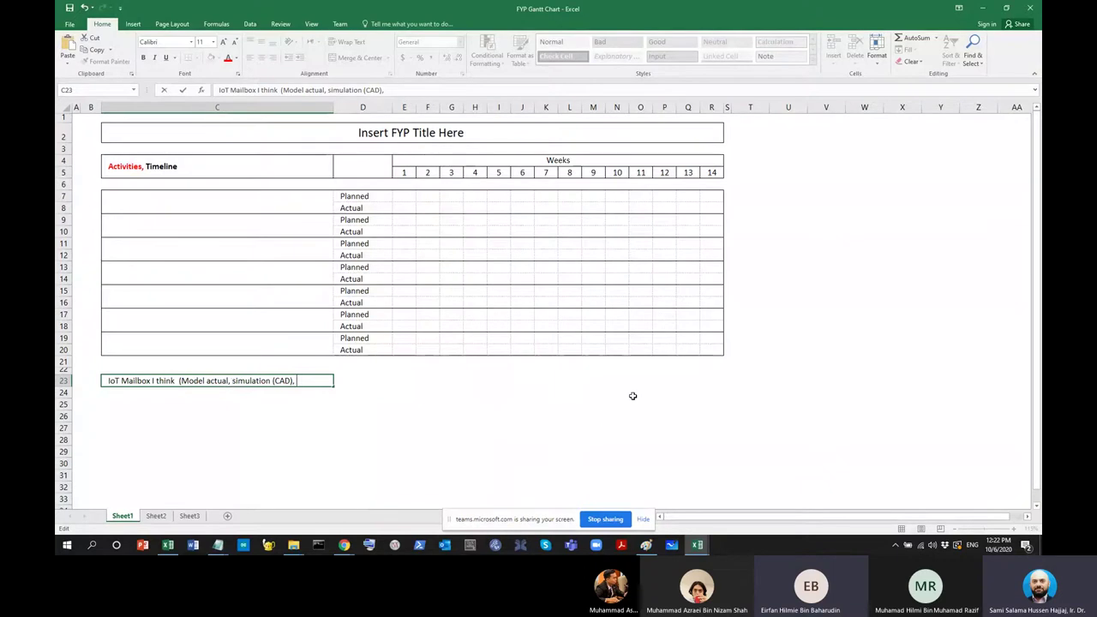
pyautogui.write('rogram and other related')
pyautogui.press('Return')
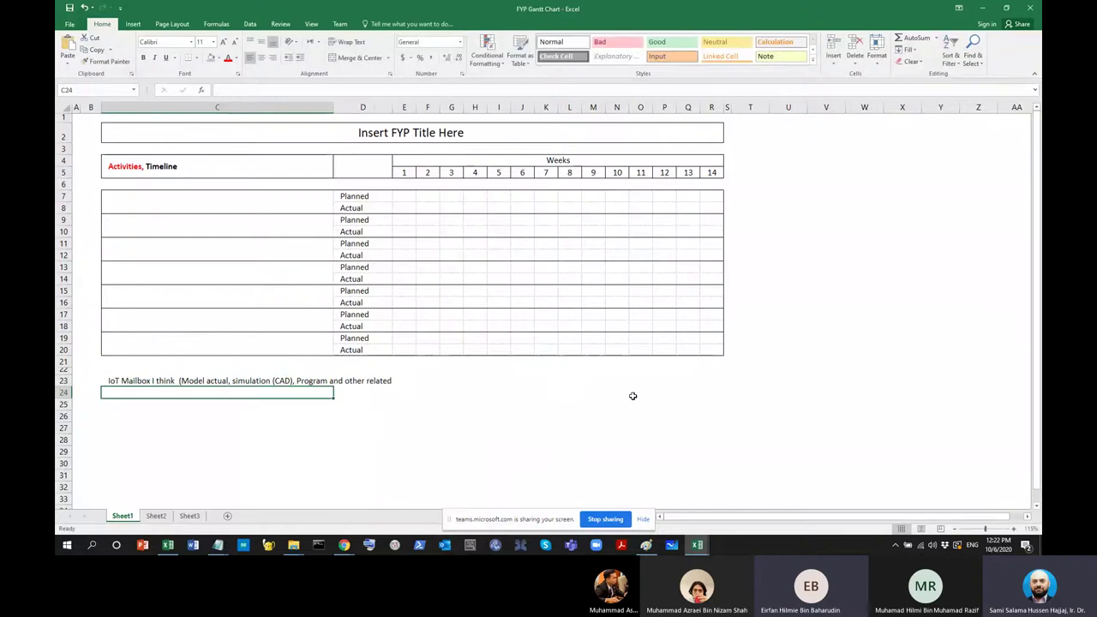
# Replace the opening parenthesis before "Model" in C23 with a square bracket and close the note with "]"
pyautogui.doubleClick(180, 381)
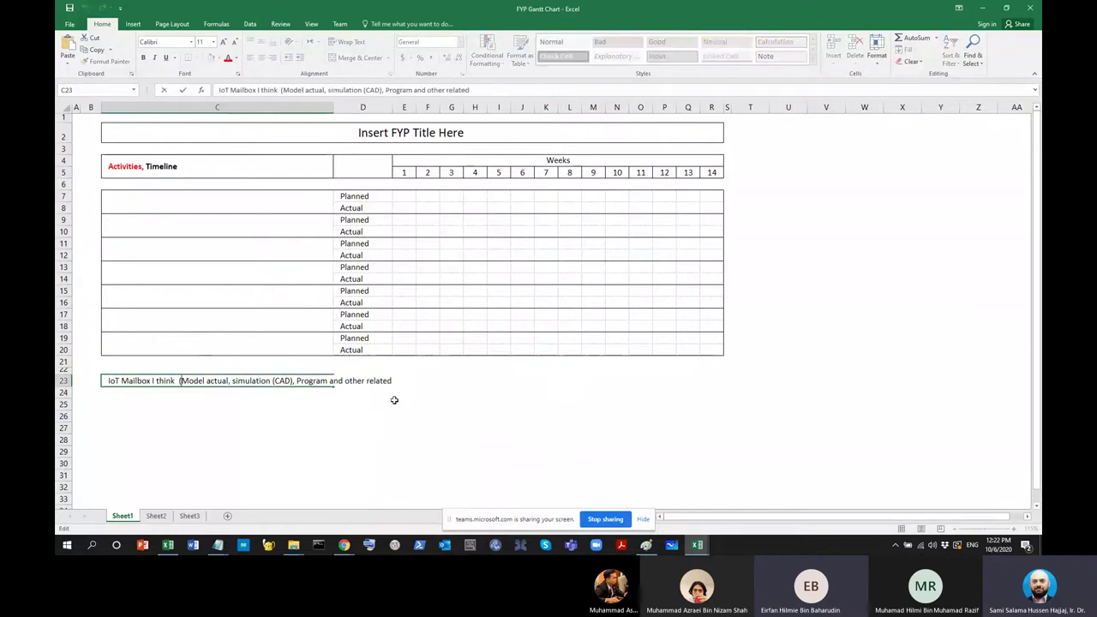
pyautogui.press('Delete')
pyautogui.write('[')
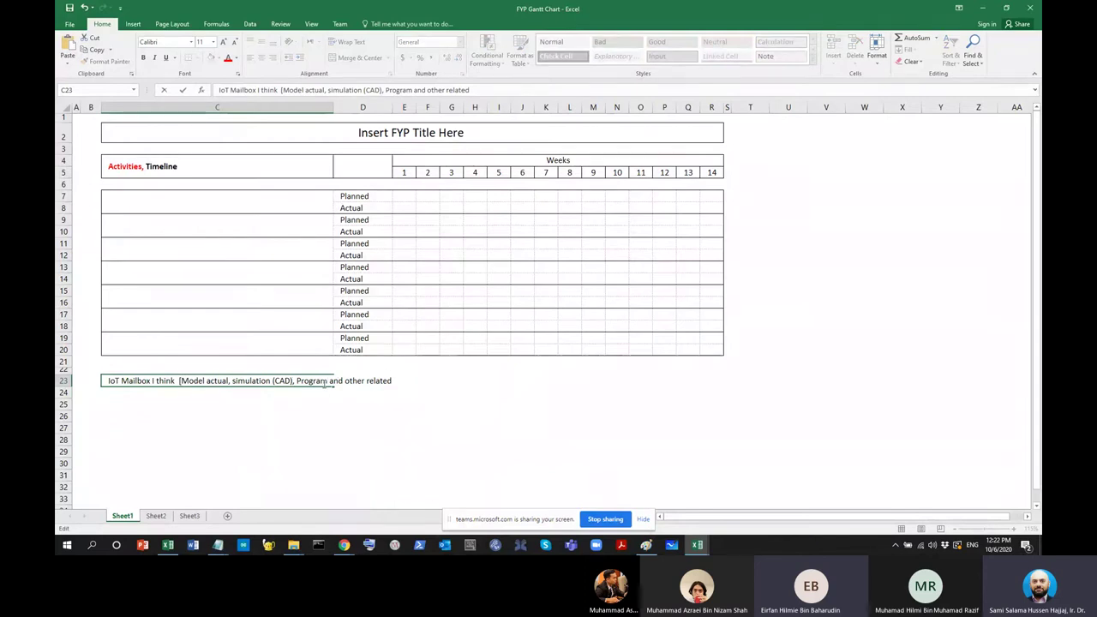
pyautogui.write(')')
pyautogui.press('Return')
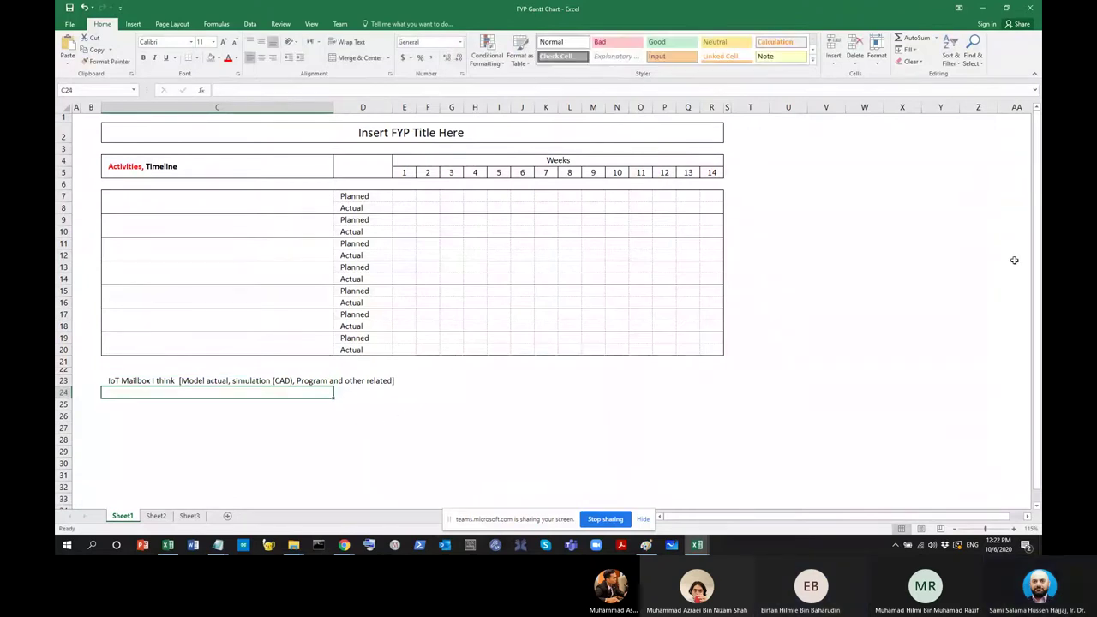
# Copy the IoT Mailbox note from C23 to C46 and make the copy bold
pyautogui.click(186, 380)
pyautogui.moveTo(66, 386); pyautogui.dragTo(75, 391)
pyautogui.hotkey('ctrl', 'c')
pyautogui.click(159, 480)
pyautogui.scroll(-2, 149, 495)
pyautogui.scroll(-5, 149, 435)
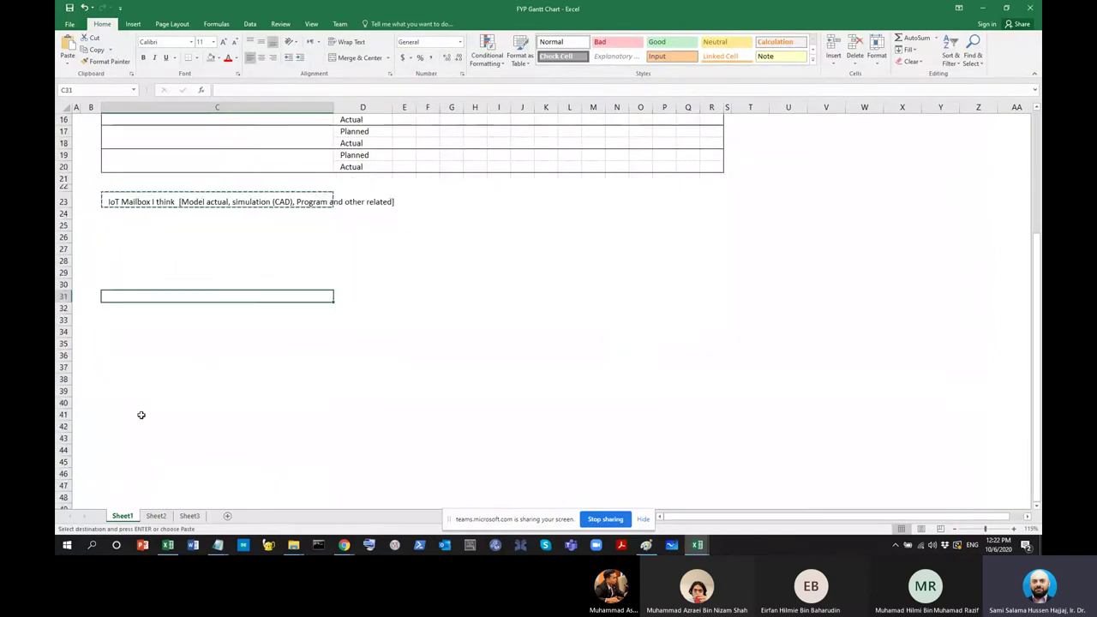
pyautogui.click(142, 406)
pyautogui.press('Return')
# Clear the original IoT Mailbox note from C23, keeping the bold copy in C46
pyautogui.click(159, 201)
pyautogui.click(176, 130)
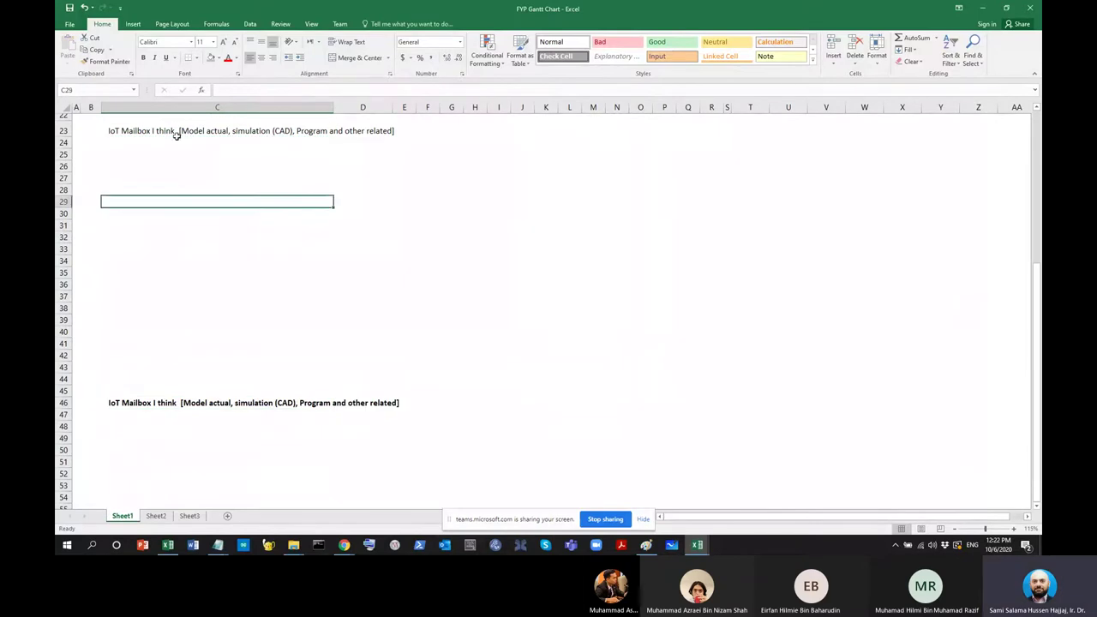
pyautogui.press('BackSpace')
pyautogui.click(162, 403)
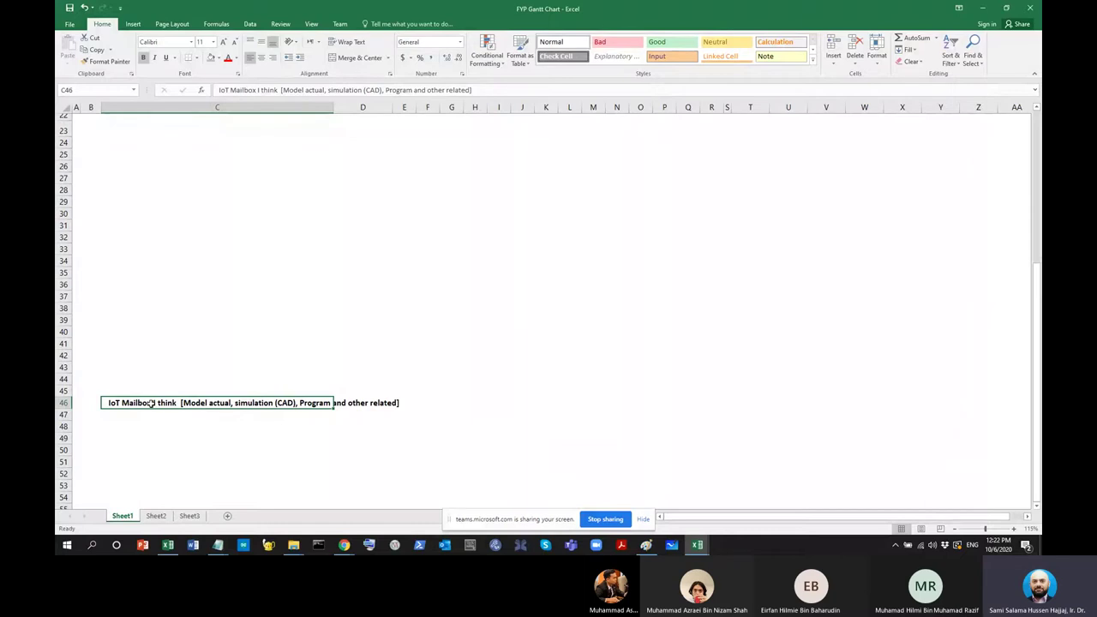
pyautogui.click(119, 380)
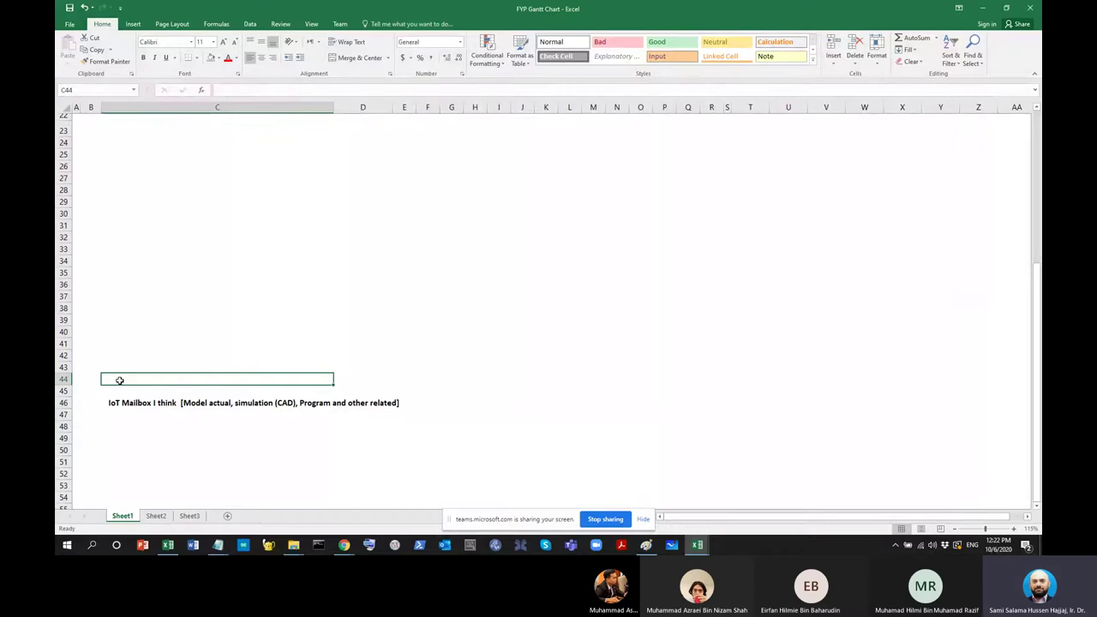
pyautogui.click(115, 403)
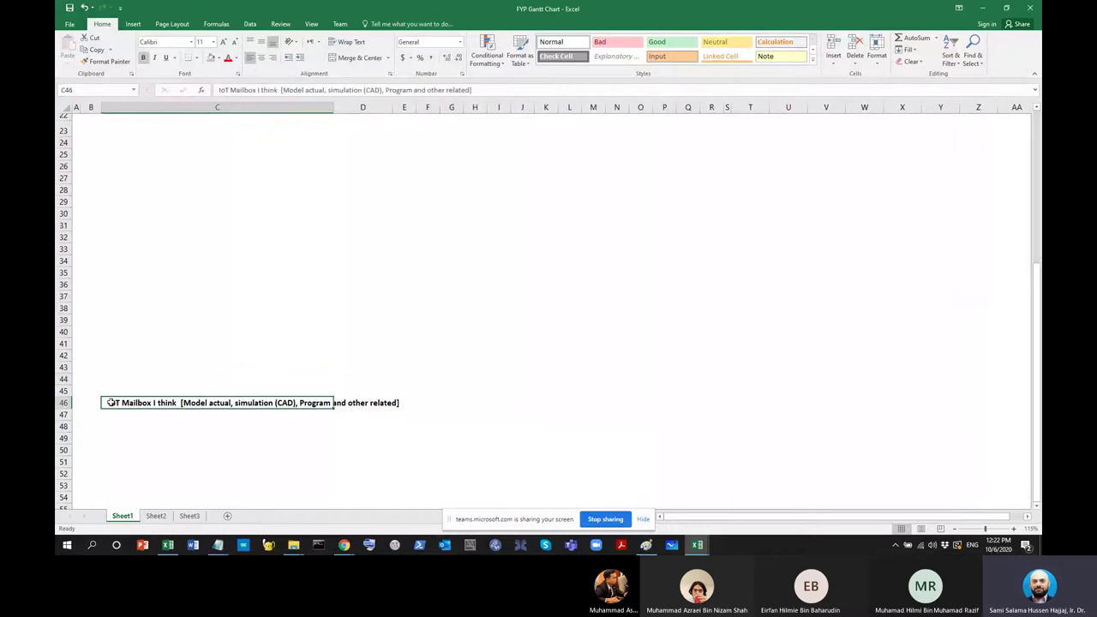
# Enter "Final Report (thesis)" in C47 directly below the IoT Mailbox note
pyautogui.click(138, 367)
pyautogui.click(144, 410)
pyautogui.write('R')
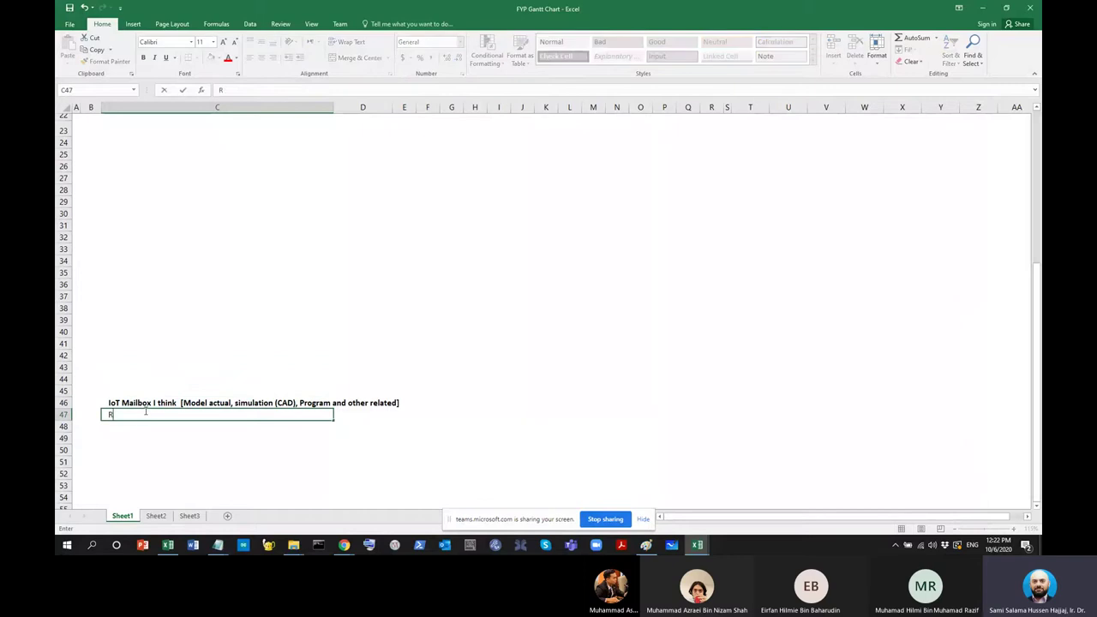
pyautogui.write('eport')
pyautogui.press('BackSpace')
pyautogui.press('BackSpace')
pyautogui.press('BackSpace')
pyautogui.press('BackSpace')
pyautogui.press('BackSpace')
pyautogui.press('BackSpace')
pyautogui.write('Finaal Report (thes')
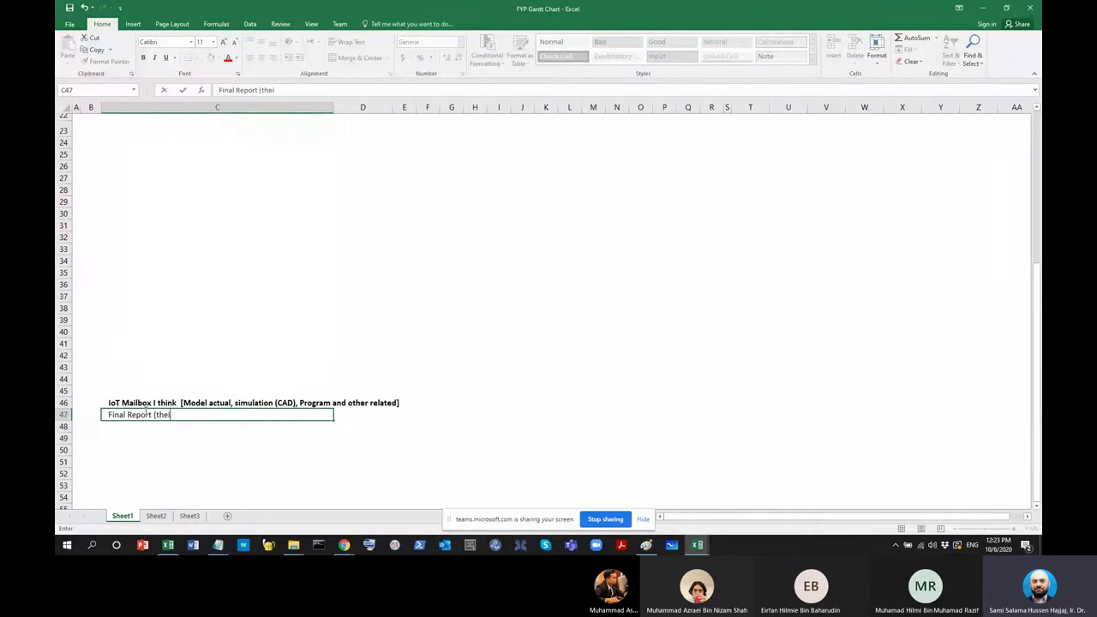
pyautogui.write('is)')
pyautogui.press('Return')
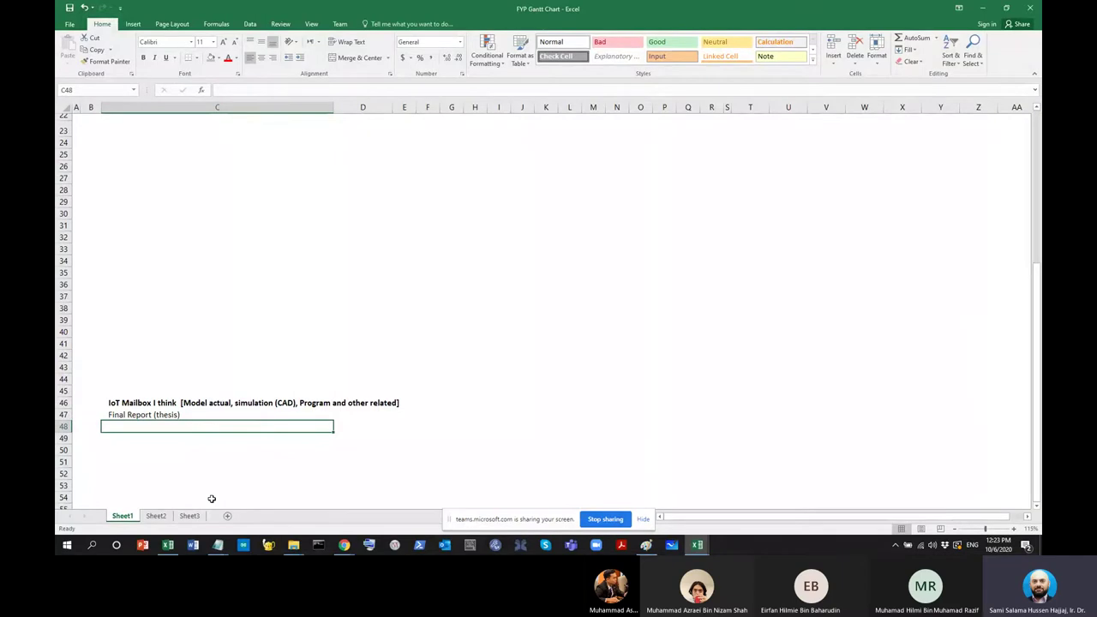
# Enter the milestone "PR3" in C41 above the IoT Mailbox note
pyautogui.moveTo(115, 368); pyautogui.dragTo(126, 94)
pyautogui.scroll(-2, 198, 362)
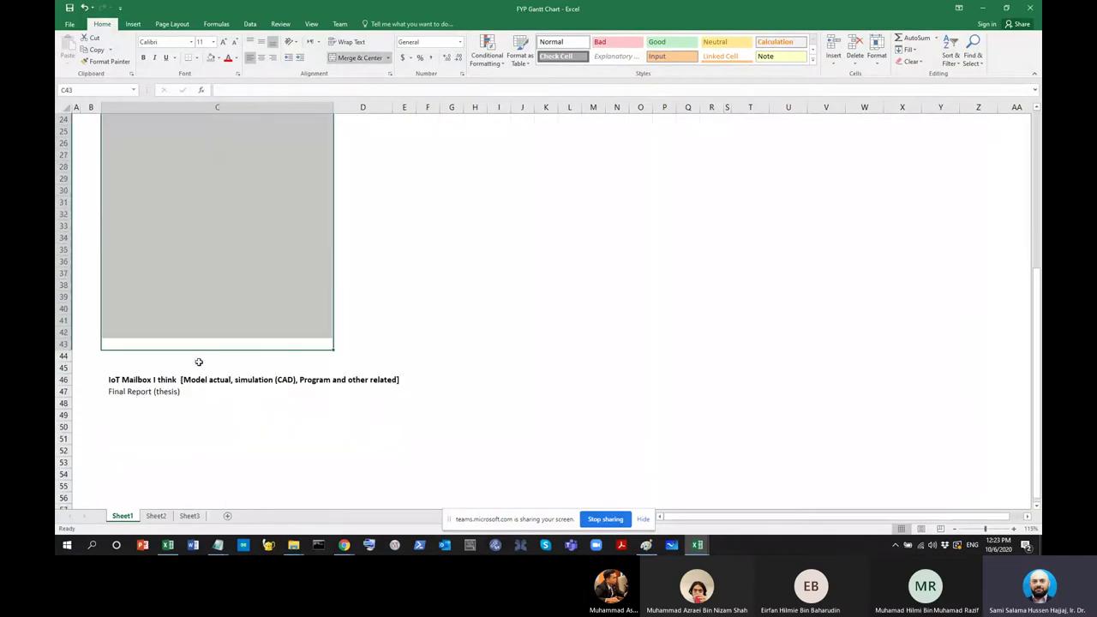
pyautogui.click(142, 402)
pyautogui.click(148, 391)
pyautogui.click(149, 320)
pyautogui.write('PR3')
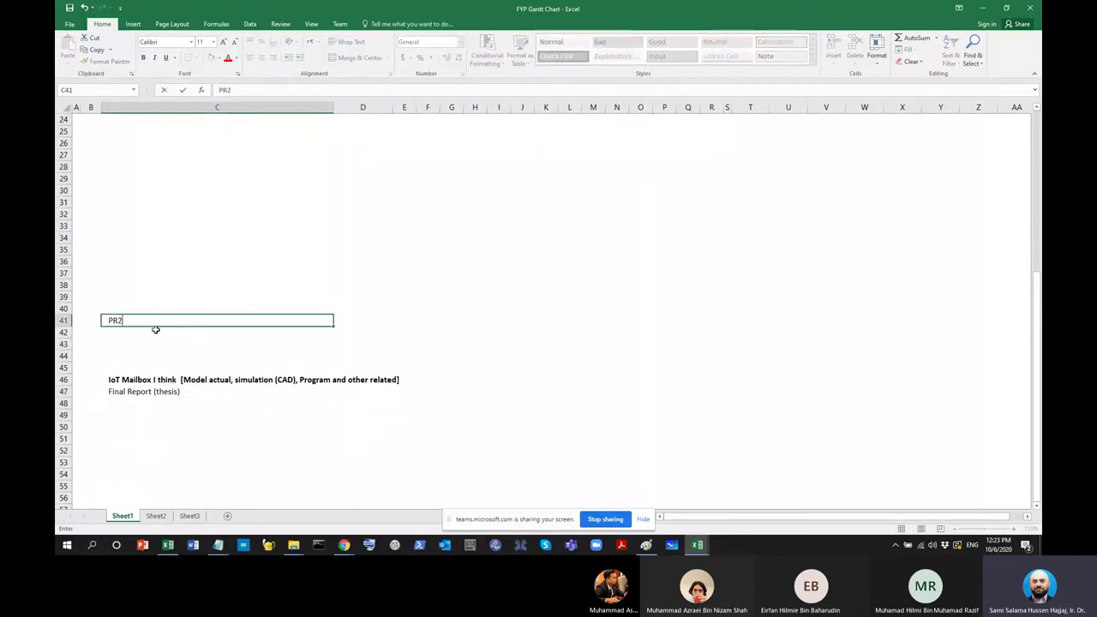
# Enter the milestone "PR2" in C36, five rows above PR3
pyautogui.press('Up')
pyautogui.press('Up')
pyautogui.press('Up')
pyautogui.press('Up')
pyautogui.press('Up')
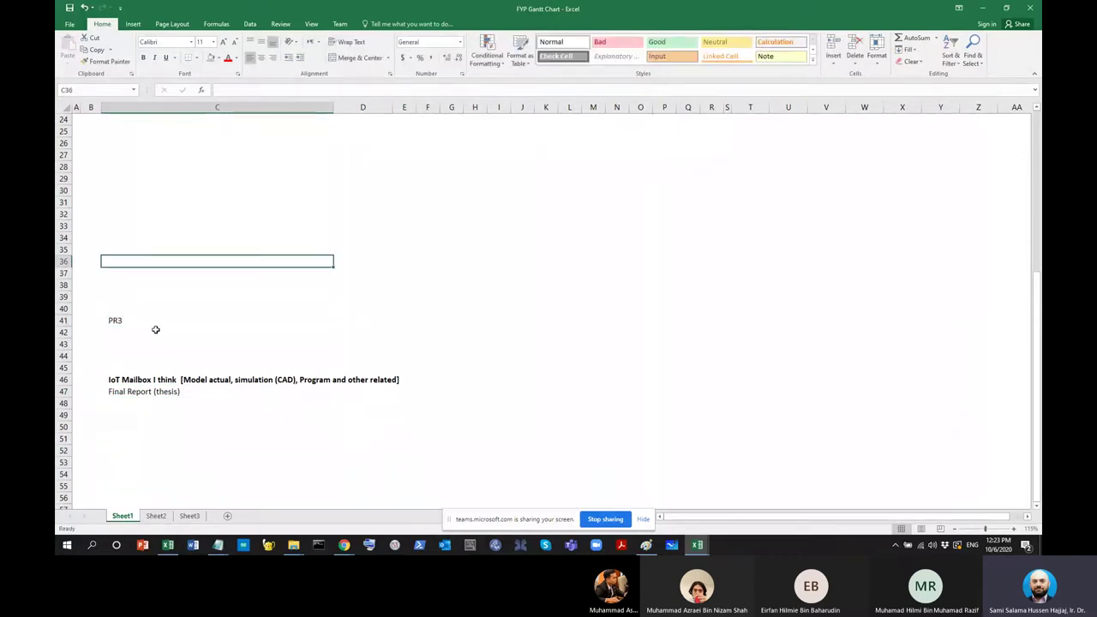
pyautogui.write('PR')
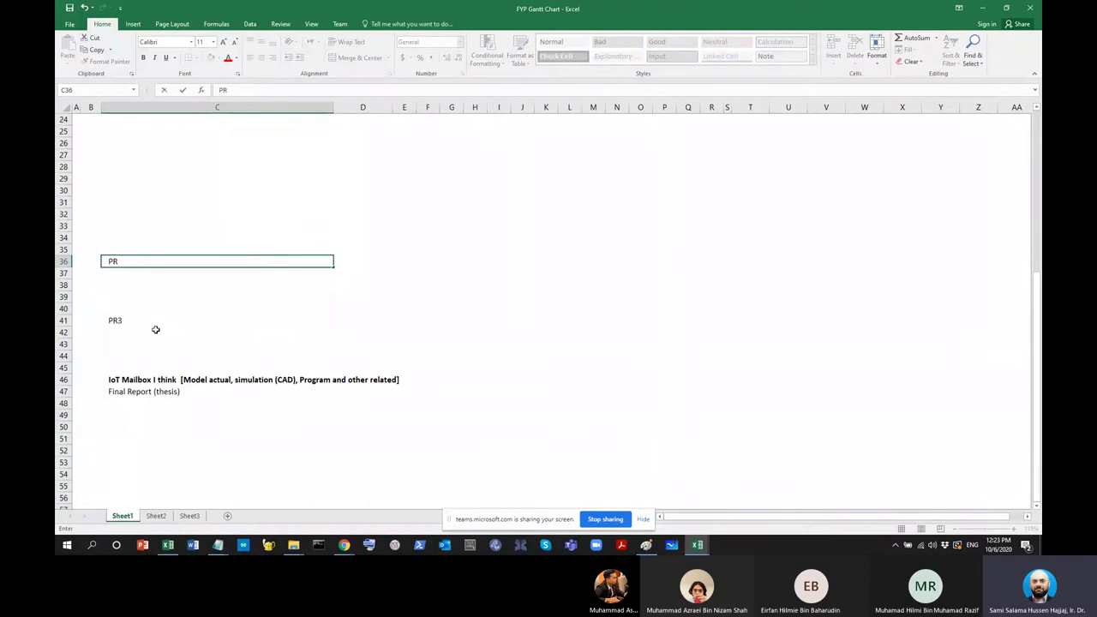
pyautogui.write('2')
# Enter the milestone "PR1" in C31, five rows above PR2
pyautogui.press('Up')
pyautogui.press('Up')
pyautogui.press('Up')
pyautogui.press('Up')
pyautogui.press('Up')
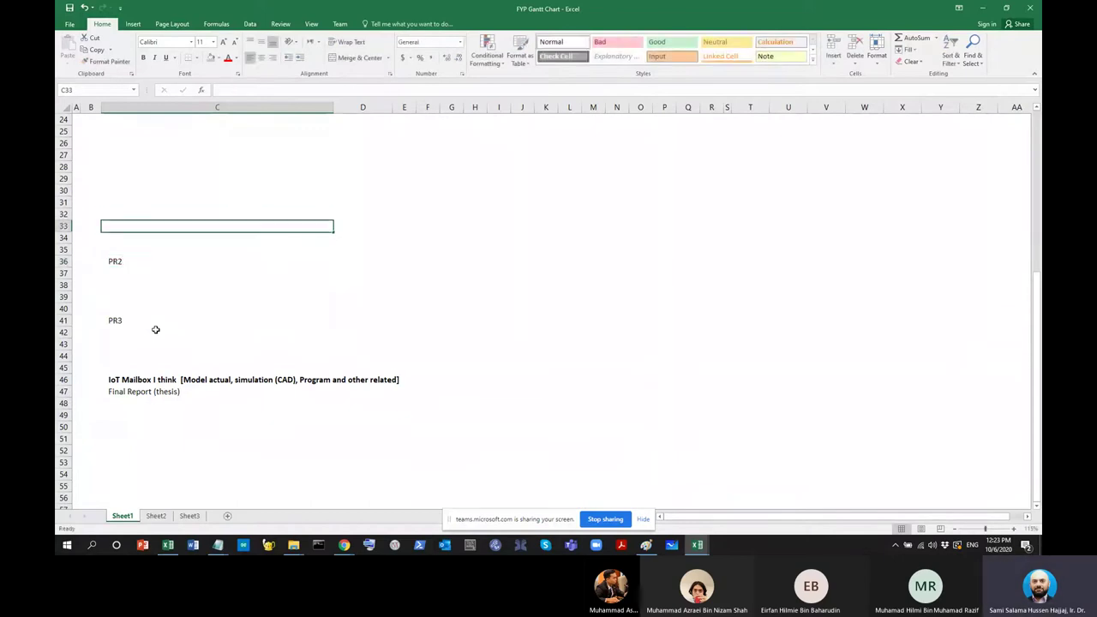
pyautogui.write('P')
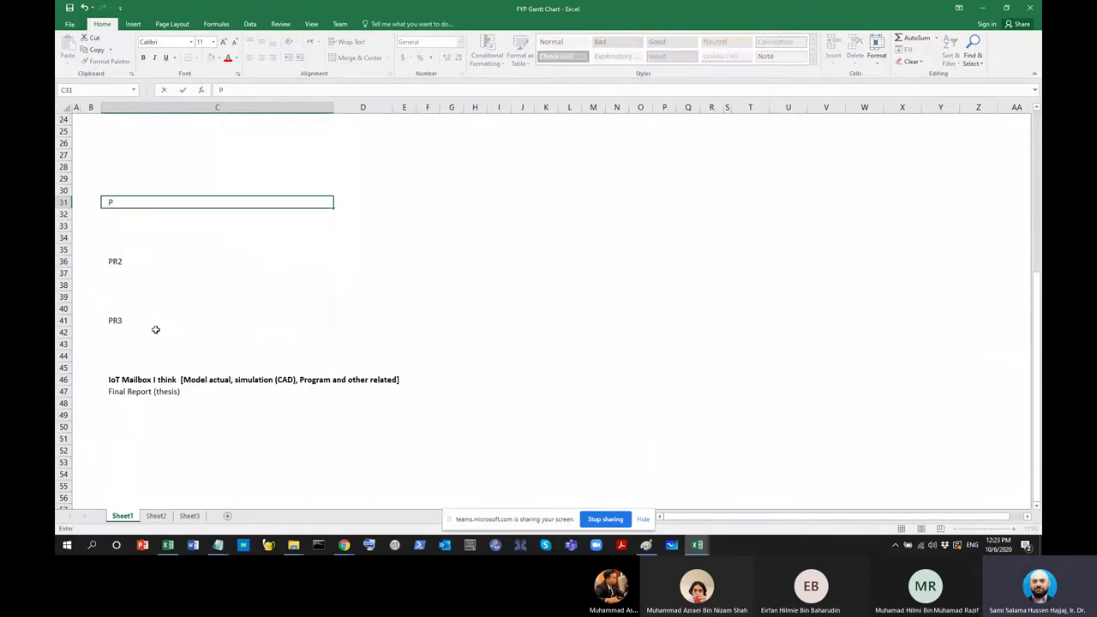
pyautogui.write('R')
# Enter "Brief" in C27, four rows above PR1, as the starting milestone
pyautogui.press('Up')
pyautogui.press('Up')
pyautogui.press('Up')
pyautogui.press('Up')
pyautogui.write('Bru')
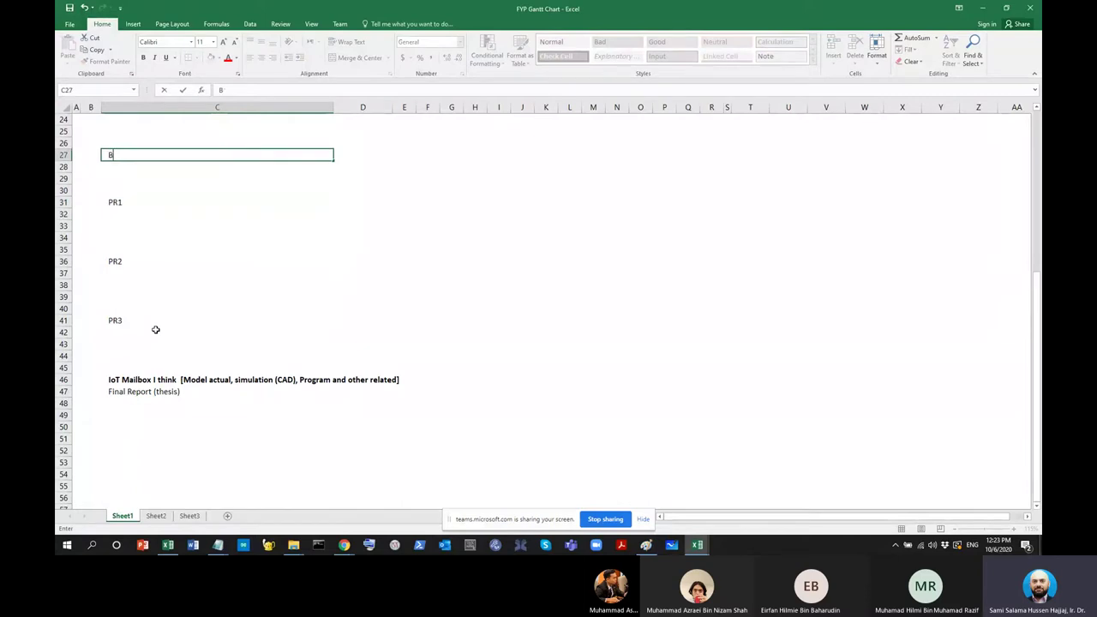
pyautogui.press('BackSpace')
pyautogui.write('ie')
# Enter the milestone "Presentation 1" in C38, two rows below PR2
pyautogui.press('Down')
pyautogui.press('Down')
pyautogui.press('Down')
pyautogui.press('Down')
pyautogui.press('Down')
pyautogui.press('Down')
pyautogui.press('Down')
pyautogui.press('Down')
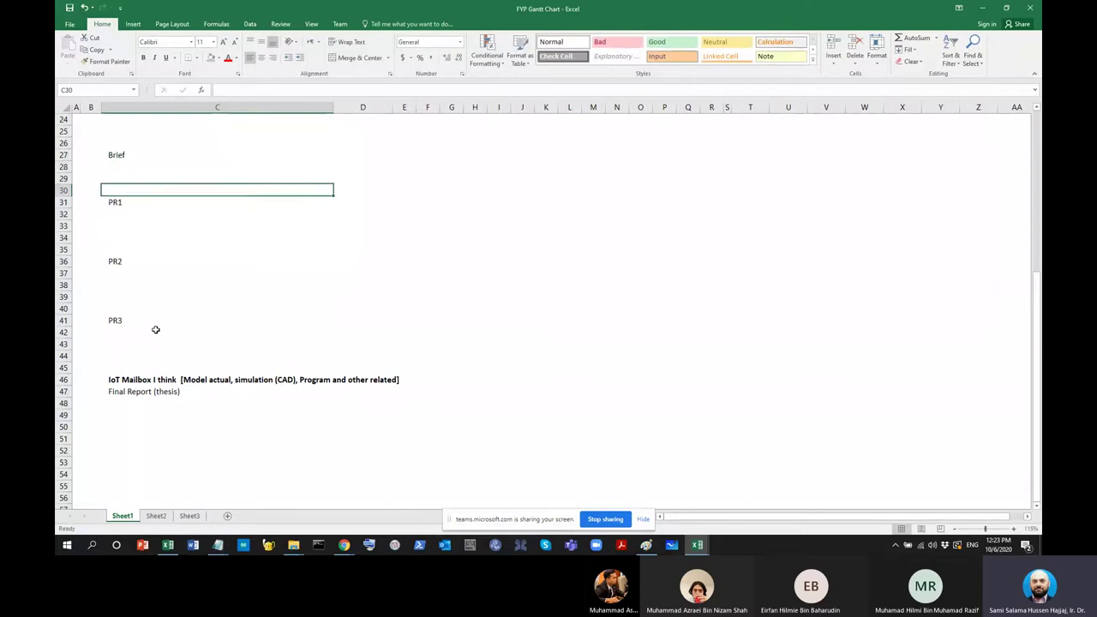
pyautogui.press('Down')
pyautogui.press('Down')
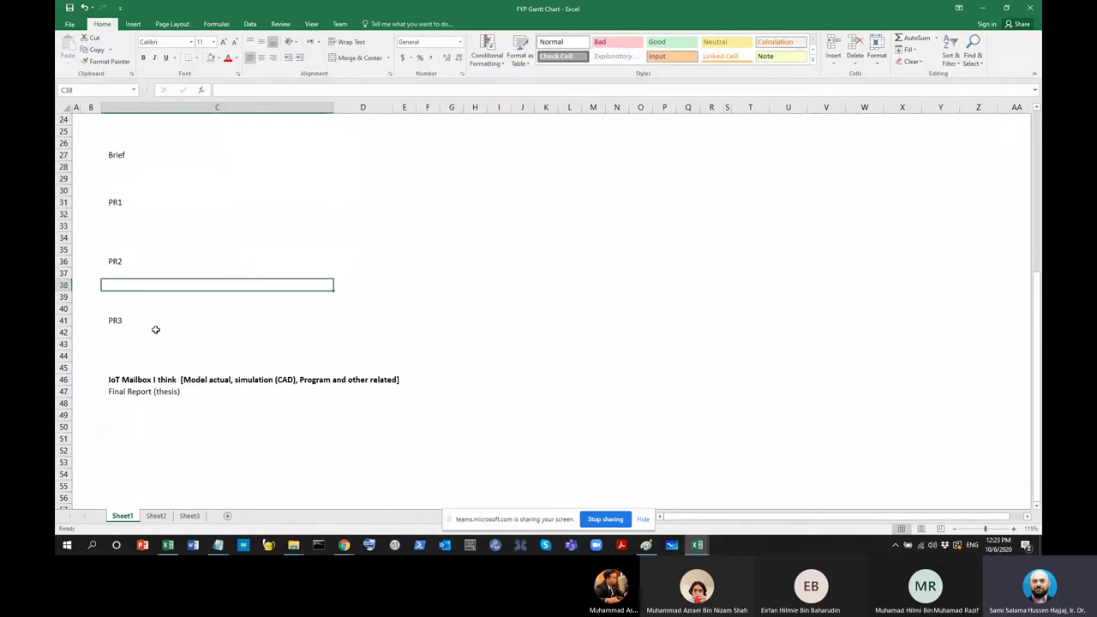
pyautogui.write('Pr')
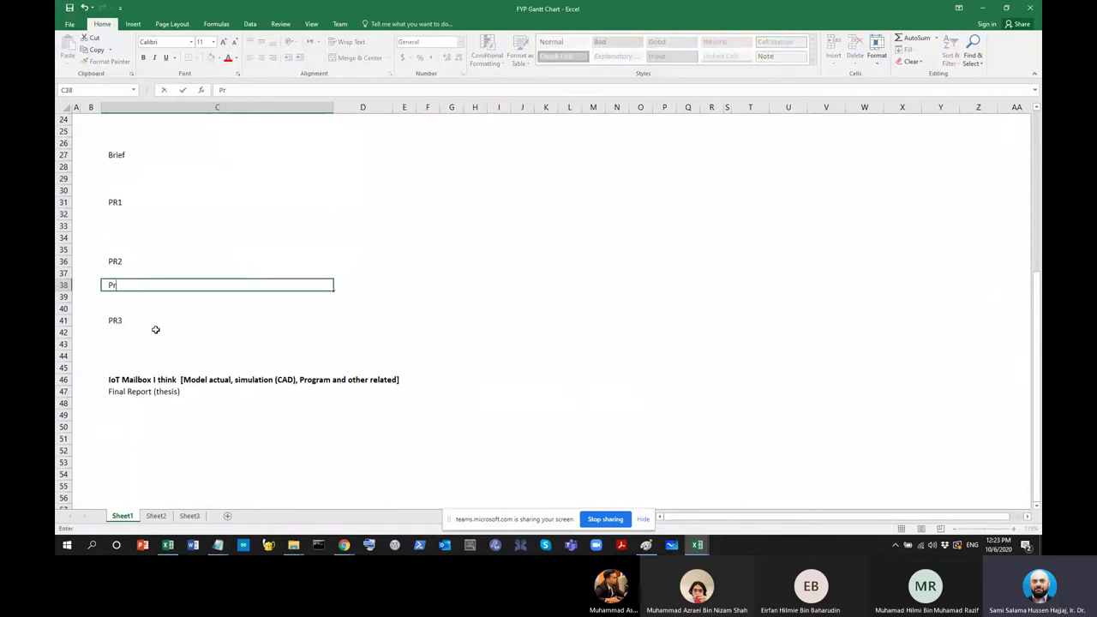
pyautogui.write('tentation 1')
pyautogui.press('Return')
# Insert six blank rows between PR3 and the IoT Mailbox note by inserting copies of empty rows 42 to 44 twice
pyautogui.click(64, 296)
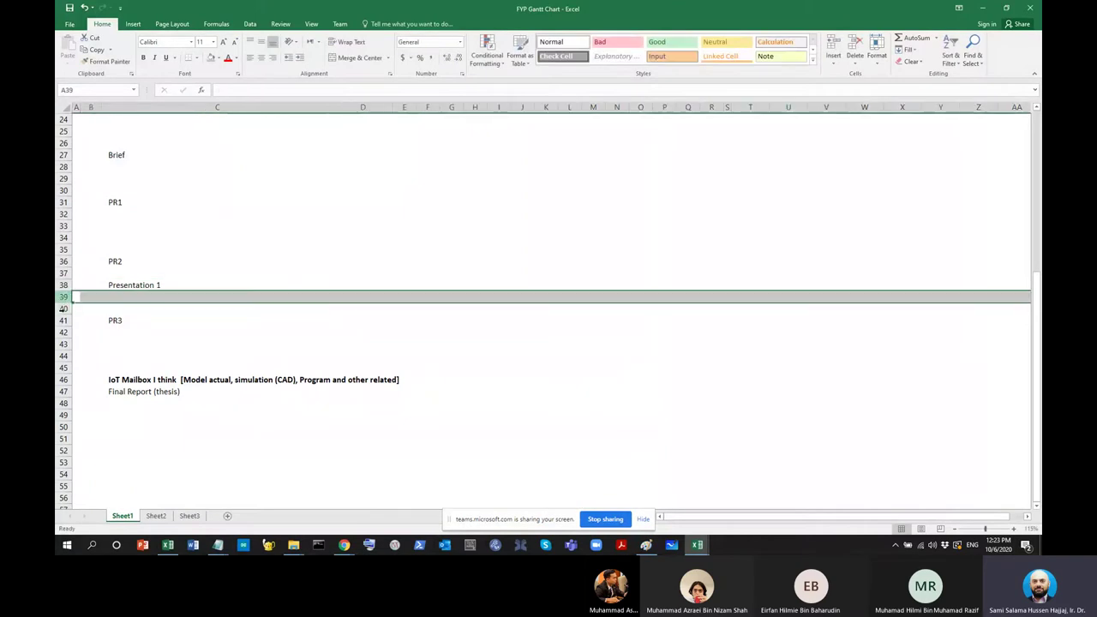
pyautogui.moveTo(64, 332); pyautogui.dragTo(64, 357)
pyautogui.hotkey('ctrl', 'c')
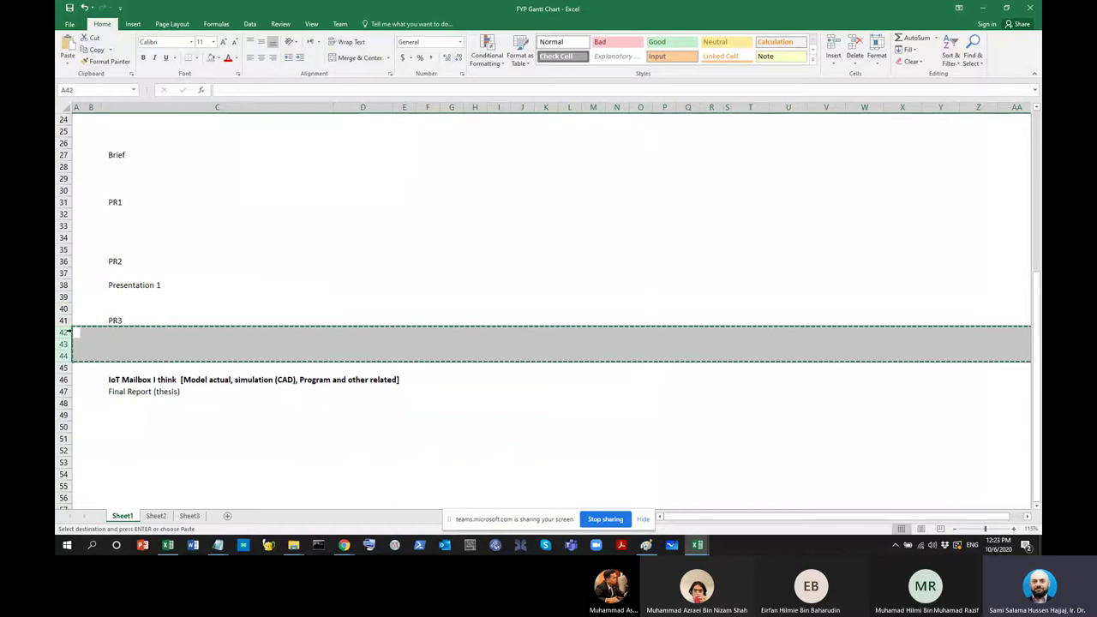
pyautogui.rightClick(76, 332)
pyautogui.click(120, 408)
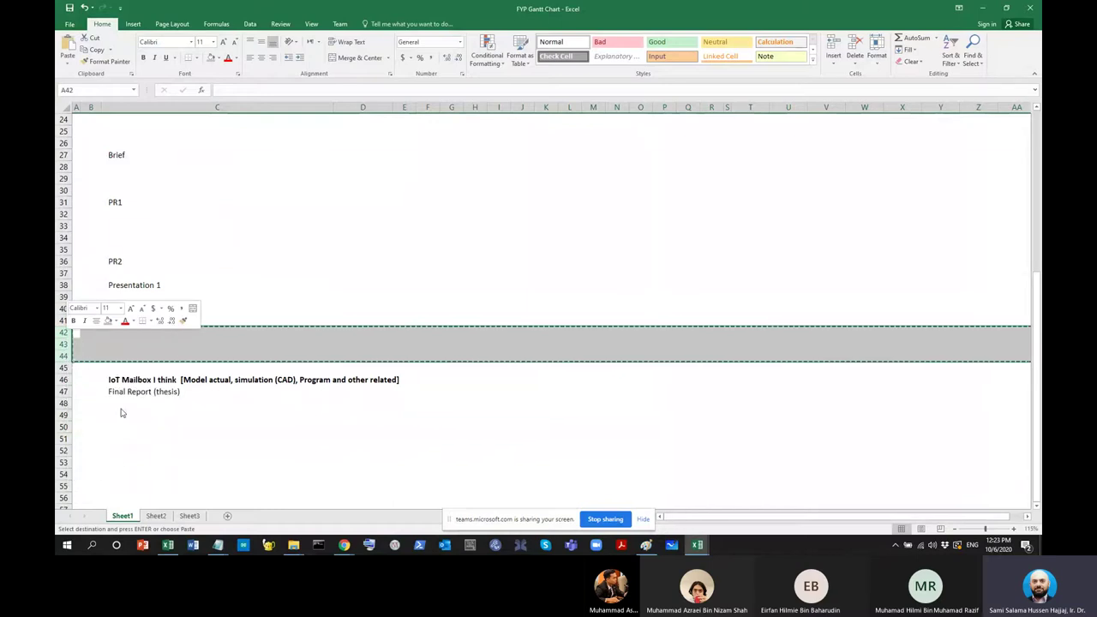
pyautogui.rightClick(66, 332)
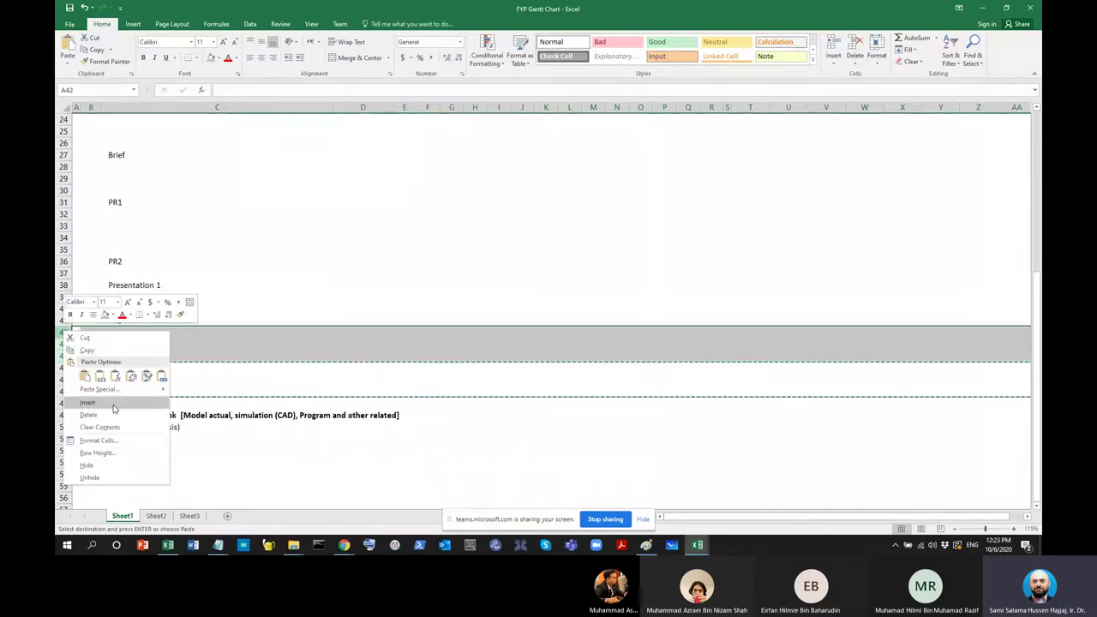
pyautogui.click(110, 403)
# Enter the milestone "Presentation 2" in C48, above the IoT Mailbox note
pyautogui.click(117, 358)
pyautogui.click(118, 379)
pyautogui.click(117, 390)
pyautogui.click(125, 403)
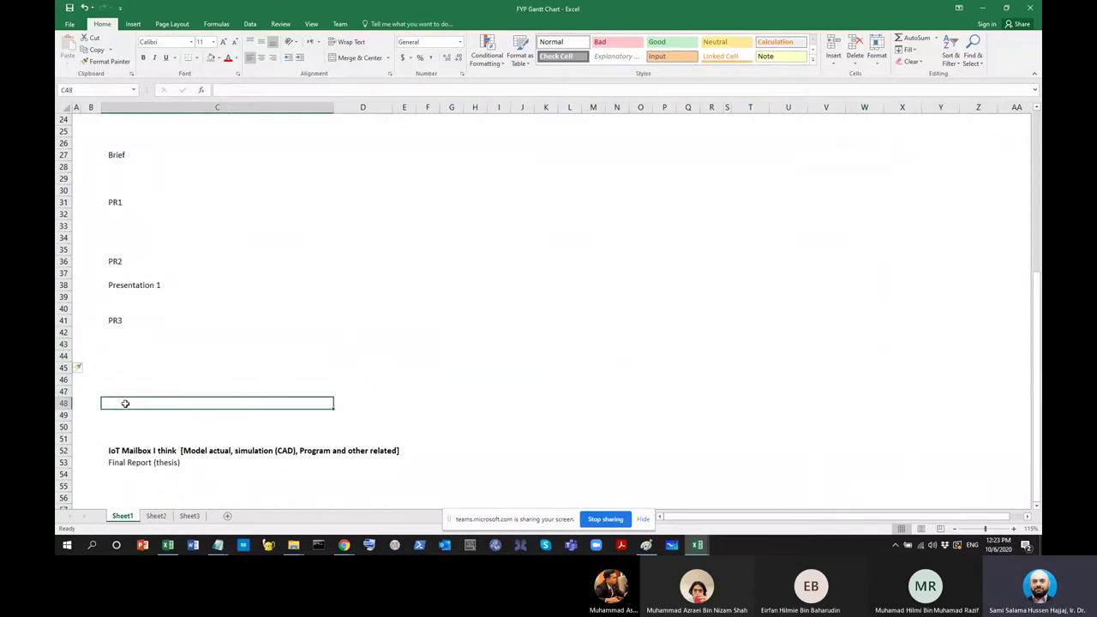
pyautogui.write('Presentation 2')
pyautogui.press('Return')
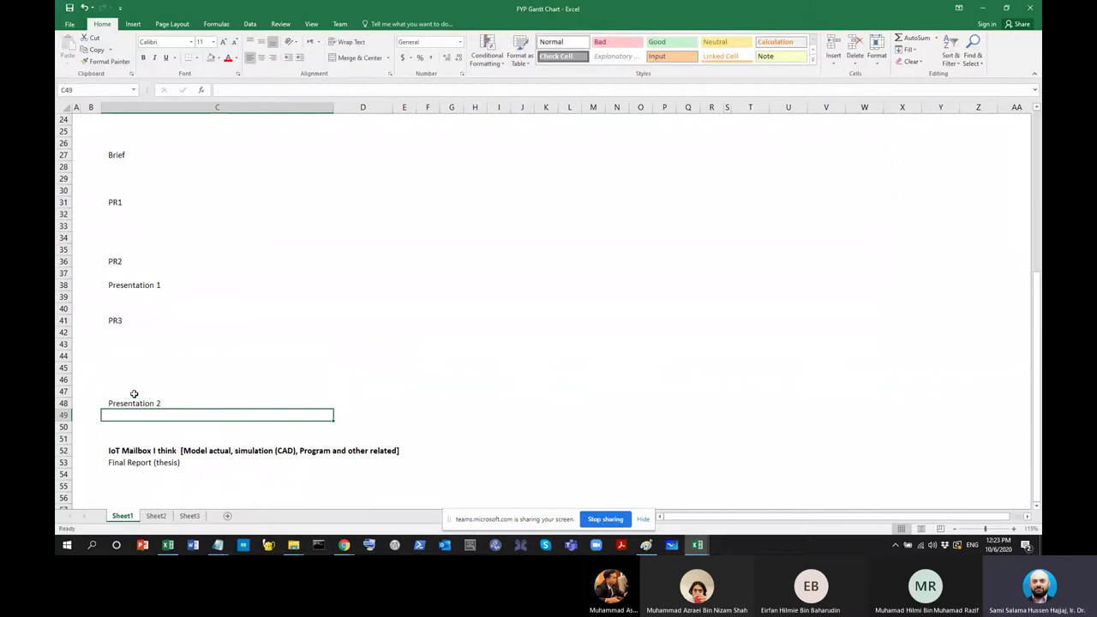
# Go through the milestone list from Brief to Final Report, examining the order and the gaps between the milestones
pyautogui.moveTo(120, 163); pyautogui.dragTo(296, 380)
pyautogui.scroll(-1, 296, 379)
pyautogui.click(296, 380)
pyautogui.scroll(2, 146, 207)
pyautogui.moveTo(142, 177); pyautogui.dragTo(413, 438)
pyautogui.scroll(1, 413, 439)
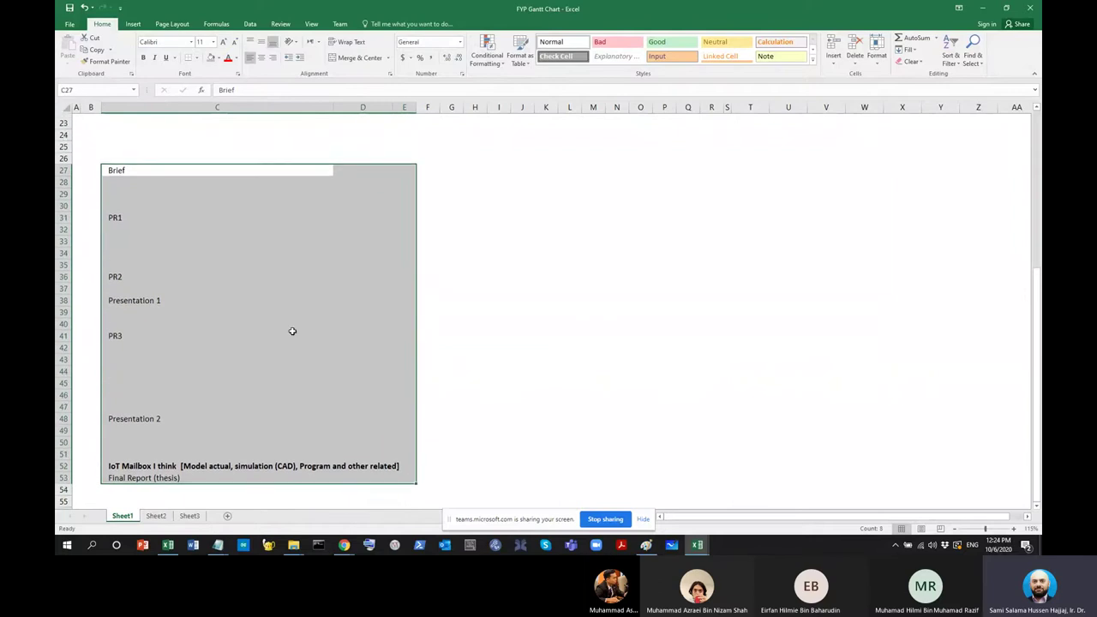
pyautogui.click(123, 174)
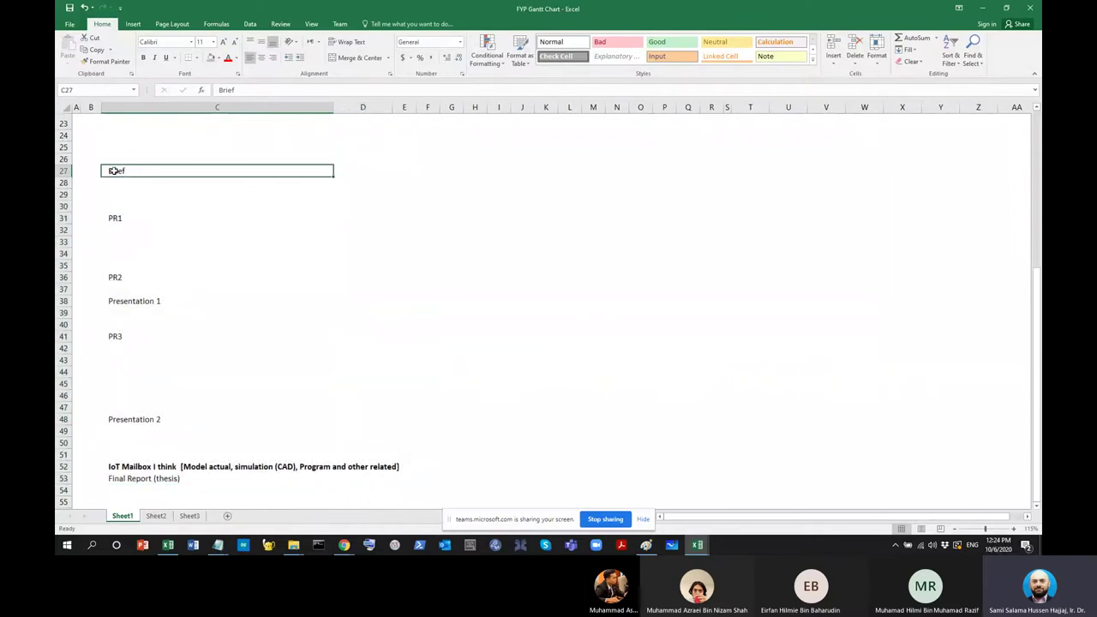
pyautogui.click(119, 218)
pyautogui.click(117, 289)
pyautogui.click(121, 338)
pyautogui.click(124, 386)
pyautogui.click(142, 300)
pyautogui.click(146, 443)
pyautogui.click(143, 452)
pyautogui.write('Dera')
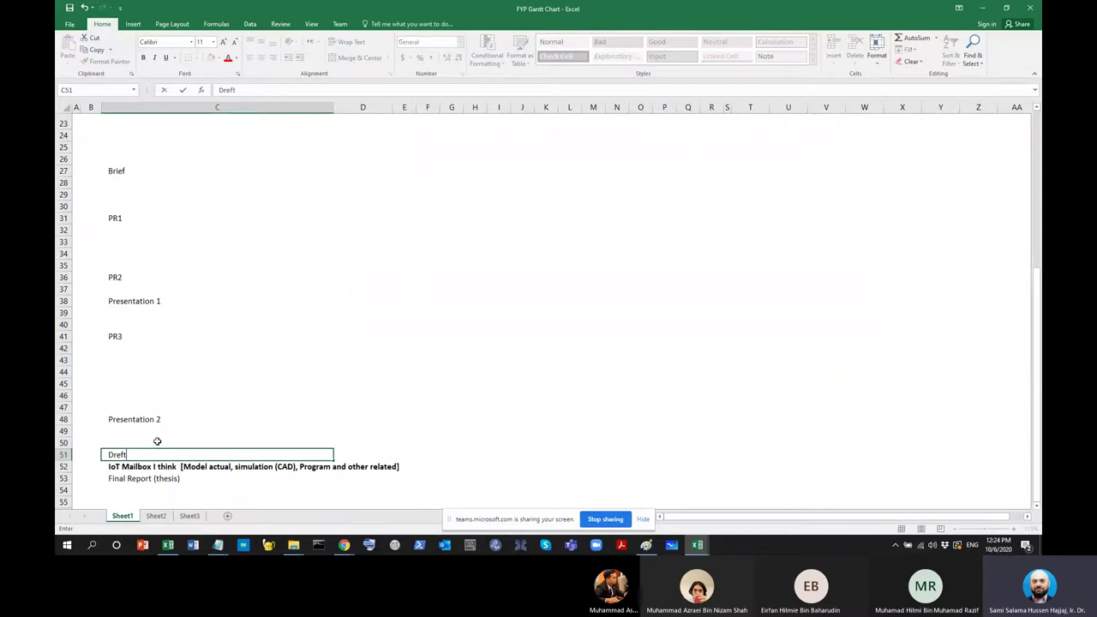
pyautogui.press('Return')
pyautogui.press('Up')
pyautogui.press('Up')
pyautogui.press('Up')
pyautogui.write('Draf')
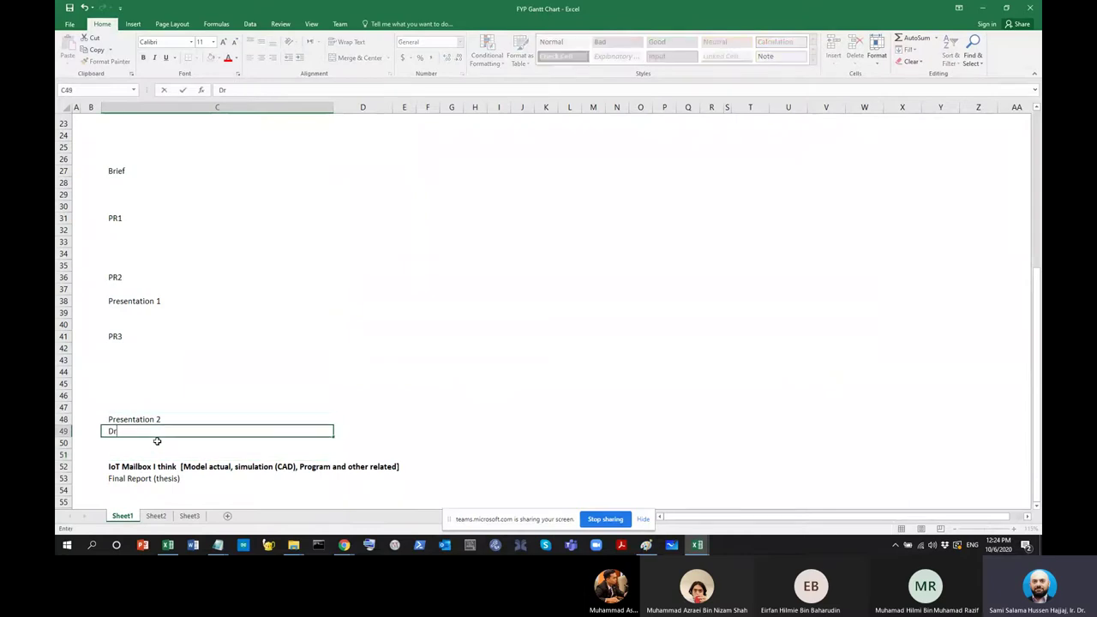
pyautogui.press('BackSpace')
pyautogui.press('BackSpace')
pyautogui.press('Return')
pyautogui.press('Down')
pyautogui.press('BackSpace')
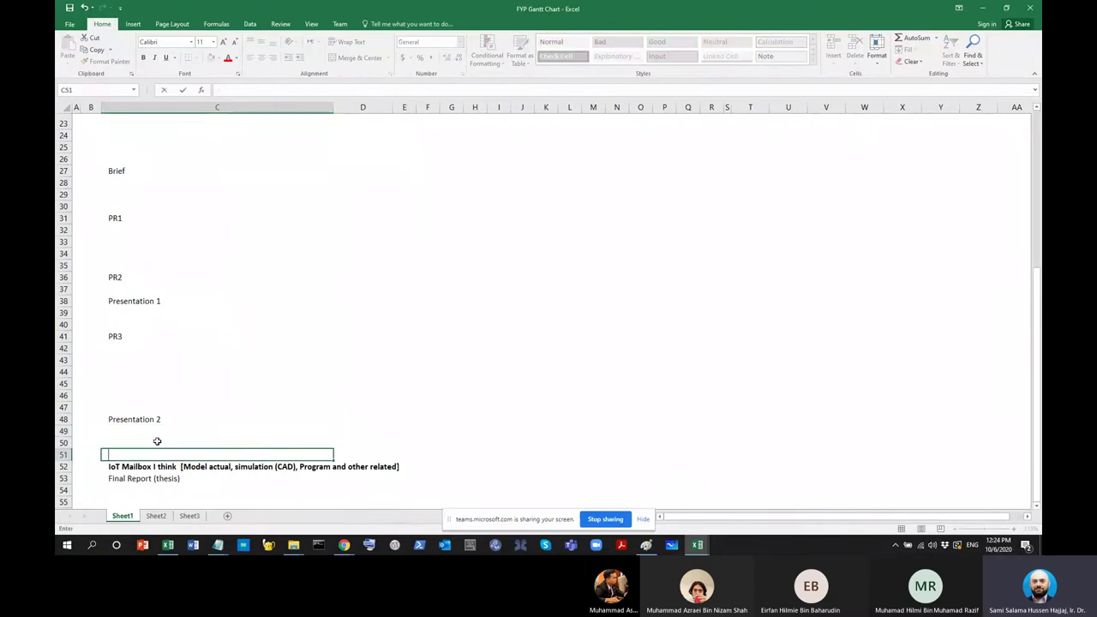
# Enter the milestone "Draft of thesis" in C50, two rows below Presentation 2
pyautogui.click(157, 440)
pyautogui.write('Dre')
pyautogui.write('f')
pyautogui.press('BackSpace')
pyautogui.press('BackSpace')
pyautogui.write('aft of t')
pyautogui.press('BackSpace')
pyautogui.write('of thes')
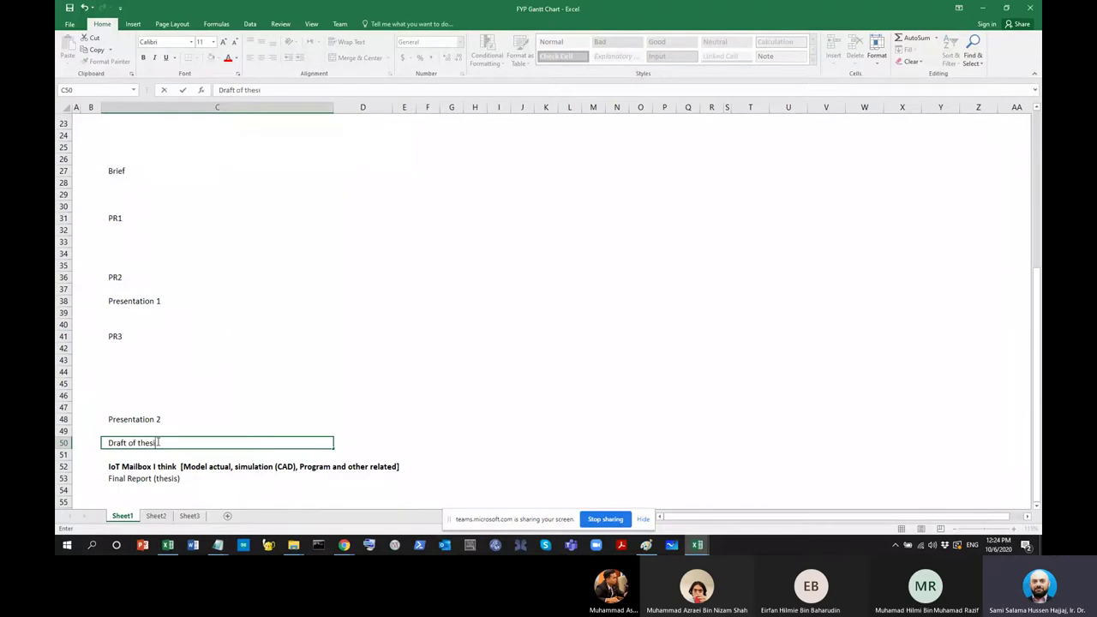
pyautogui.press('Return')
# Append the note "(70% - 80% completions )" to the Presentation 2 milestone in C48
pyautogui.click(173, 419)
pyautogui.doubleClick(172, 419)
pyautogui.write('(')
pyautogui.write('Doe')
pyautogui.press('BackSpace')
pyautogui.press('BackSpace')
pyautogui.press('BackSpace')
pyautogui.write('Not ')
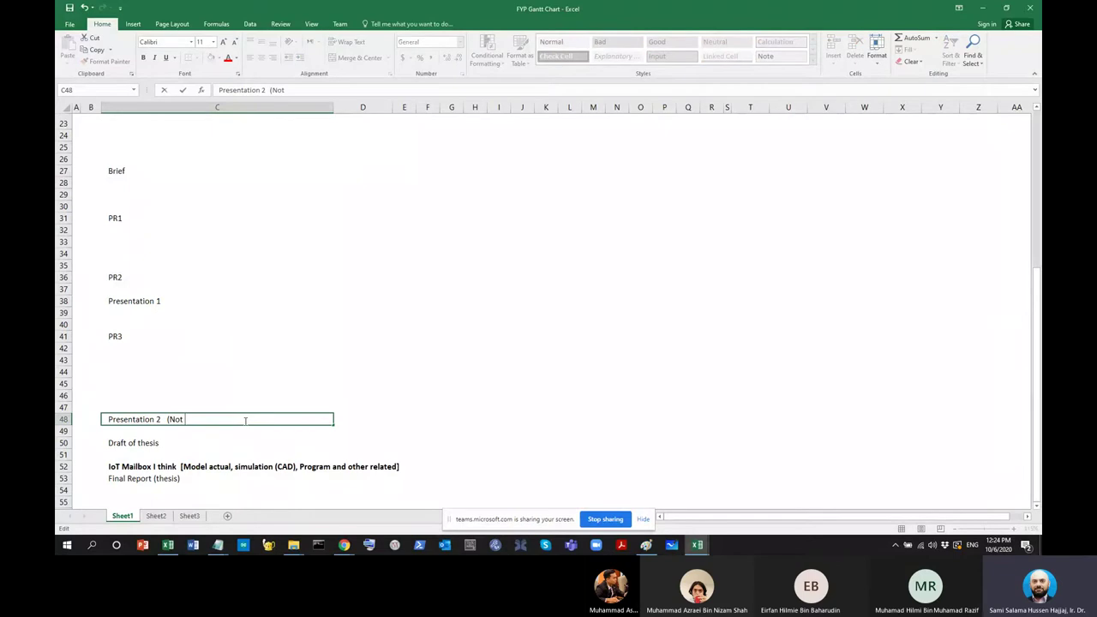
pyautogui.write('mean comppete project')
pyautogui.press('BackSpace')
pyautogui.press('BackSpace')
pyautogui.press('BackSpace')
pyautogui.press('BackSpace')
pyautogui.press('BackSpace')
pyautogui.press('BackSpace')
pyautogui.press('BackSpace')
pyautogui.press('BackSpace')
pyautogui.press('BackSpace')
pyautogui.press('BackSpace')
pyautogui.press('BackSpace')
pyautogui.press('BackSpace')
pyautogui.press('BackSpace')
pyautogui.press('BackSpace')
pyautogui.press('BackSpace')
pyautogui.press('BackSpace')
pyautogui.press('BackSpace')
pyautogui.press('BackSpace')
pyautogui.press('BackSpace')
pyautogui.press('BackSpace')
pyautogui.write('80%')
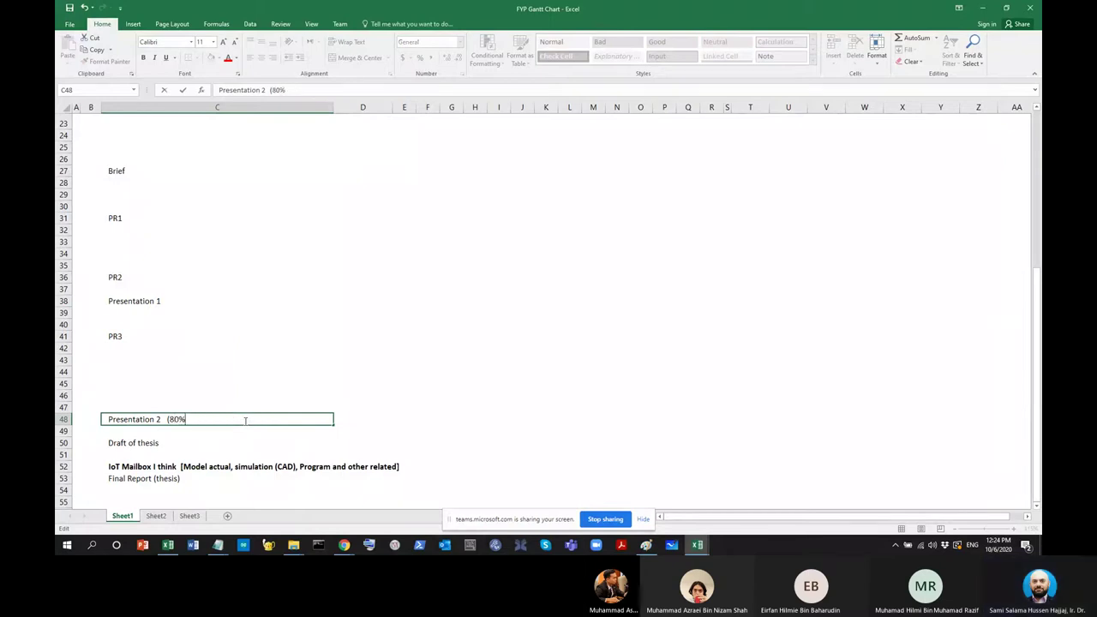
pyautogui.write('70')
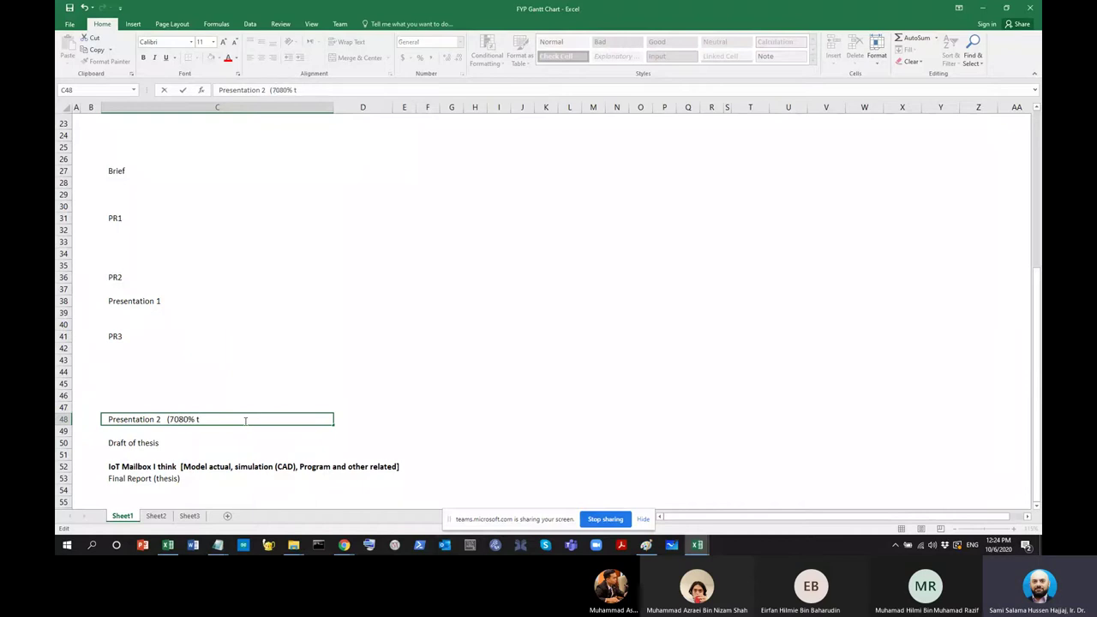
pyautogui.write('% - ')
pyautogui.write('completions')
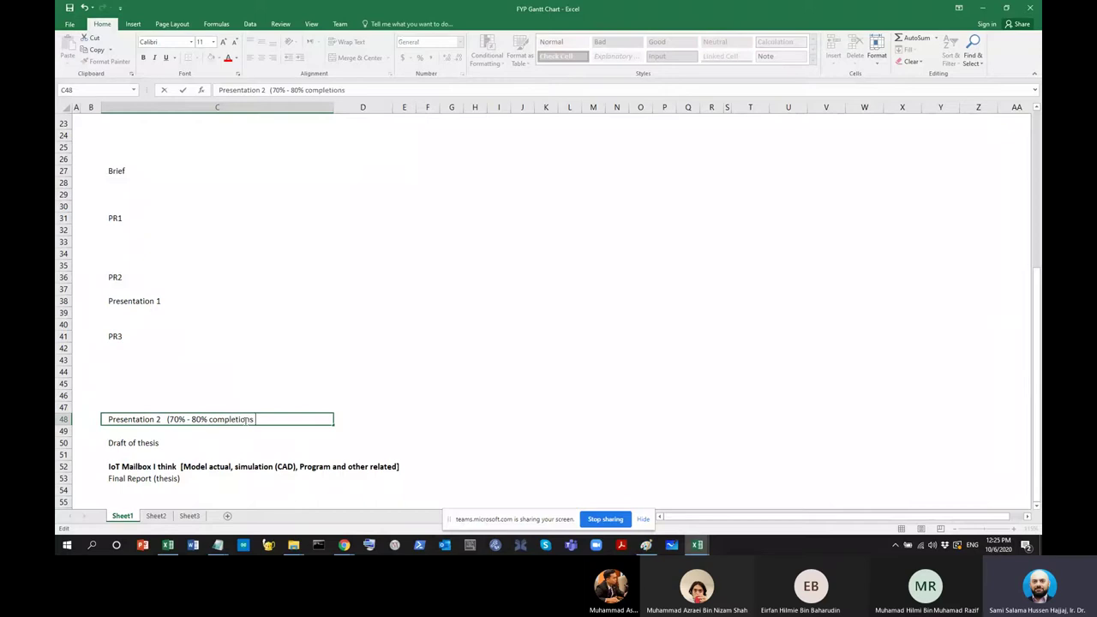
pyautogui.press('Return')
pyautogui.click(274, 417)
pyautogui.doubleClick(275, 418)
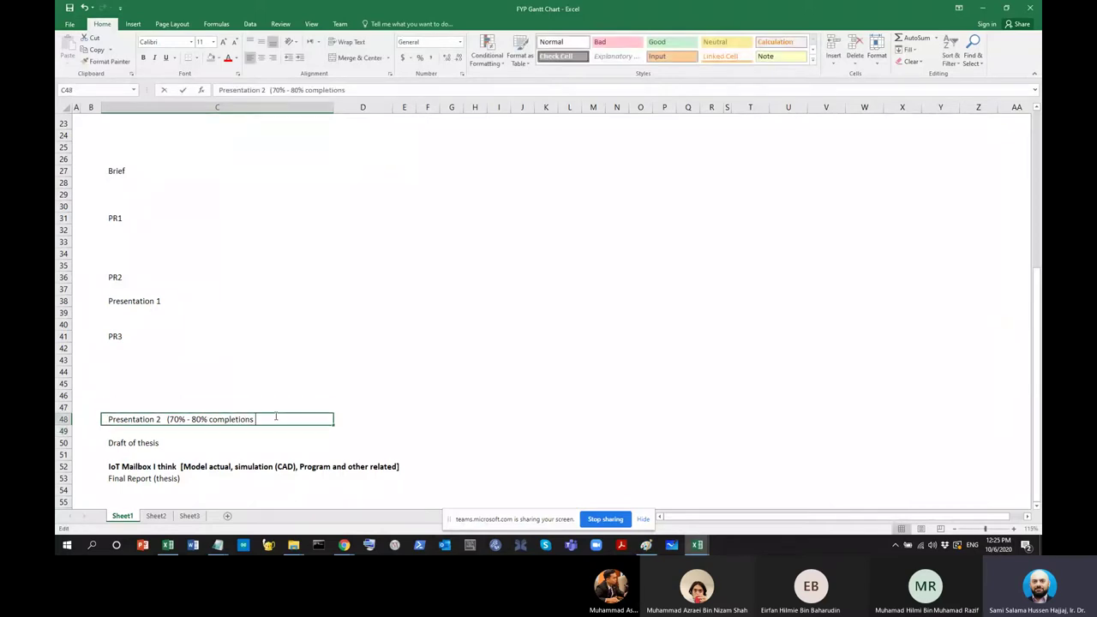
pyautogui.write(')')
pyautogui.press('Return')
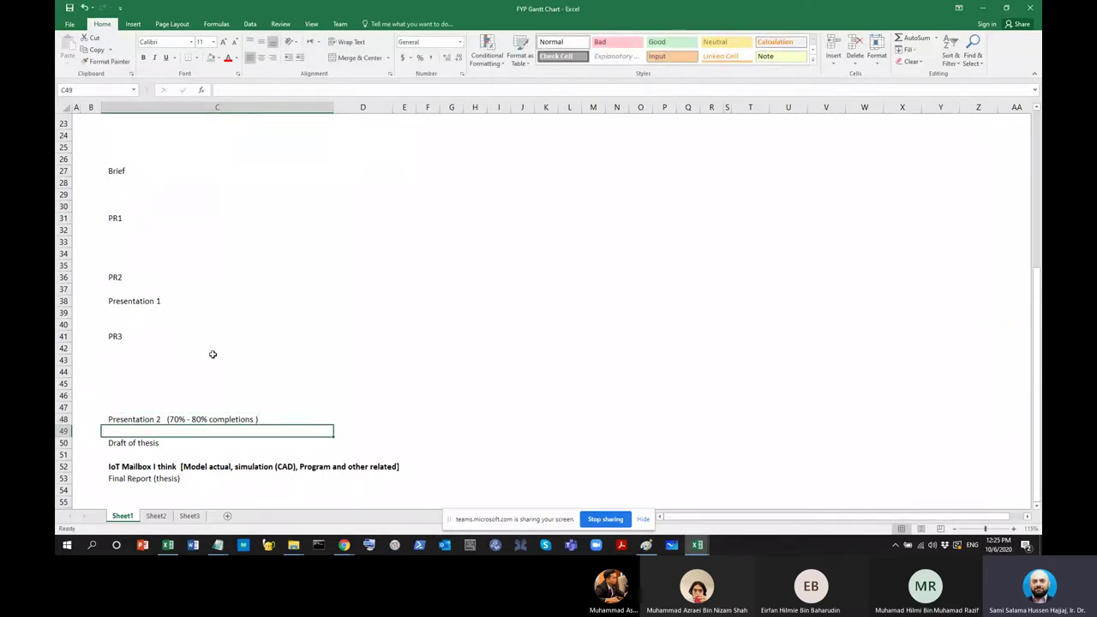
# Append the note "(Completed Intro & literature review, and Started Methorology )" to the Presentation 1 milestone in C38
pyautogui.click(186, 301)
pyautogui.doubleClick(194, 302)
pyautogui.write('(')
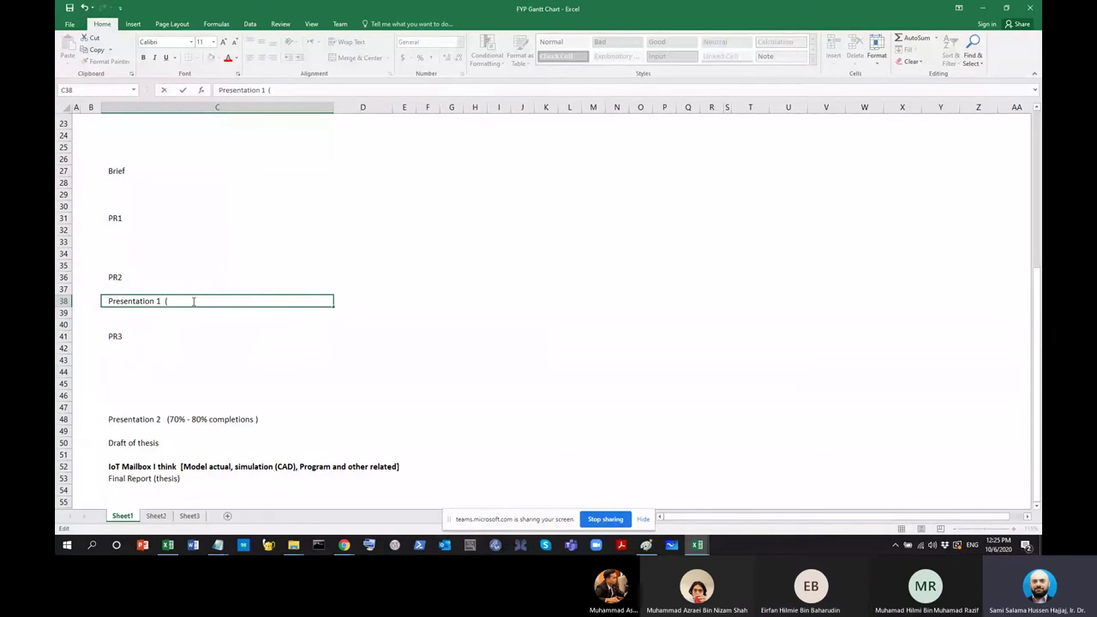
pyautogui.write('finished')
pyautogui.press('BackSpace')
pyautogui.press('BackSpace')
pyautogui.press('BackSpace')
pyautogui.press('BackSpace')
pyautogui.write('have methodology rea')
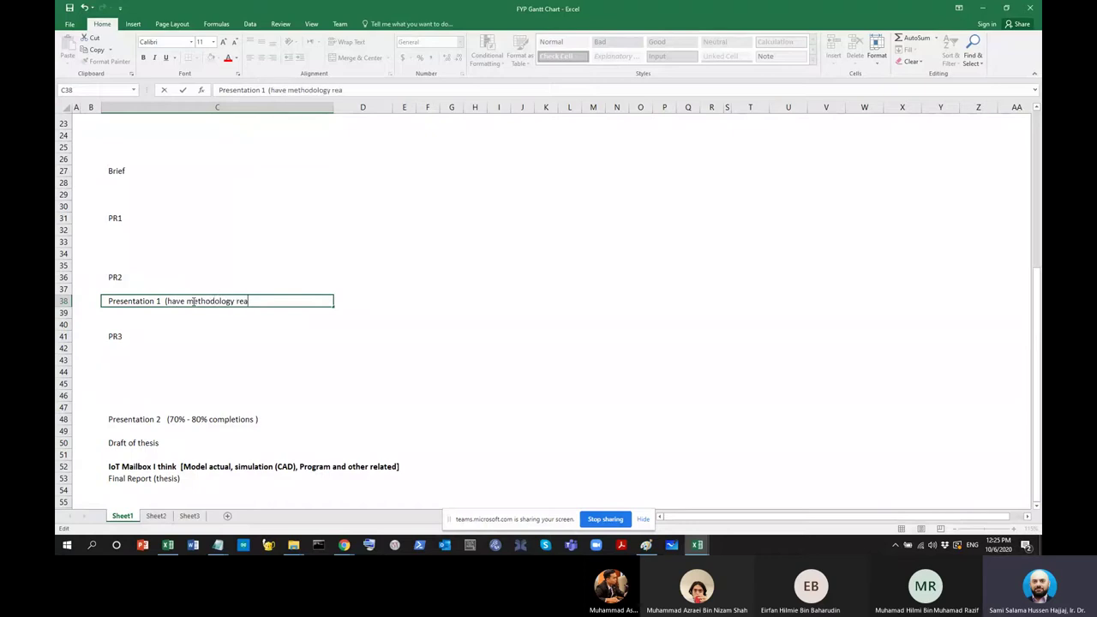
pyautogui.press('BackSpace')
pyautogui.press('BackSpace')
pyautogui.press('BackSpace')
pyautogui.press('BackSpace')
pyautogui.press('BackSpace')
pyautogui.press('BackSpace')
pyautogui.press('BackSpace')
pyautogui.press('BackSpace')
pyautogui.press('BackSpace')
pyautogui.press('BackSpace')
pyautogui.press('BackSpace')
pyautogui.press('BackSpace')
pyautogui.press('BackSpace')
pyautogui.press('BackSpace')
pyautogui.press('BackSpace')
pyautogui.press('BackSpace')
pyautogui.press('BackSpace')
pyautogui.press('BackSpace')
pyautogui.press('BackSpace')
pyautogui.press('BackSpace')
pyautogui.write('Completed Intro & lite')
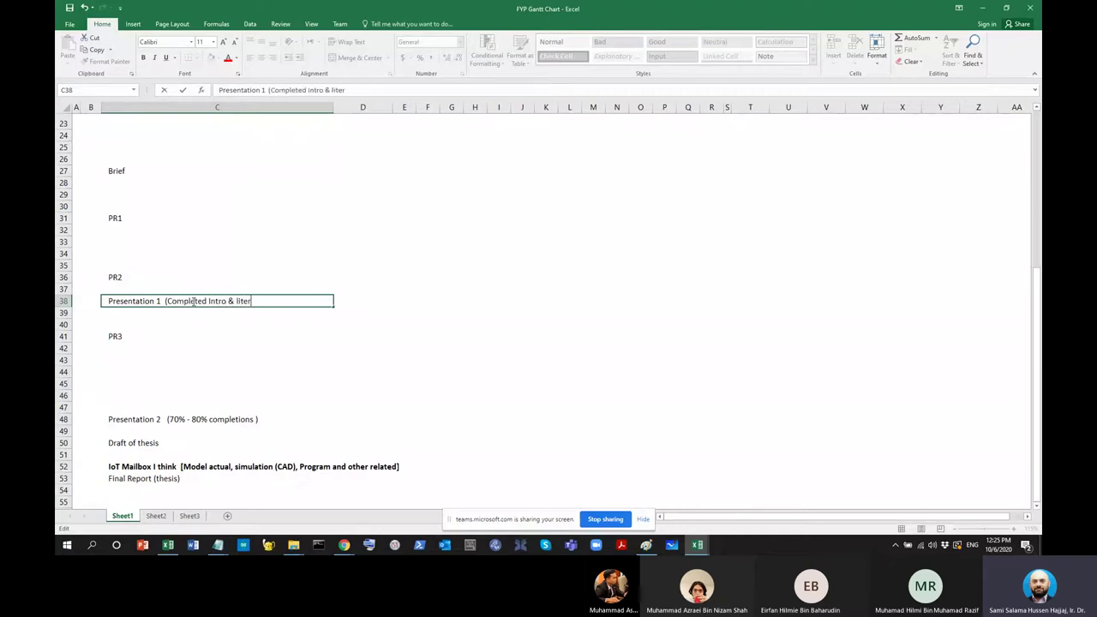
pyautogui.write(', and Started Methorology (')
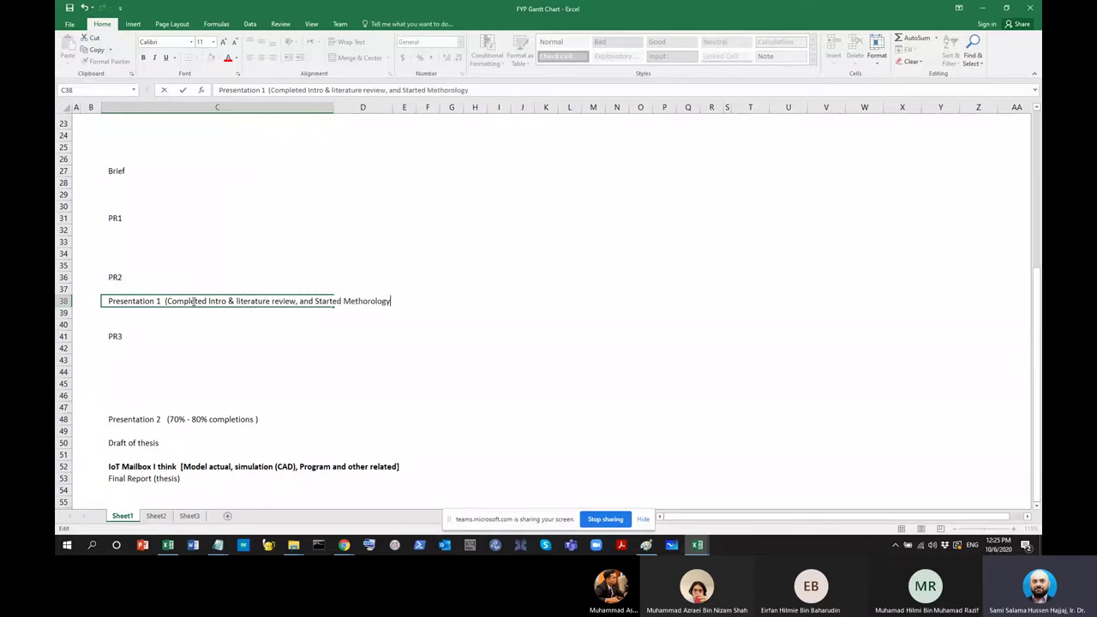
pyautogui.press('Return')
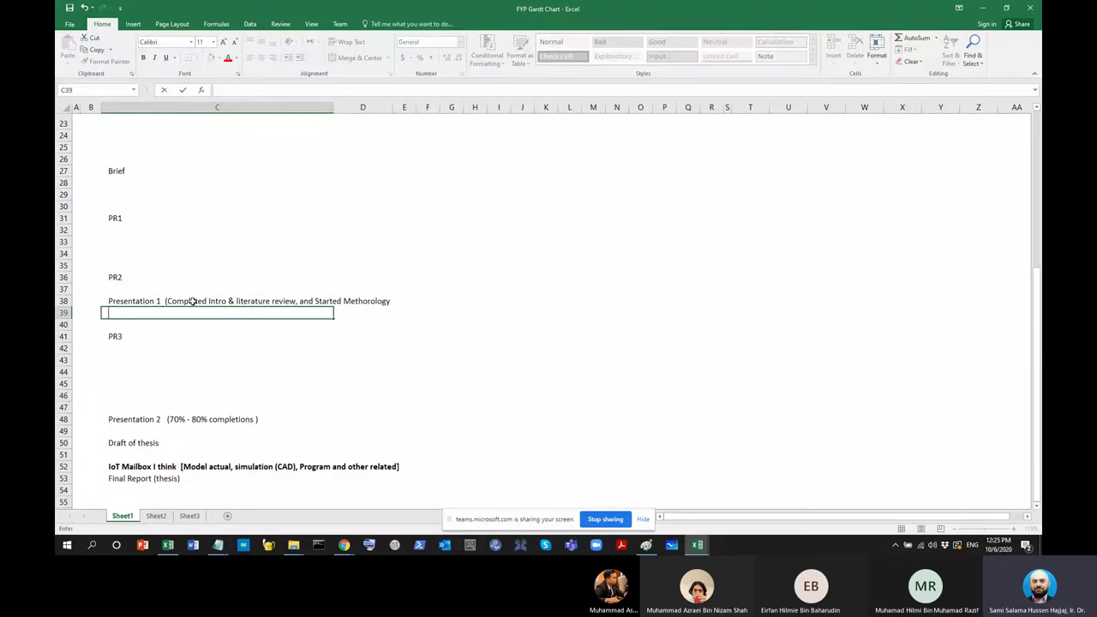
pyautogui.click(331, 297)
pyautogui.click(379, 300)
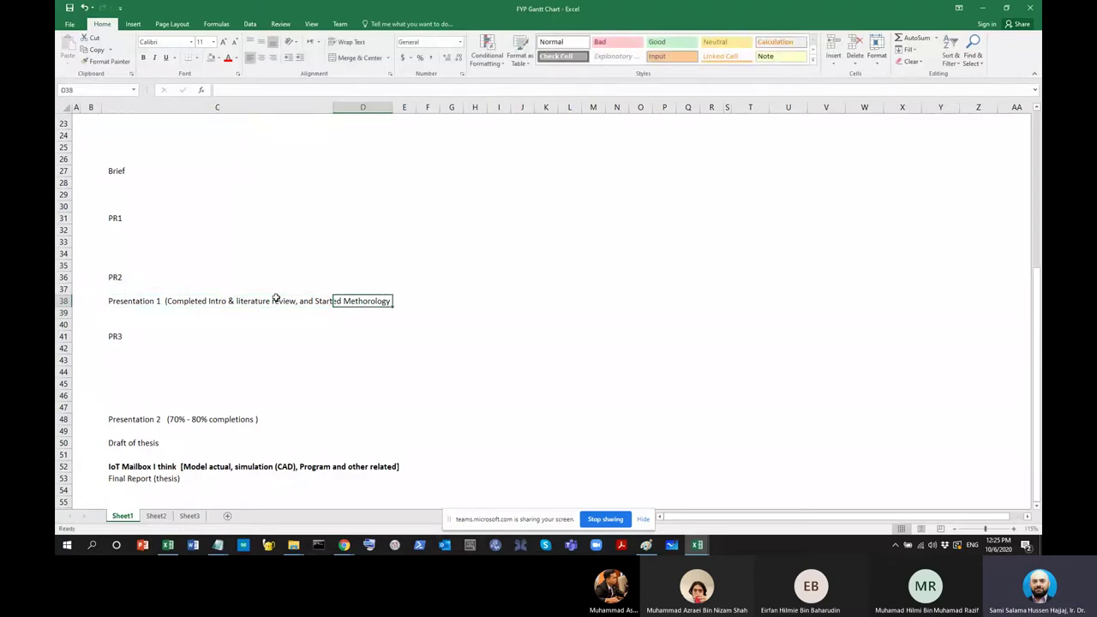
pyautogui.click(218, 298)
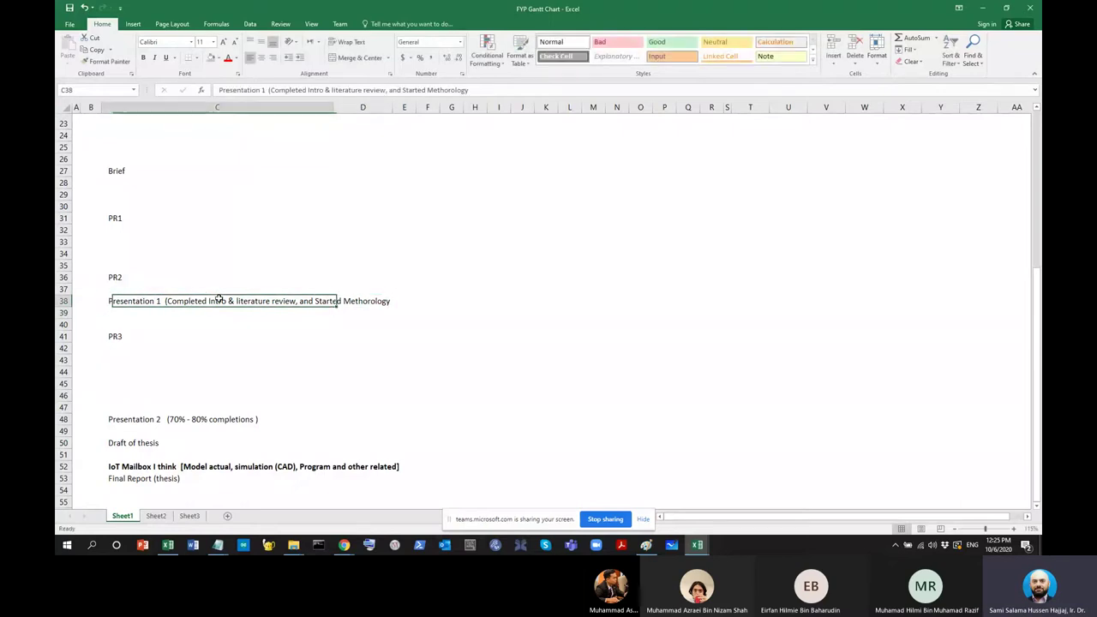
pyautogui.click(480, 91)
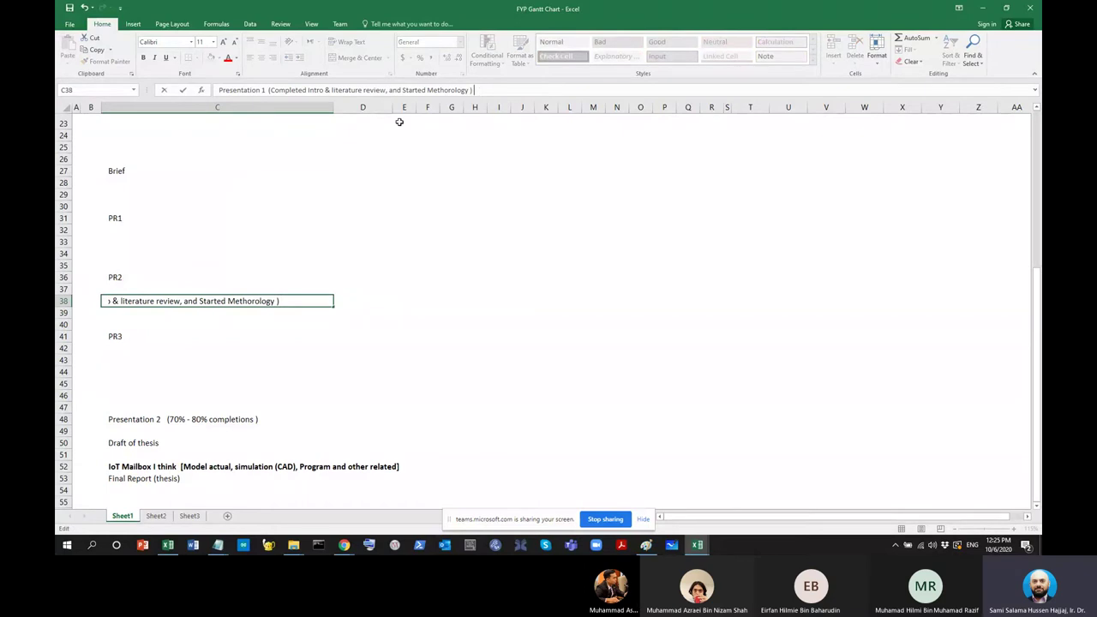
pyautogui.click(369, 300)
# Enter "Have outline of Methodology ready" in H38 beside Presentation 1 and merge and centre it across H38:Q38
pyautogui.click(460, 300)
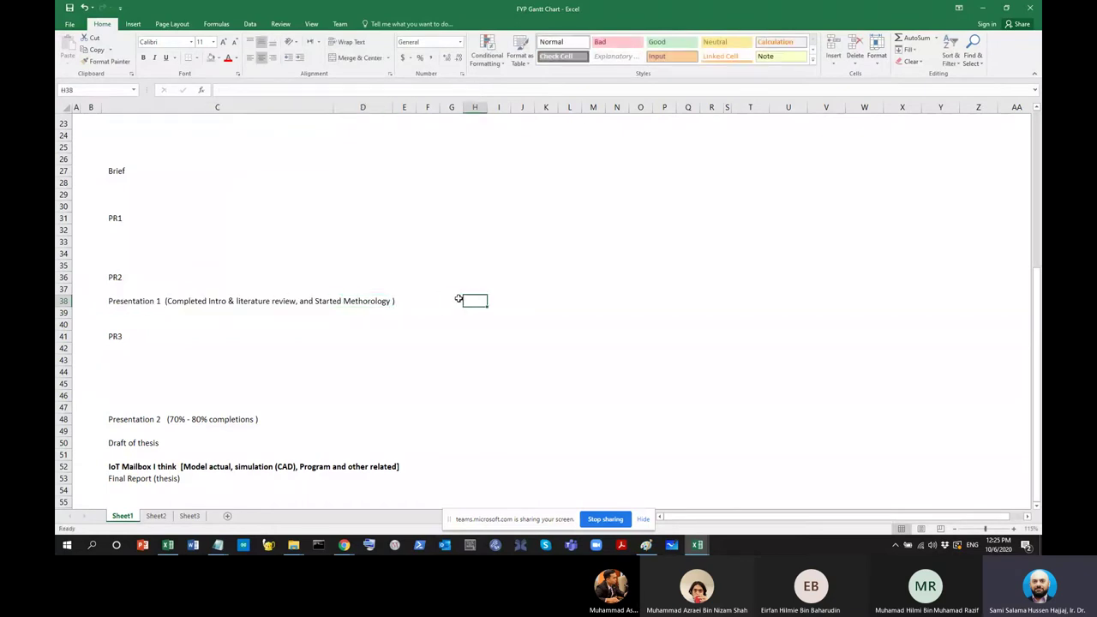
pyautogui.write('Haabe')
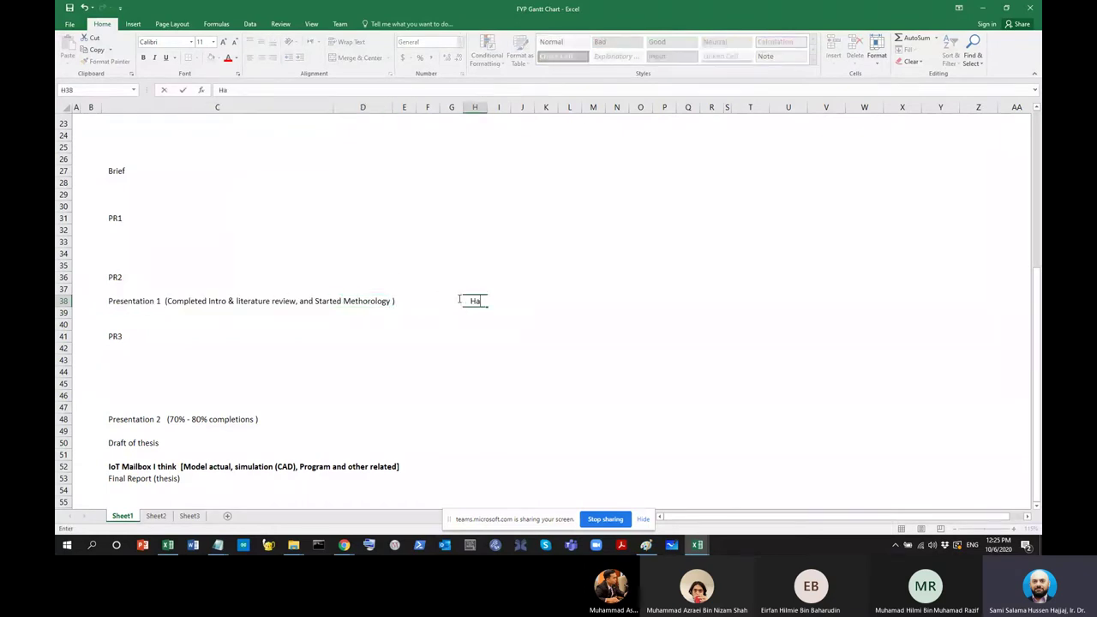
pyautogui.press('BackSpace')
pyautogui.press('BackSpace')
pyautogui.press('BackSpace')
pyautogui.write('ve outline of Methodo')
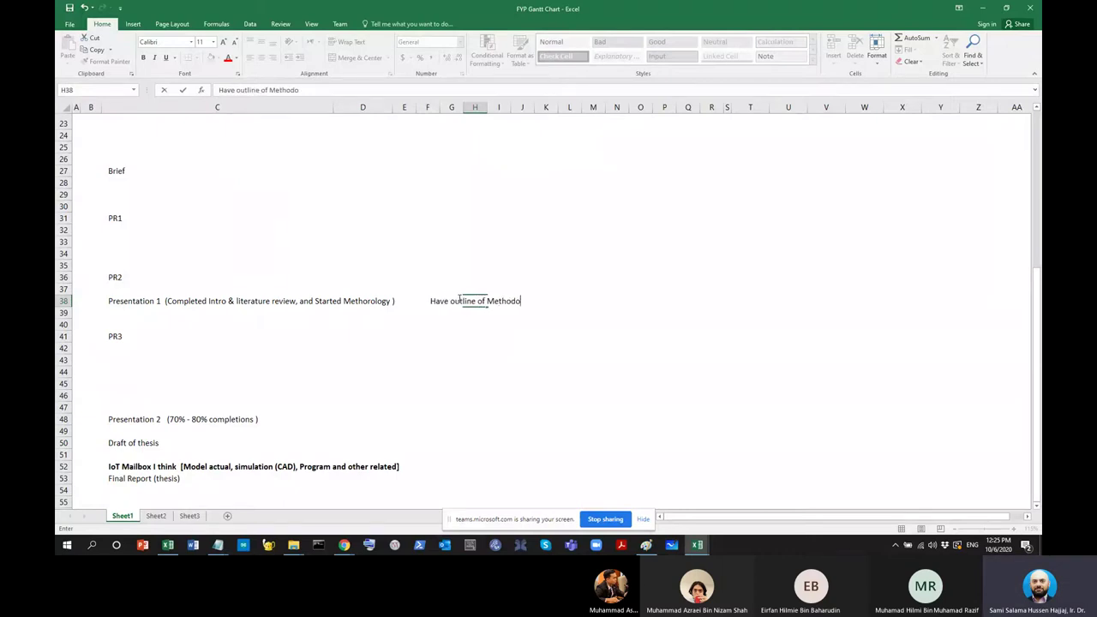
pyautogui.write('logy ready')
pyautogui.press('Return')
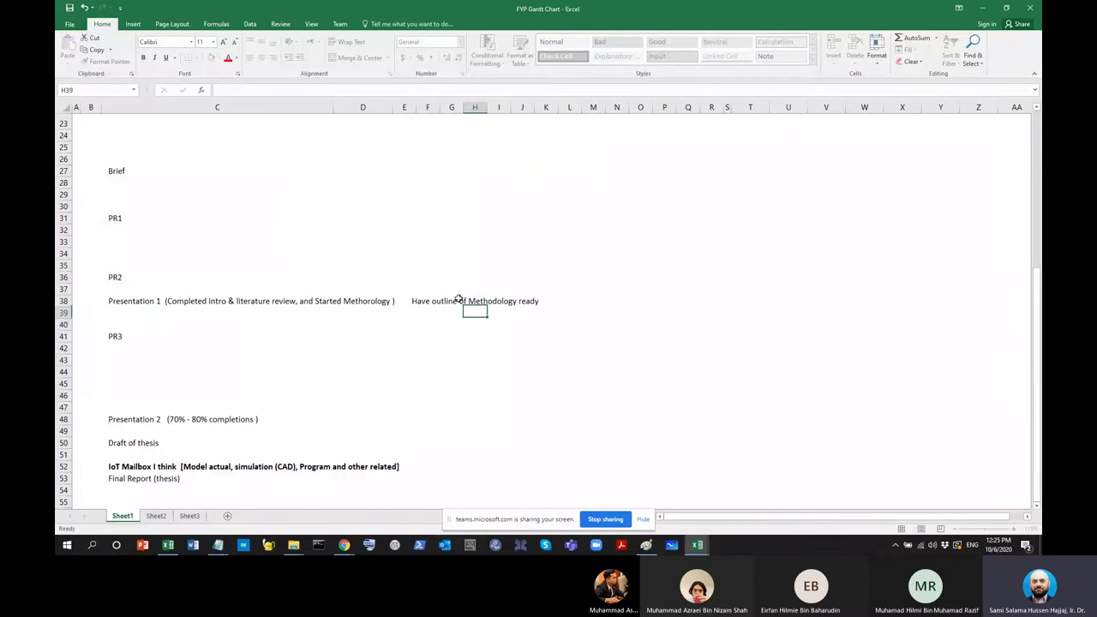
pyautogui.moveTo(465, 301); pyautogui.dragTo(694, 300)
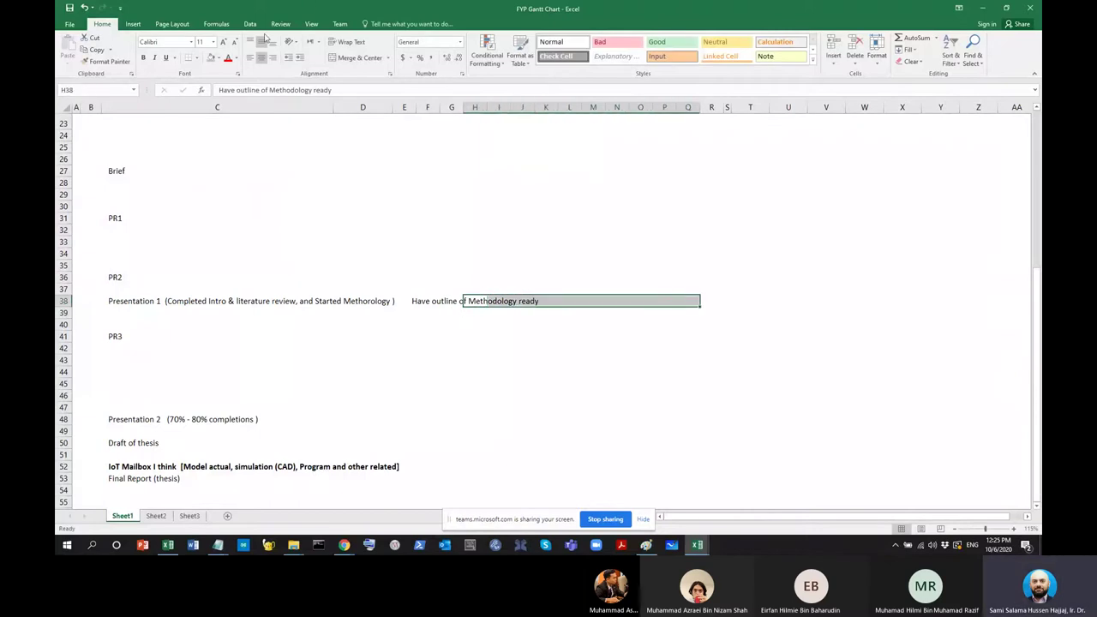
pyautogui.click(388, 58)
pyautogui.click(245, 419)
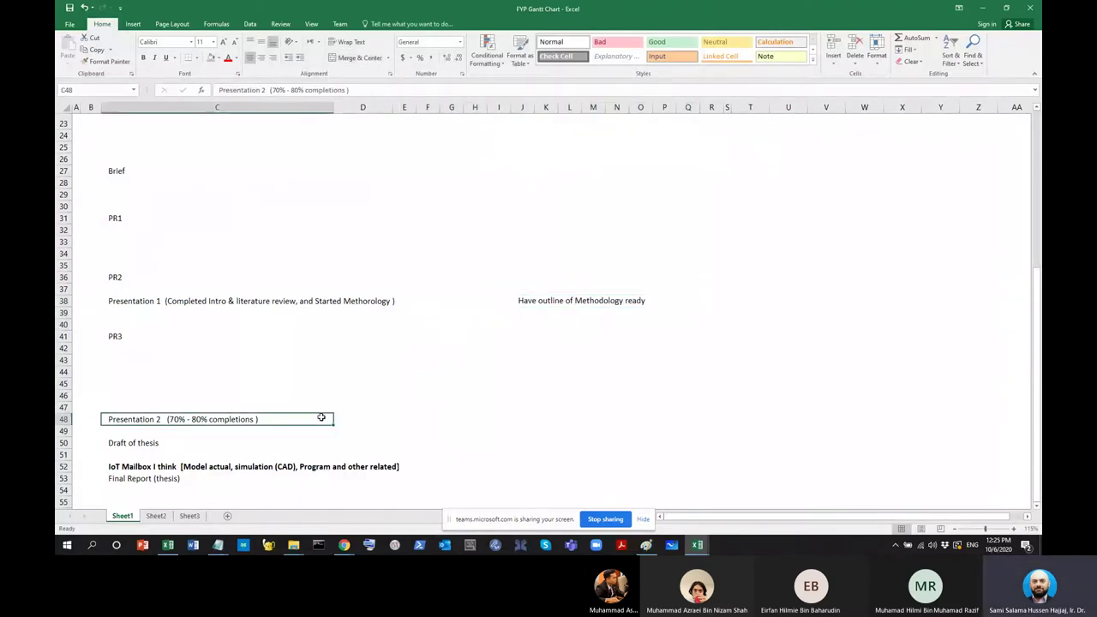
# Review the milestone rows from Brief to Final Report, highlighting the part up to Presentation 1 and the part after it
pyautogui.moveTo(116, 170); pyautogui.dragTo(606, 473)
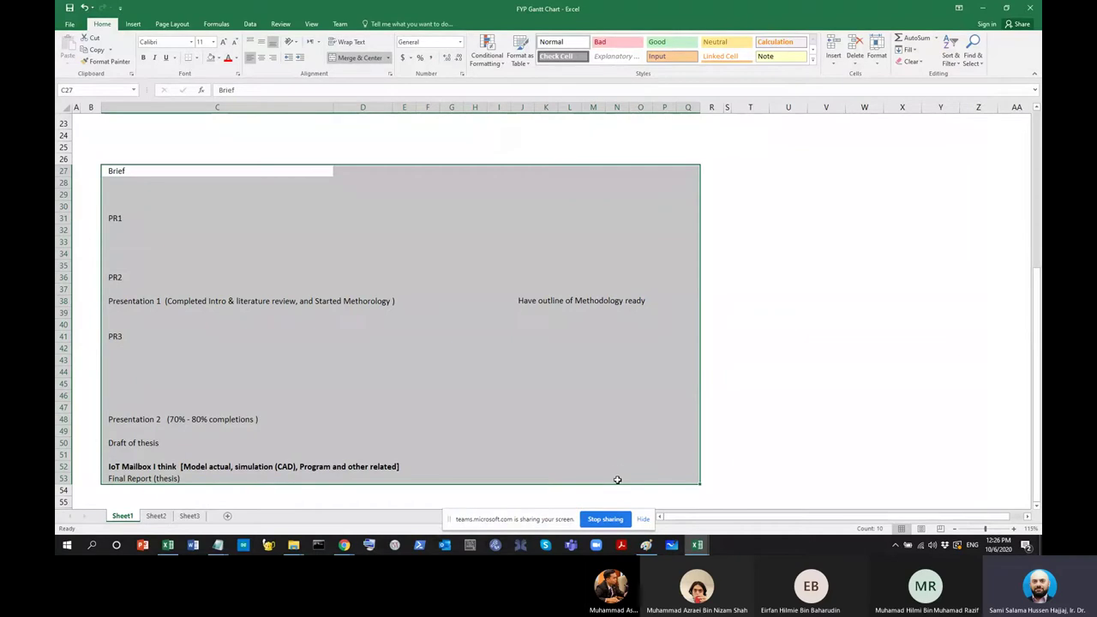
pyautogui.click(174, 314)
pyautogui.scroll(-1, 146, 321)
pyautogui.scroll(2, 128, 179)
pyautogui.moveTo(118, 202); pyautogui.dragTo(631, 326)
pyautogui.scroll(-1, 515, 318)
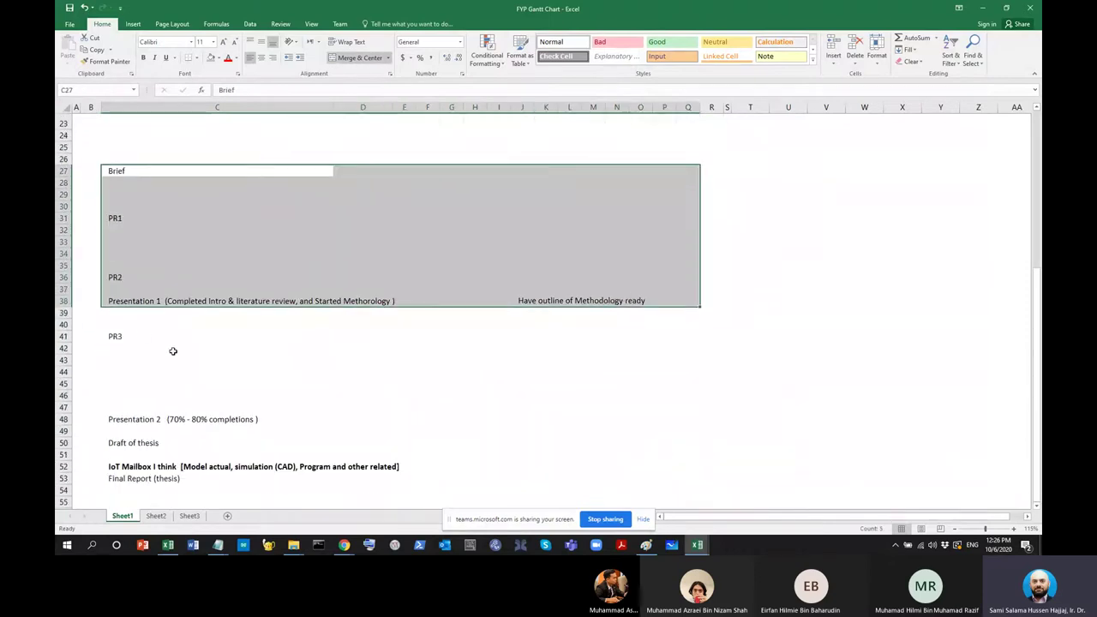
pyautogui.moveTo(132, 323); pyautogui.dragTo(559, 480)
pyautogui.click(461, 431)
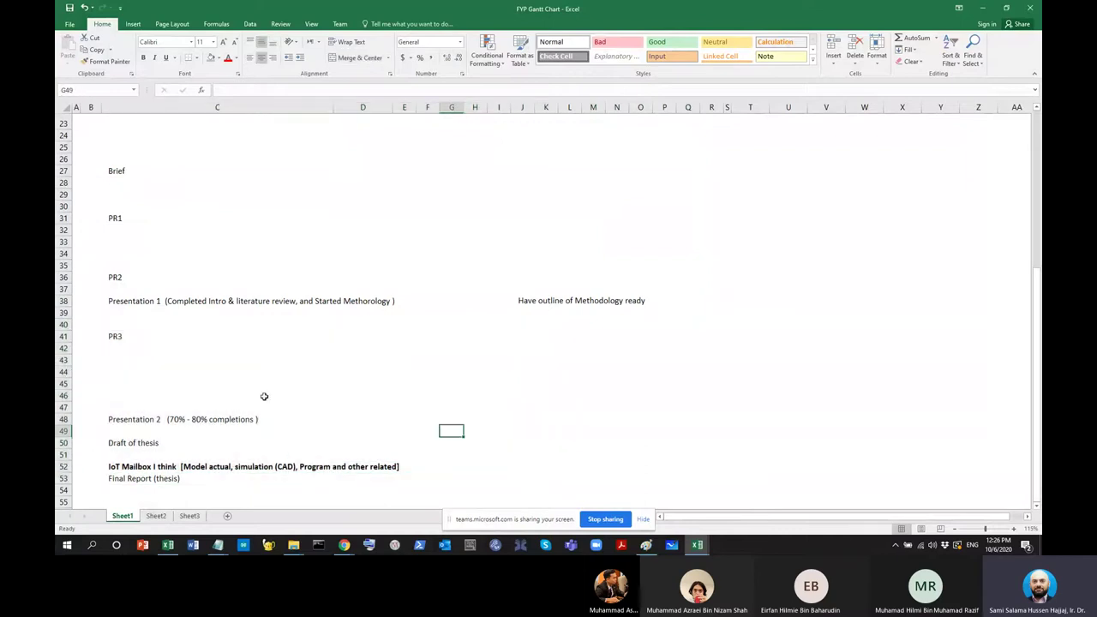
# Enter "Testing and verification (obtain final results)" in C49 between Presentation 2 and Draft of thesis
pyautogui.click(195, 464)
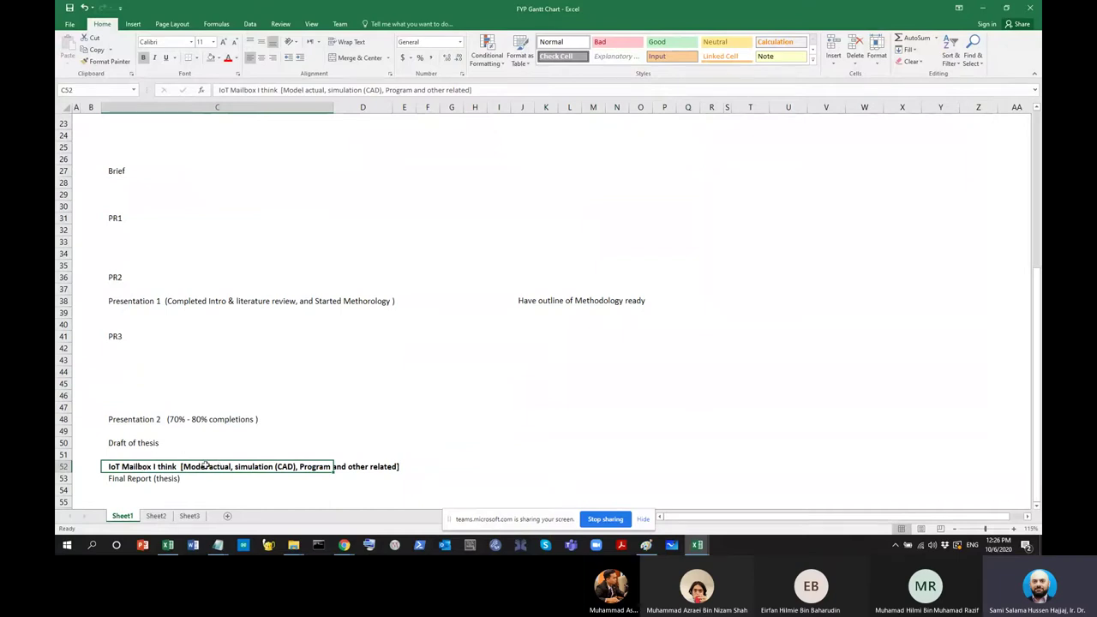
pyautogui.click(116, 430)
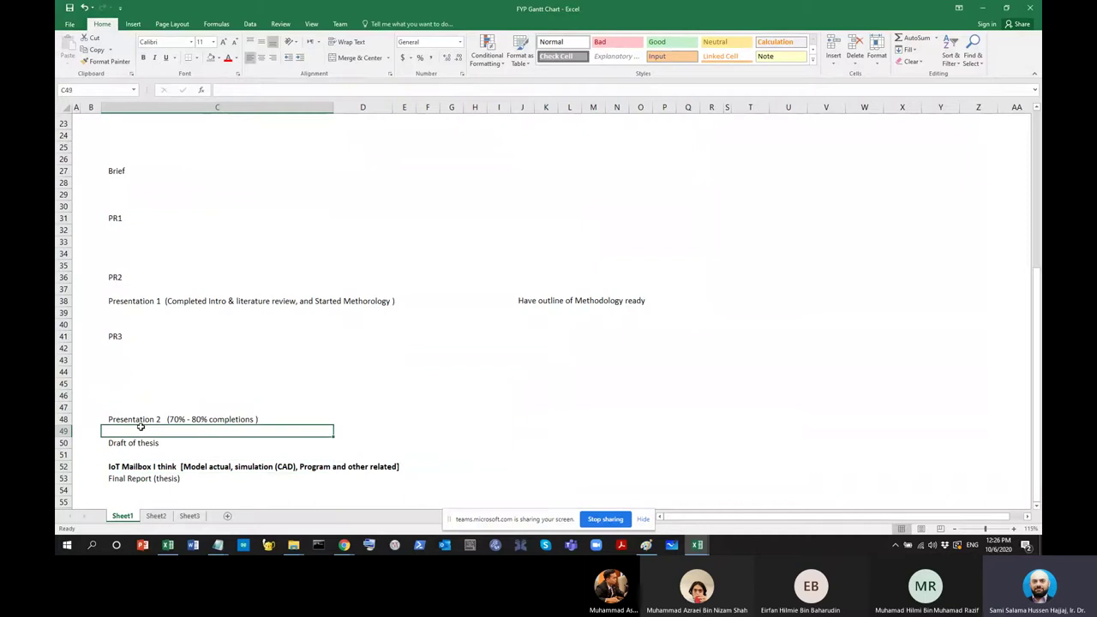
pyautogui.write('Testing an')
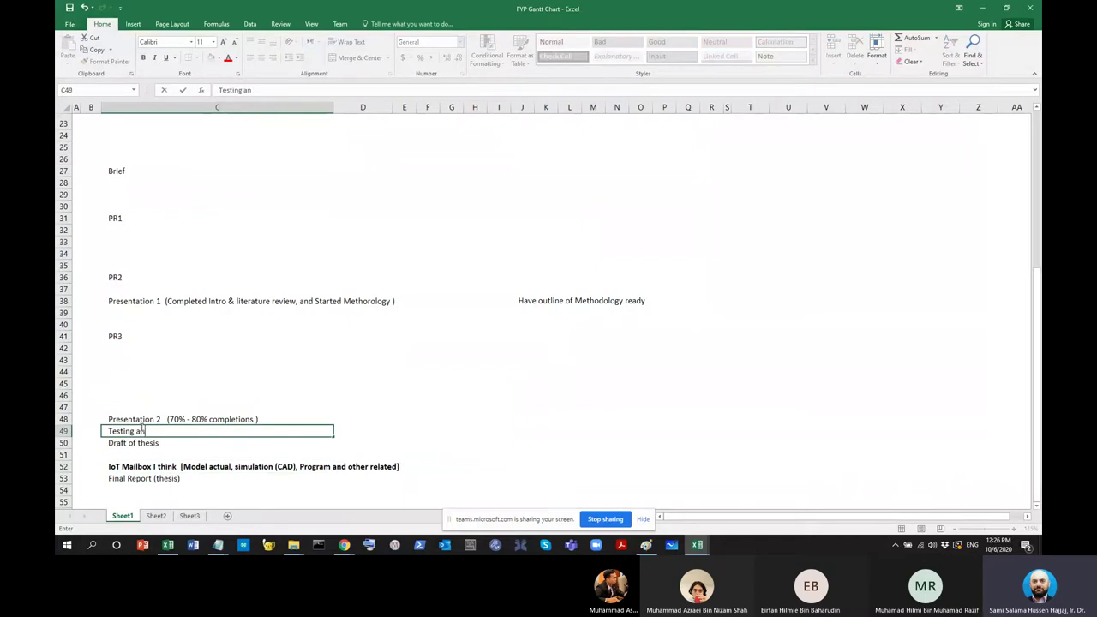
pyautogui.write('d verification (obtain fian')
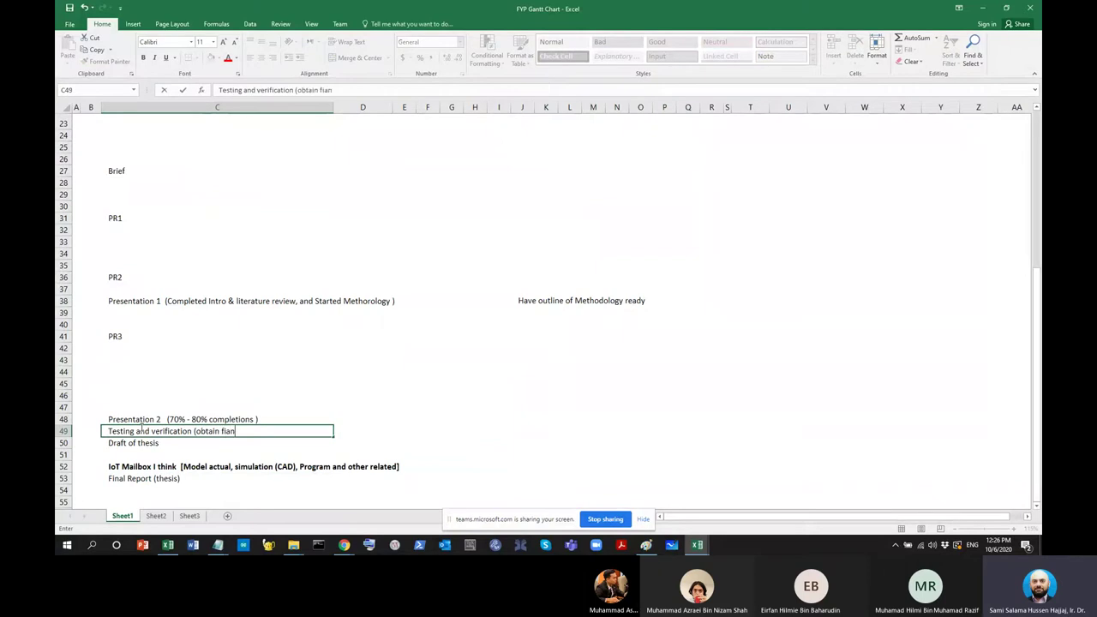
pyautogui.write('al results()')
pyautogui.press('Return')
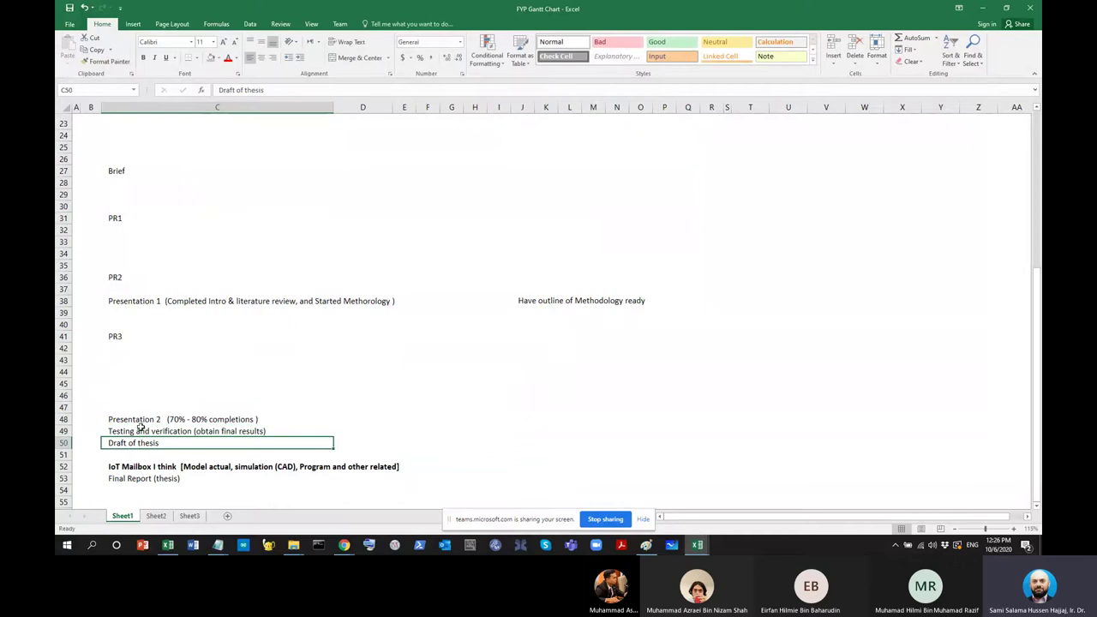
# Make the "Testing and verification (obtain final results)" entry in C49 bold, leaving its wording as it is
pyautogui.click(194, 466)
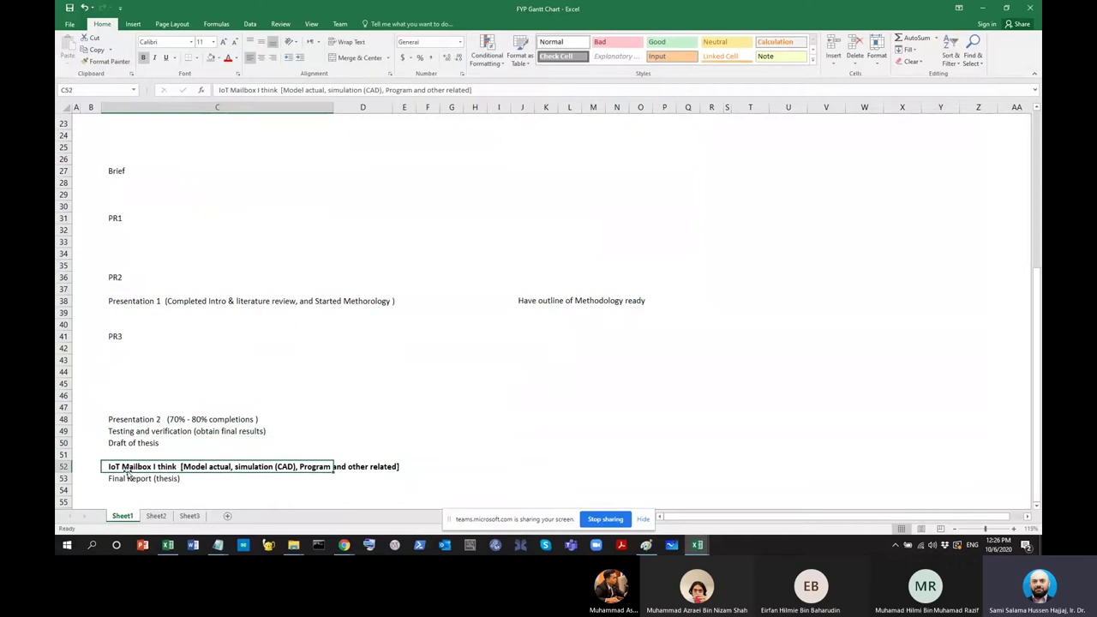
pyautogui.moveTo(126, 468); pyautogui.dragTo(410, 466)
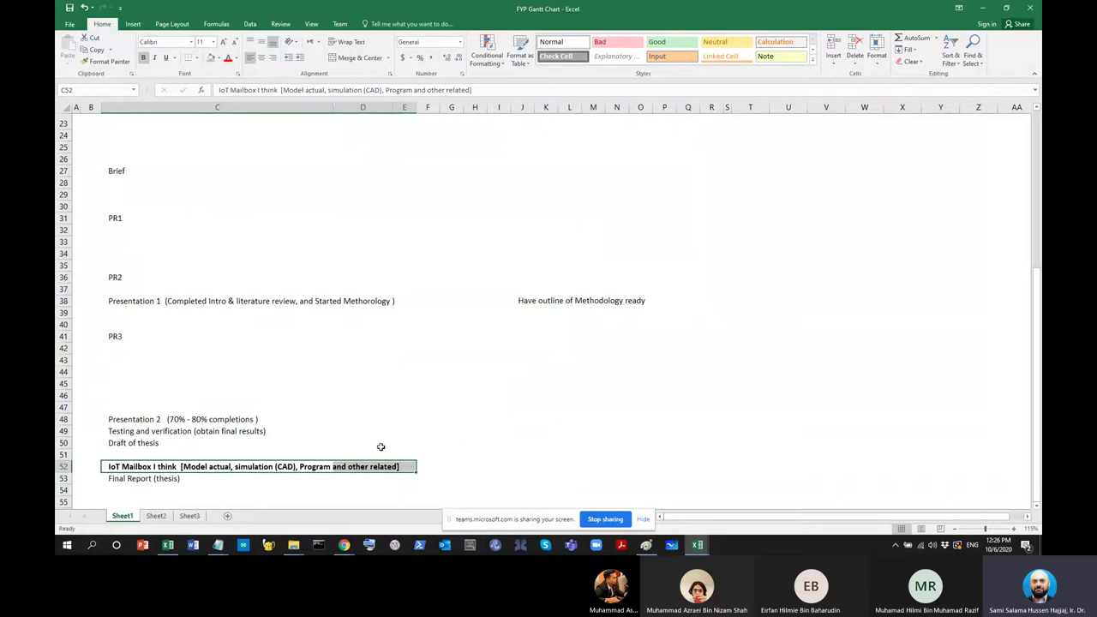
pyautogui.click(226, 431)
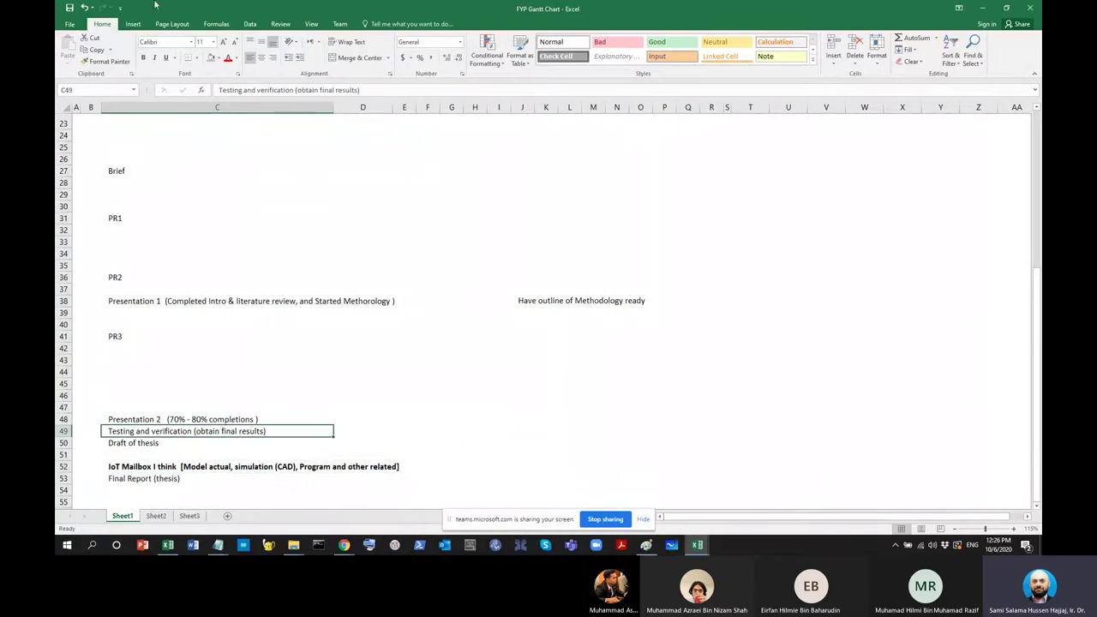
pyautogui.click(143, 57)
pyautogui.doubleClick(288, 432)
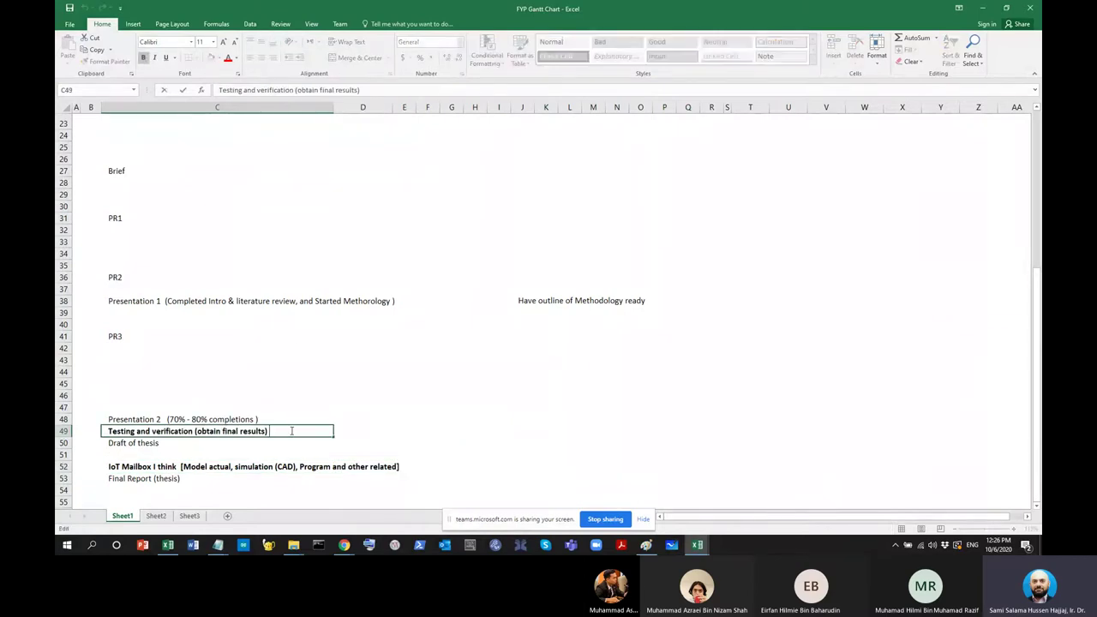
pyautogui.write('(e')
pyautogui.press('BackSpace')
pyautogui.press('BackSpace')
pyautogui.press('Return')
pyautogui.click(210, 432)
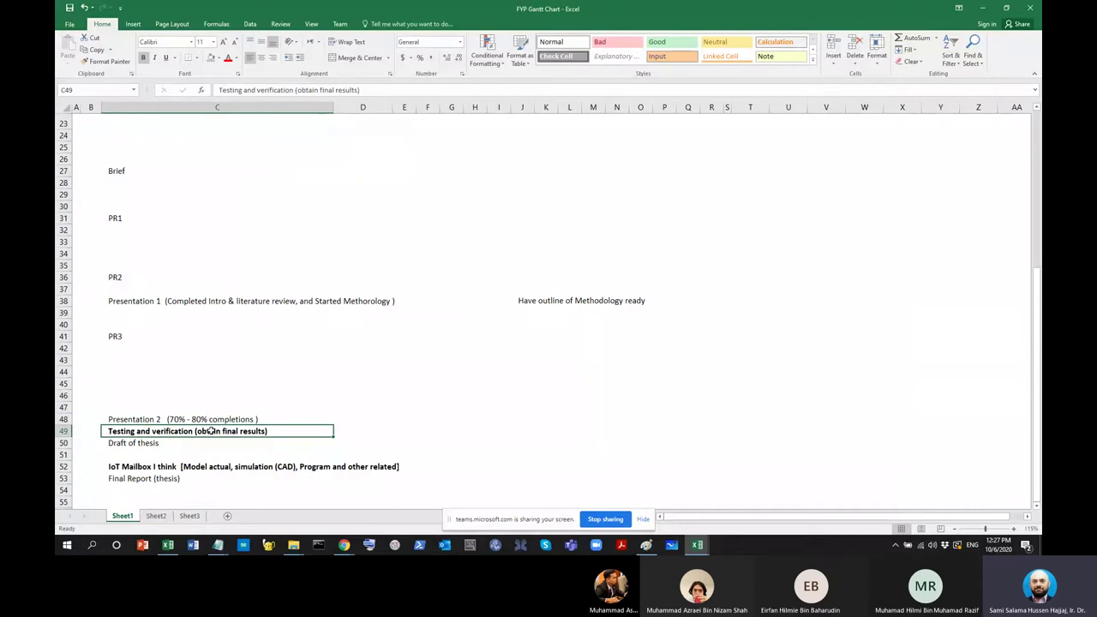
# Enter "Construction of the model completed [Material selection, fabrication, all parts read)" in C47 directly above Presentation 2
pyautogui.click(151, 407)
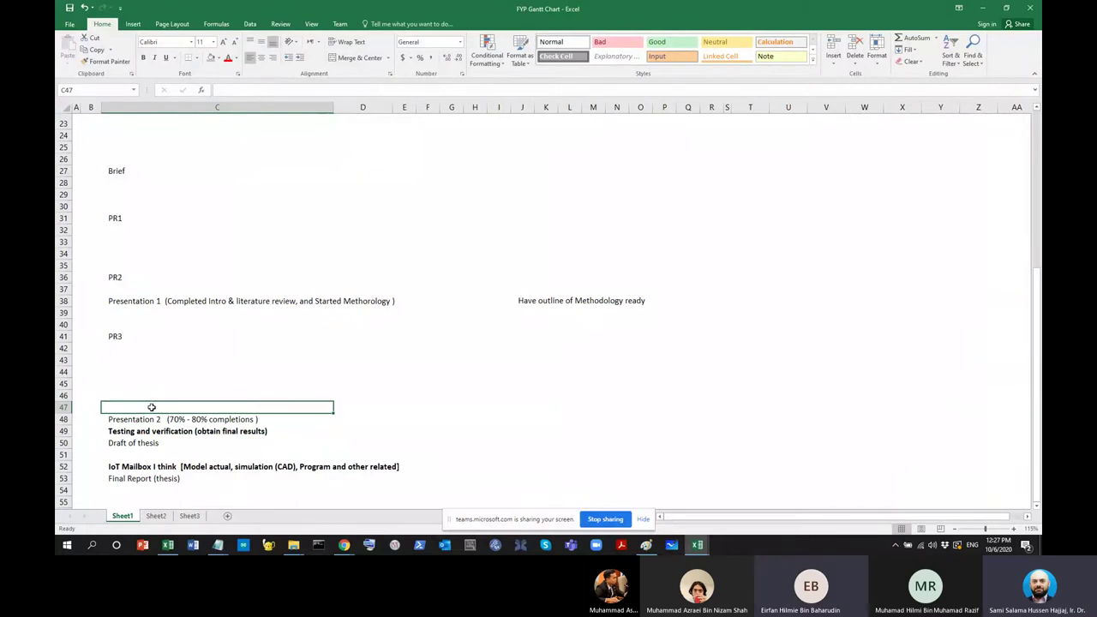
pyautogui.write('Const')
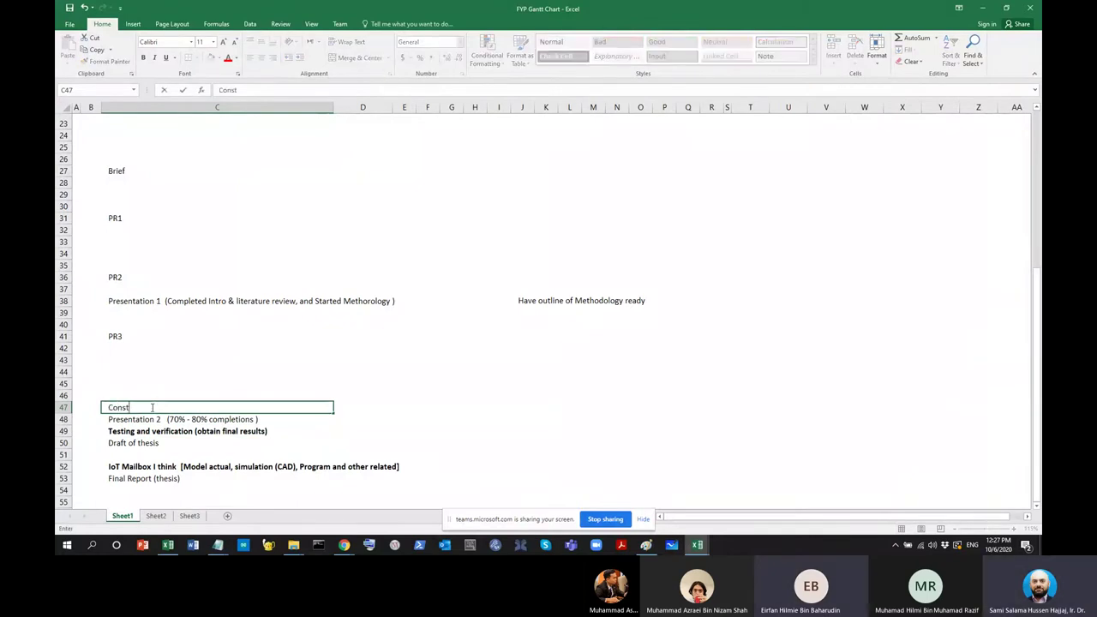
pyautogui.write('ruction of the m')
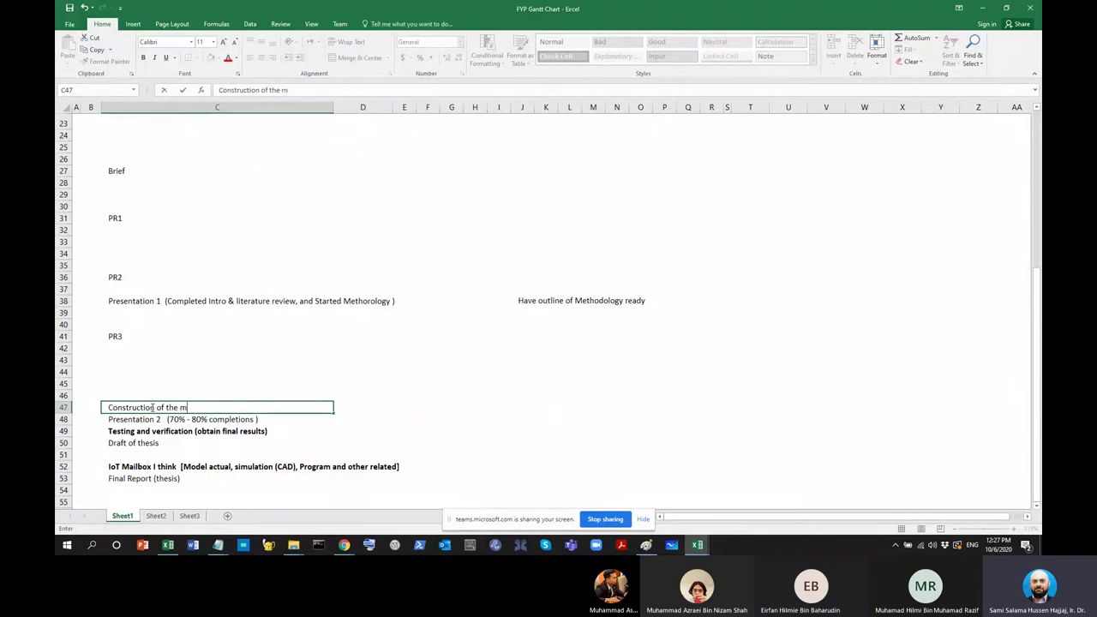
pyautogui.write('odel completed [')
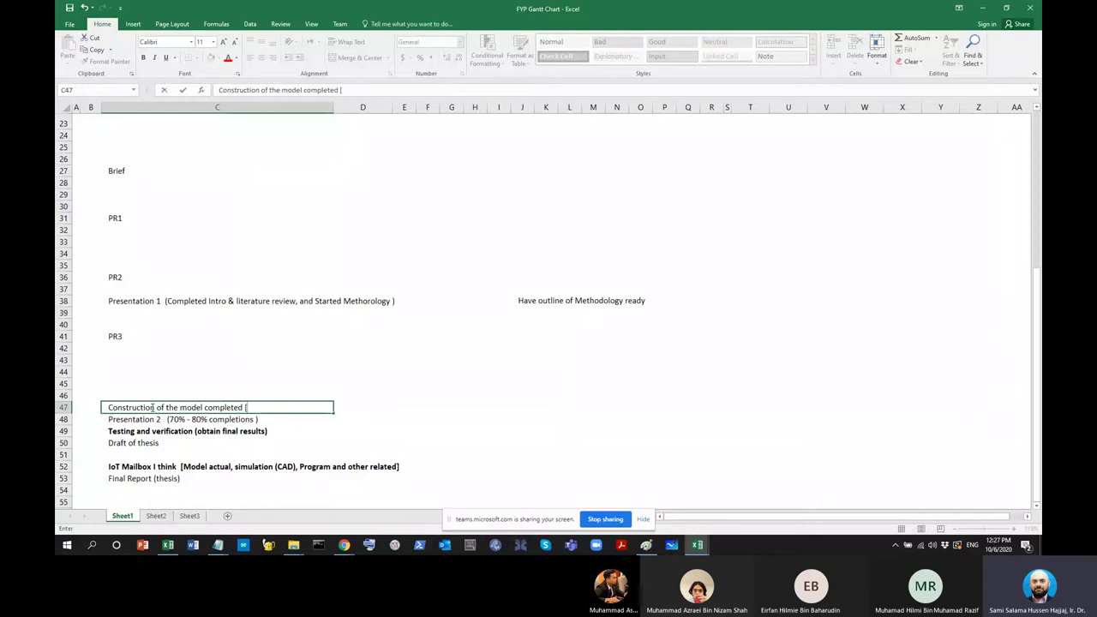
pyautogui.write('mpleted [materdial')
pyautogui.press('BackSpace')
pyautogui.press('BackSpace')
pyautogui.press('BackSpace')
pyautogui.press('BackSpace')
pyautogui.press('BackSpace')
pyautogui.press('BackSpace')
pyautogui.press('BackSpace')
pyautogui.press('BackSpace')
pyautogui.press('BackSpace')
pyautogui.write('[Material selection')
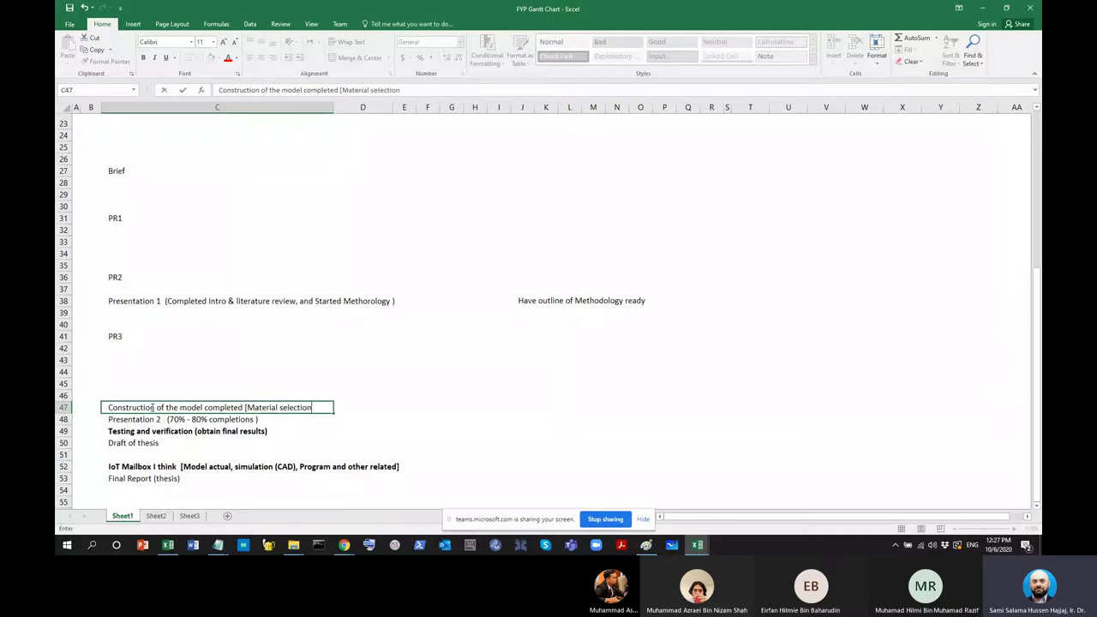
pyautogui.write(', fabrication, but')
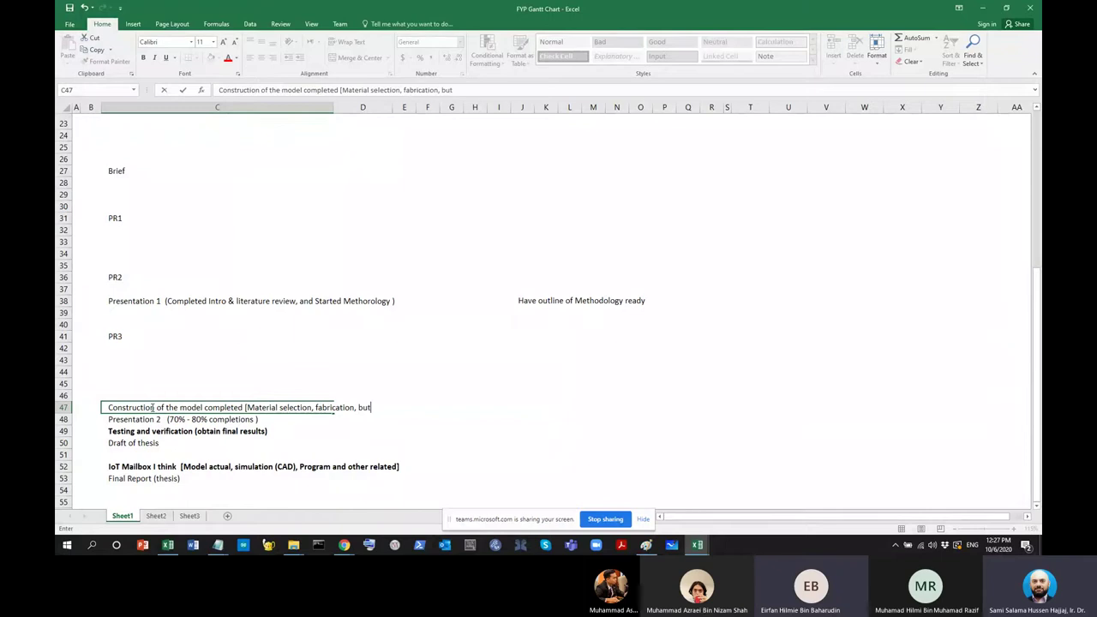
pyautogui.press('BackSpace')
pyautogui.write('y all ')
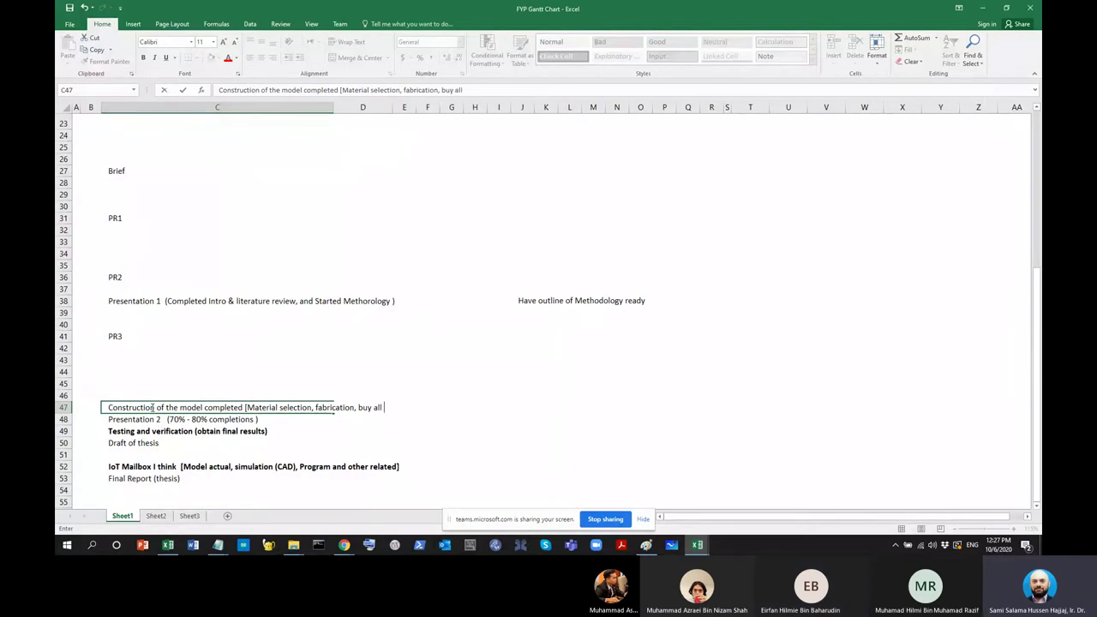
pyautogui.write('parts')
pyautogui.press('BackSpace')
pyautogui.press('BackSpace')
pyautogui.press('BackSpace')
pyautogui.press('BackSpace')
pyautogui.press('BackSpace')
pyautogui.press('BackSpace')
pyautogui.press('BackSpace')
pyautogui.press('BackSpace')
pyautogui.press('BackSpace')
pyautogui.press('BackSpace')
pyautogui.press('BackSpace')
pyautogui.press('BackSpace')
pyautogui.press('BackSpace')
pyautogui.press('BackSpace')
pyautogui.write('all parts read)')
pyautogui.press('Return')
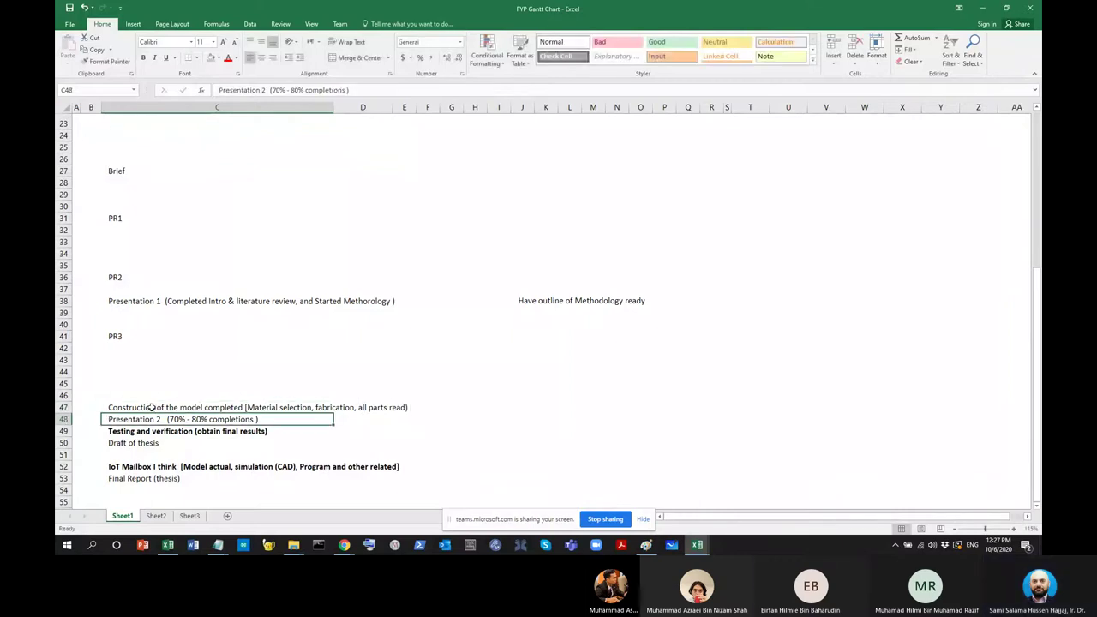
# Replace the closing parenthesis of the model construction entry in C47 with a square bracket
pyautogui.click(296, 408)
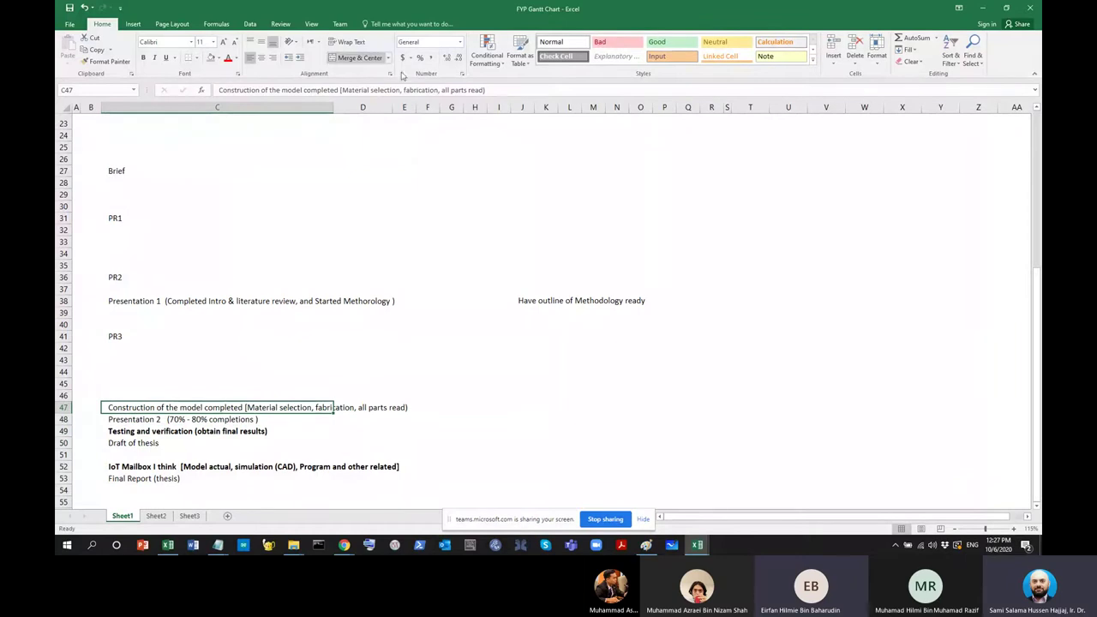
pyautogui.click(502, 89)
pyautogui.press('BackSpace')
pyautogui.press('BackSpace')
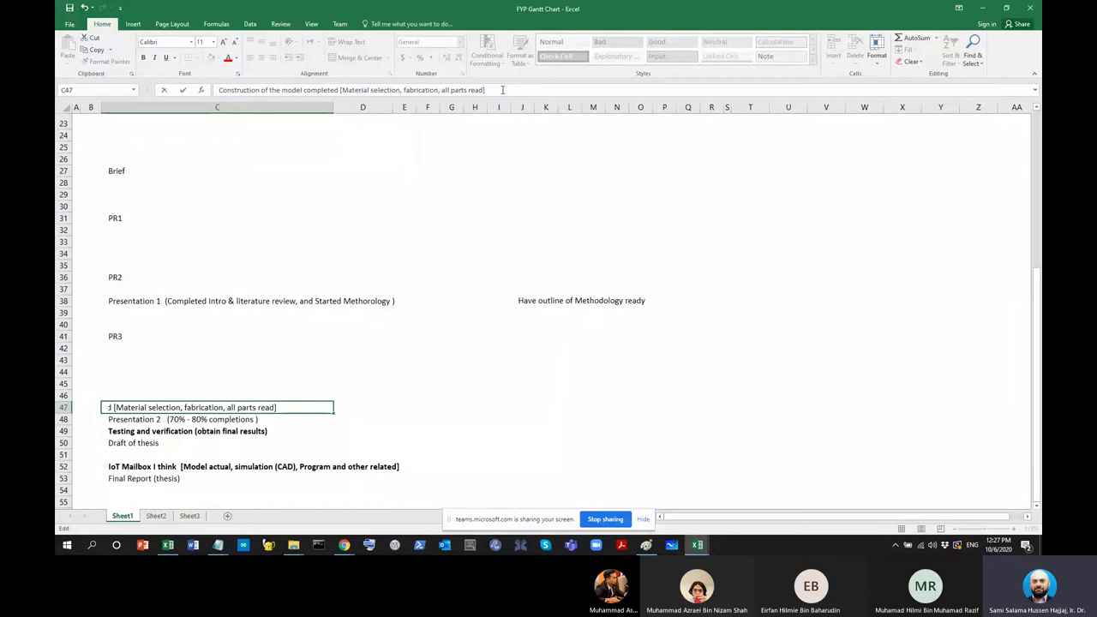
pyautogui.write(']')
pyautogui.hotkey('ctrl', 'Return')
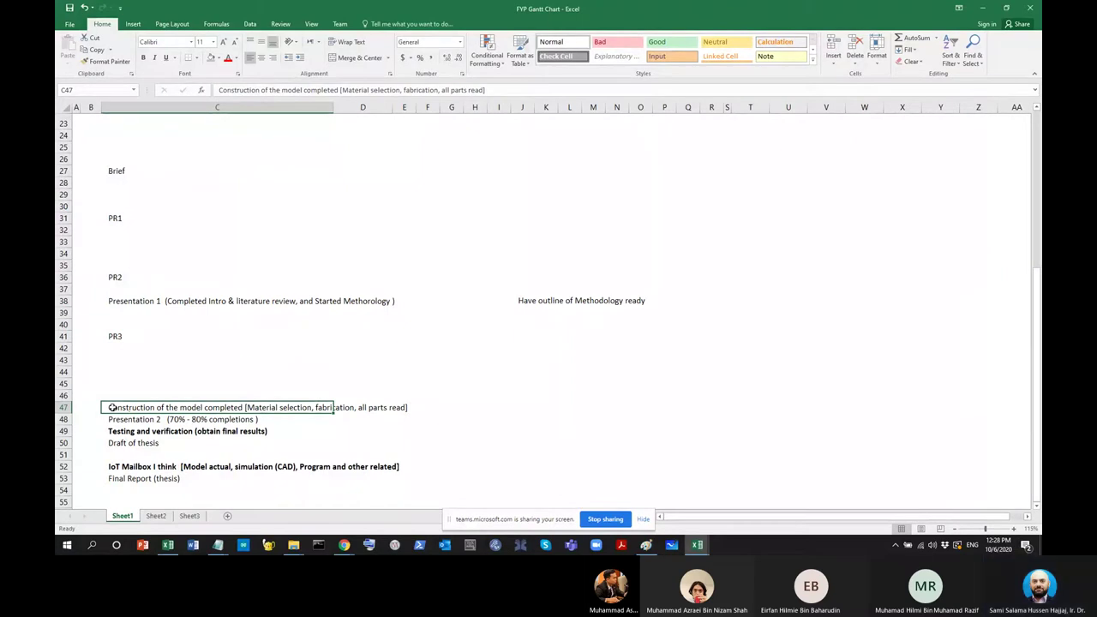
pyautogui.click(153, 391)
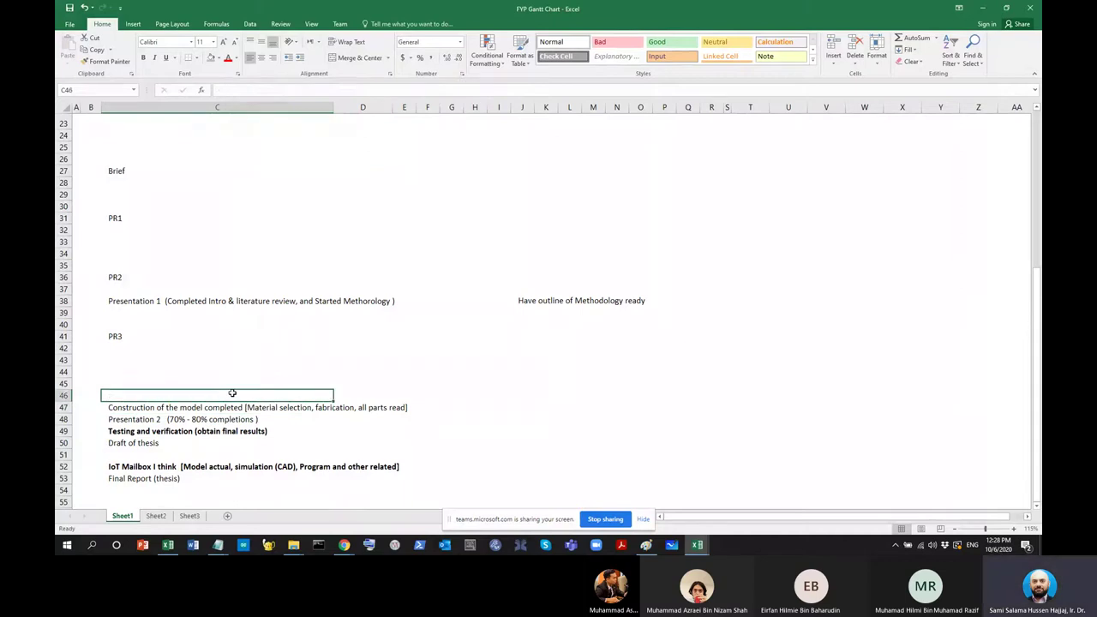
pyautogui.click(203, 410)
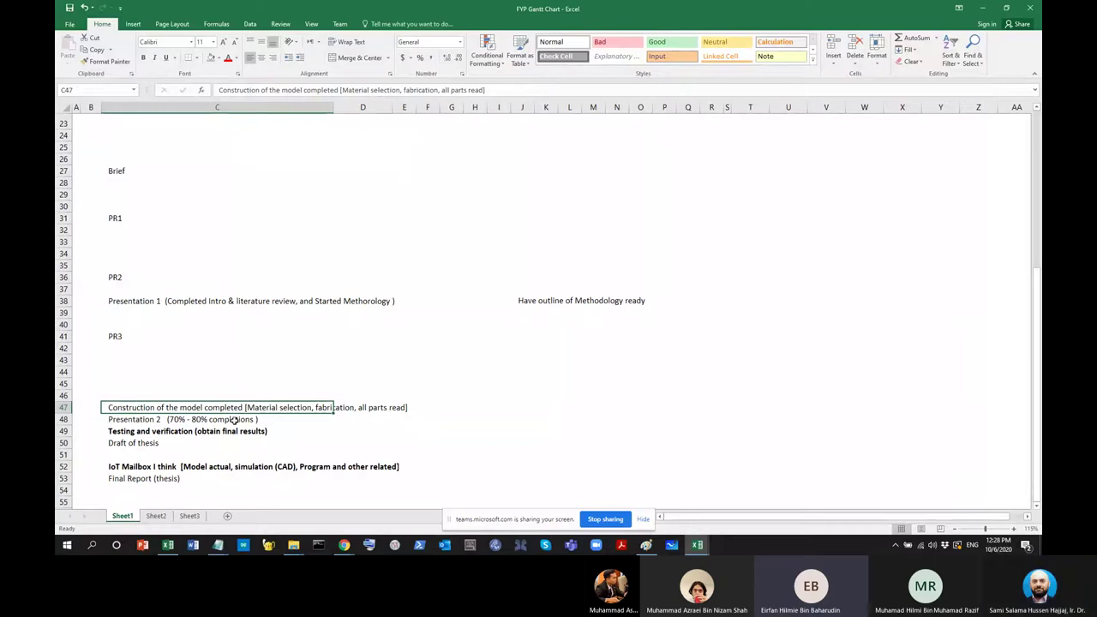
pyautogui.click(140, 393)
pyautogui.click(129, 407)
pyautogui.click(133, 393)
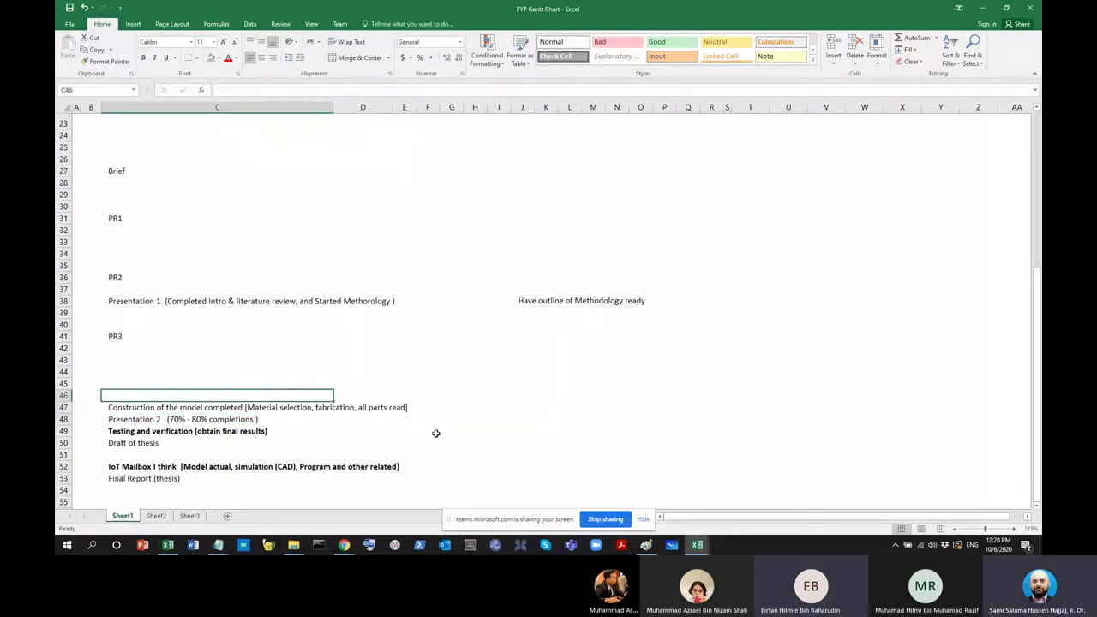
# Correct "read" to "ready" at the end of the model construction entry in C47
pyautogui.click(365, 408)
pyautogui.click(404, 409)
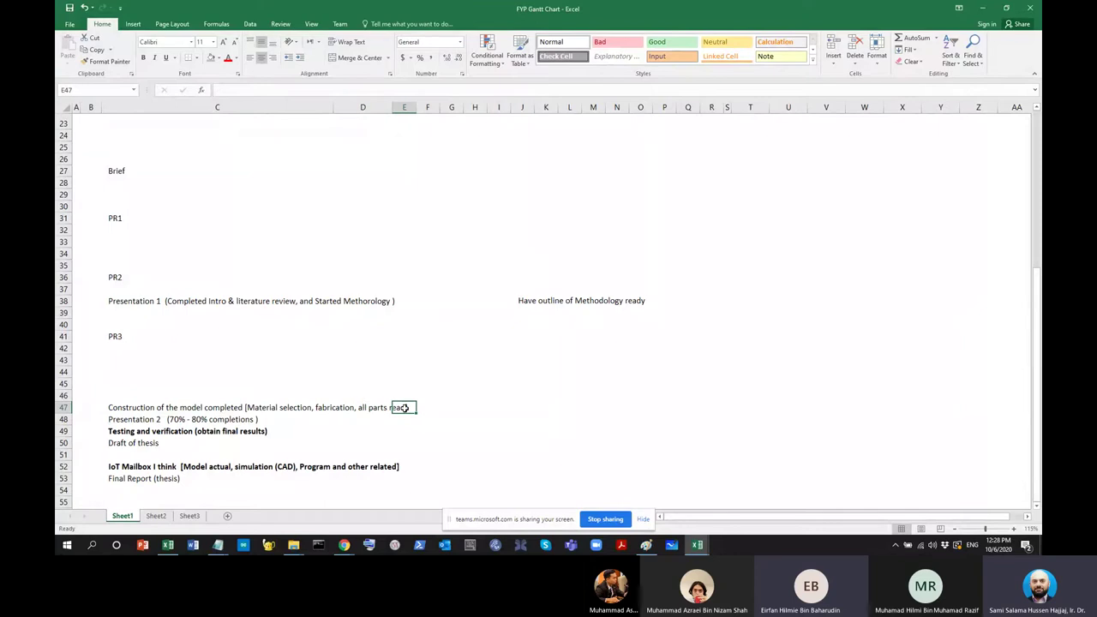
pyautogui.click(384, 408)
pyautogui.click(234, 406)
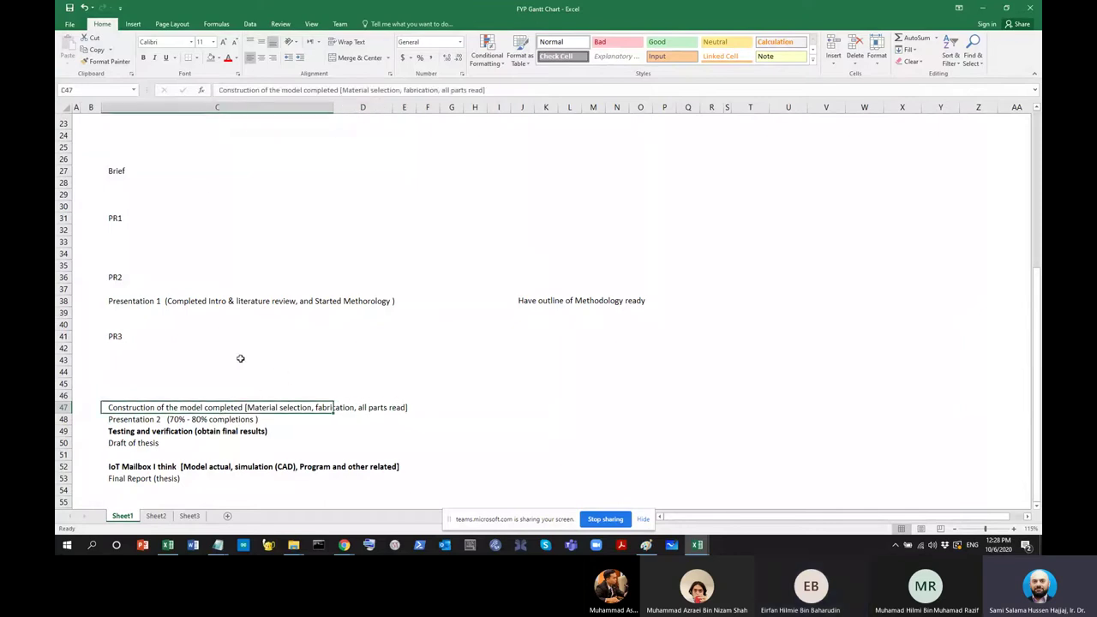
pyautogui.click(483, 90)
pyautogui.write('y')
pyautogui.press('Return')
# Enter "Buying and ordering parts (" in C46 directly above the model construction entry
pyautogui.click(133, 405)
pyautogui.click(131, 391)
pyautogui.write('B')
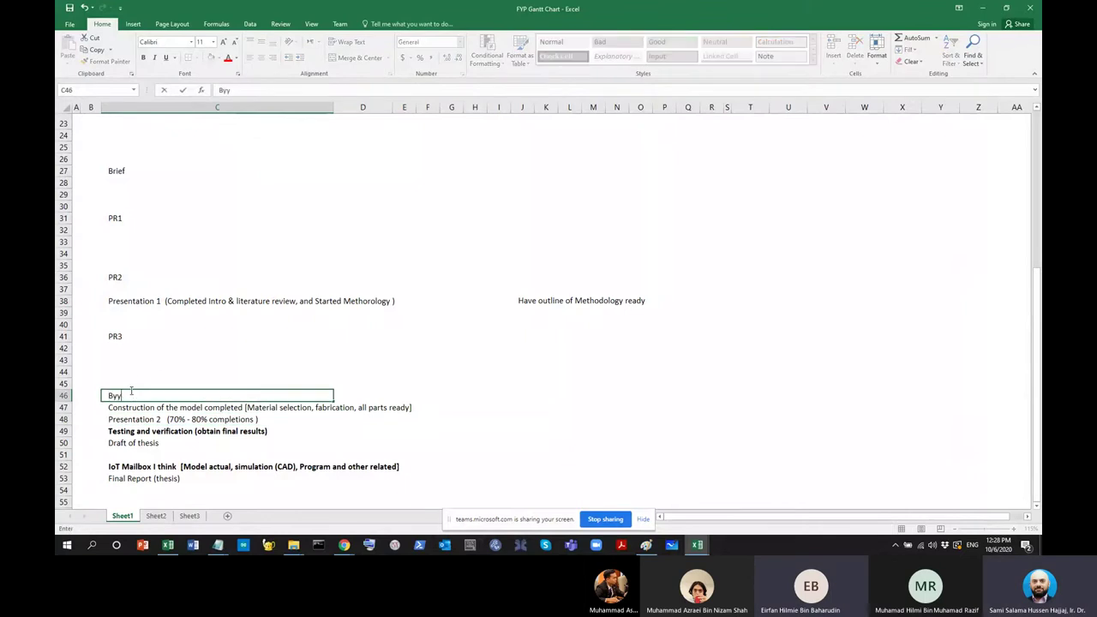
pyautogui.write('r')
pyautogui.press('BackSpace')
pyautogui.press('BackSpace')
pyautogui.write('uy ')
pyautogui.write('ng and ordering part')
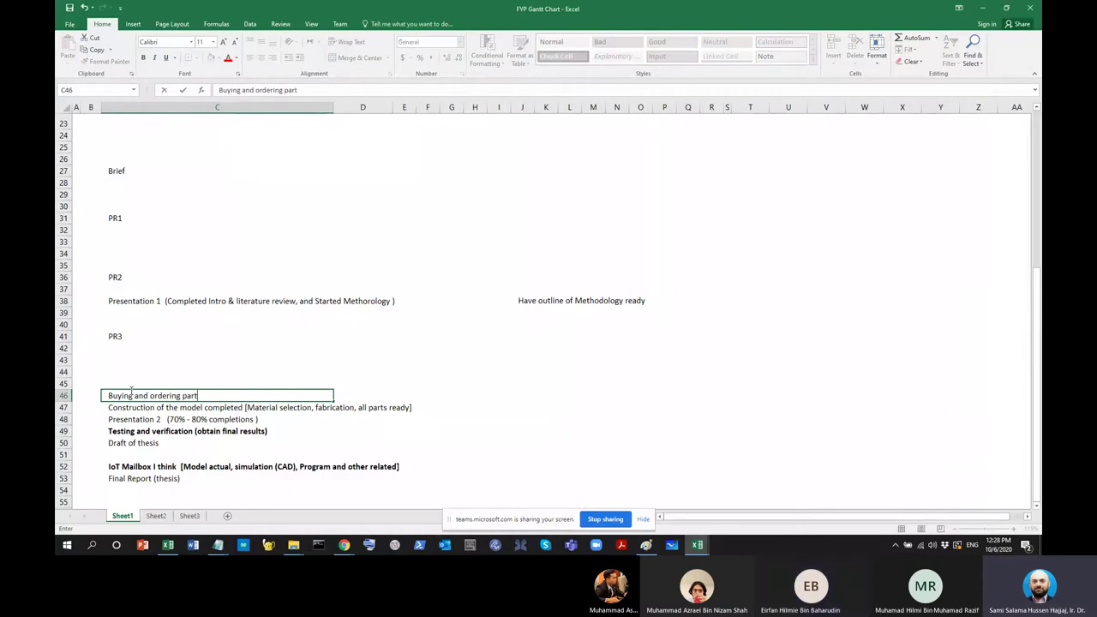
pyautogui.write('s (')
pyautogui.press('Return')
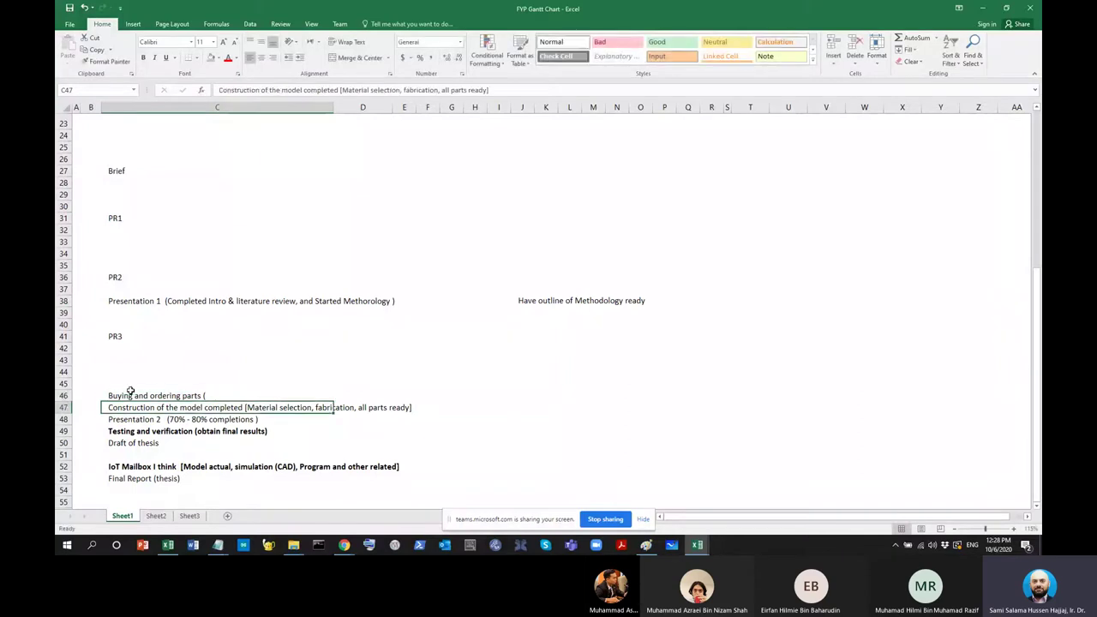
# Reword the parts entry in C46 as "Buying, ordering parts, and receving parts"
pyautogui.click(174, 396)
pyautogui.doubleClick(174, 396)
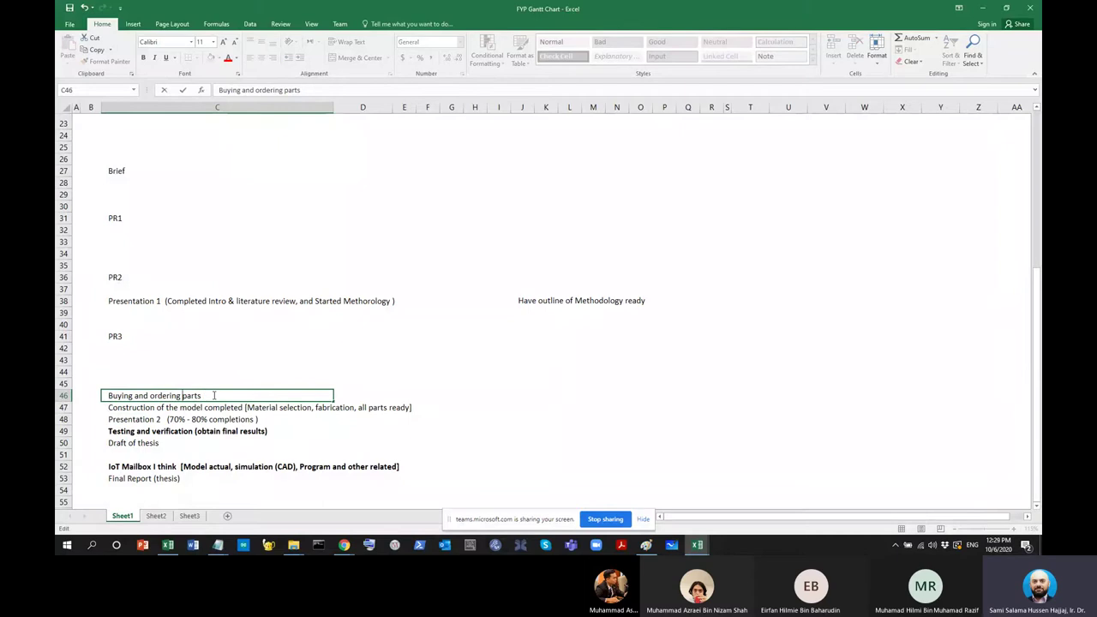
pyautogui.press('BackSpace')
pyautogui.press('BackSpace')
pyautogui.press('BackSpace')
pyautogui.press('BackSpace')
pyautogui.write(',')
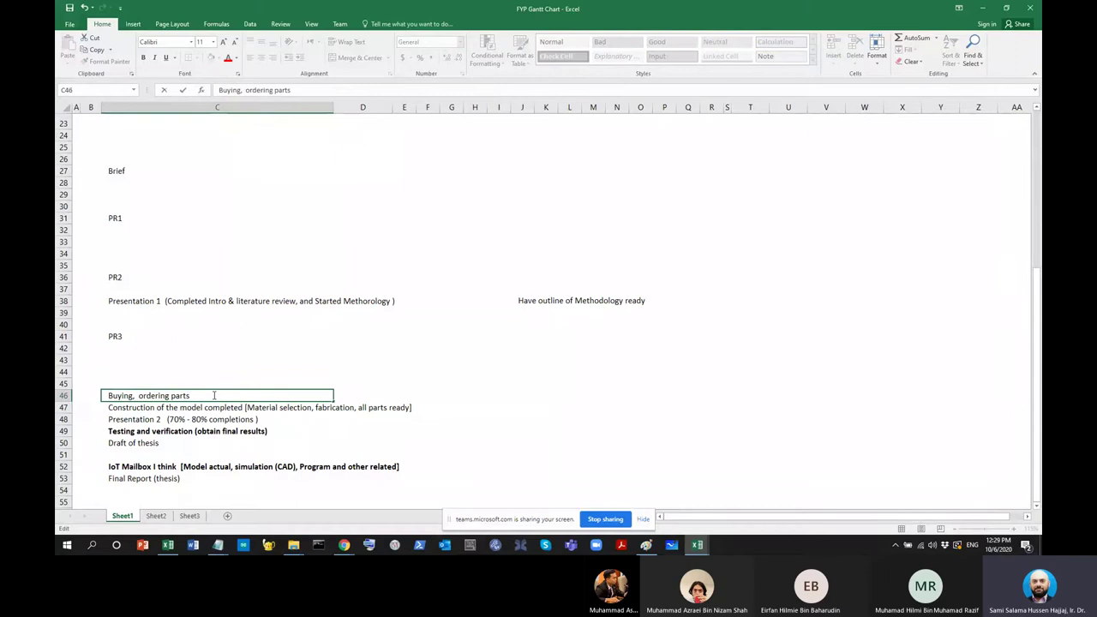
pyautogui.write(' and receving')
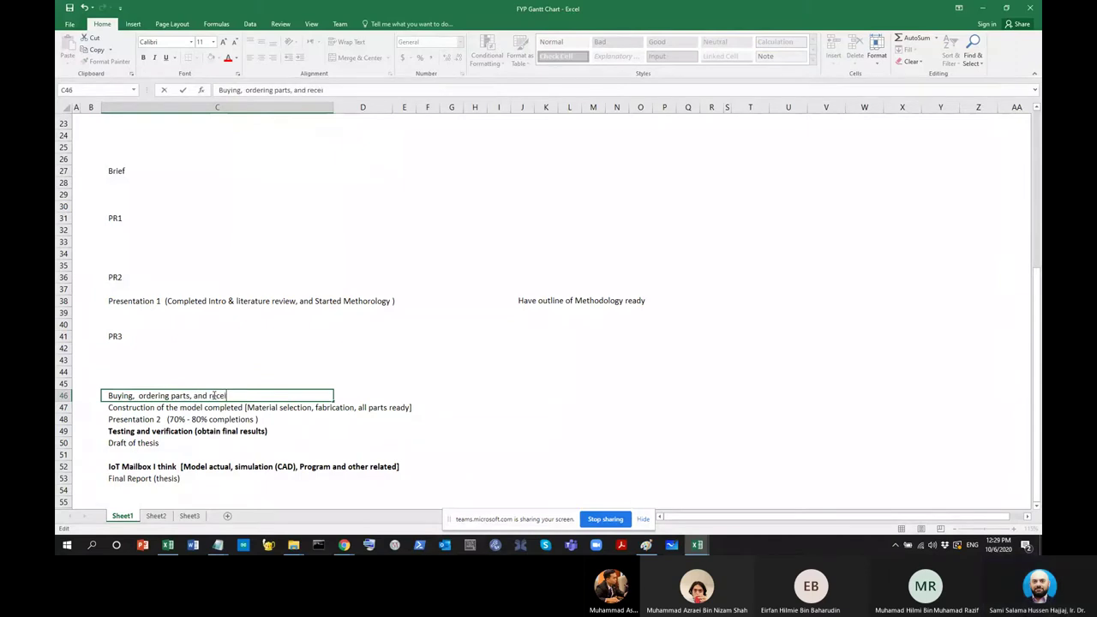
pyautogui.write(' parts')
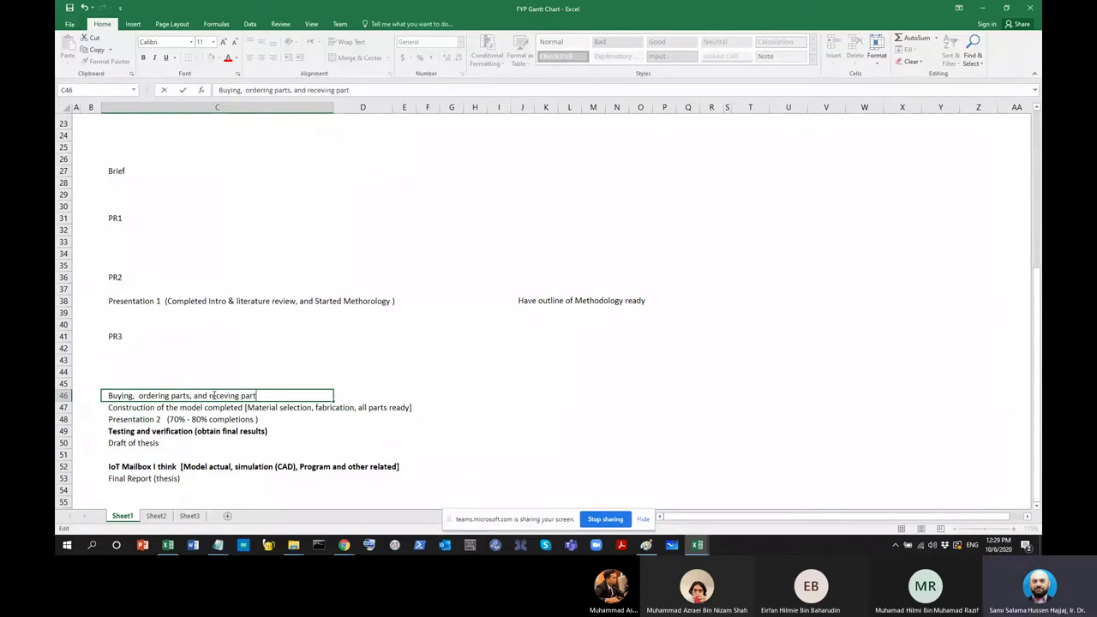
pyautogui.press('Return')
# Draw a horizontal straight arrow about 6.37" long in row 46, from the parts entry to column O
pyautogui.click(314, 394)
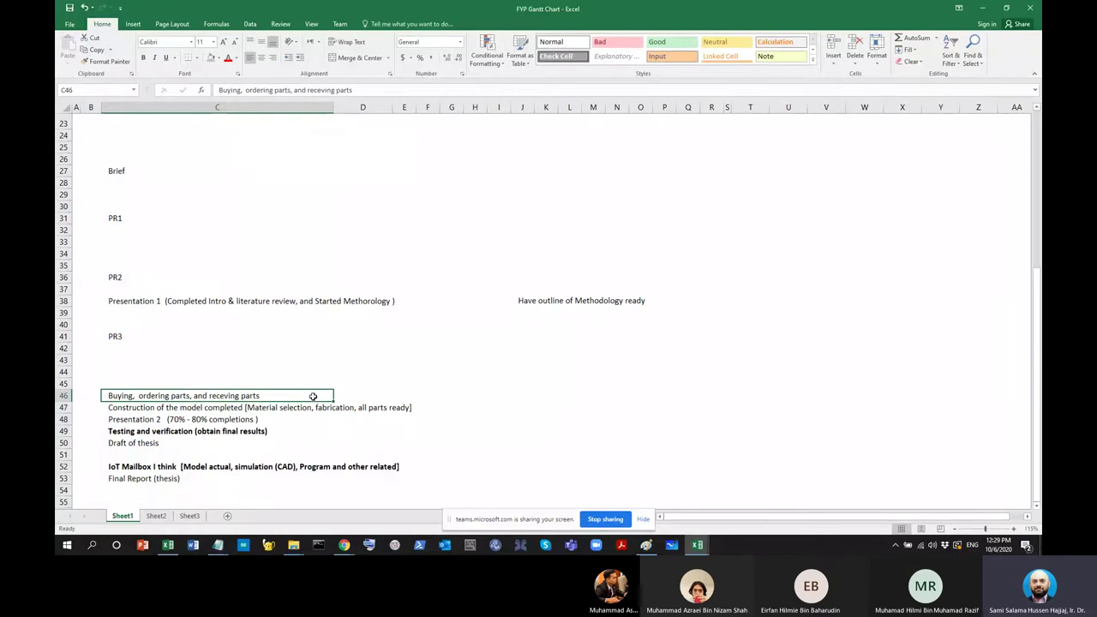
pyautogui.moveTo(326, 392); pyautogui.dragTo(369, 395)
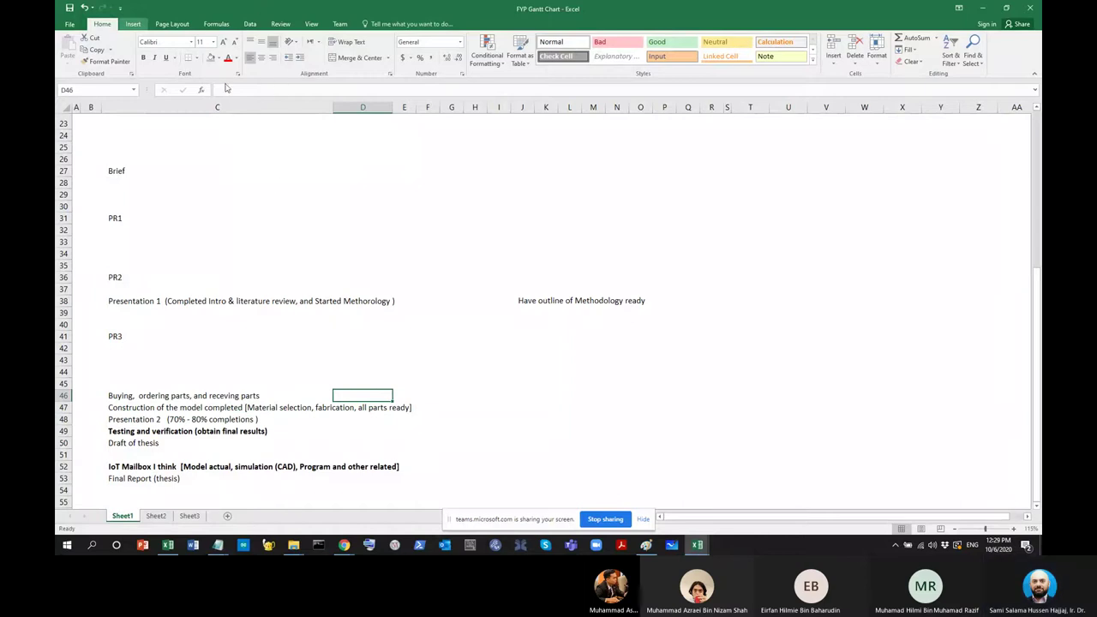
pyautogui.click(133, 23)
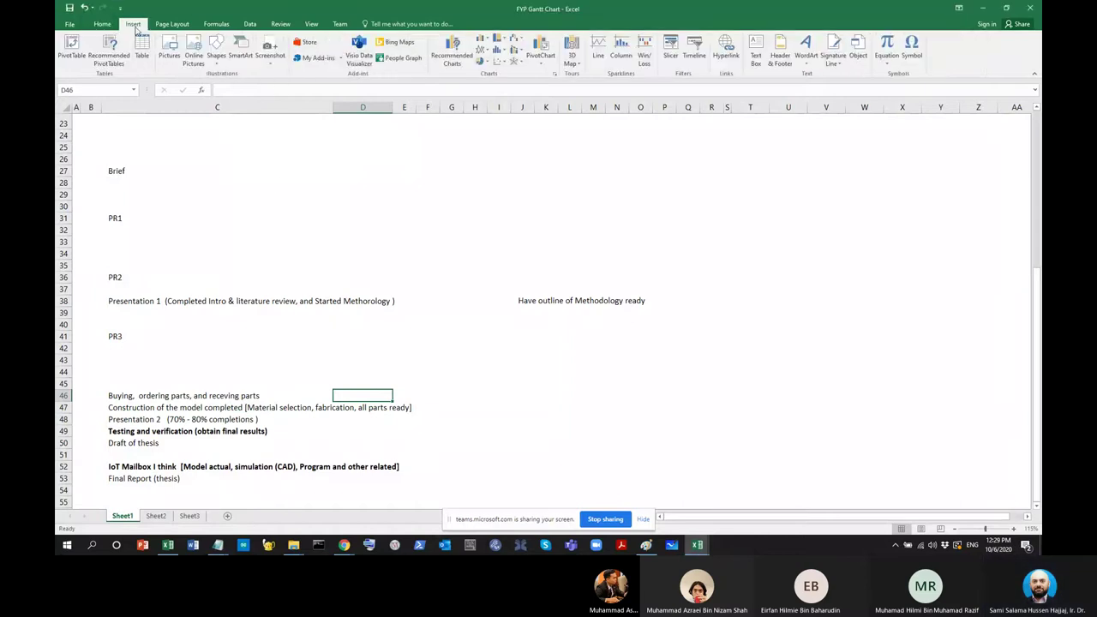
pyautogui.click(216, 53)
pyautogui.click(231, 86)
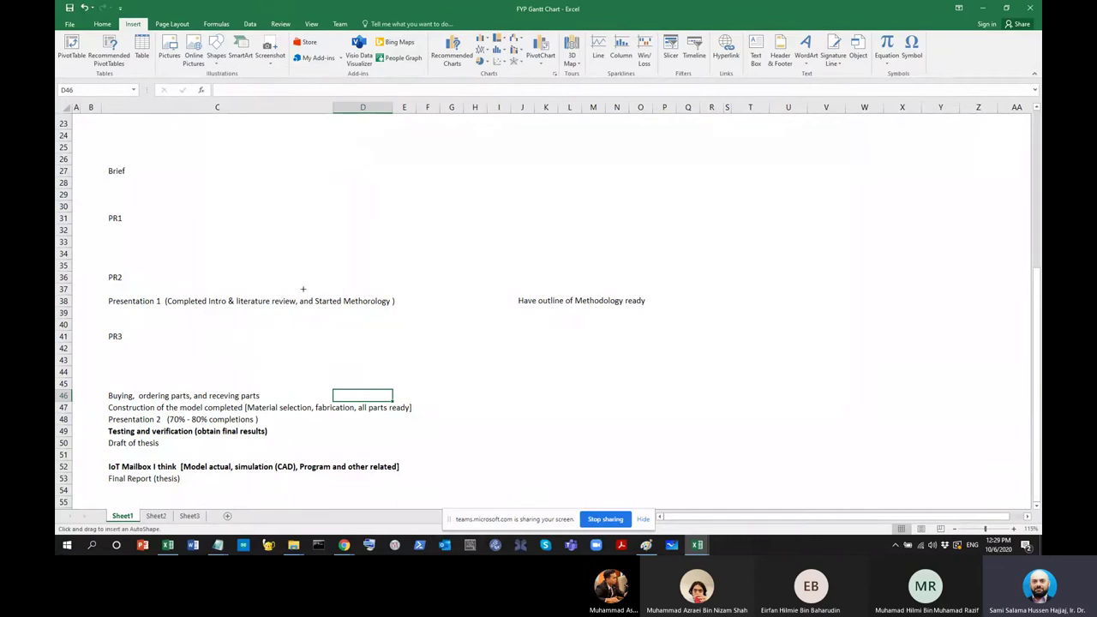
pyautogui.moveTo(276, 394); pyautogui.dragTo(635, 395)
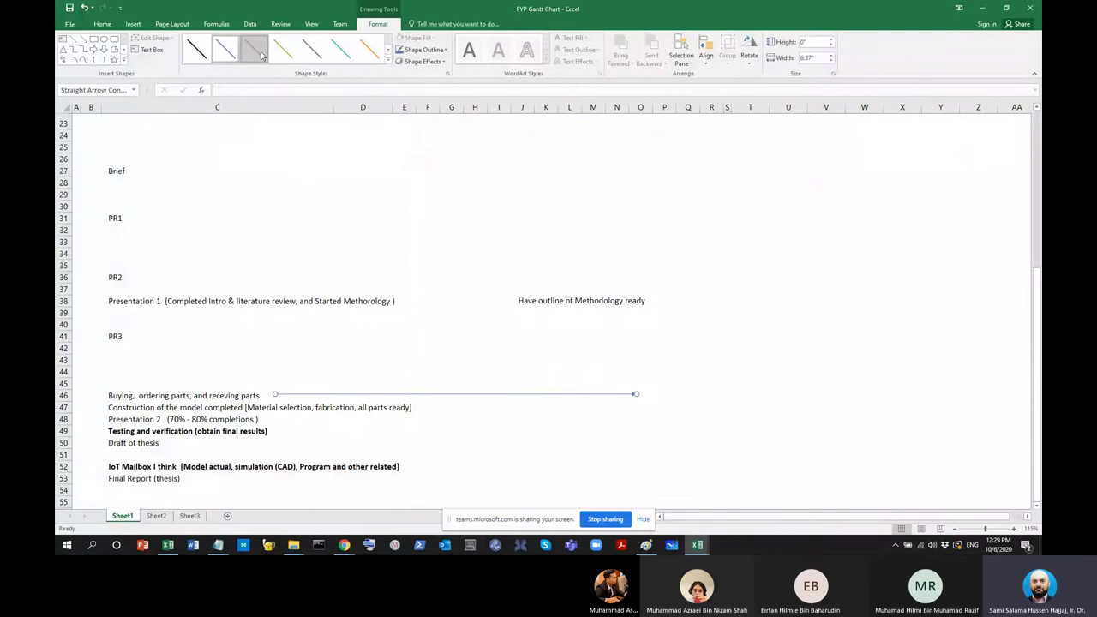
# Set the outline colour of the row 46 arrow to standard red
pyautogui.click(443, 51)
pyautogui.click(407, 142)
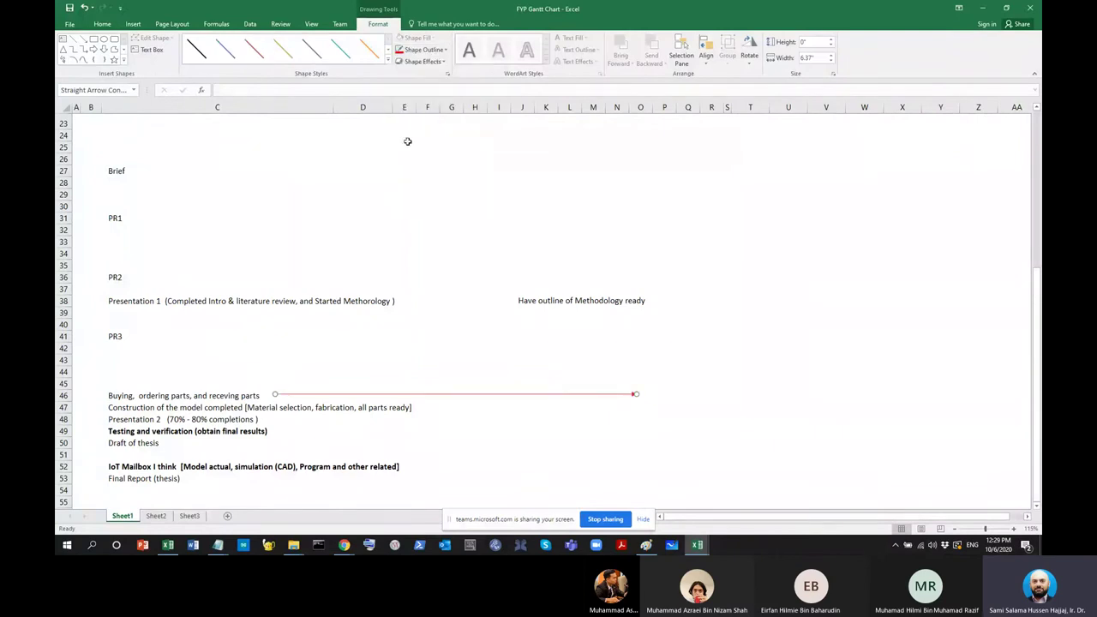
pyautogui.click(436, 51)
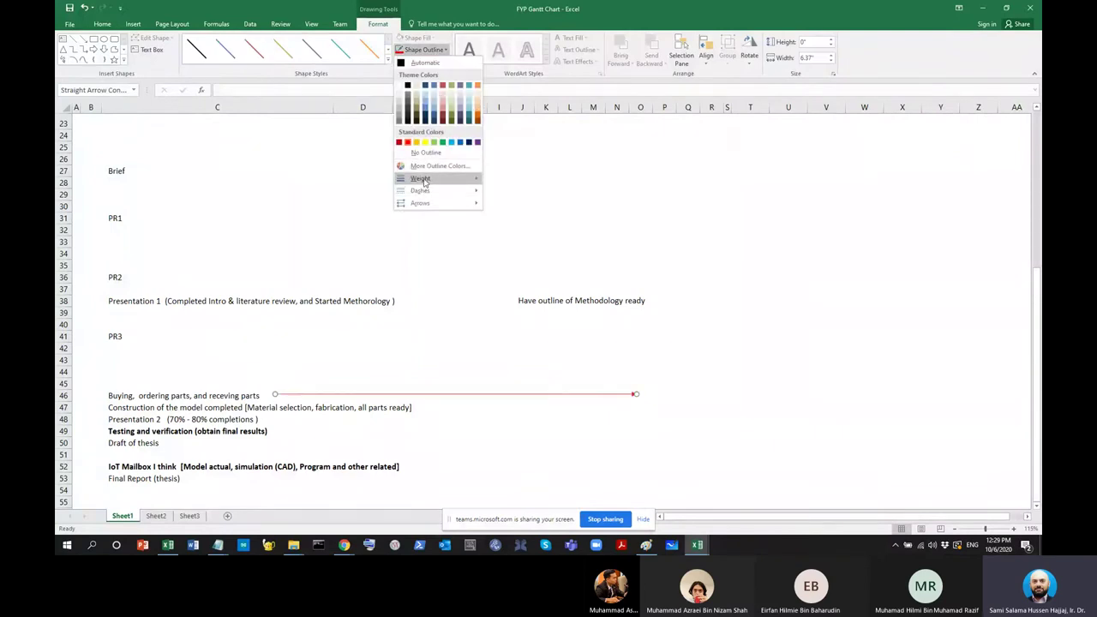
pyautogui.click(672, 391)
pyautogui.click(690, 395)
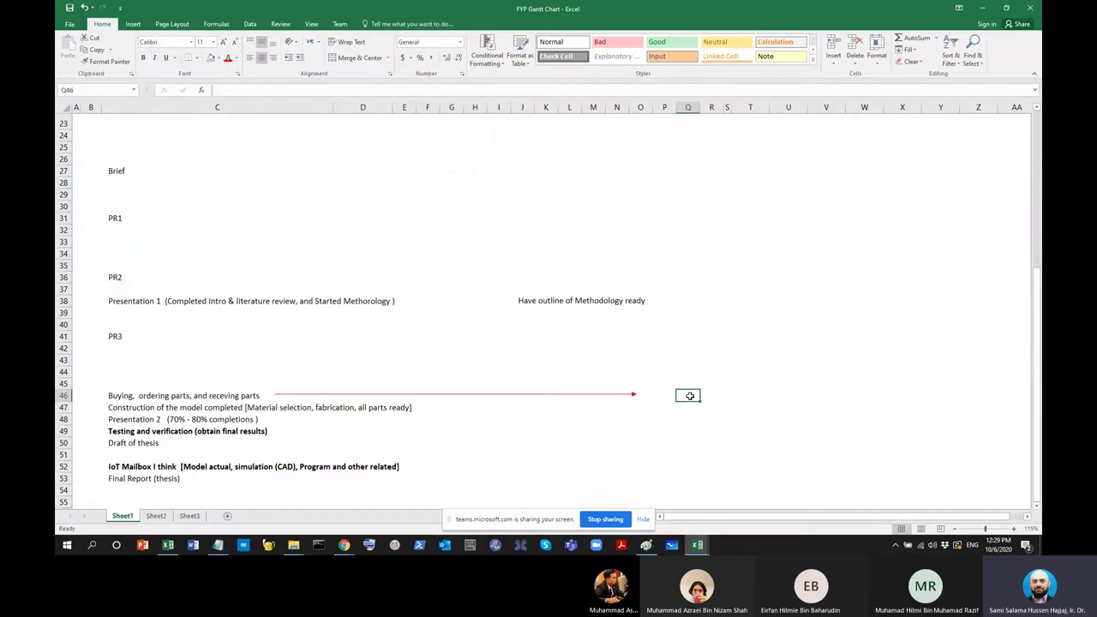
pyautogui.click(666, 393)
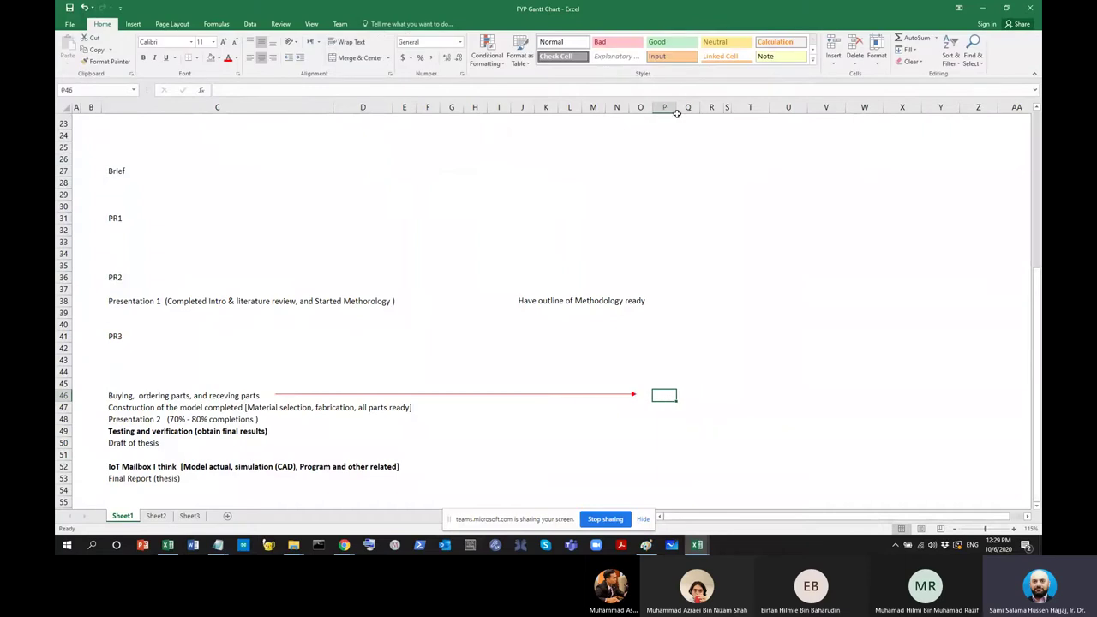
pyautogui.moveTo(677, 110); pyautogui.dragTo(861, 111)
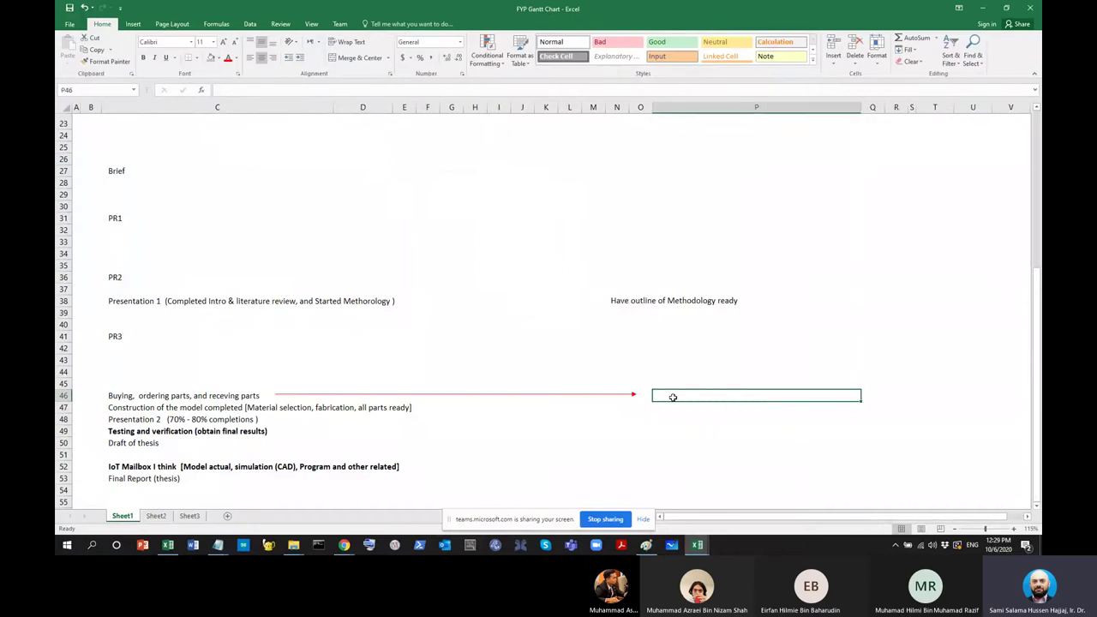
pyautogui.hotkey('ctrl', 'z')
# Extend the red arrow in row 46 so its head reaches column T
pyautogui.click(701, 395)
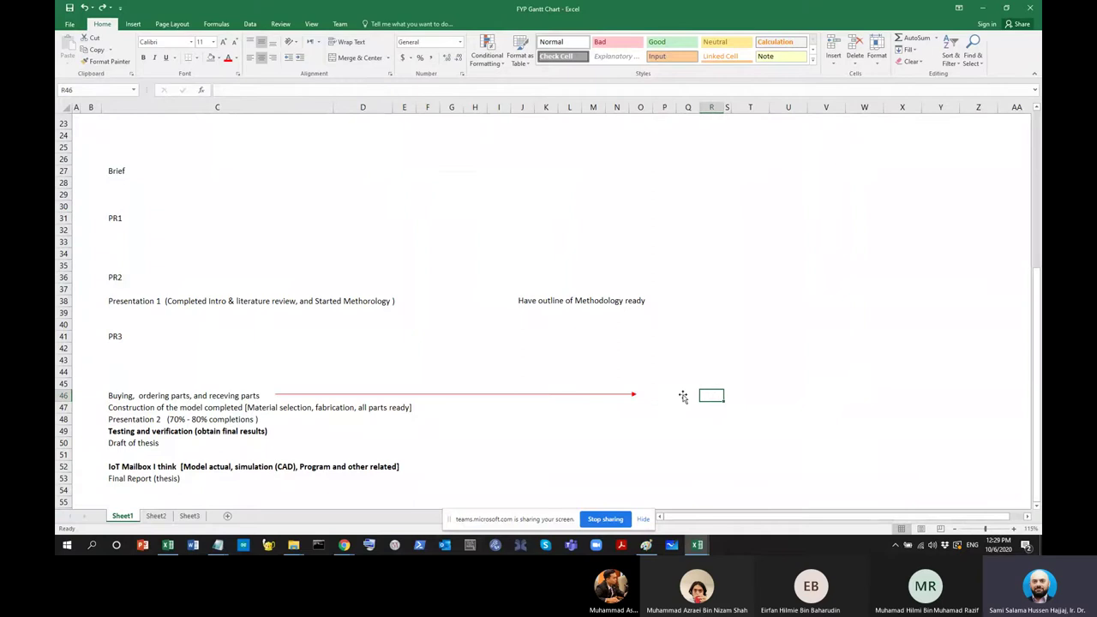
pyautogui.click(624, 396)
pyautogui.moveTo(632, 392); pyautogui.dragTo(751, 395)
# Enter "Know what u want ?" in U46 at the arrowhead and "Identify sources (shops, online)" in U47
pyautogui.click(785, 395)
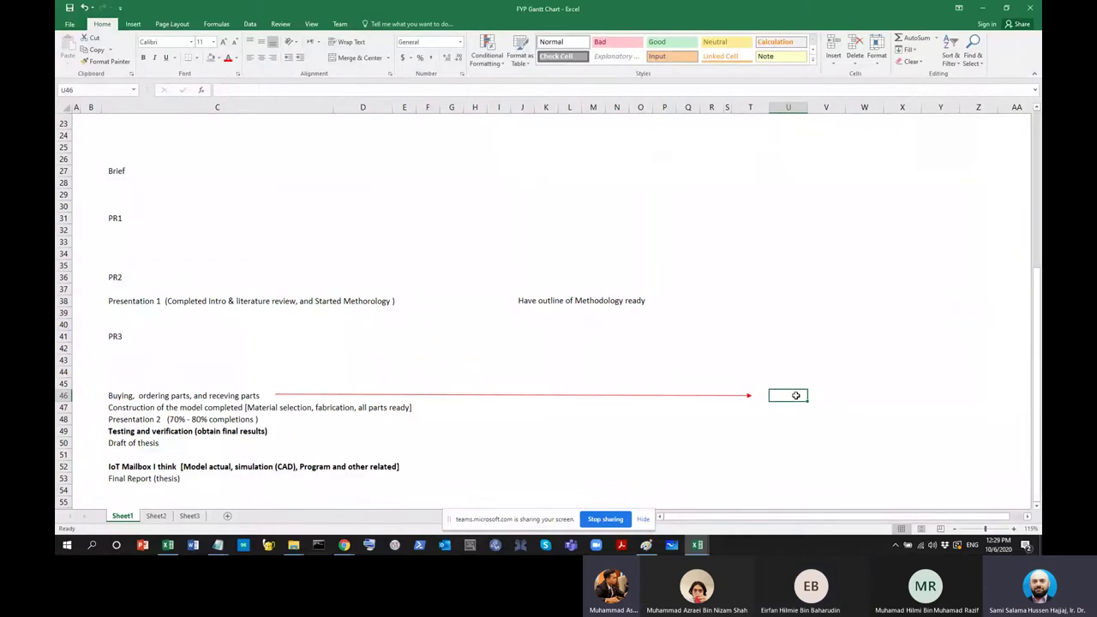
pyautogui.write('Know what u want ?')
pyautogui.press('Return')
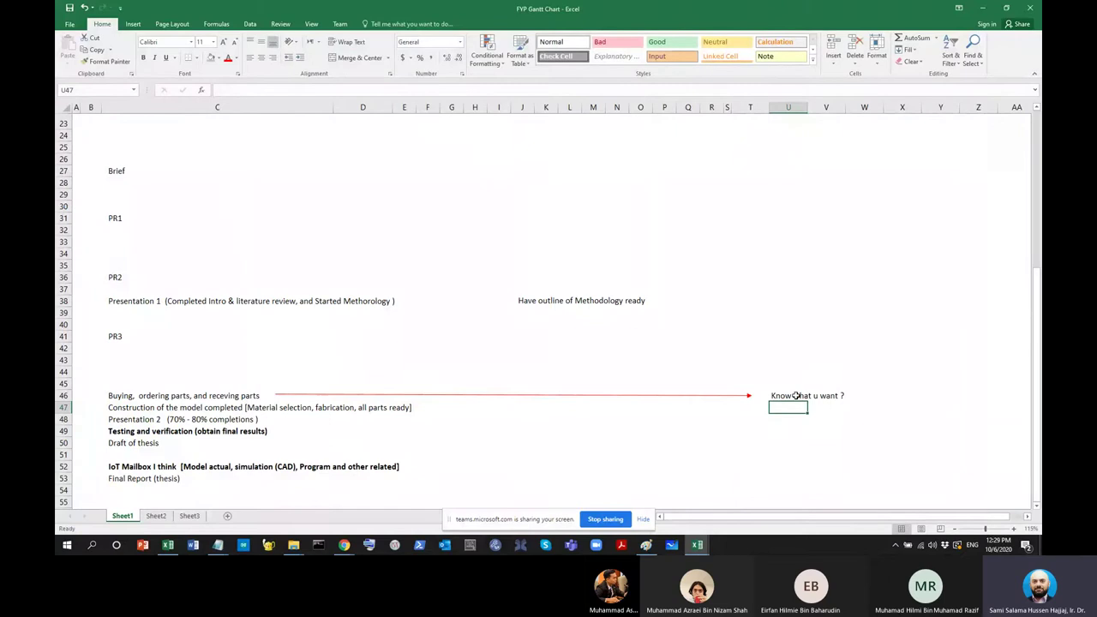
pyautogui.write('Id')
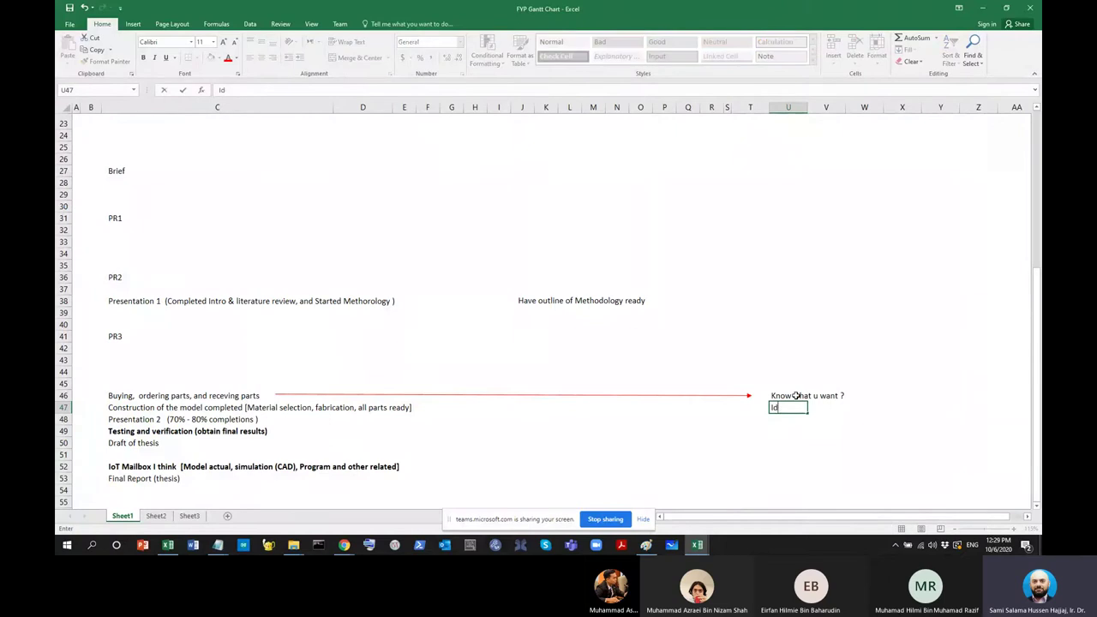
pyautogui.write('entify sources (shops, o')
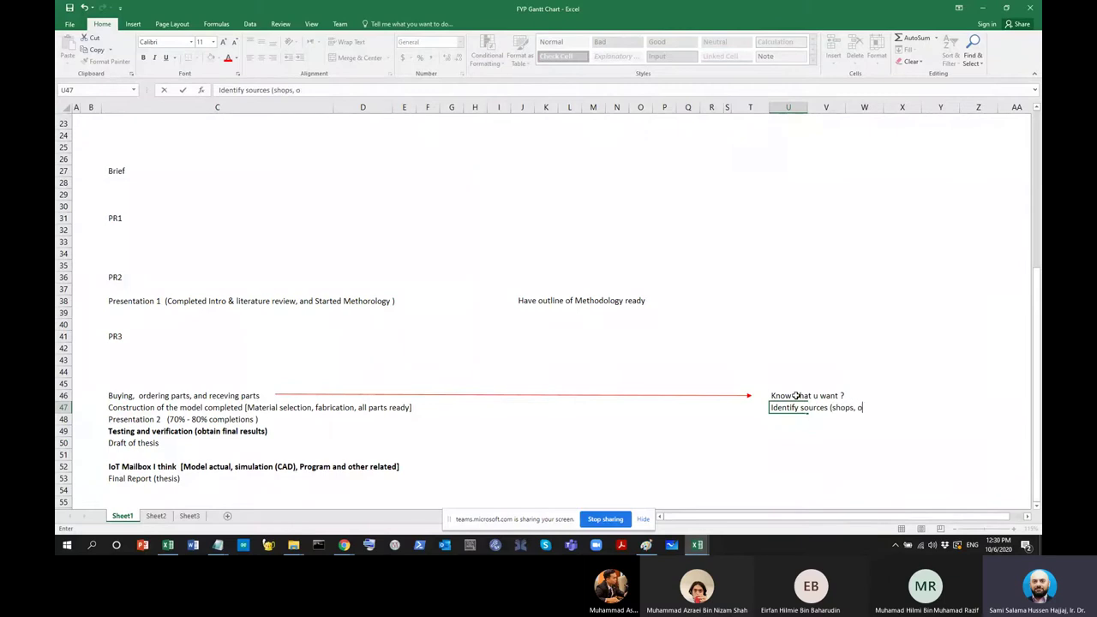
pyautogui.write('nline)')
pyautogui.press('Return')
# Enter "Make the order" in U48 and "do the paperwork" in U49
pyautogui.write('Make the order')
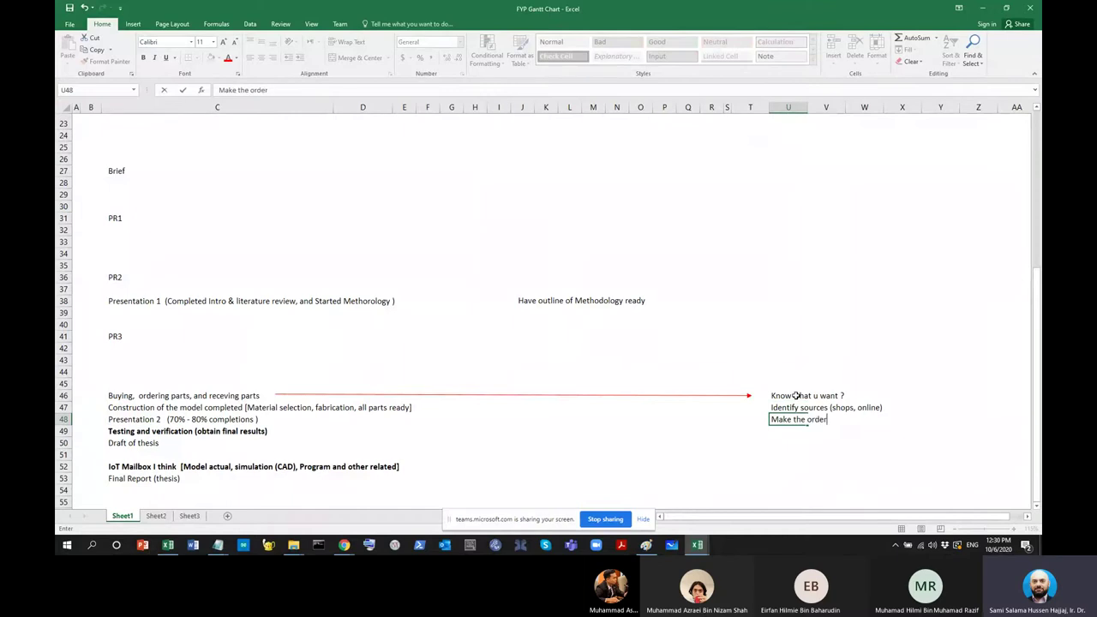
pyautogui.press('Return')
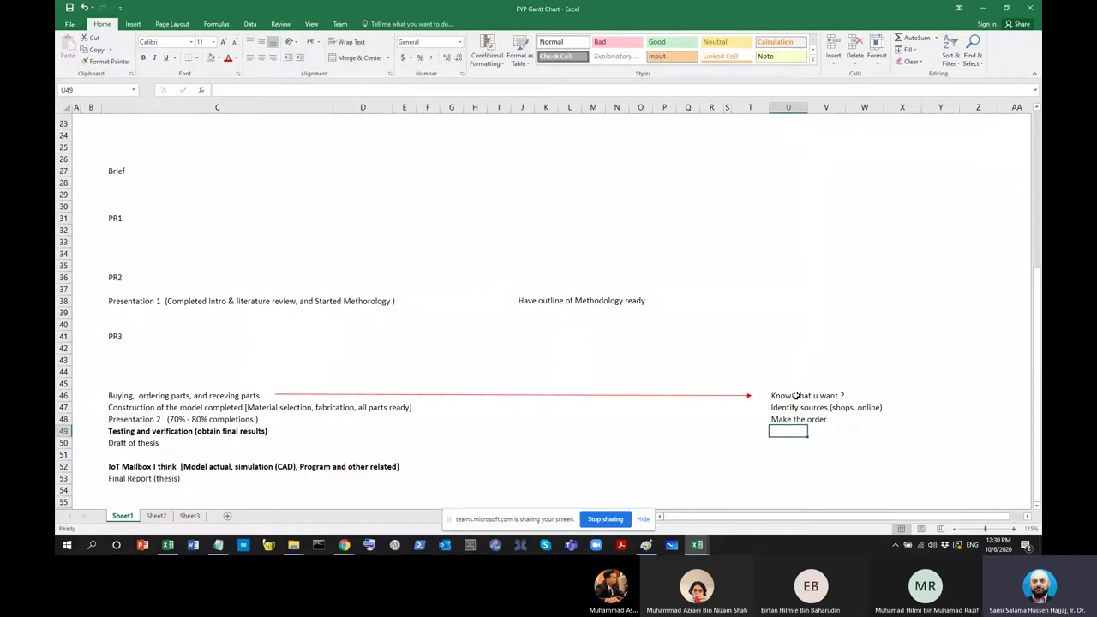
pyautogui.write('do the ')
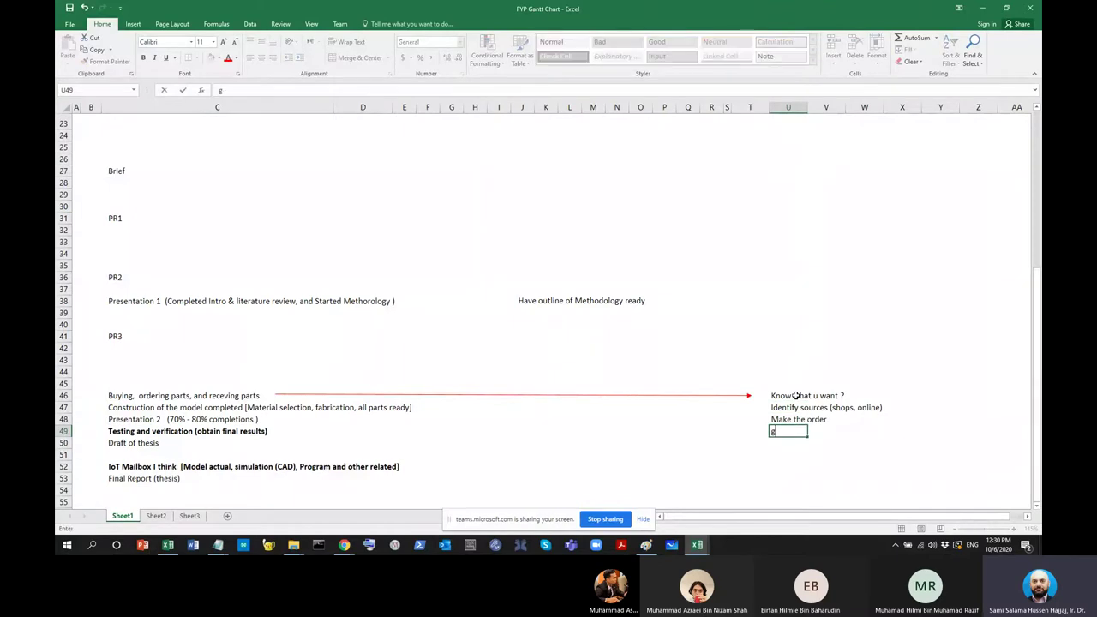
pyautogui.write('paperwork')
pyautogui.press('Return')
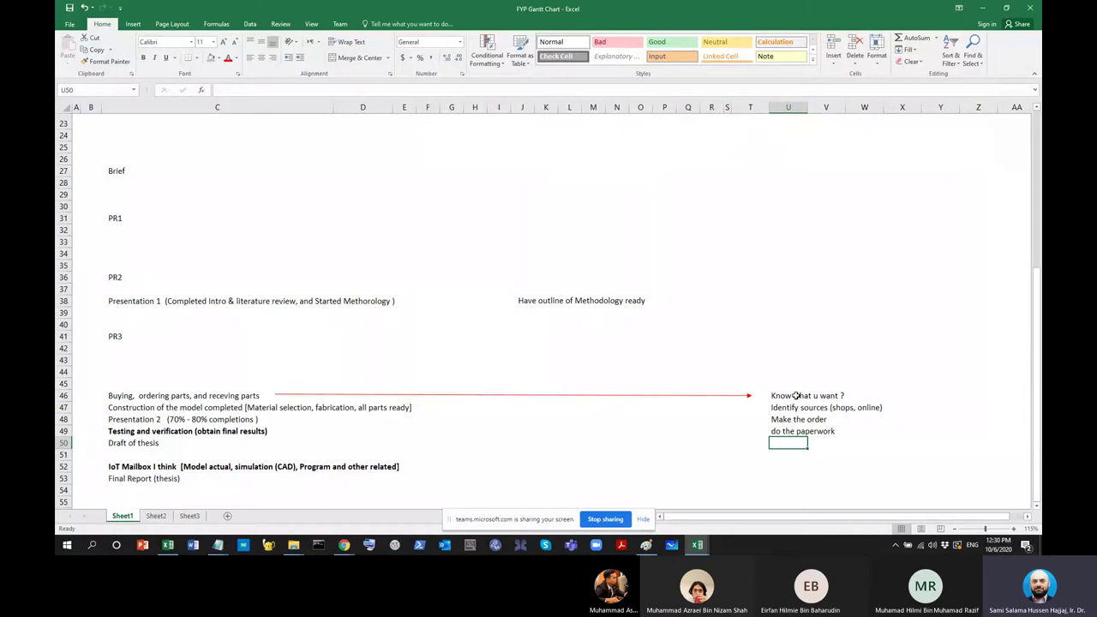
# Enter "submit for approval and wait it" in U50 below the paperwork entry
pyautogui.write('submti')
pyautogui.press('BackSpace')
pyautogui.press('BackSpace')
pyautogui.write('it')
pyautogui.write(' form')
pyautogui.press('BackSpace')
pyautogui.press('BackSpace')
pyautogui.press('BackSpace')
pyautogui.write('or approval and wait it')
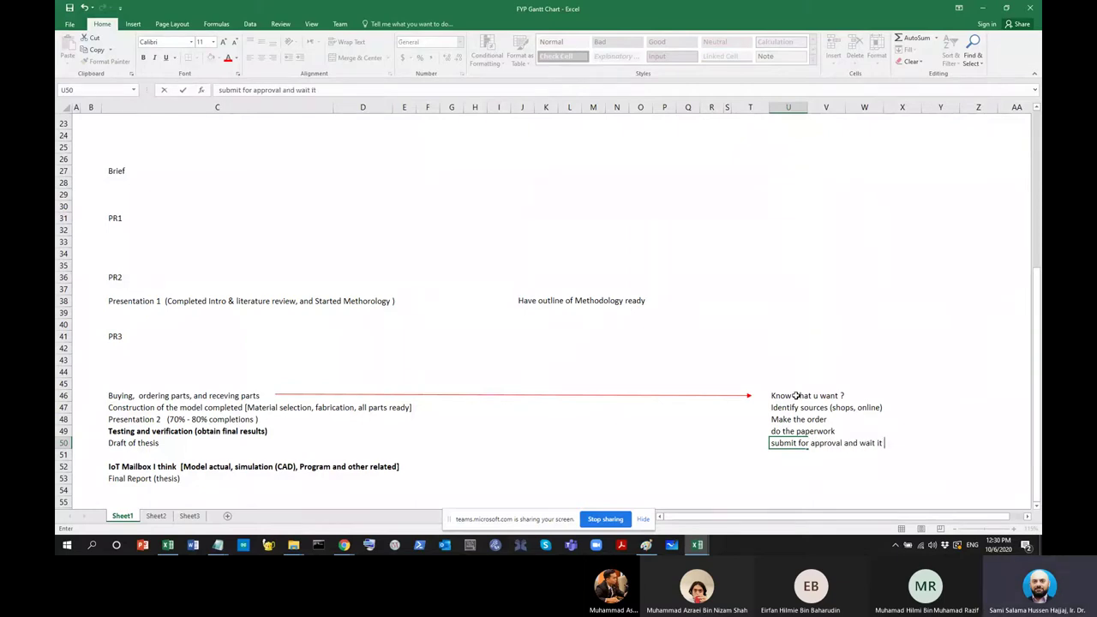
pyautogui.press('Return')
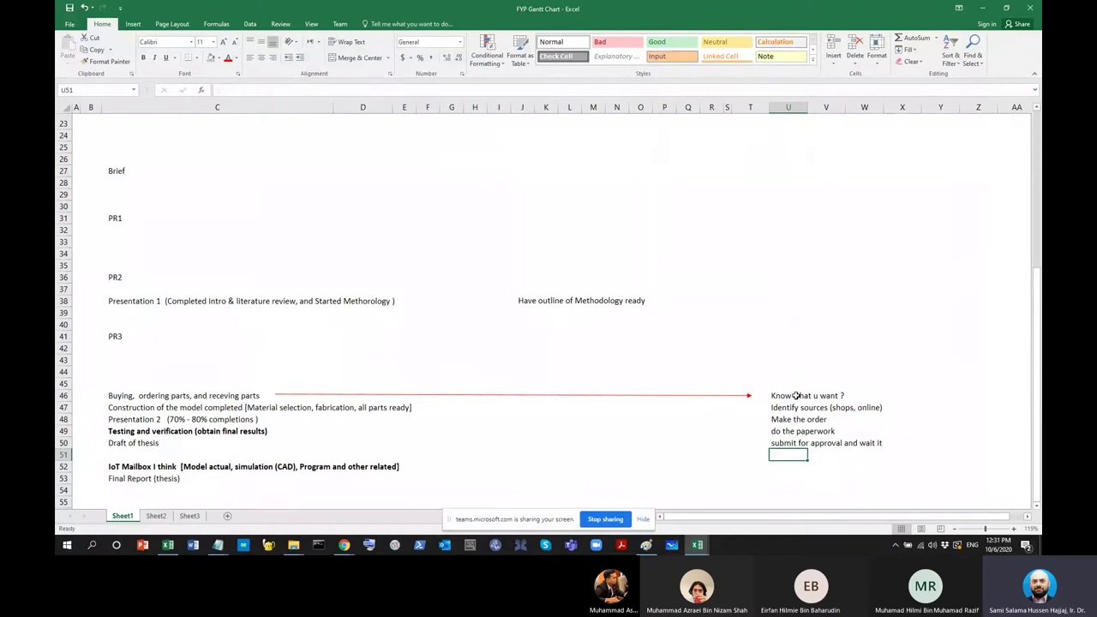
# Enter "buy the item" in U51 and "wait for delivery" in U52
pyautogui.write('buy the item')
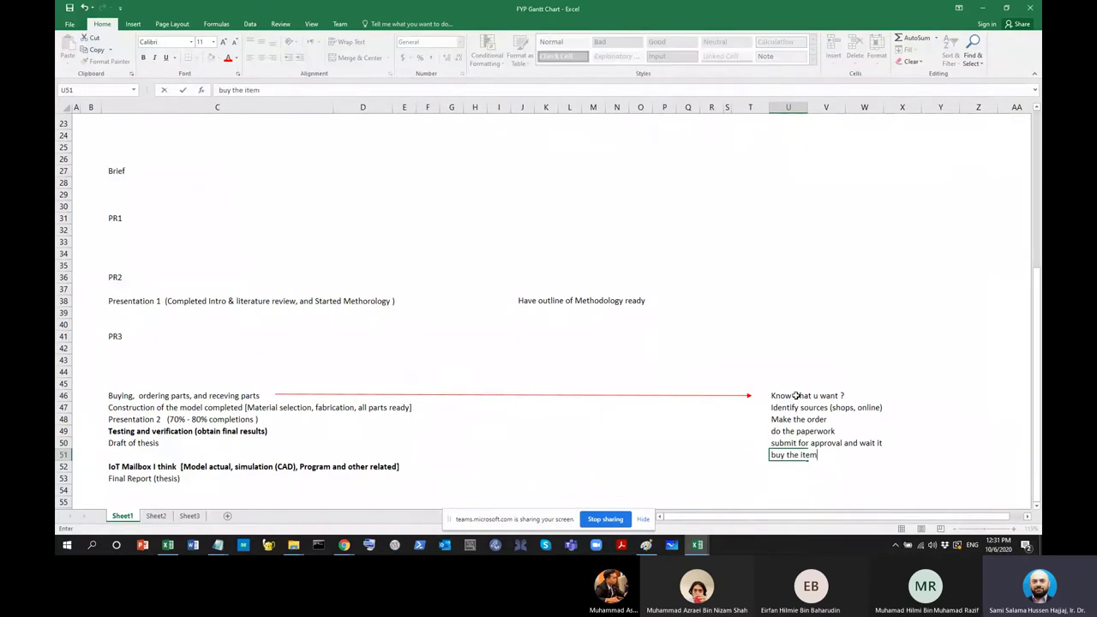
pyautogui.press('Return')
pyautogui.write('wait f')
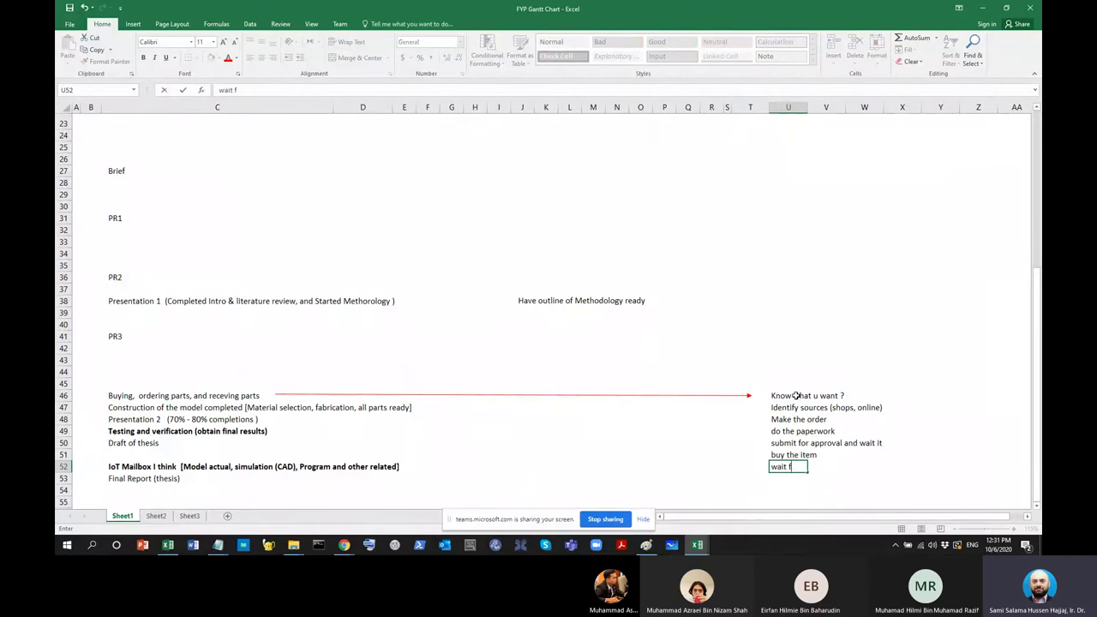
pyautogui.write('or delivery')
pyautogui.press('Return')
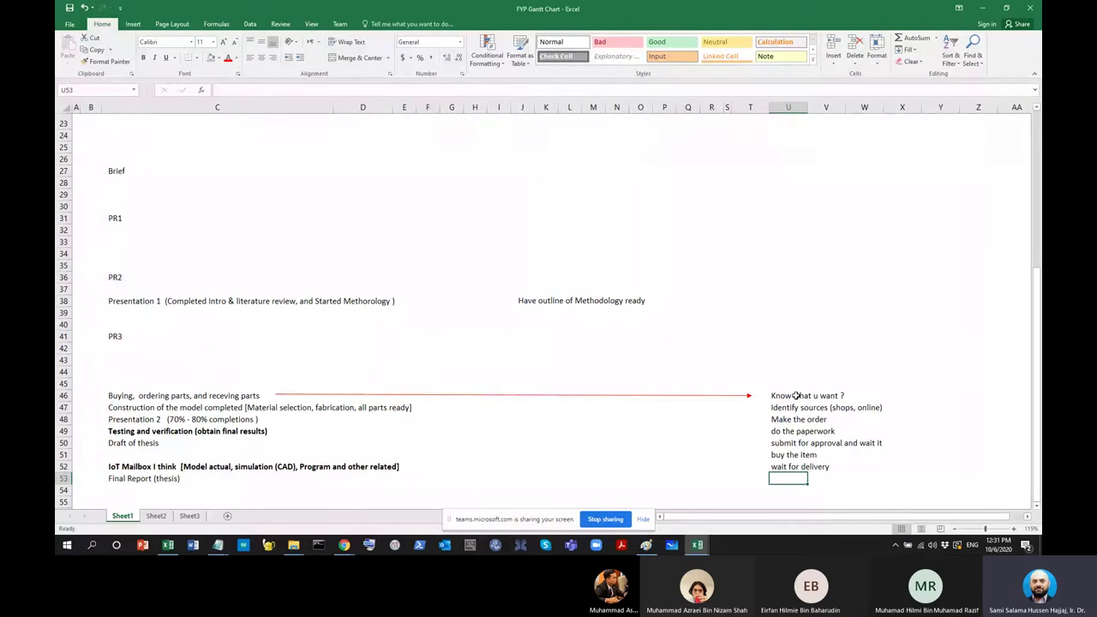
# Enter "submit the claim" in U53 below the delivery entry
pyautogui.write('sub')
pyautogui.write('mit the claim')
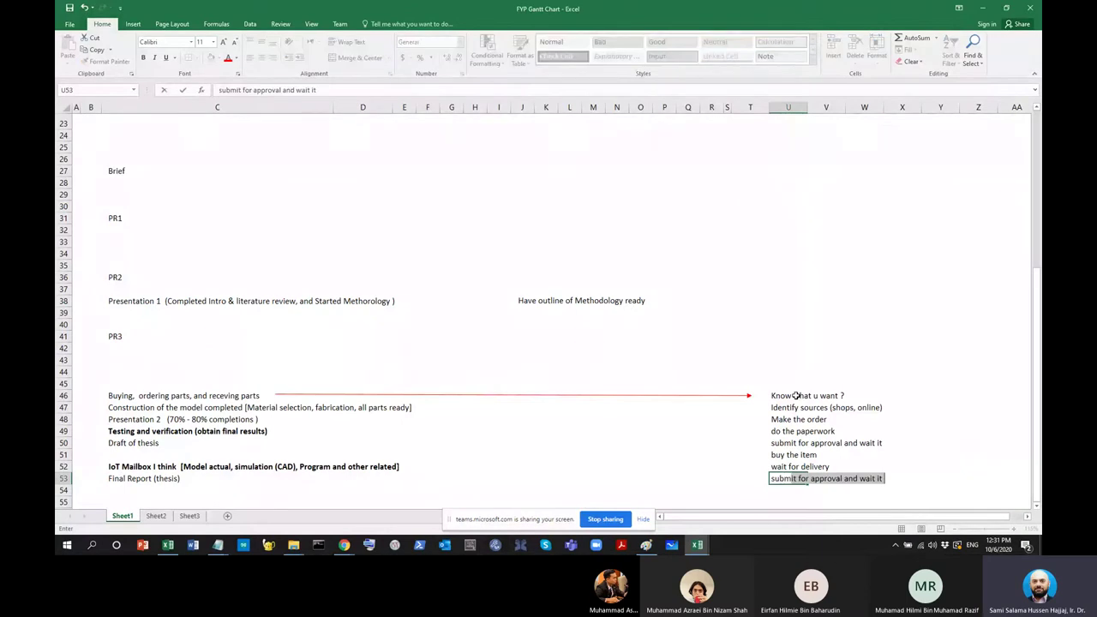
pyautogui.press('Return')
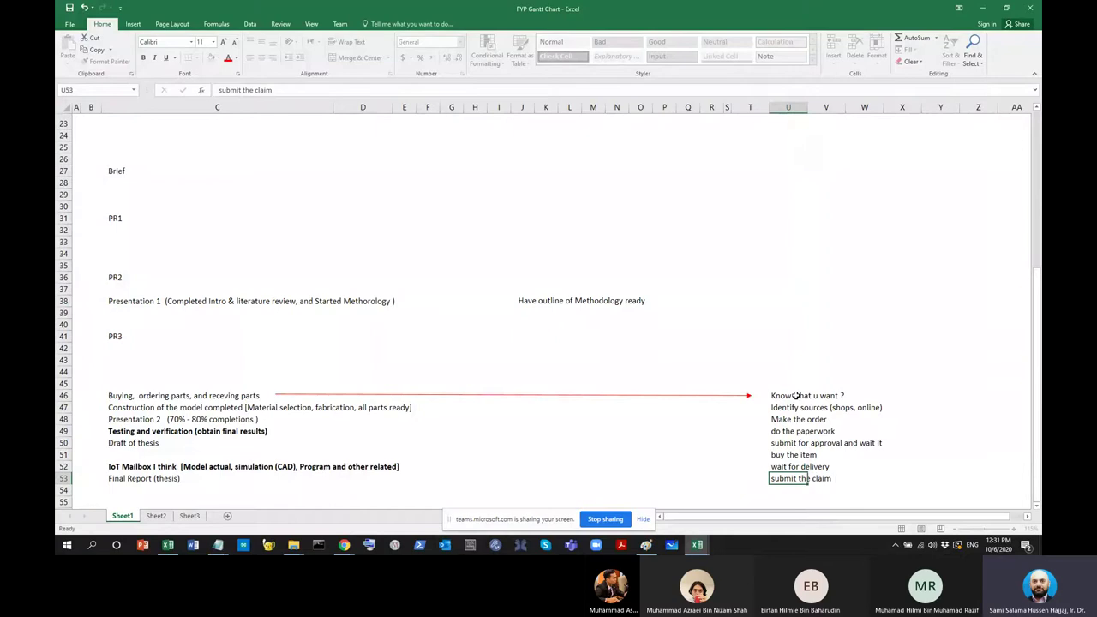
pyautogui.press('Up')
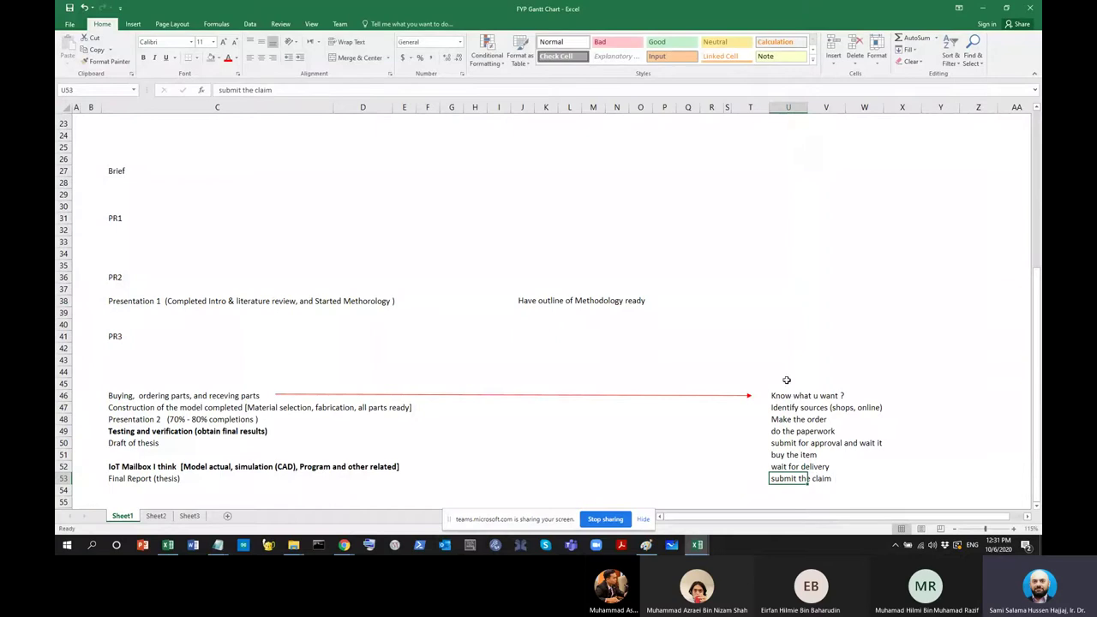
# Append "& Submit the claim" to the "buy the item" entry in U51
pyautogui.click(835, 455)
pyautogui.click(789, 455)
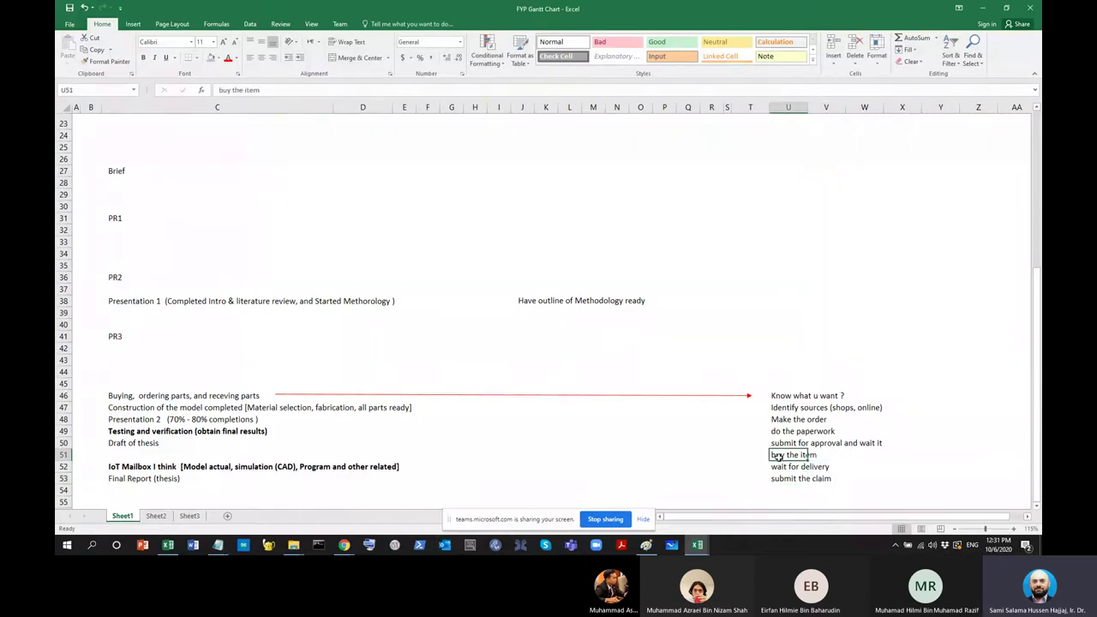
pyautogui.click(313, 91)
pyautogui.write('& S')
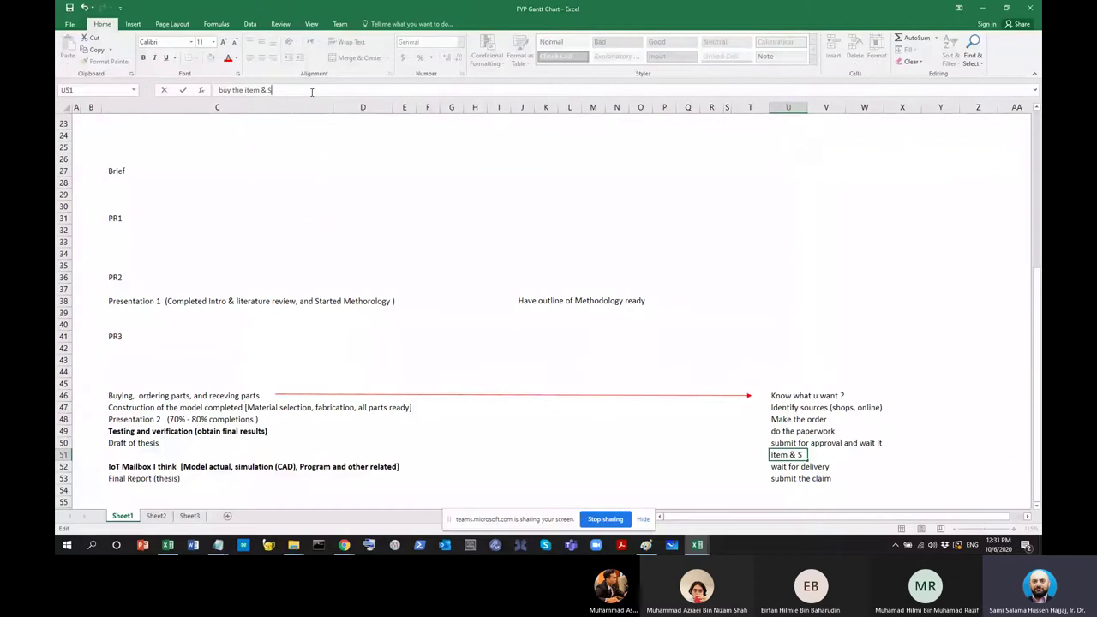
pyautogui.write('ubmit the claim')
pyautogui.press('Return')
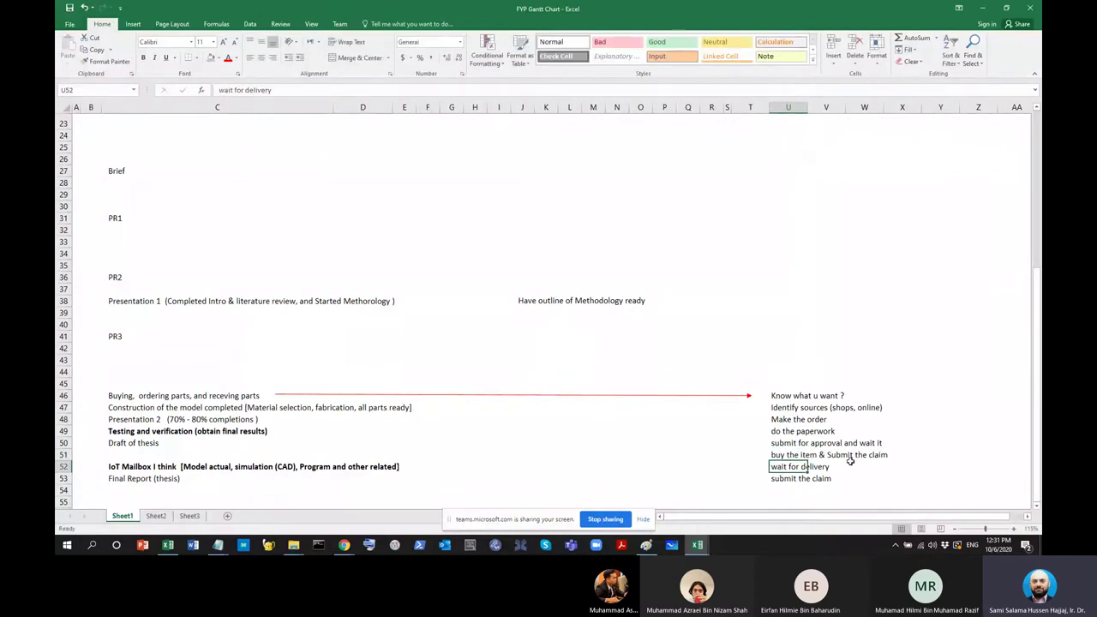
# Append "& to be compensated" to the "wait for delivery" entry in U52
pyautogui.click(306, 90)
pyautogui.write('&w')
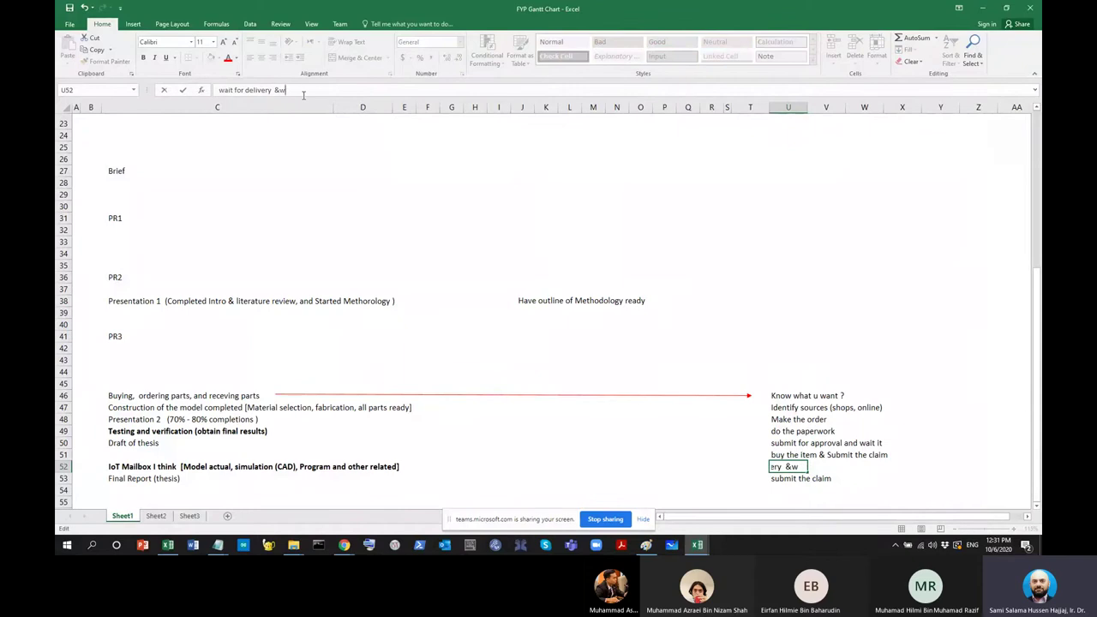
pyautogui.press('BackSpace')
pyautogui.write('to be compensated')
pyautogui.press('Return')
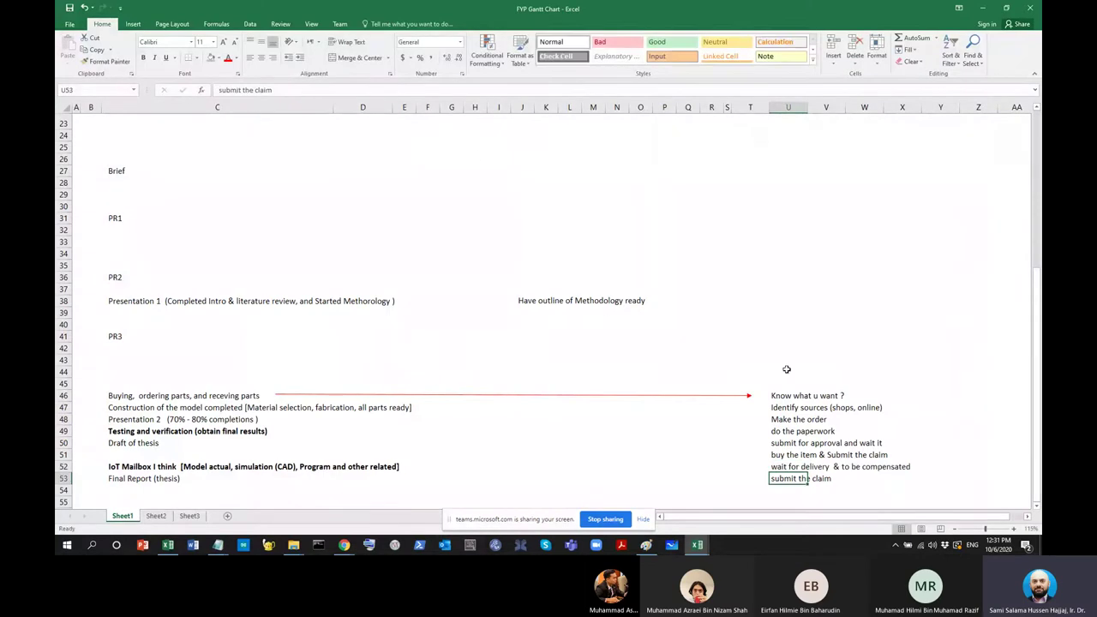
# Clear the "submit the claim" entry from U53
pyautogui.click(813, 478)
pyautogui.press('BackSpace')
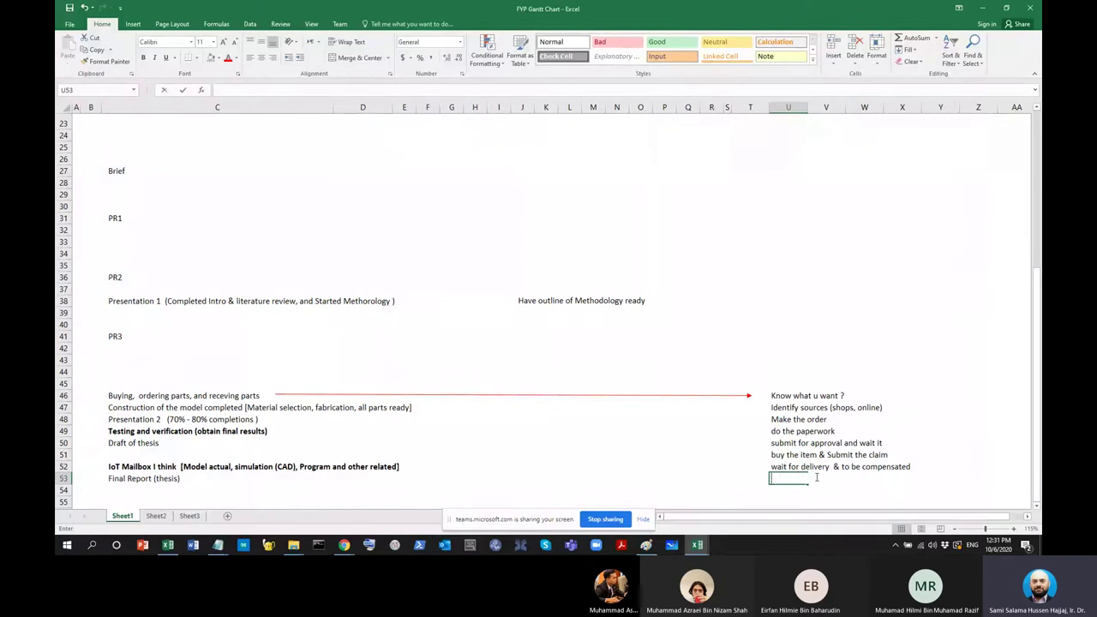
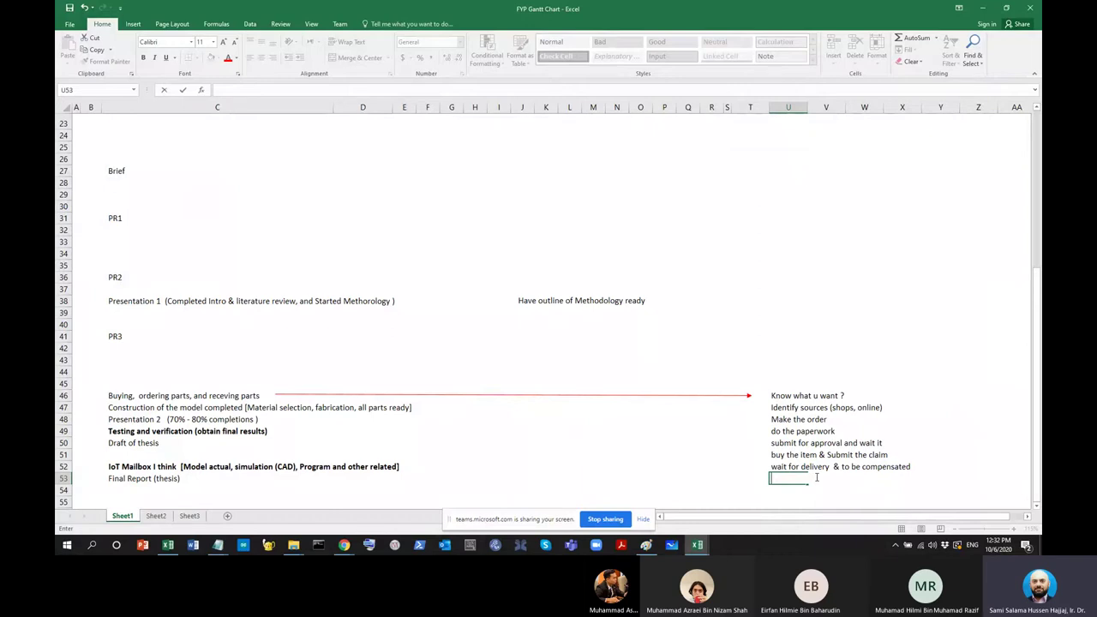
pyautogui.press('Up')
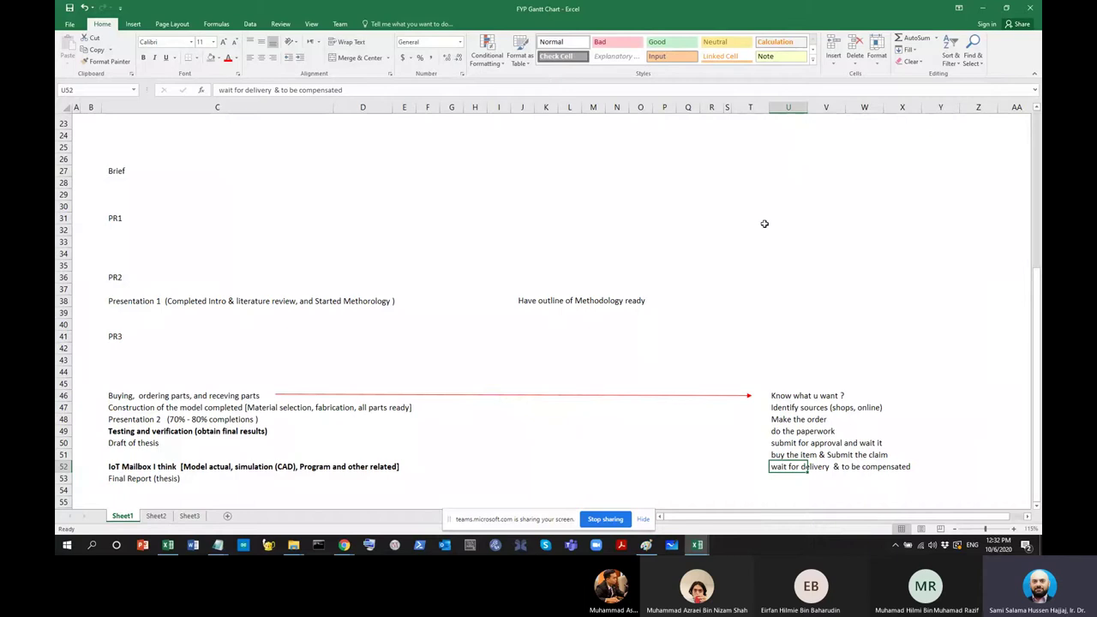
# Capitalize the first letter of the delivery entry in U52 so it starts with "Wait"
pyautogui.doubleClick(774, 467)
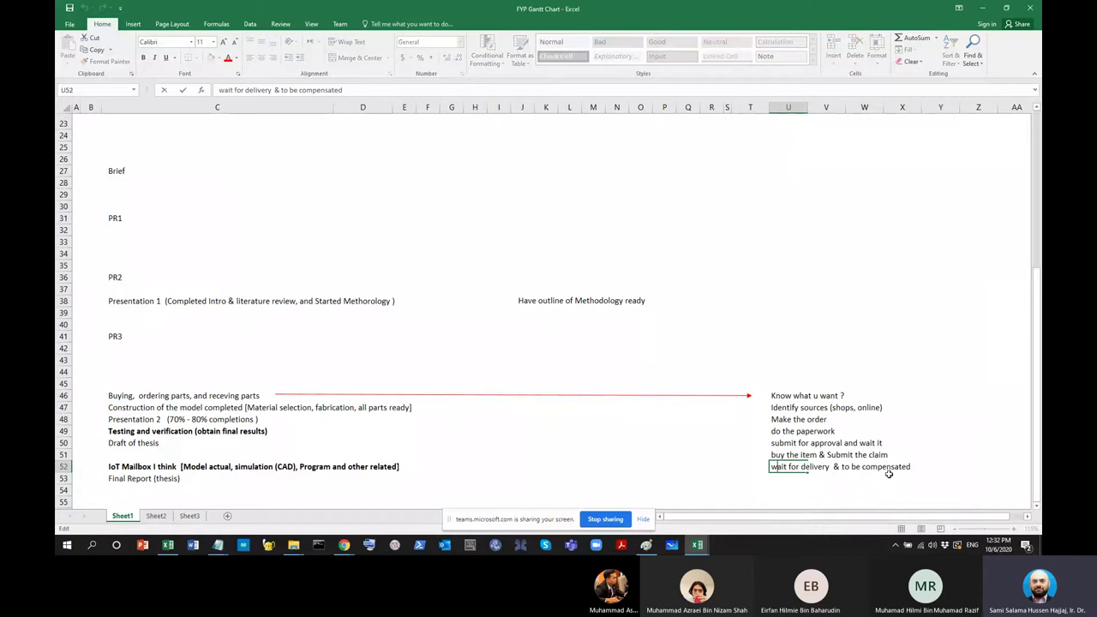
pyautogui.press('Delete')
pyautogui.write('W')
pyautogui.press('Return')
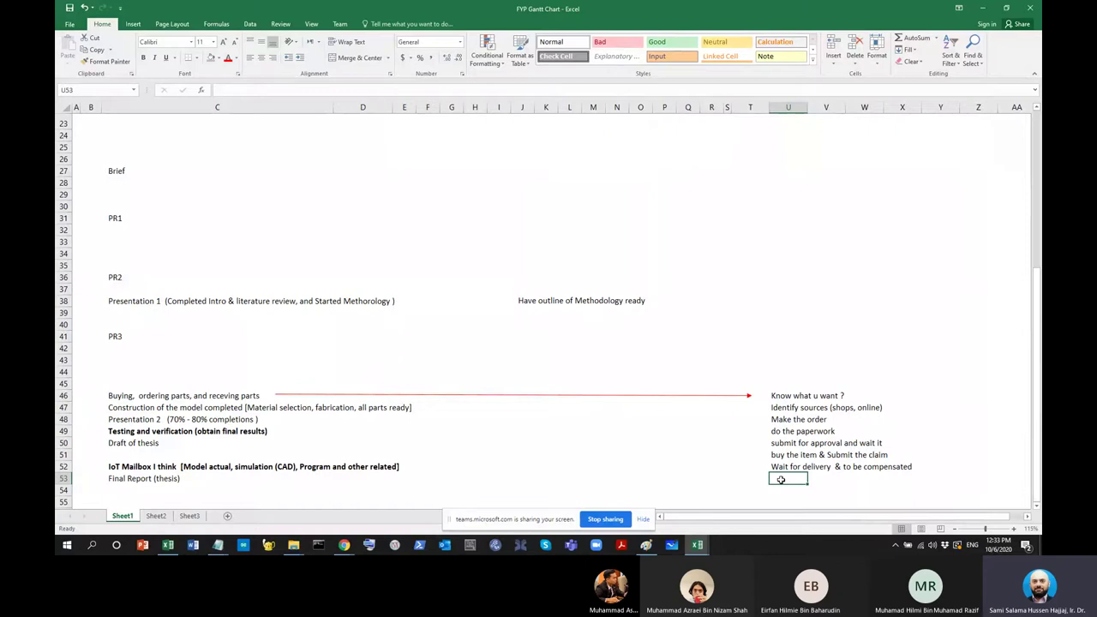
# Enter "receive items and your money" in U53 as the last purchasing step
pyautogui.write('receive ites')
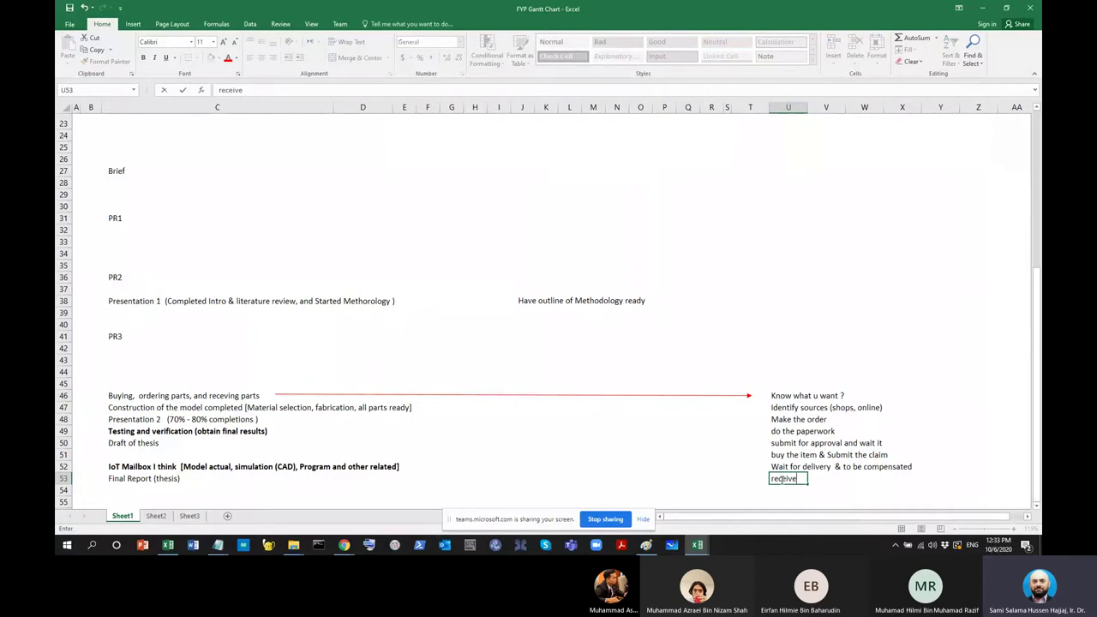
pyautogui.press('BackSpace')
pyautogui.write('ms and how')
pyautogui.press('BackSpace')
pyautogui.press('BackSpace')
pyautogui.press('BackSpace')
pyautogui.write('your money')
pyautogui.press('Return')
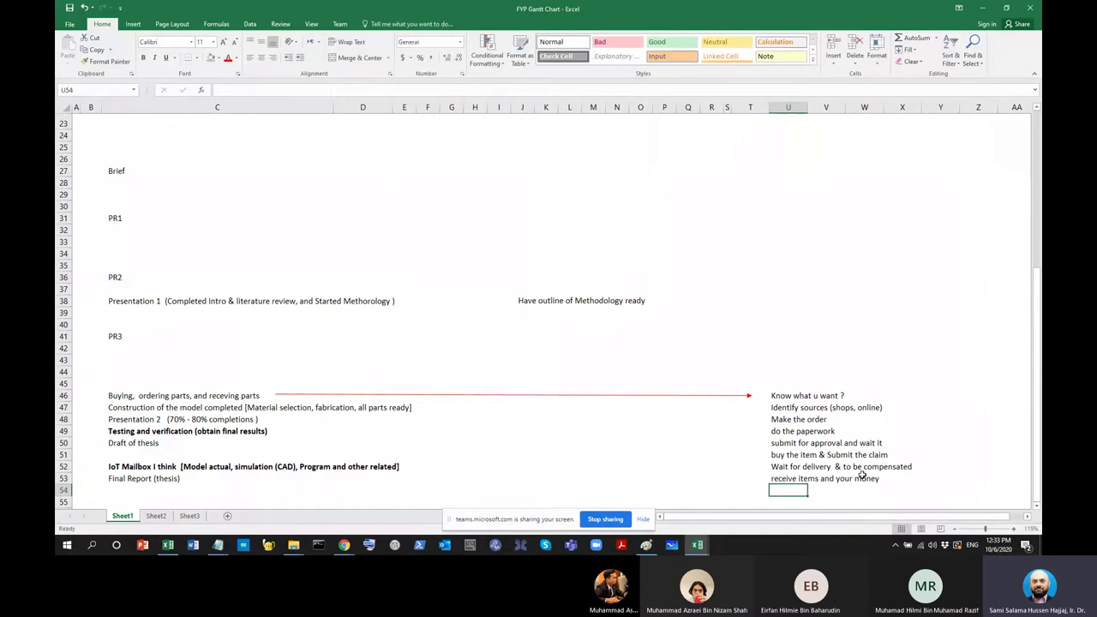
pyautogui.click(146, 397)
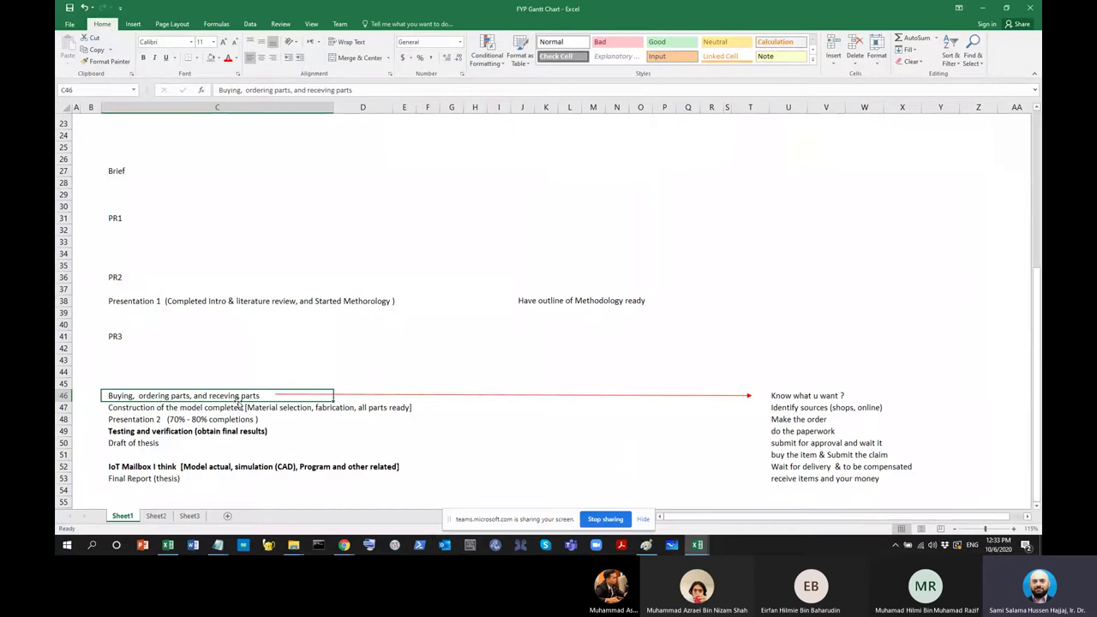
pyautogui.moveTo(787, 397); pyautogui.dragTo(890, 479)
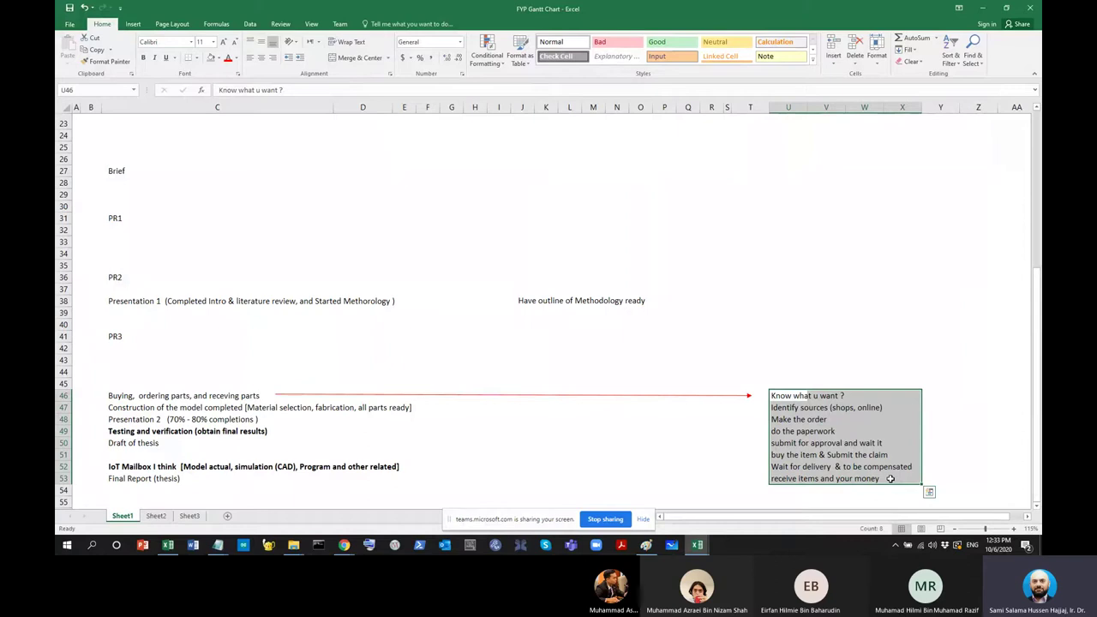
pyautogui.click(166, 396)
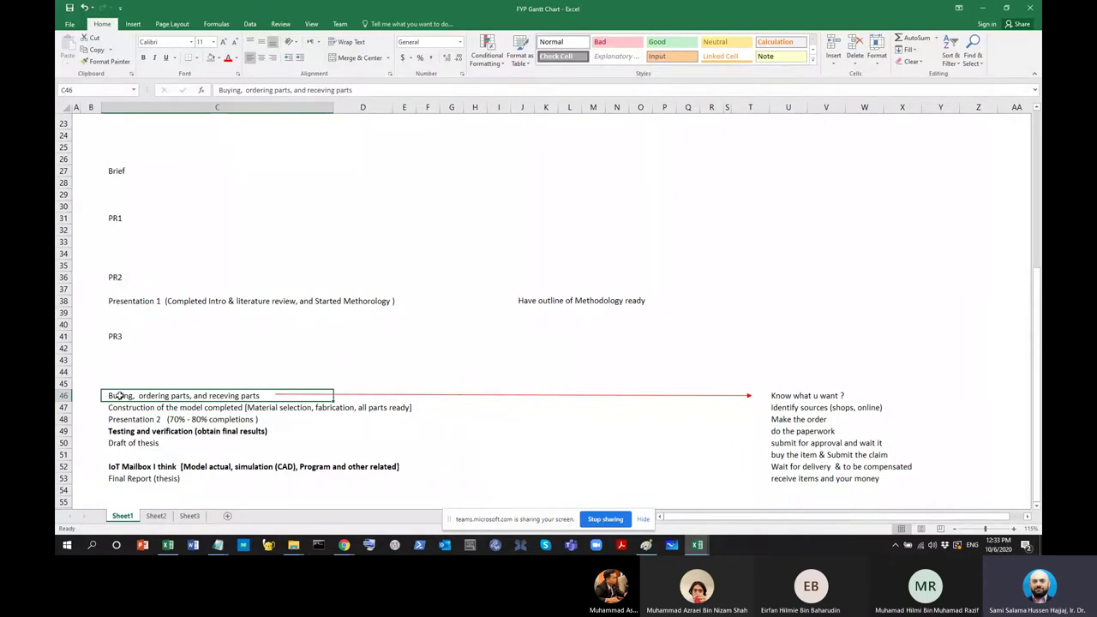
pyautogui.click(143, 57)
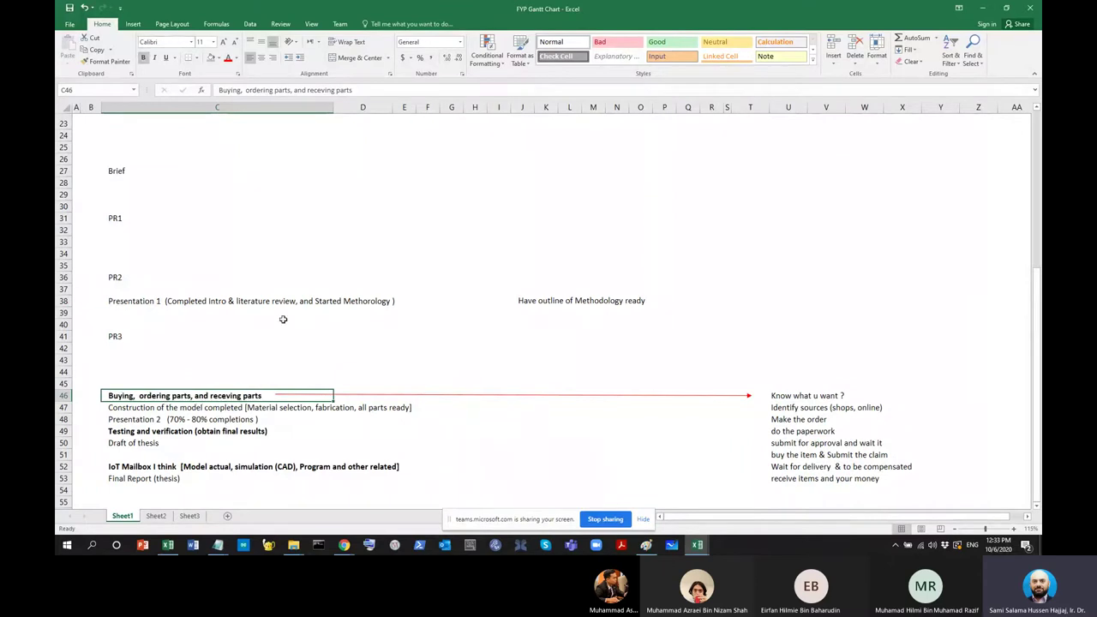
pyautogui.click(144, 59)
# Make the "Know what u want ?" entry in U46 bold
pyautogui.moveTo(792, 396); pyautogui.dragTo(873, 395)
pyautogui.click(143, 57)
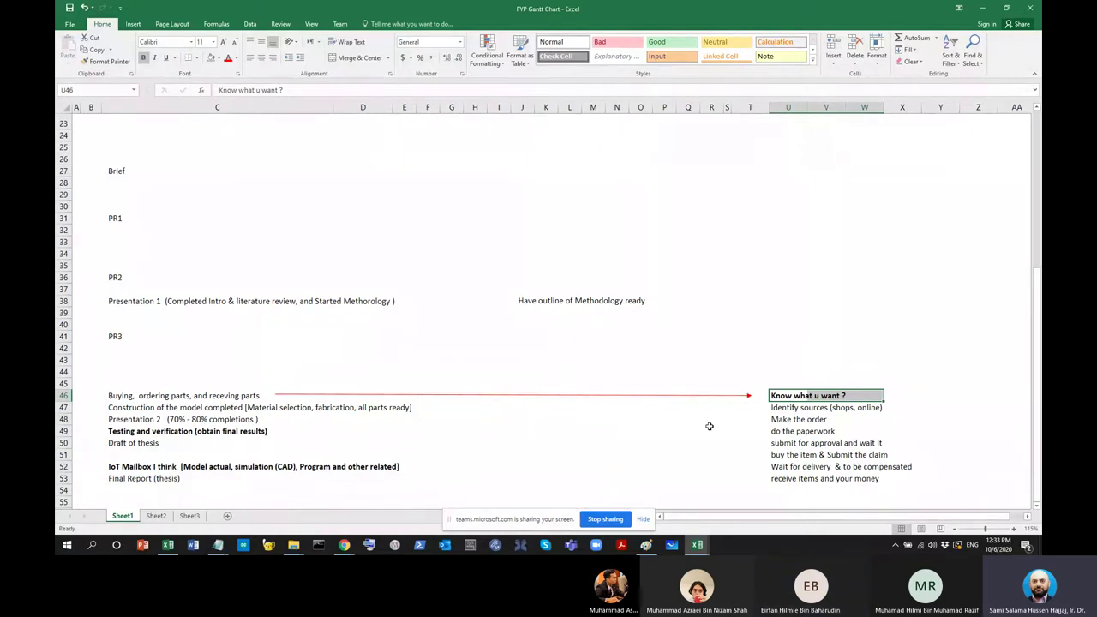
pyautogui.click(113, 395)
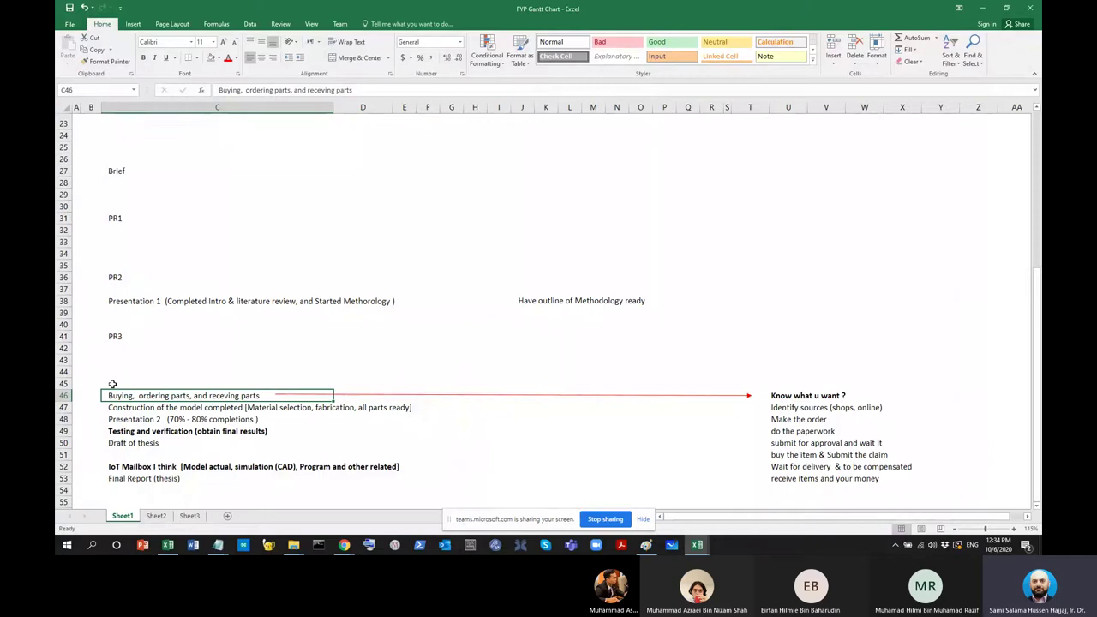
# Enter "complete the Methodology" in C45, directly above the parts-buying activity
pyautogui.click(113, 384)
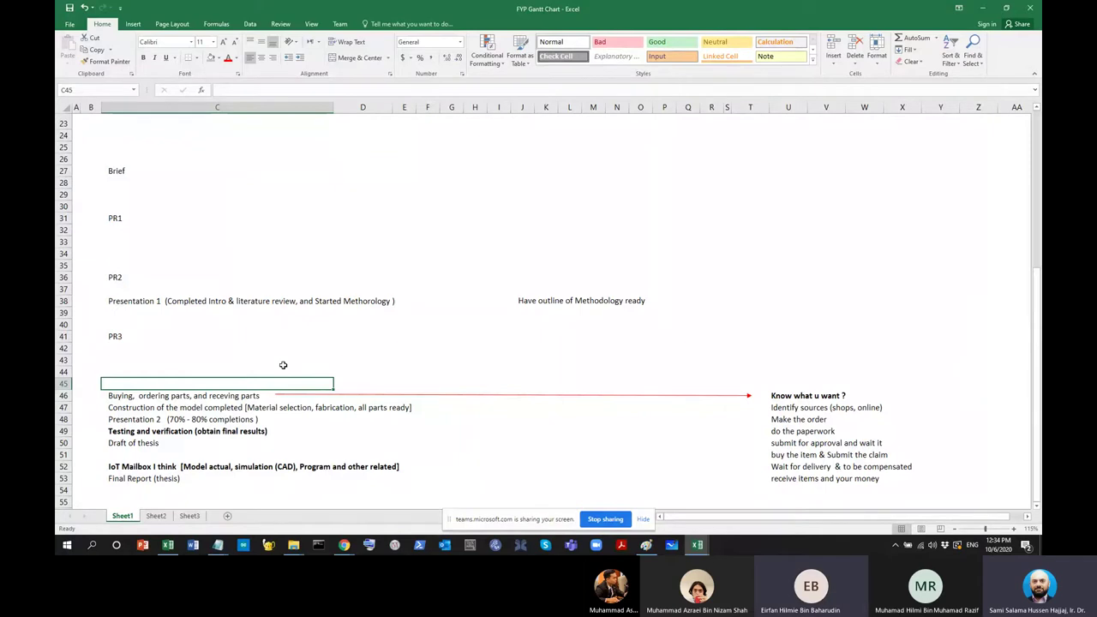
pyautogui.write('const')
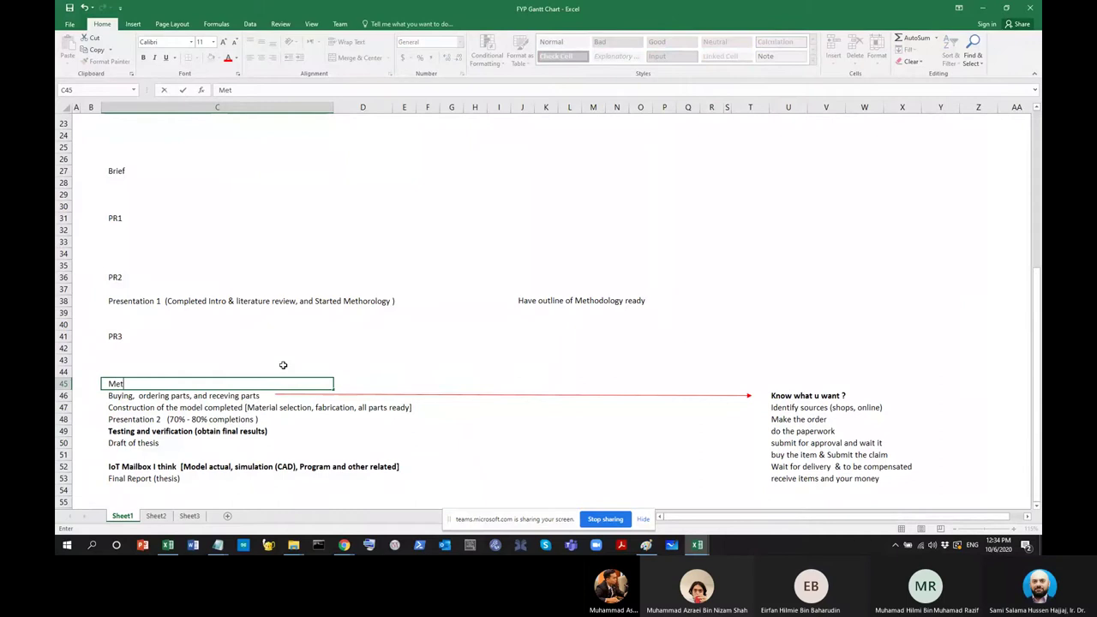
pyautogui.press('BackSpace')
pyautogui.press('BackSpace')
pyautogui.press('BackSpace')
pyautogui.press('BackSpace')
pyautogui.write('mple')
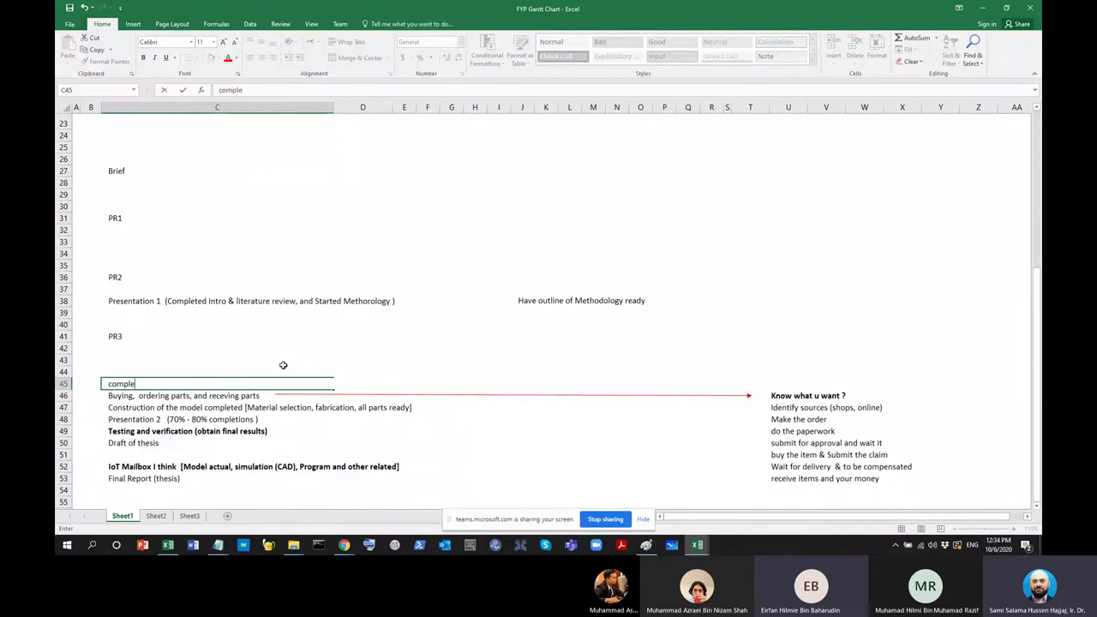
pyautogui.write('te the Methol')
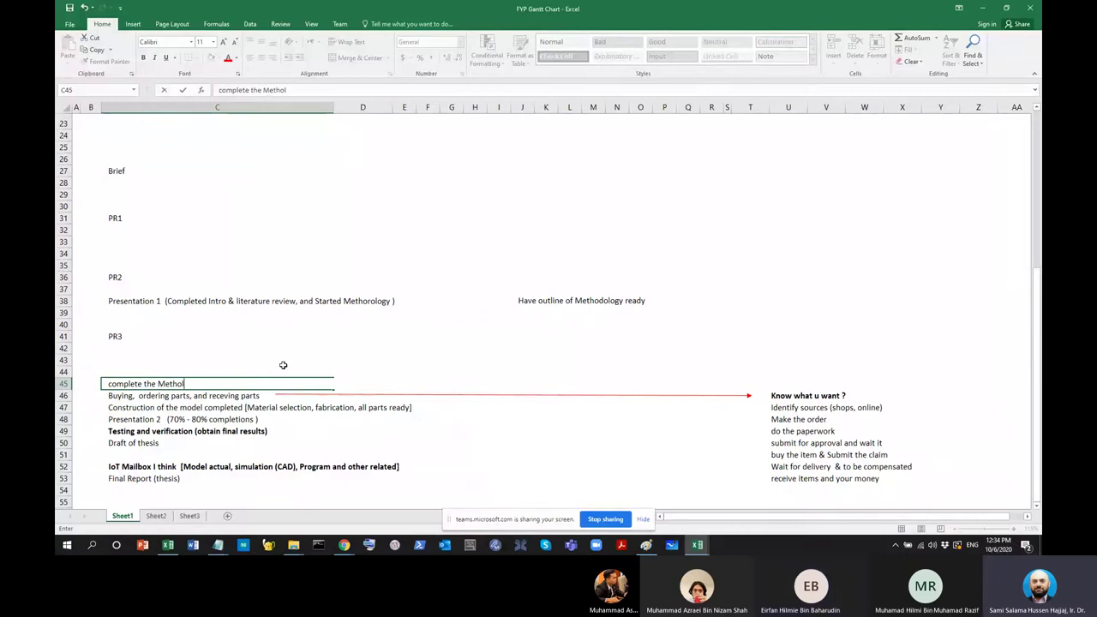
pyautogui.write('dology')
pyautogui.press('Return')
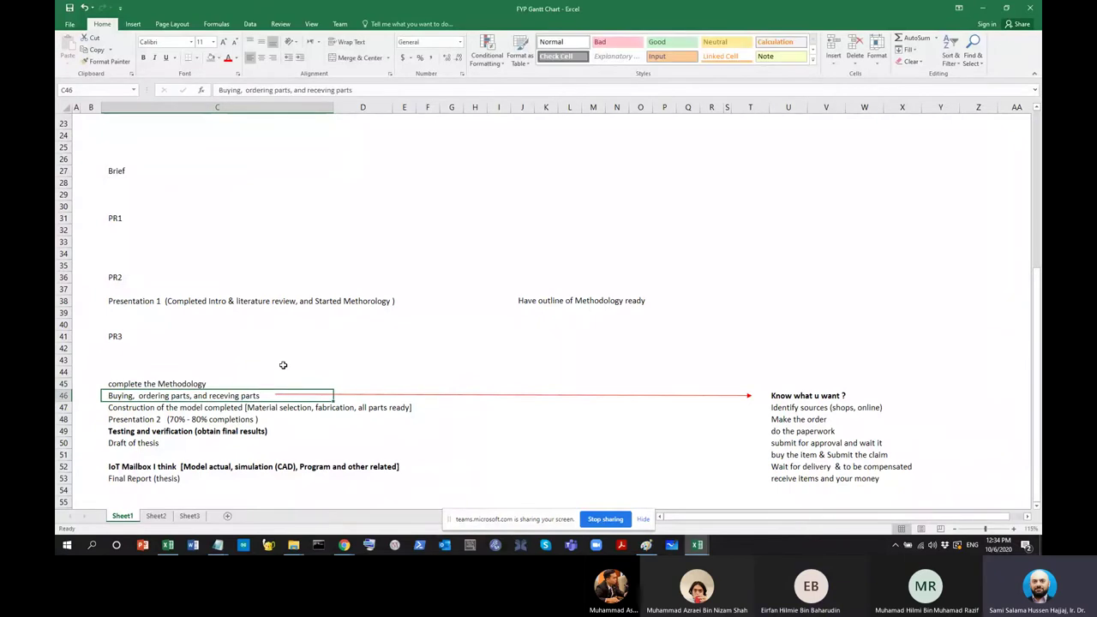
# Select the Presentation 1 entry in C38 to review its methodology requirement
pyautogui.click(341, 301)
pyautogui.click(319, 301)
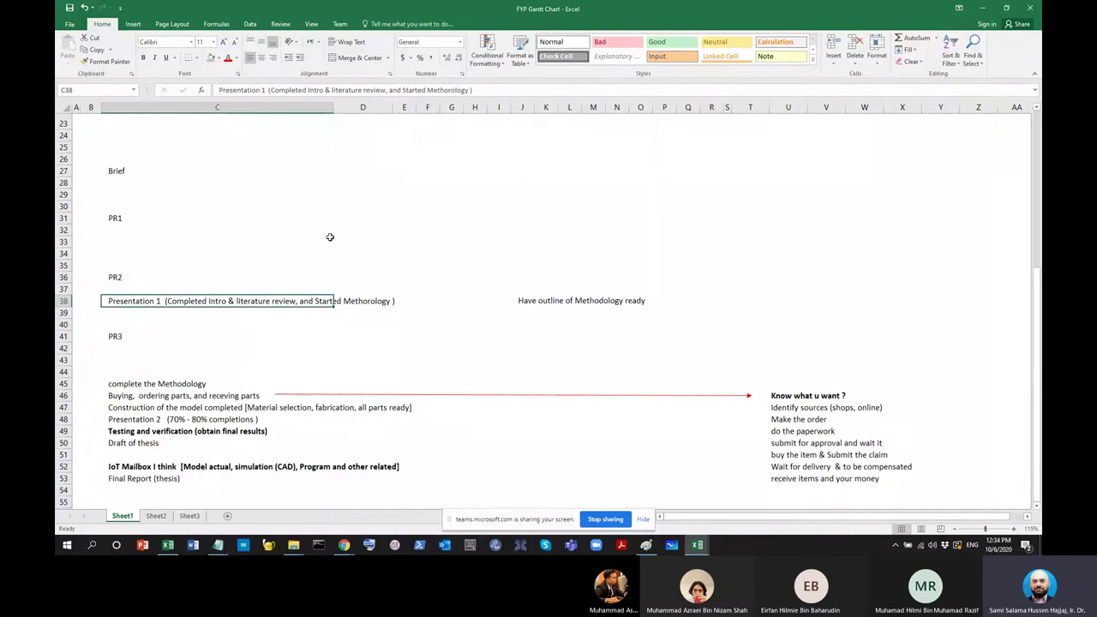
# Make the words "Started Methorology" in the Presentation 1 entry in C38 bold and red
pyautogui.moveTo(402, 89); pyautogui.dragTo(509, 89)
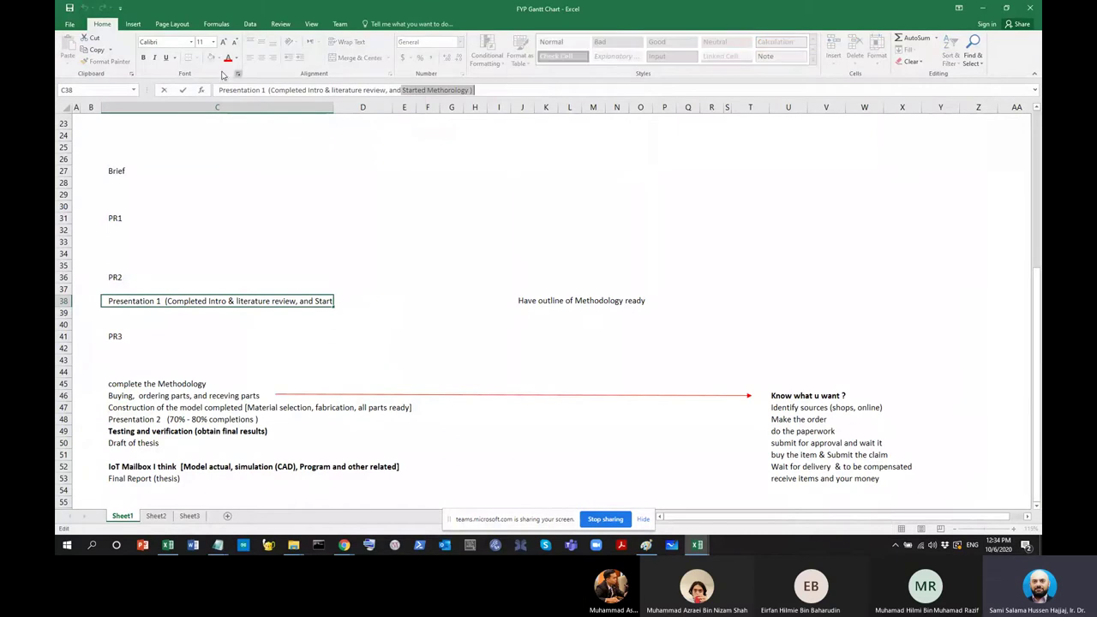
pyautogui.click(143, 58)
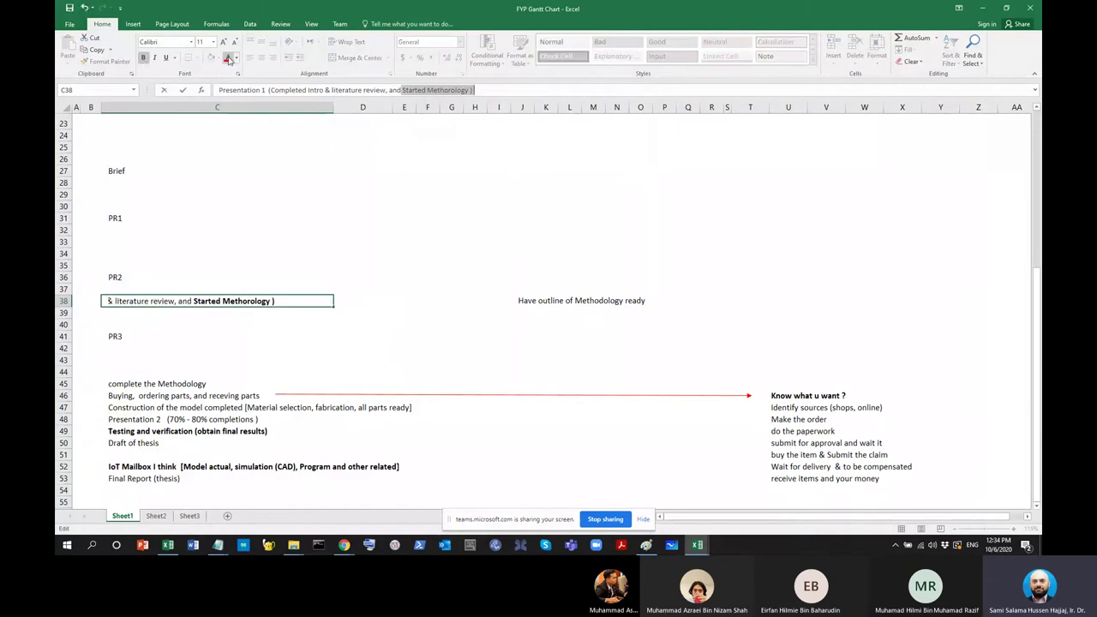
pyautogui.click(228, 58)
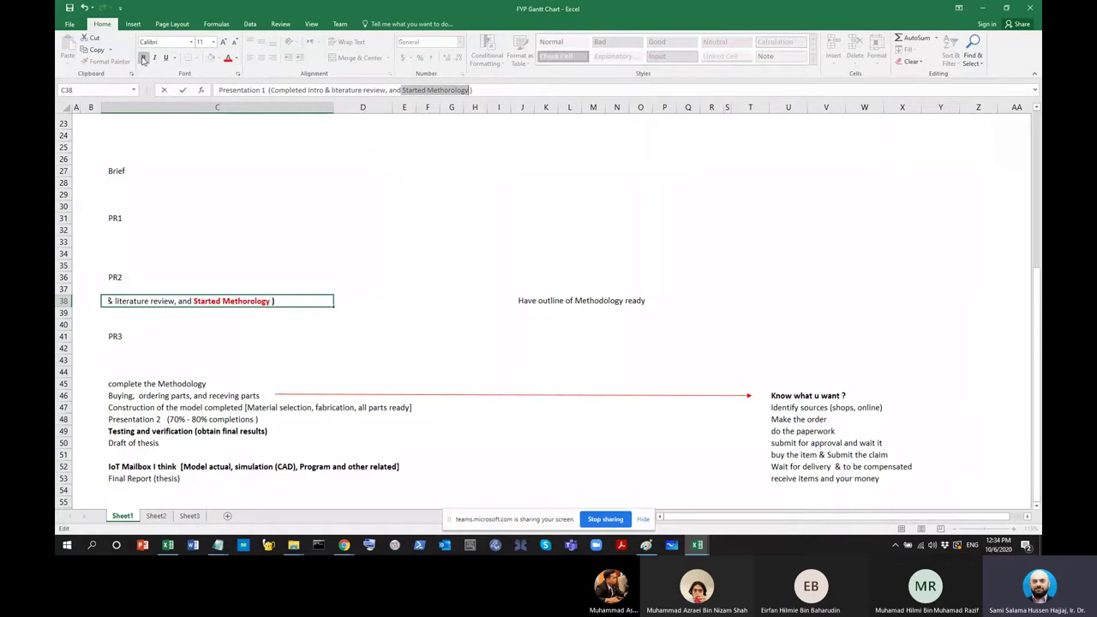
pyautogui.click(307, 321)
pyautogui.click(336, 300)
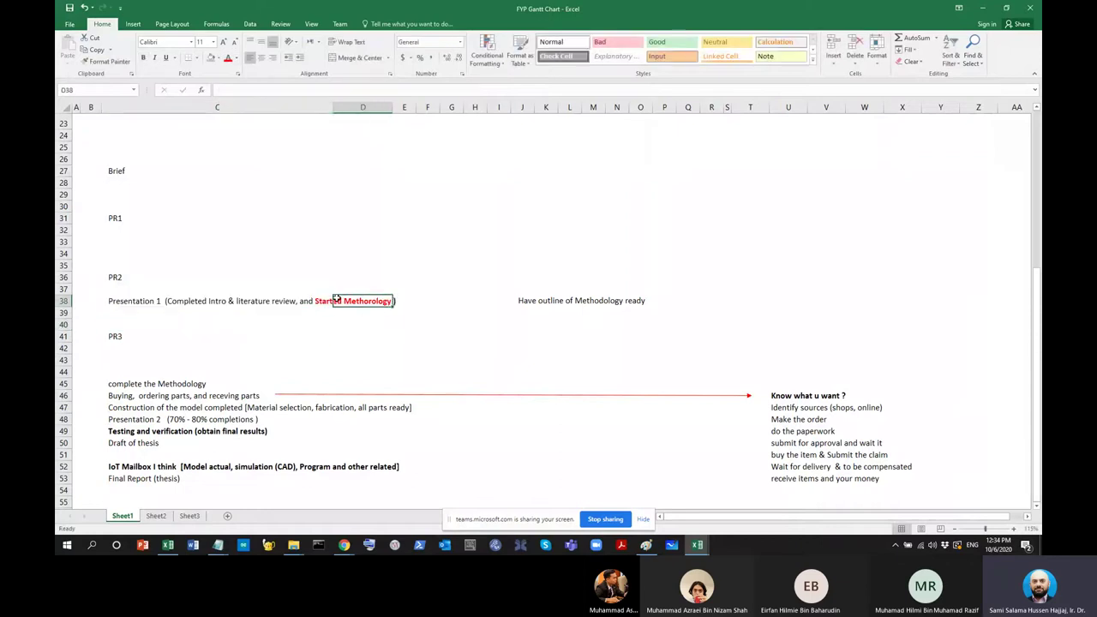
# Make "outline of Methodology" in the merged note beside Presentation 1 red and bold
pyautogui.click(525, 305)
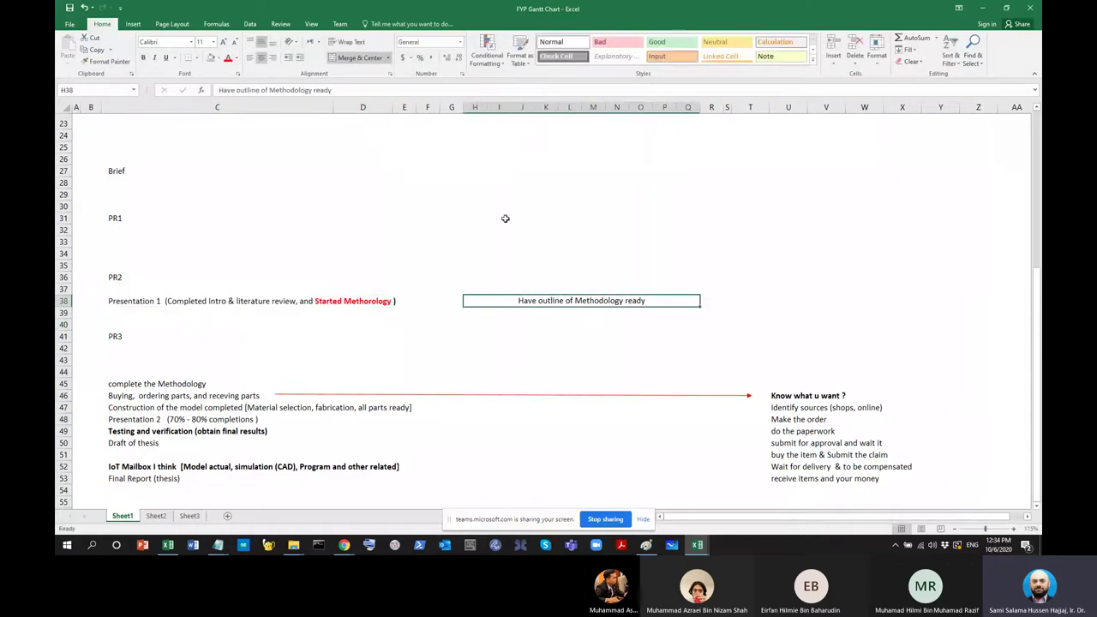
pyautogui.doubleClick(551, 301)
pyautogui.moveTo(539, 300); pyautogui.dragTo(623, 300)
pyautogui.click(228, 57)
pyautogui.click(143, 58)
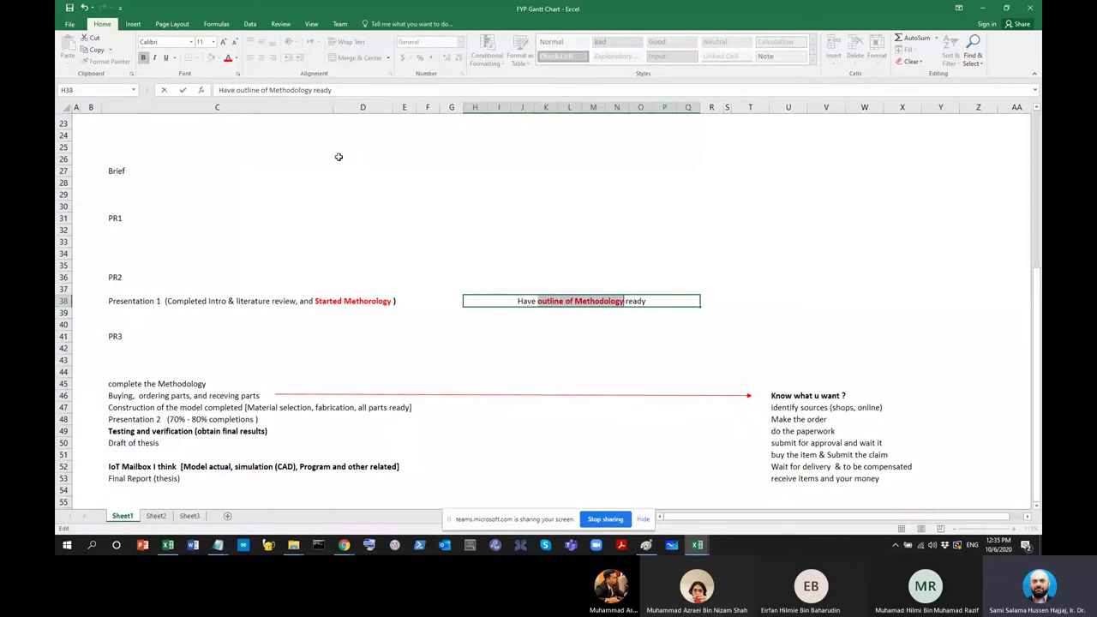
pyautogui.click(726, 325)
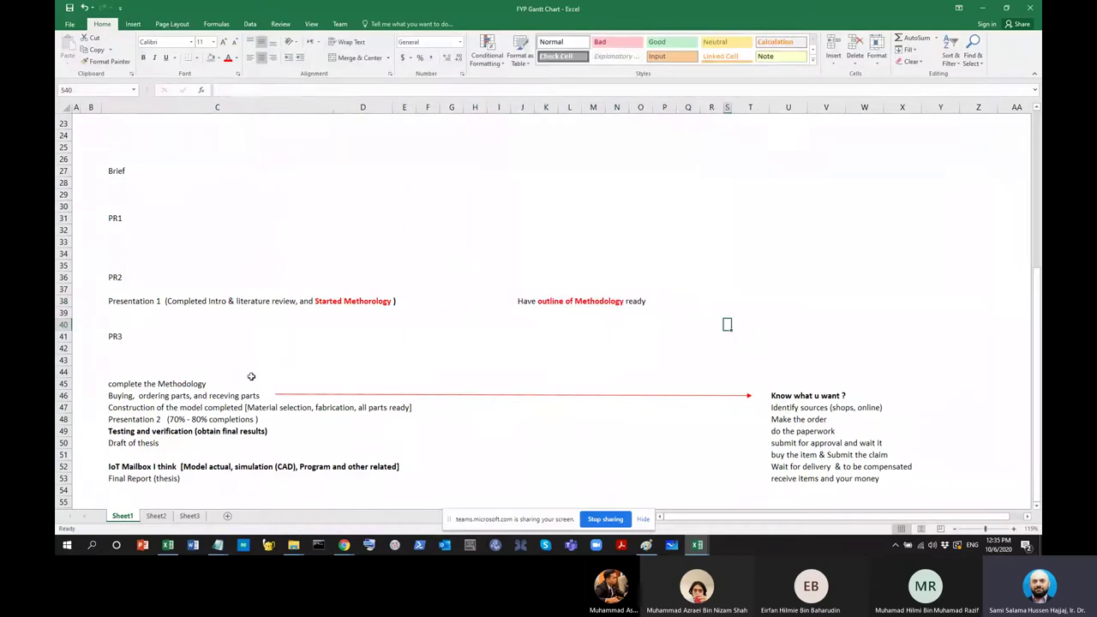
# Move the "complete the Methodology" entry from C45 up to C42, directly under PR3
pyautogui.click(788, 395)
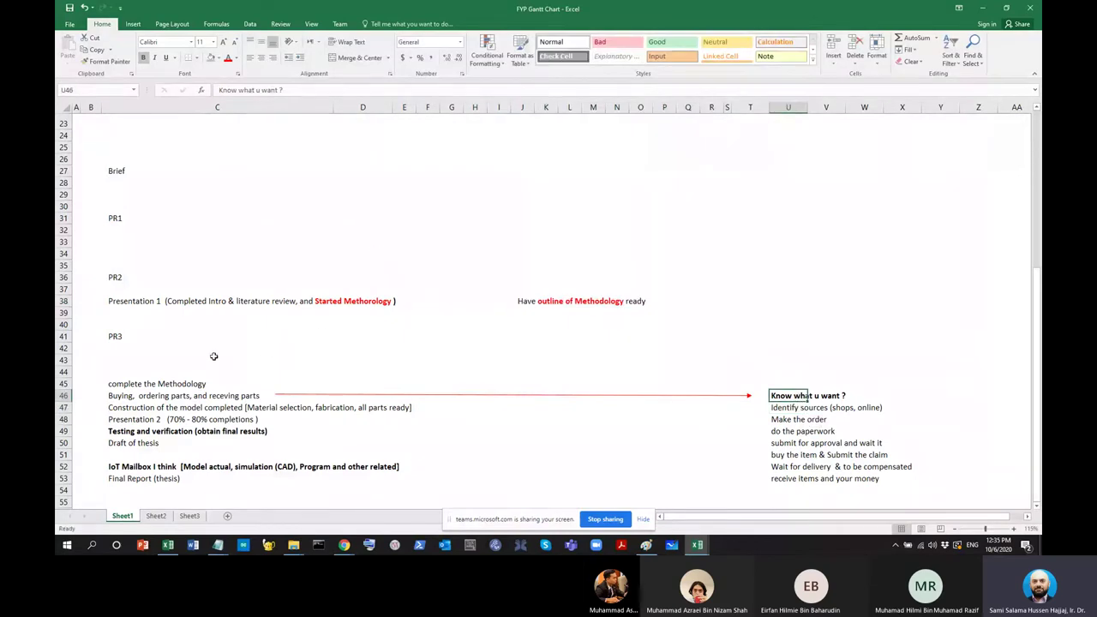
pyautogui.click(159, 385)
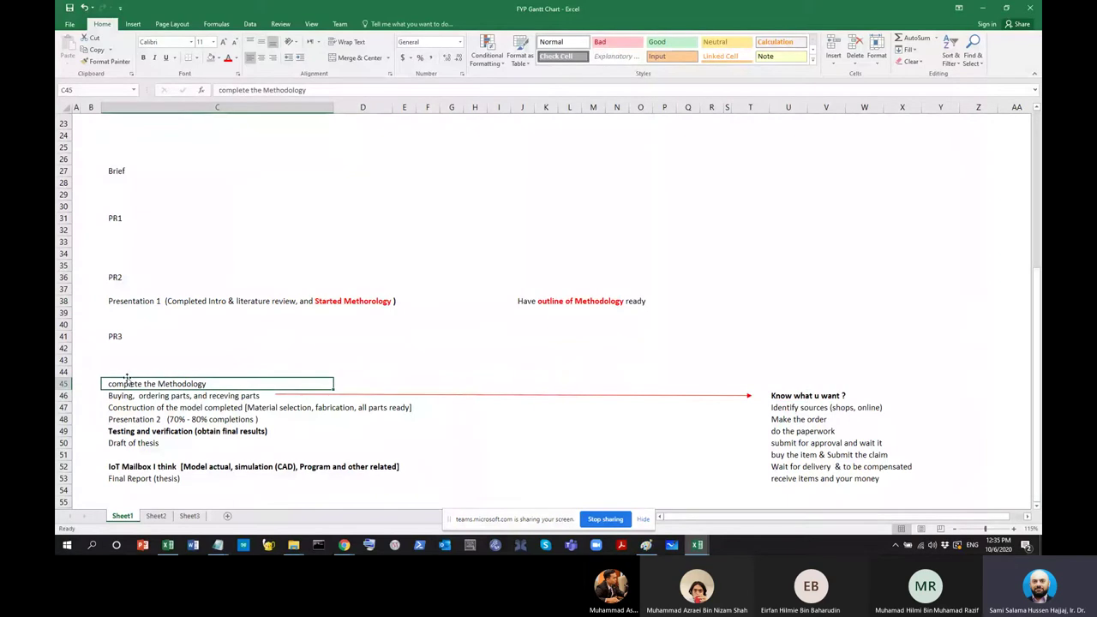
pyautogui.moveTo(135, 359); pyautogui.dragTo(164, 352)
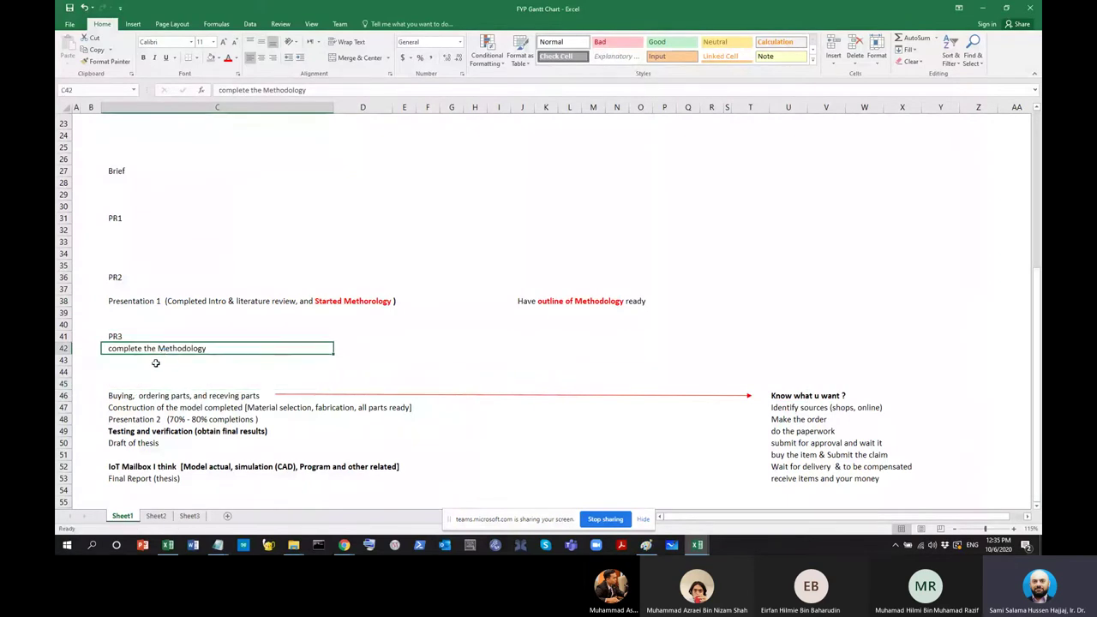
pyautogui.click(336, 304)
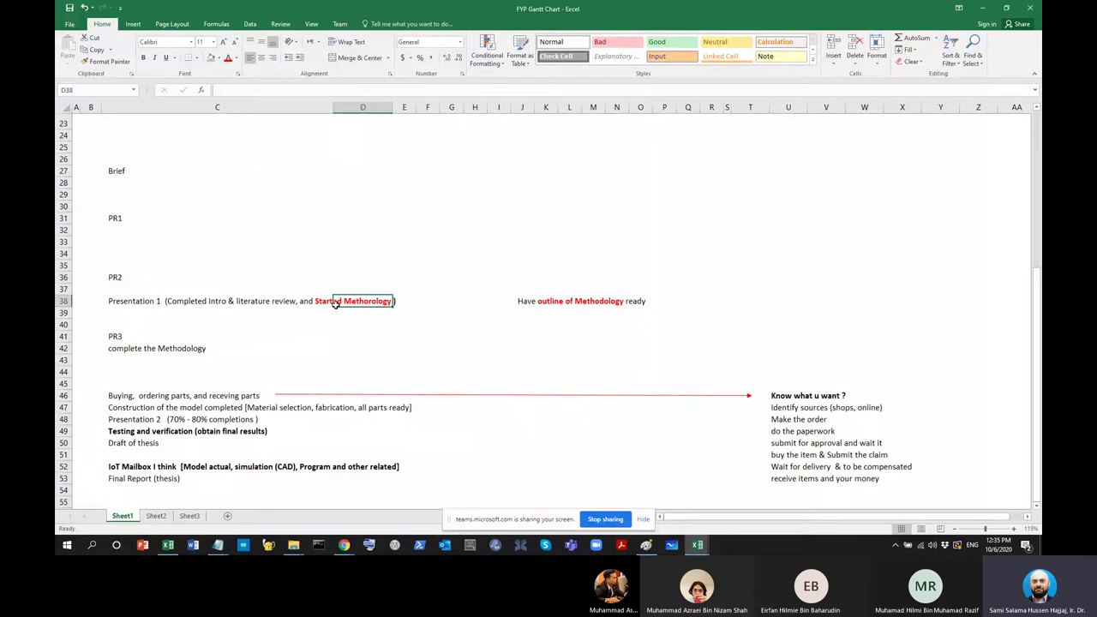
# Merge cells B27:B39 beside the Brief to Presentation 1 rows and label the merged cell "Sem1"
pyautogui.moveTo(91, 316); pyautogui.dragTo(92, 171)
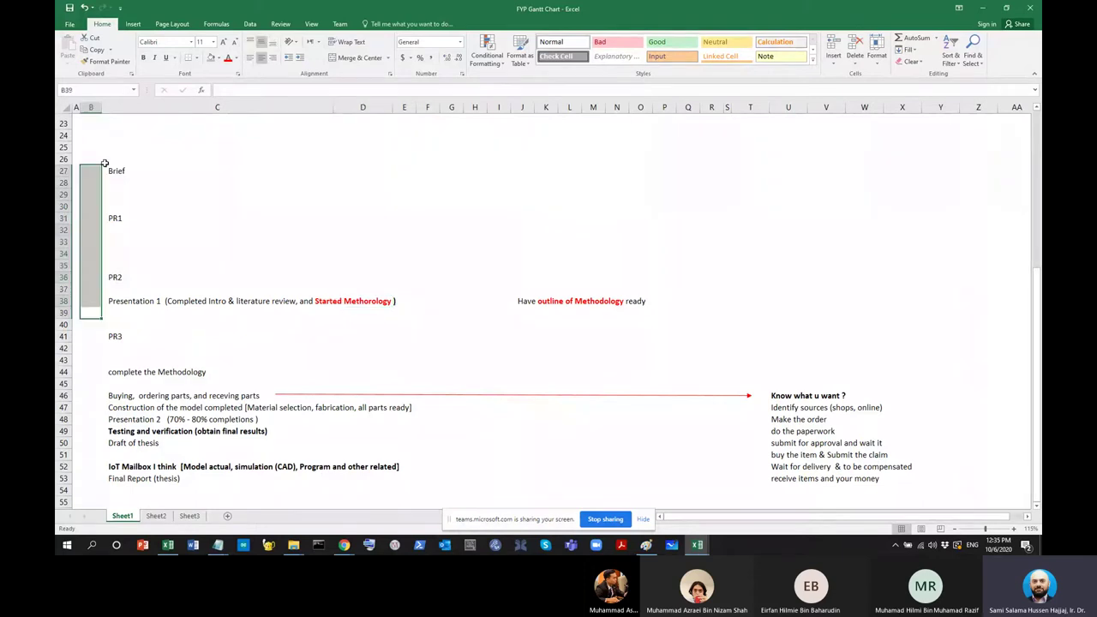
pyautogui.click(388, 58)
pyautogui.click(365, 102)
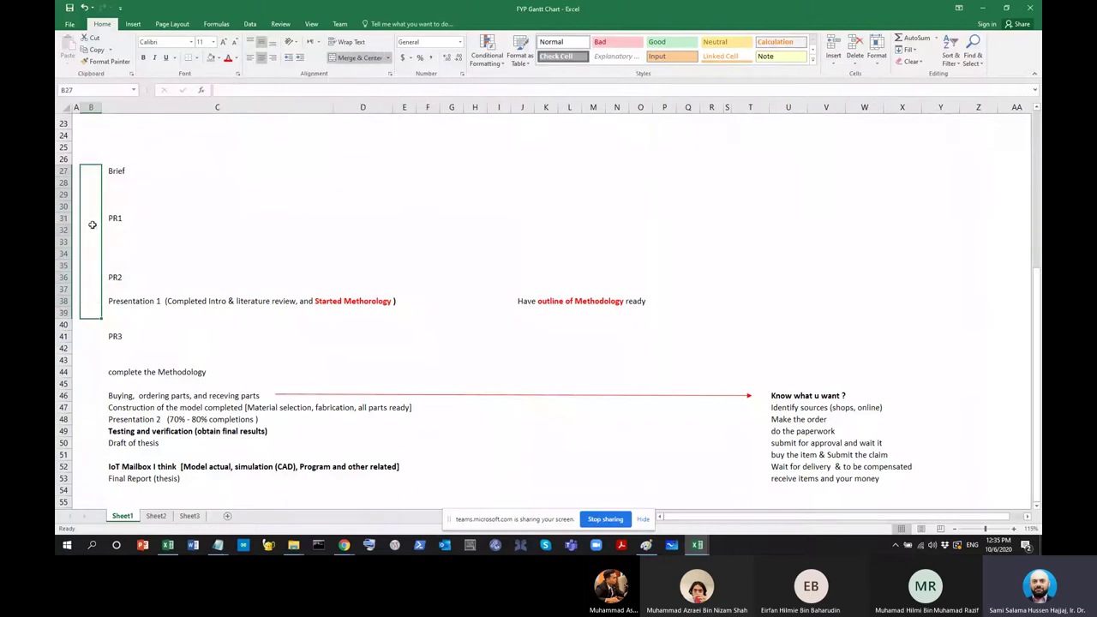
pyautogui.write('Sem1')
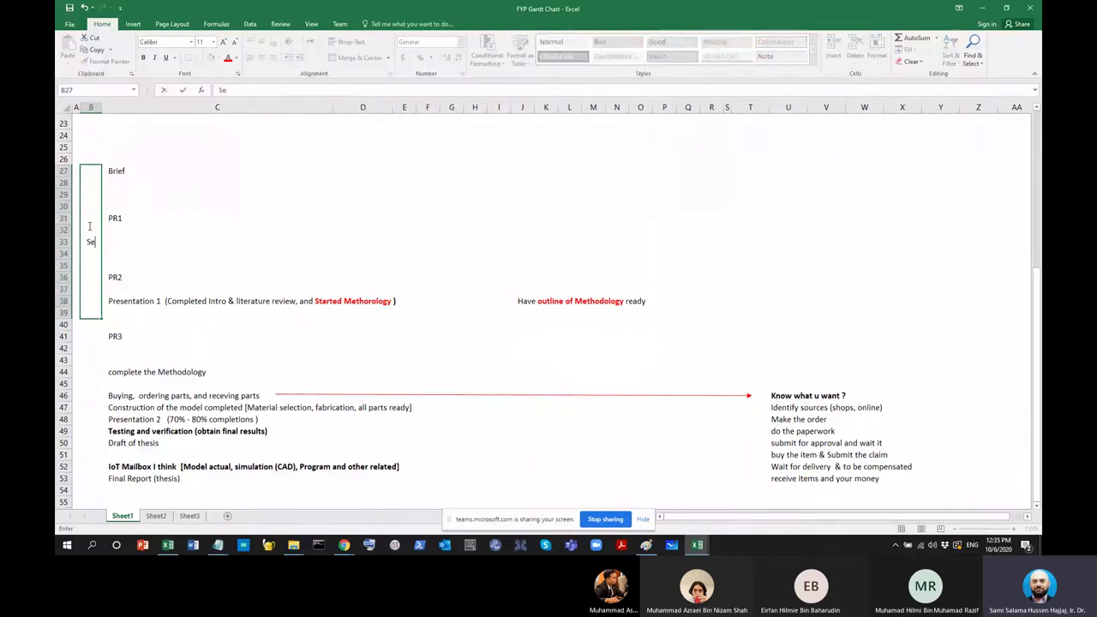
pyautogui.press('Return')
pyautogui.write('\\')
pyautogui.click(88, 225)
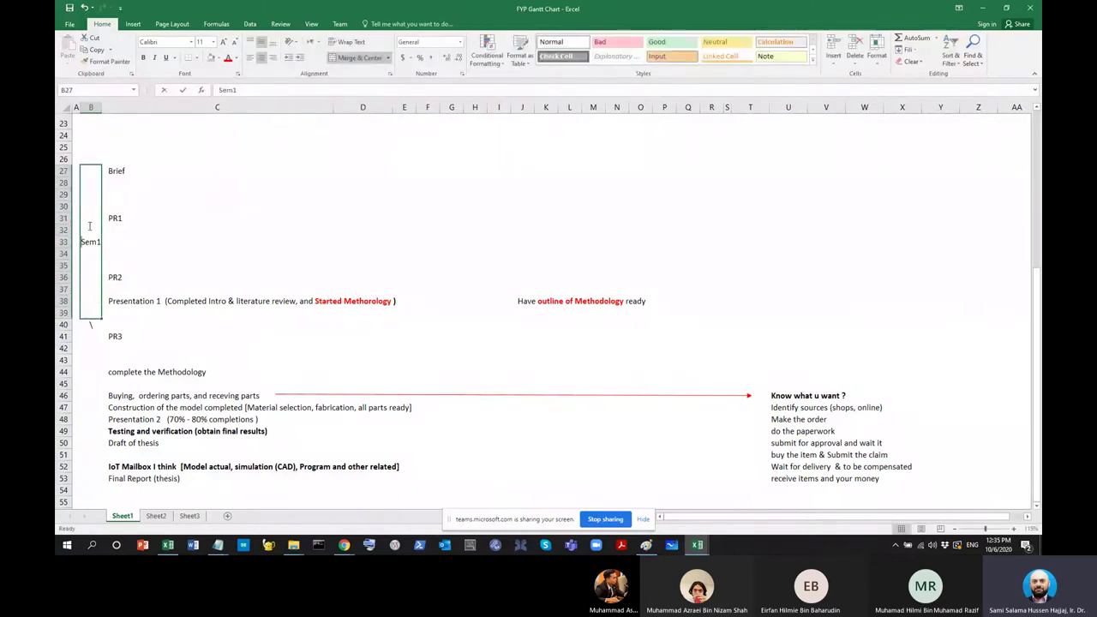
pyautogui.click(403, 207)
# Fill the Sem1 block B27:Q39 with a light orange colour
pyautogui.moveTo(89, 215); pyautogui.dragTo(692, 248)
pyautogui.click(197, 60)
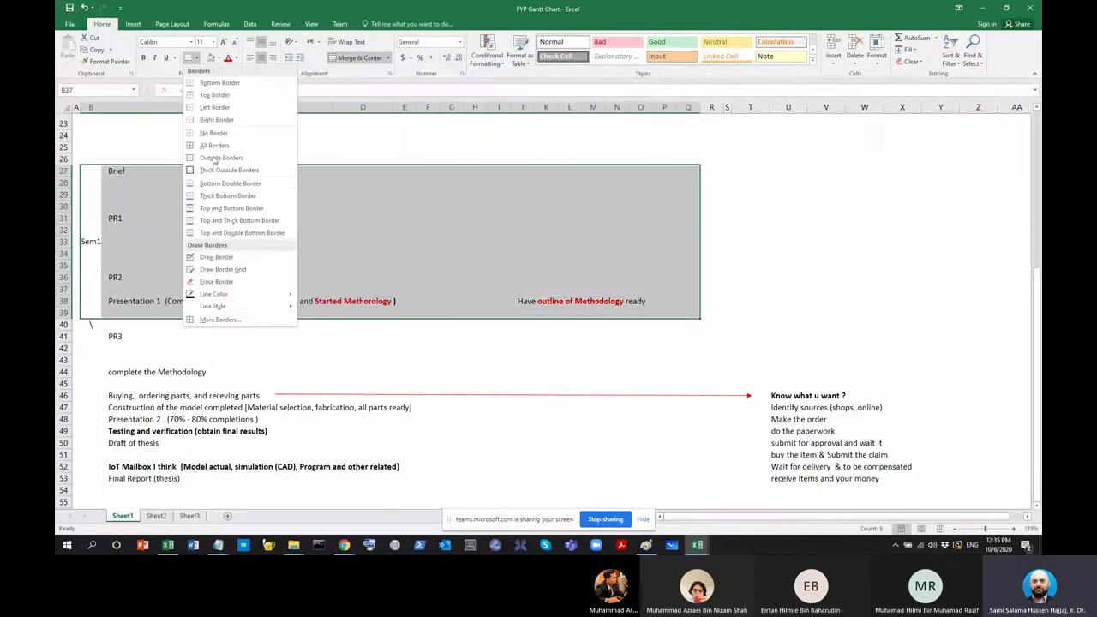
pyautogui.click(219, 57)
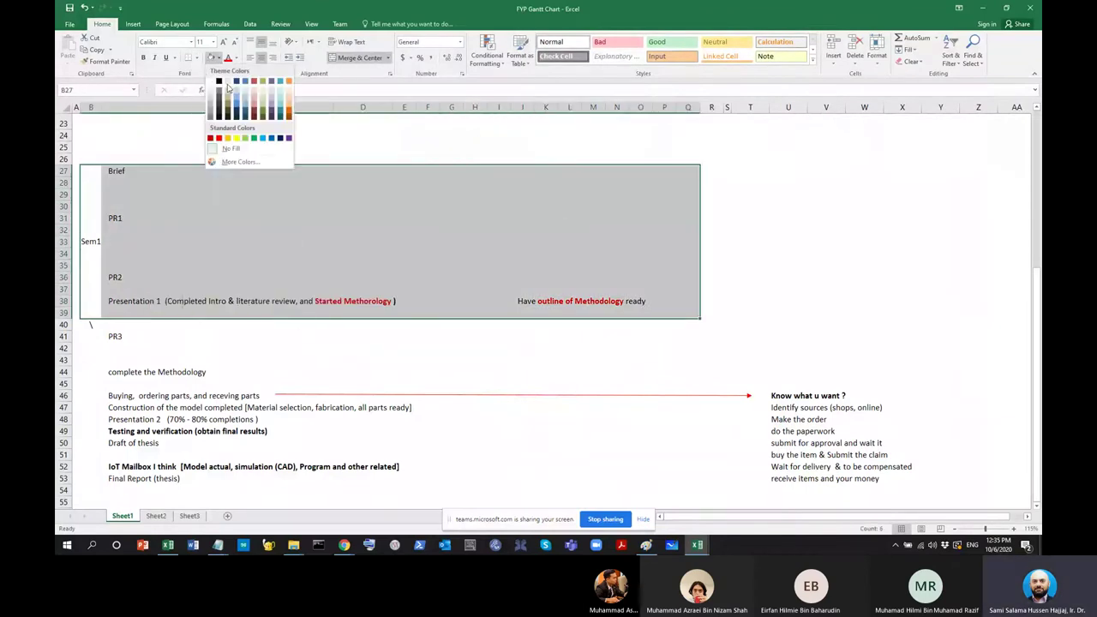
pyautogui.click(290, 90)
pyautogui.click(229, 215)
# Add top, inside and bottom horizontal borders to the rows of C27:Q39
pyautogui.moveTo(143, 171); pyautogui.dragTo(676, 310)
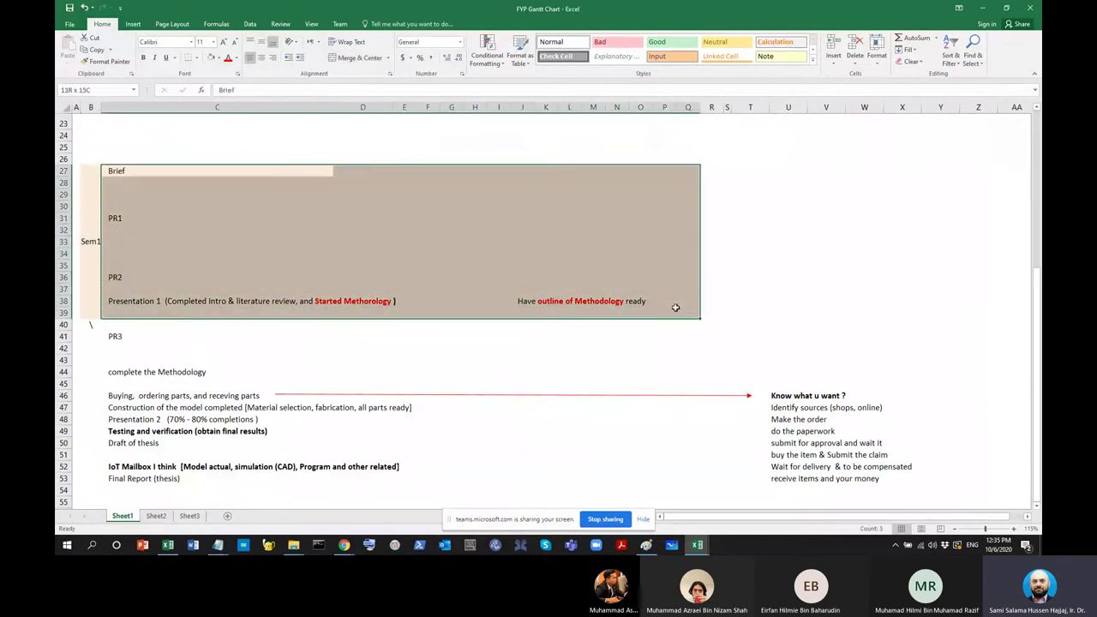
pyautogui.click(195, 57)
pyautogui.click(217, 320)
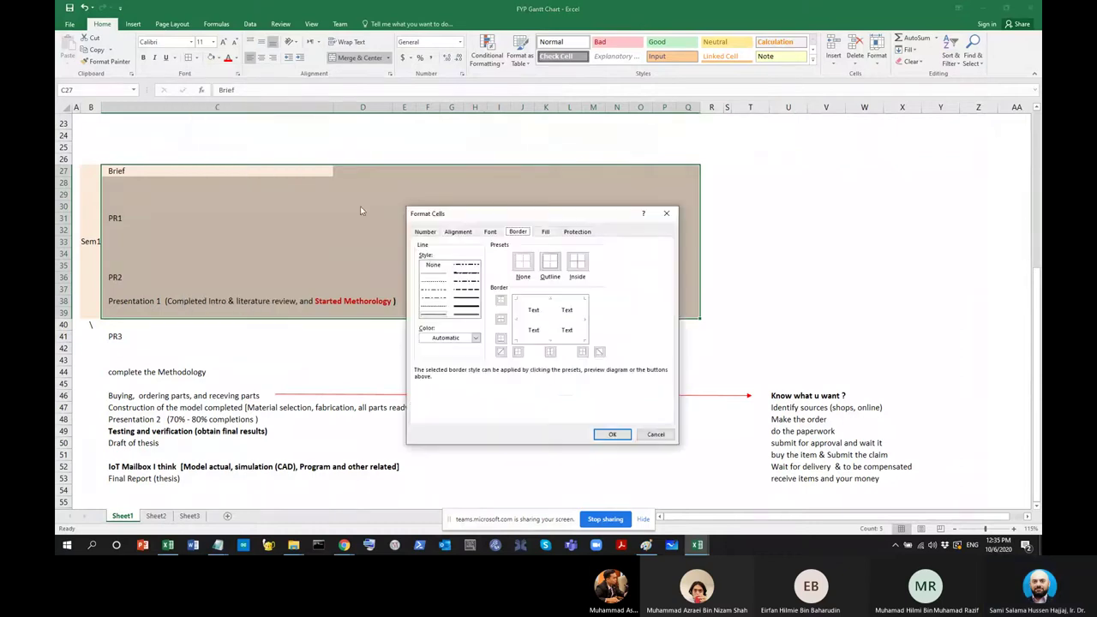
pyautogui.click(532, 324)
pyautogui.click(532, 339)
pyautogui.click(530, 301)
pyautogui.press('Return')
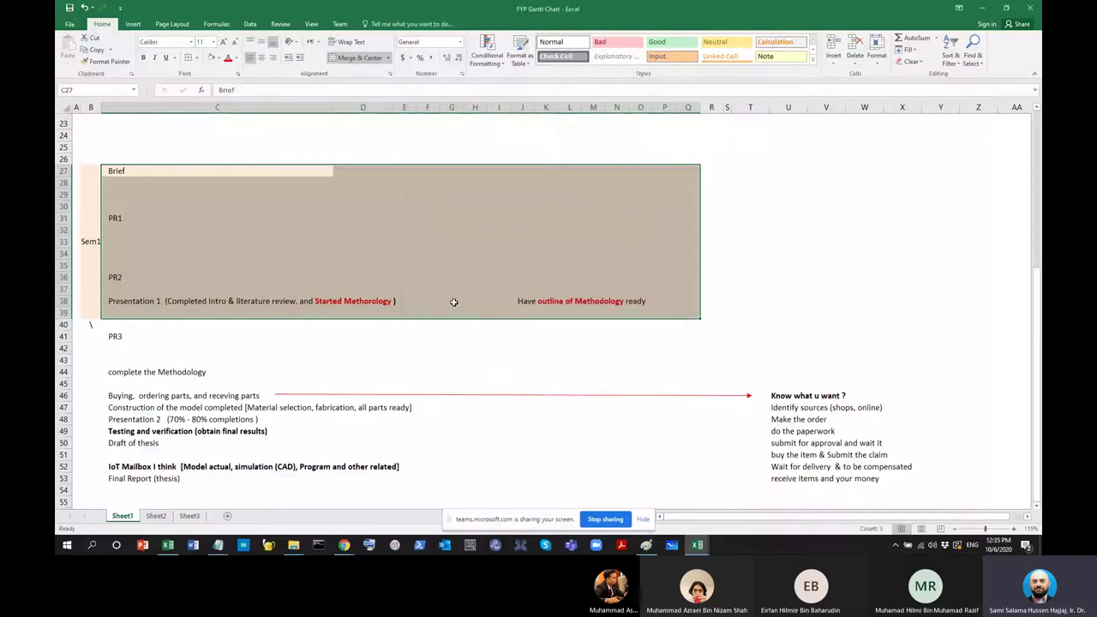
pyautogui.click(286, 239)
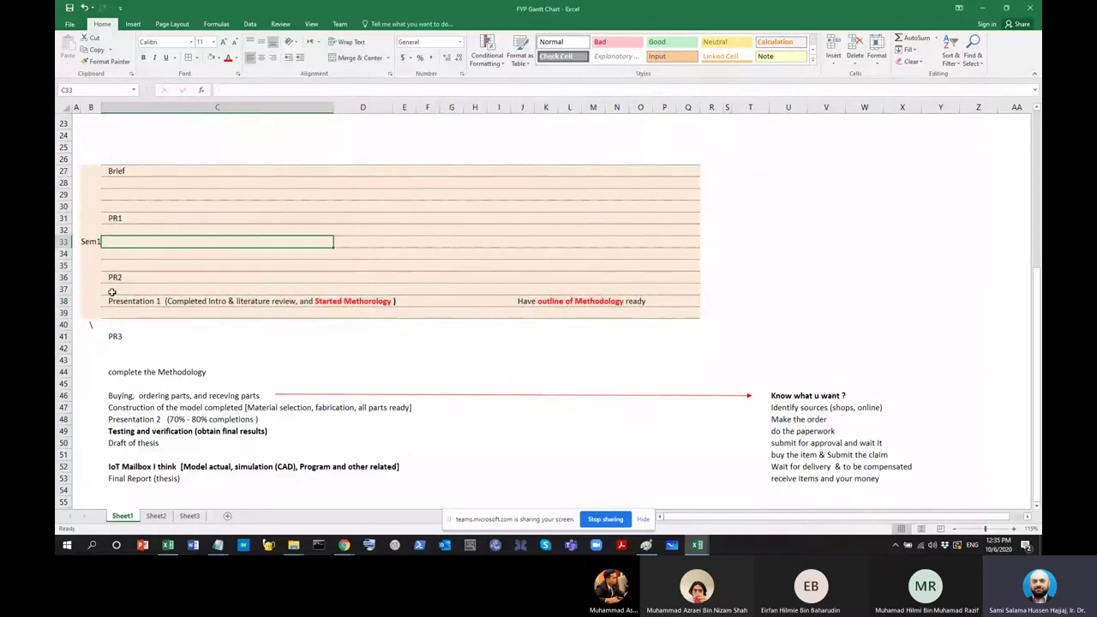
# Clear the stray backslash from B40 and fill the block B40:Q54 with light blue
pyautogui.click(101, 324)
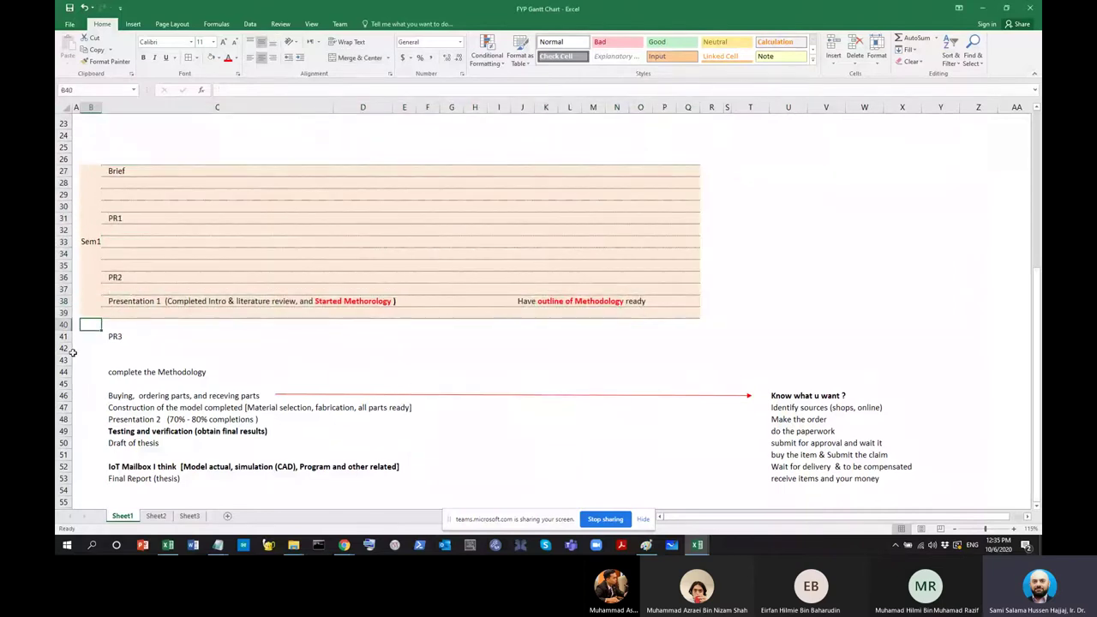
pyautogui.scroll(-1, 234, 394)
pyautogui.moveTo(91, 286); pyautogui.dragTo(696, 451)
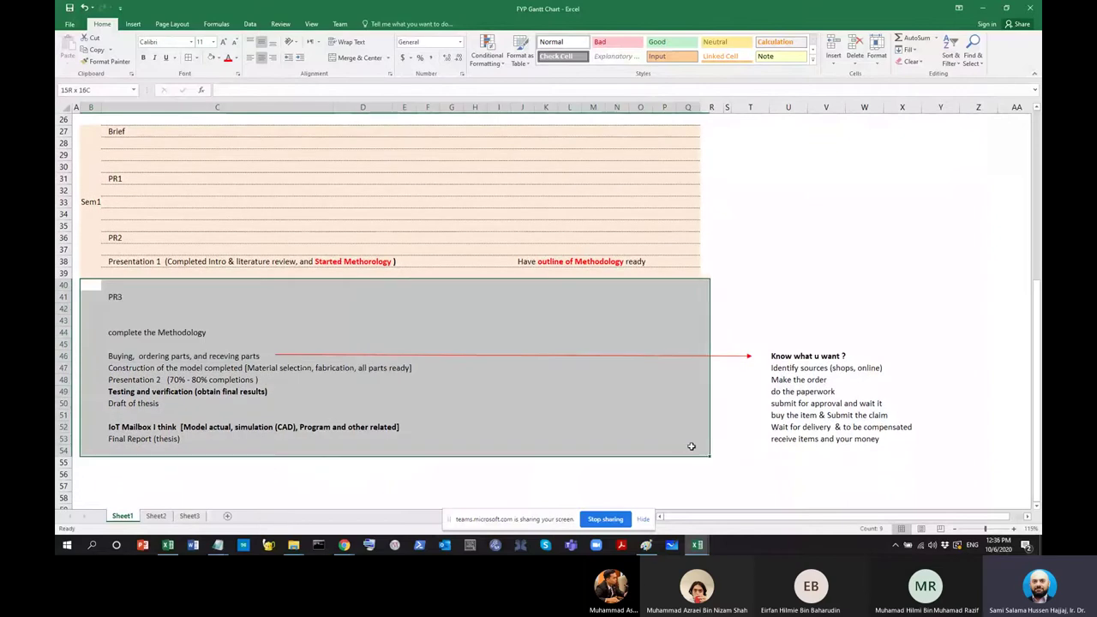
pyautogui.click(218, 57)
pyautogui.click(281, 89)
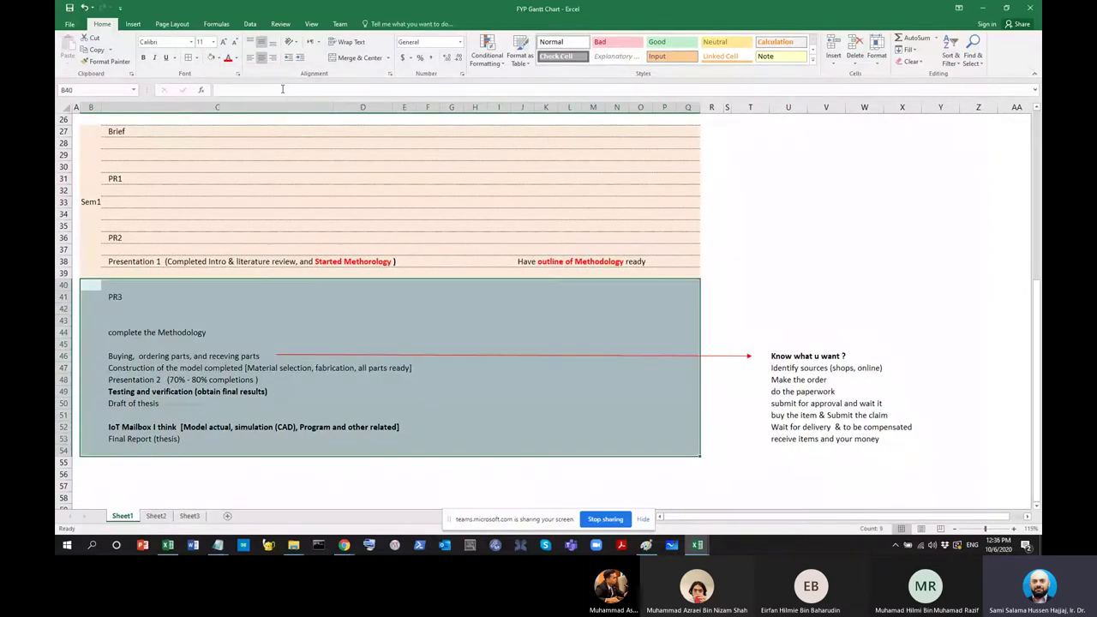
# Add horizontal borders between the rows of the light blue block B40:Q54
pyautogui.click(187, 58)
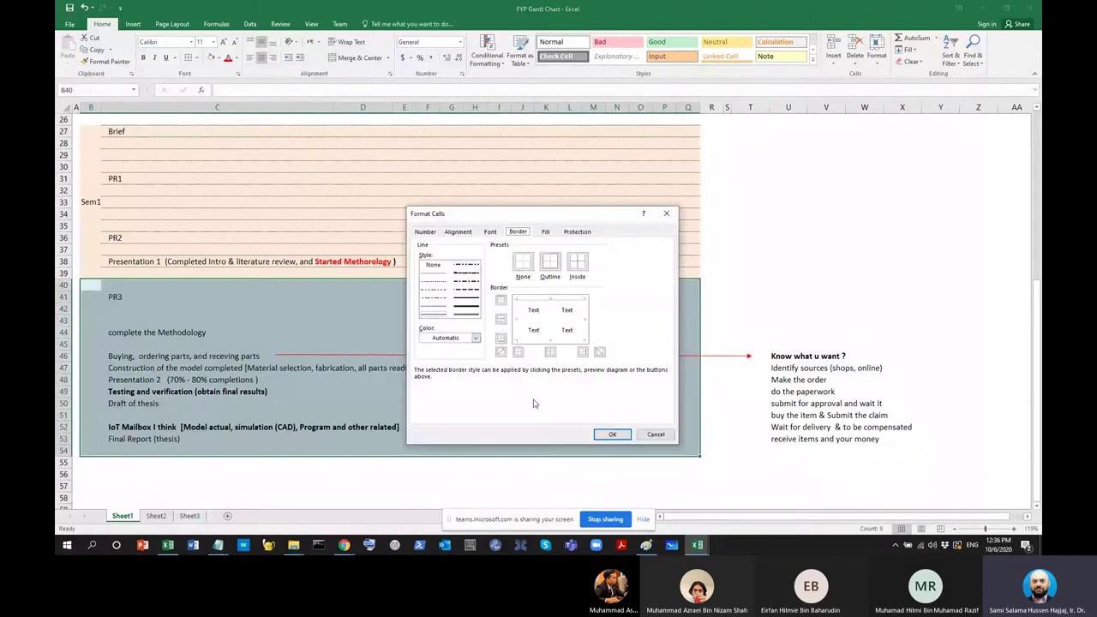
pyautogui.click(538, 342)
pyautogui.click(608, 434)
pyautogui.click(447, 382)
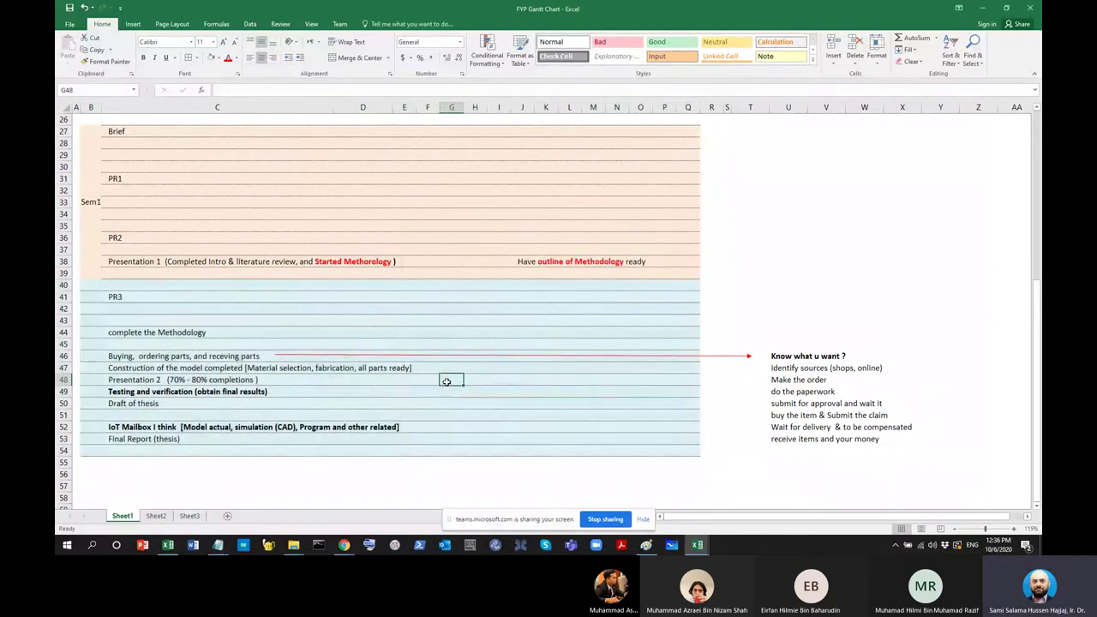
# Copy "complete the Methodology" from C44 to C43 and delete the original entry in C44
pyautogui.click(158, 332)
pyautogui.hotkey('ctrl', 'c')
pyautogui.click(162, 321)
pyautogui.hotkey('ctrl', 'v')
pyautogui.click(162, 333)
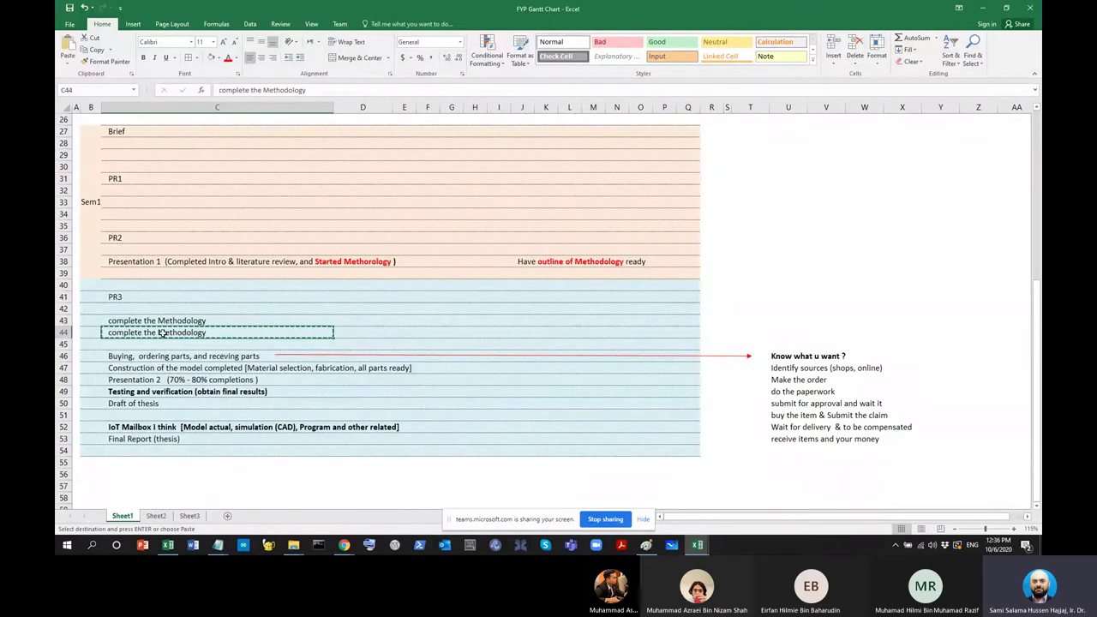
pyautogui.press('Delete')
pyautogui.press('Up')
pyautogui.press('Up')
pyautogui.press('Up')
pyautogui.press('Down')
pyautogui.press('Down')
pyautogui.press('Up')
# Capitalise the first letter of the C43 entry so it reads "Complete the Methodology"
pyautogui.click(180, 320)
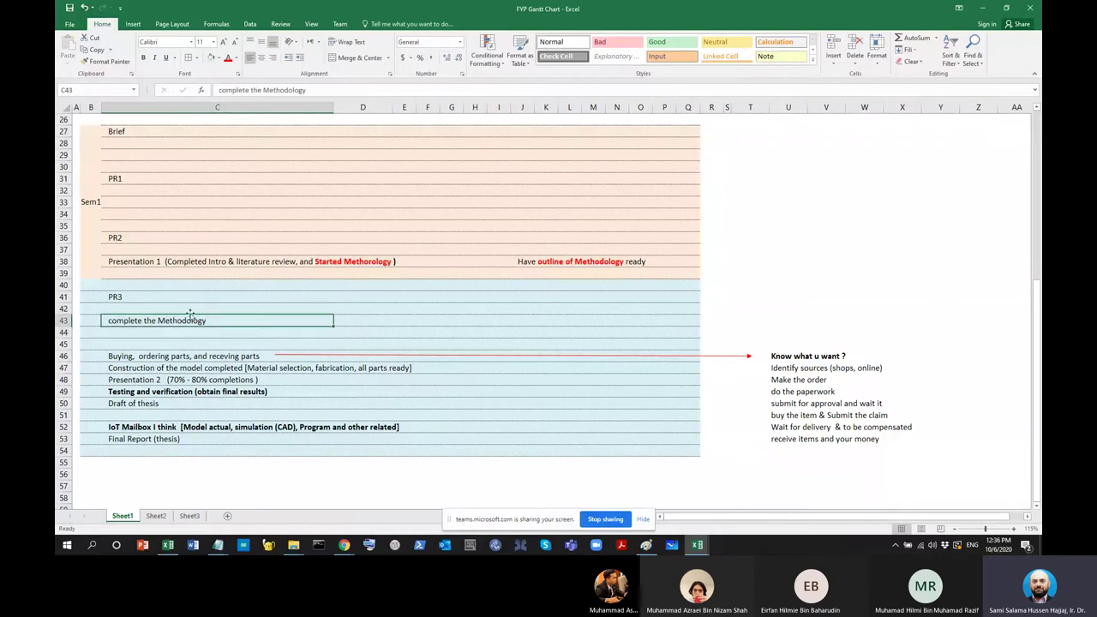
pyautogui.doubleClick(108, 323)
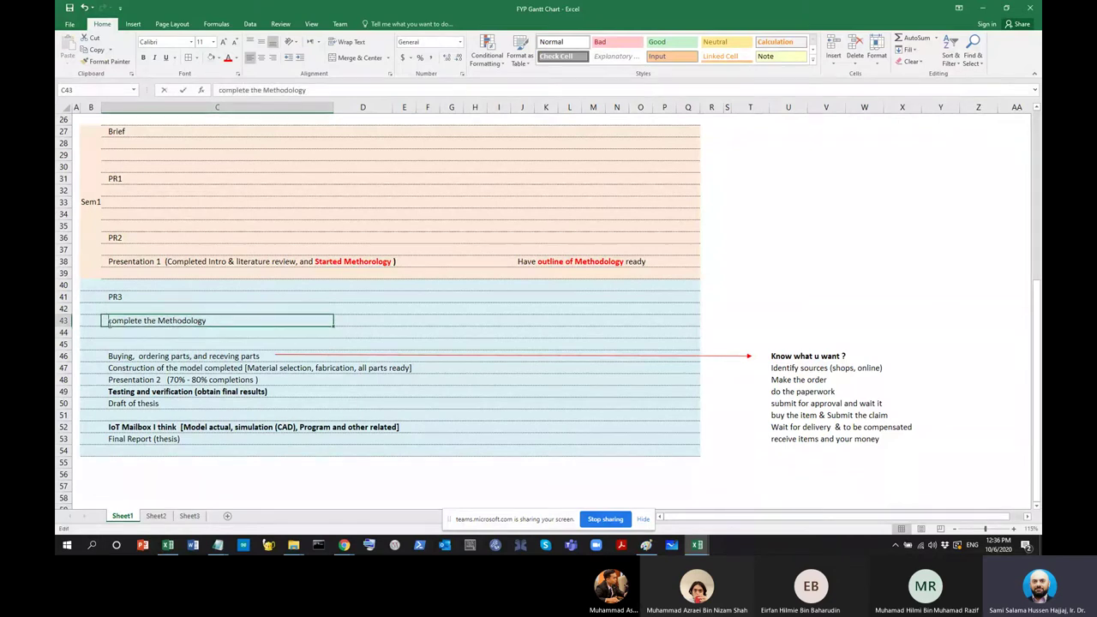
pyautogui.write('C')
pyautogui.press('Delete')
pyautogui.press('Return')
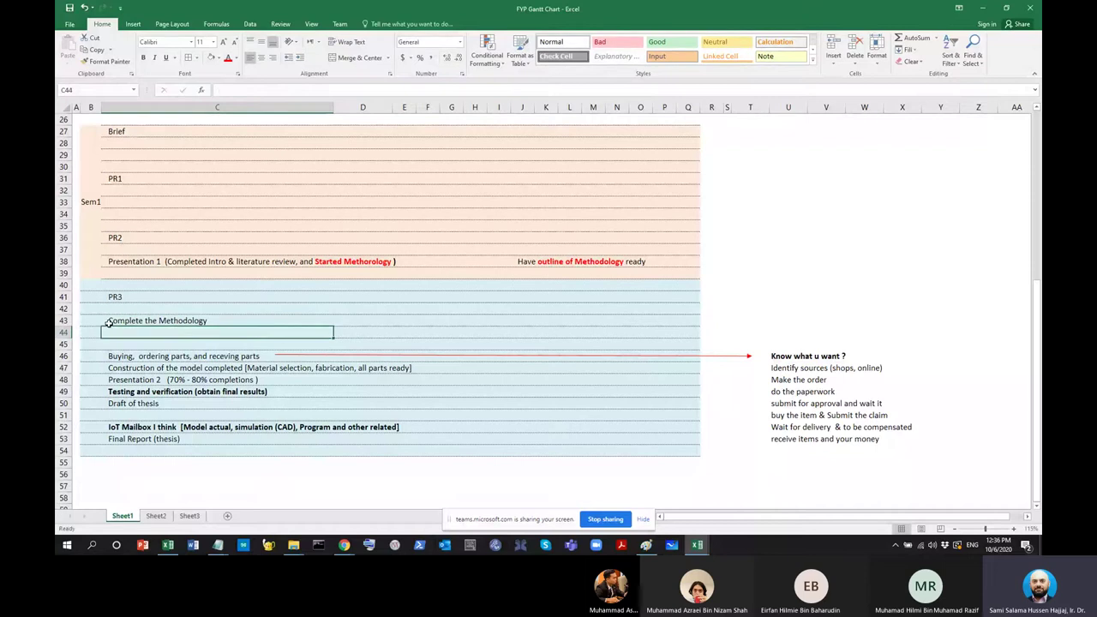
pyautogui.click(344, 261)
pyautogui.click(399, 261)
pyautogui.click(144, 309)
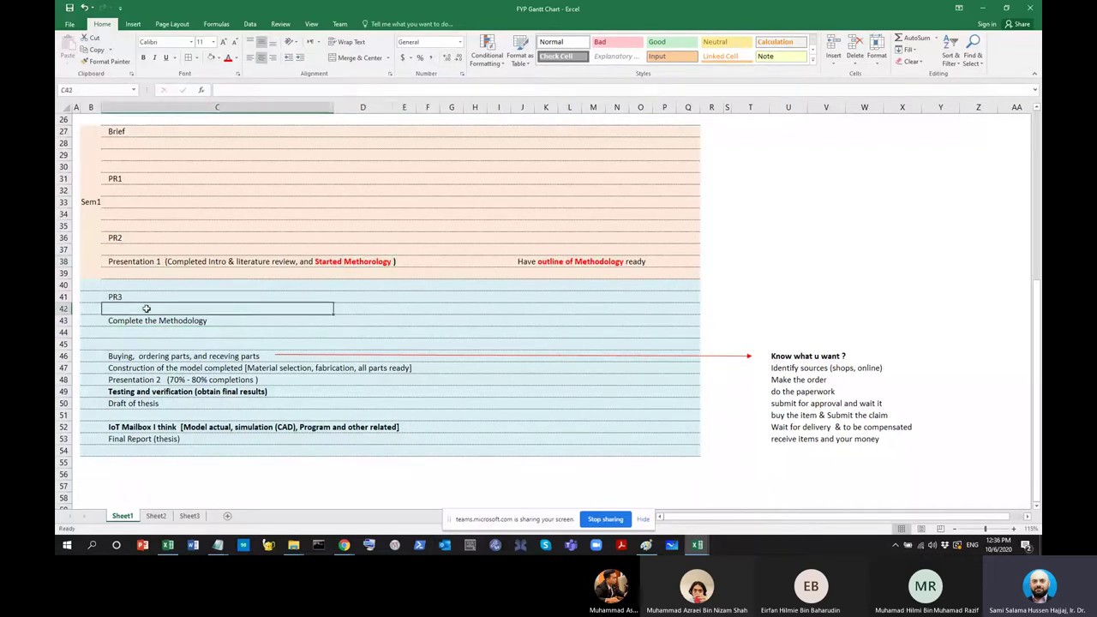
pyautogui.click(347, 272)
pyautogui.click(338, 264)
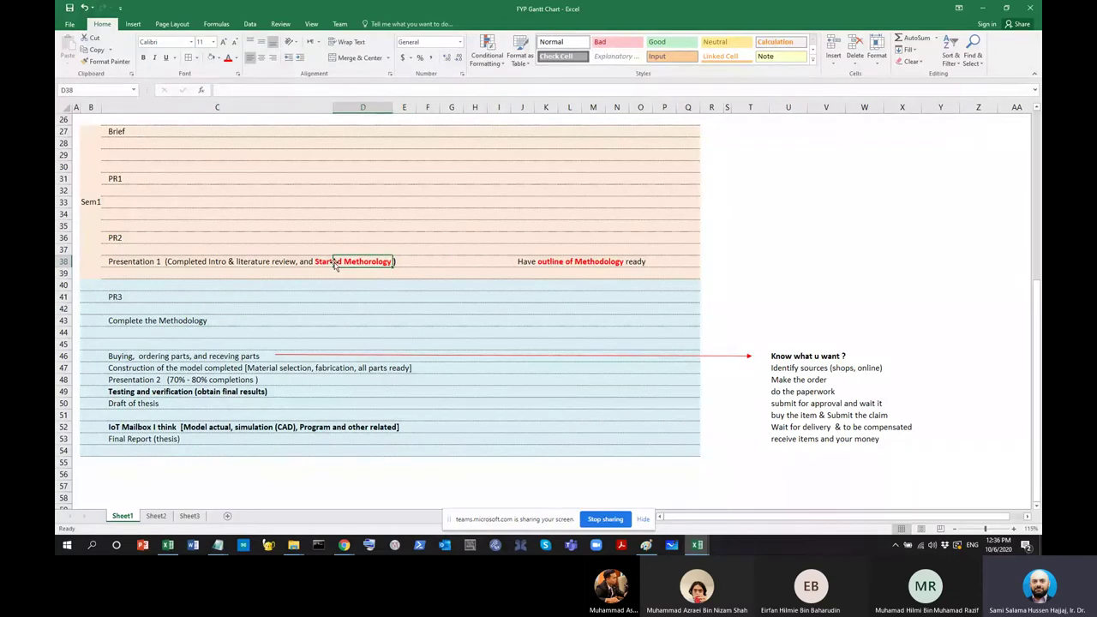
# Make the "Brief" milestone label in C27 bold
pyautogui.click(133, 136)
pyautogui.scroll(2, 135, 139)
pyautogui.click(144, 57)
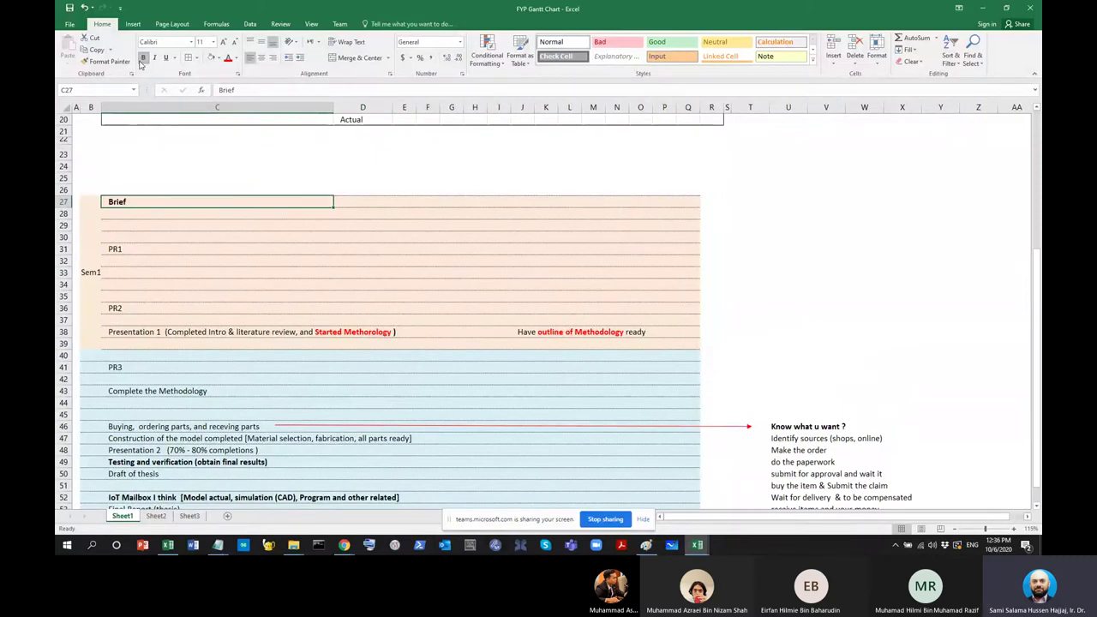
pyautogui.click(355, 331)
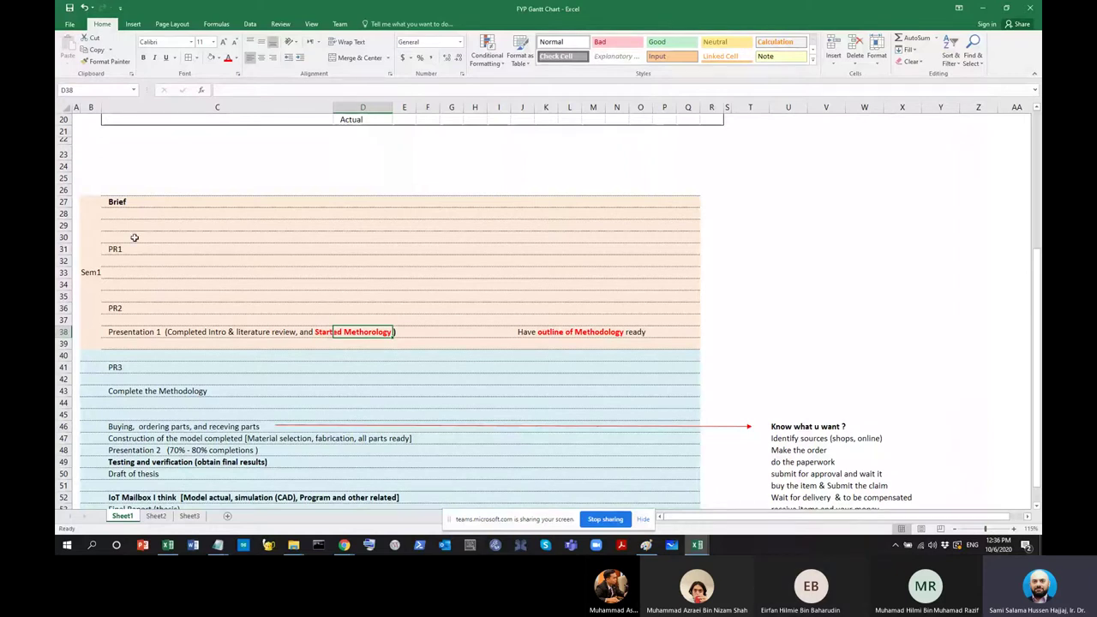
pyautogui.click(318, 334)
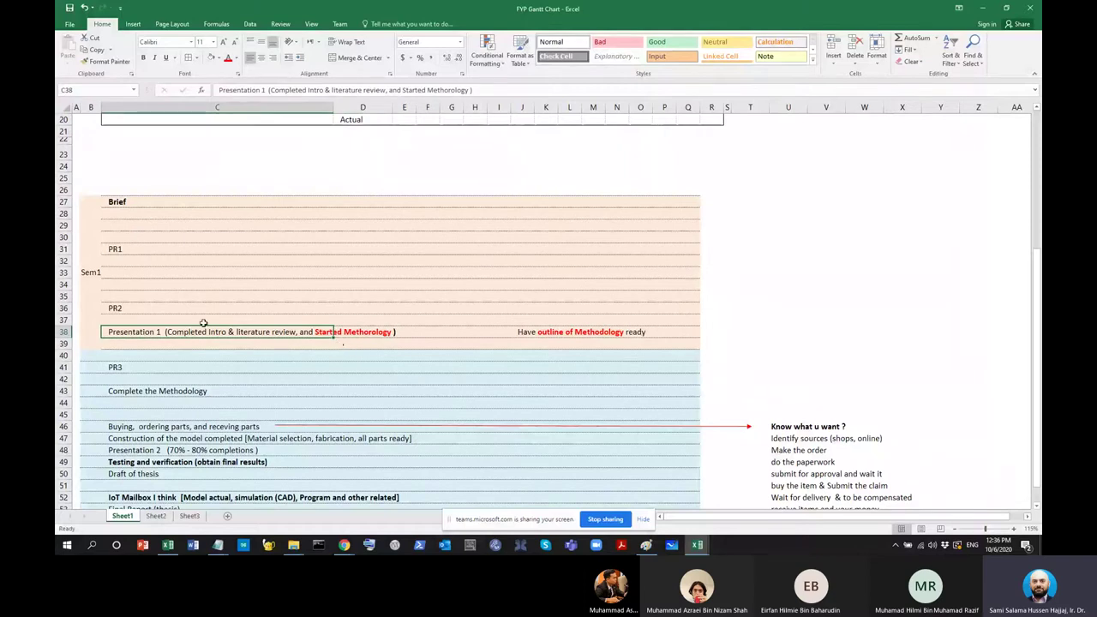
# Enter "Literature Review" in cell C23 above the Sem1 block
pyautogui.click(140, 271)
pyautogui.click(142, 260)
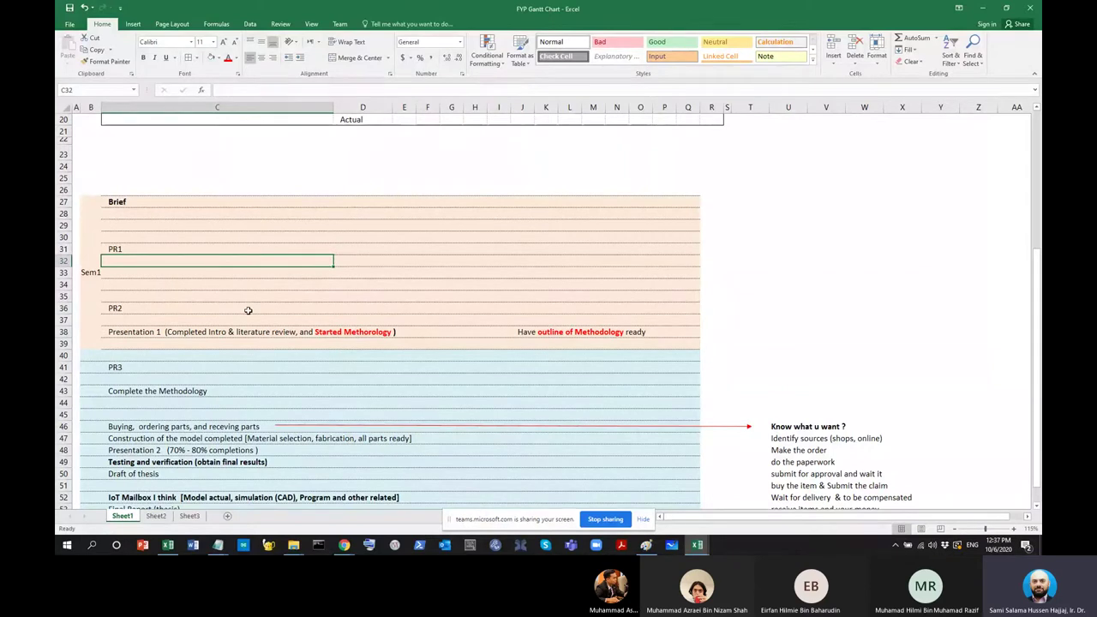
pyautogui.press('Up')
pyautogui.press('Up')
pyautogui.press('Up')
pyautogui.press('Up')
pyautogui.press('Up')
pyautogui.press('Up')
pyautogui.press('Up')
pyautogui.press('Up')
pyautogui.press('Up')
pyautogui.press('Up')
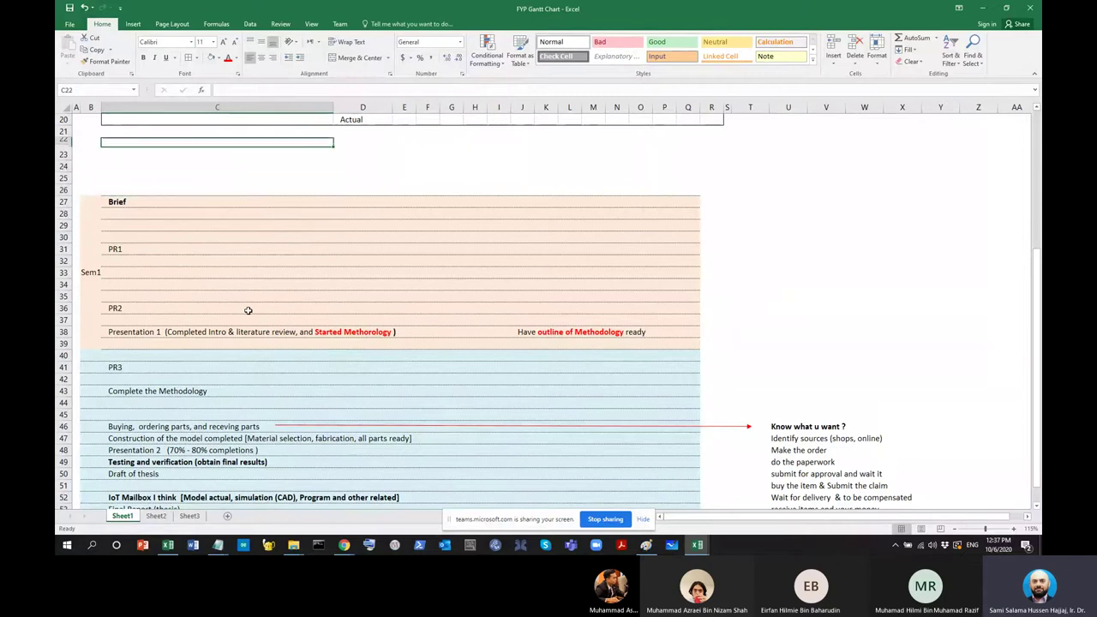
pyautogui.press('Down')
pyautogui.write('Li')
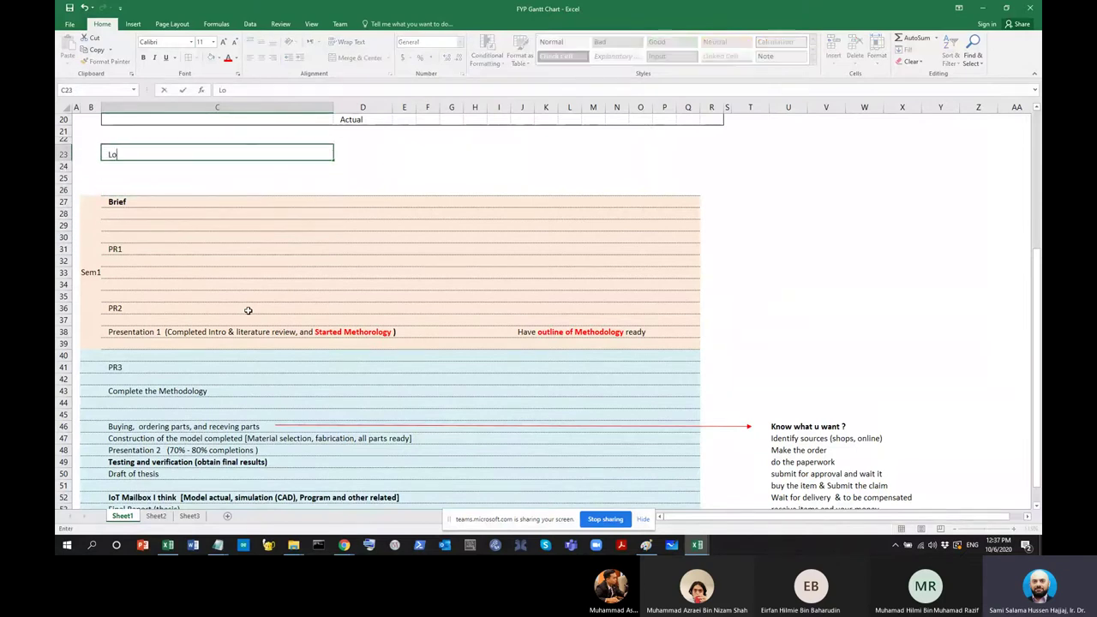
pyautogui.write('terature Review')
pyautogui.press('Return')
# Enter "Literature Review" in C28, directly under the Brief milestone
pyautogui.press('Down')
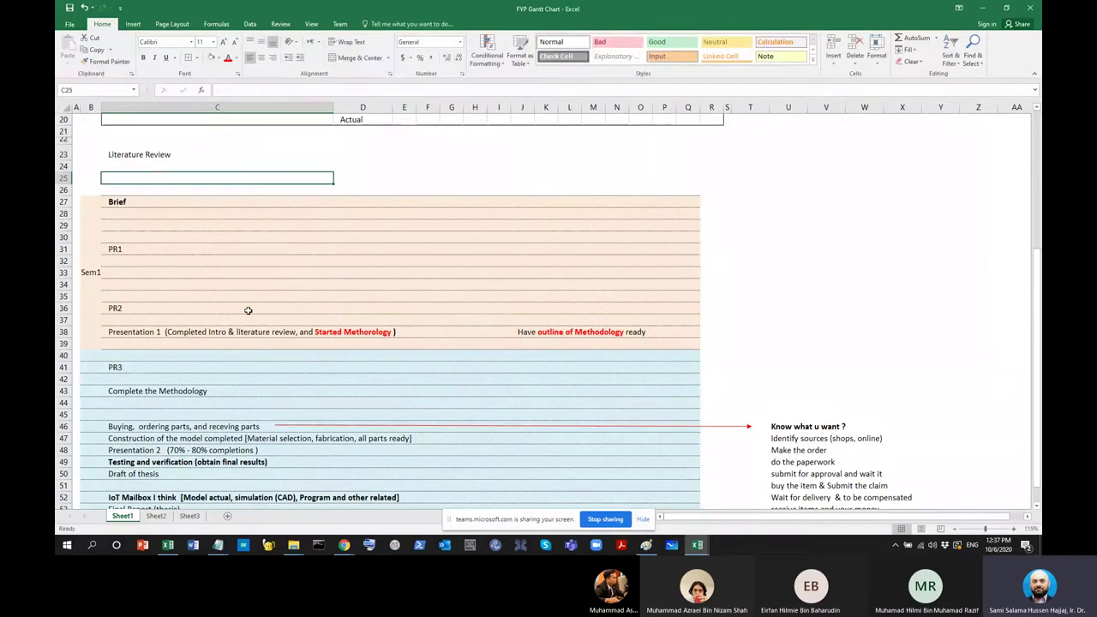
pyautogui.press('Down')
pyautogui.press('Down')
pyautogui.press('Down')
pyautogui.write('Literature ')
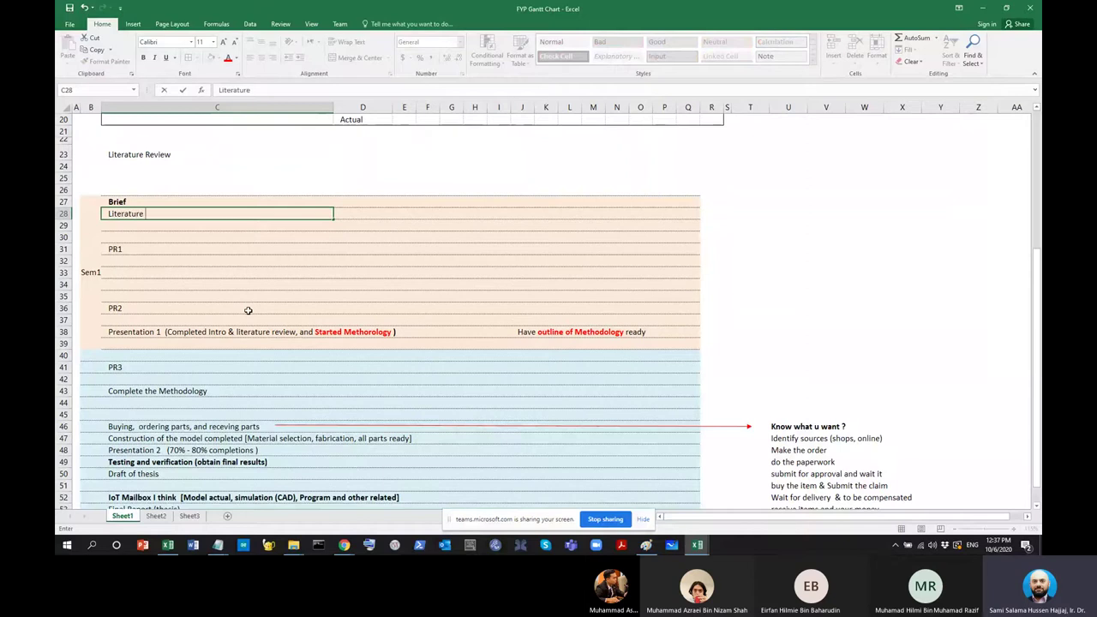
pyautogui.write('Review')
pyautogui.press('Return')
# Copy "Literature Review" from C28 into the empty Sem1 rows C29:C30, C32:C35 and C37
pyautogui.click(160, 214)
pyautogui.hotkey('ctrl', 'c')
pyautogui.moveTo(163, 225); pyautogui.dragTo(200, 238)
pyautogui.hotkey('ctrl', 'v')
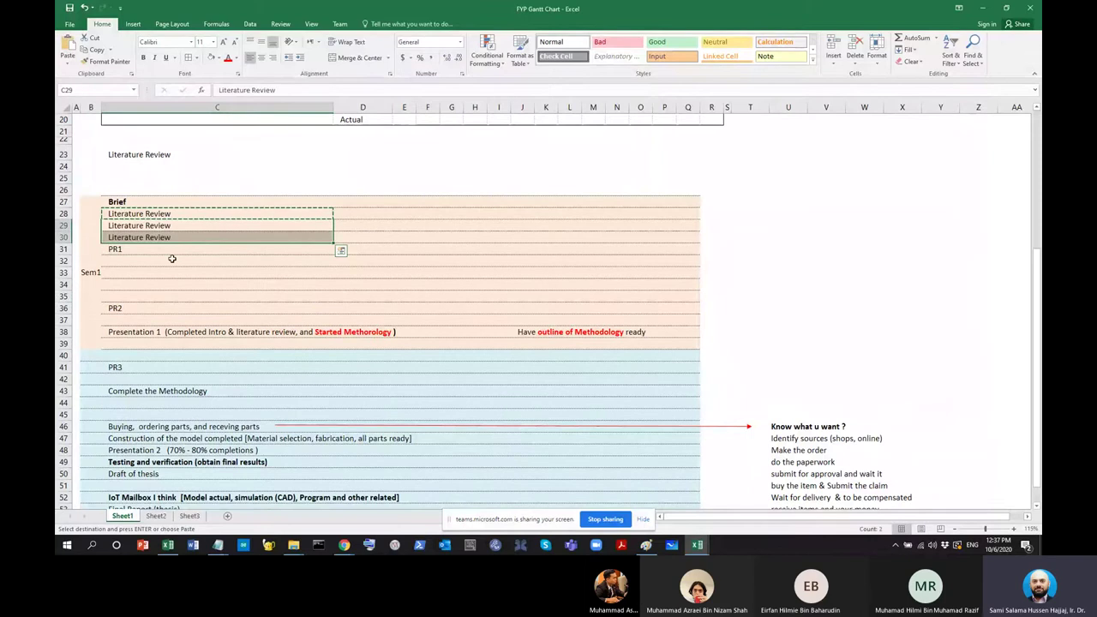
pyautogui.moveTo(171, 258); pyautogui.dragTo(154, 295)
pyautogui.hotkey('ctrl', 'v')
pyautogui.click(150, 318)
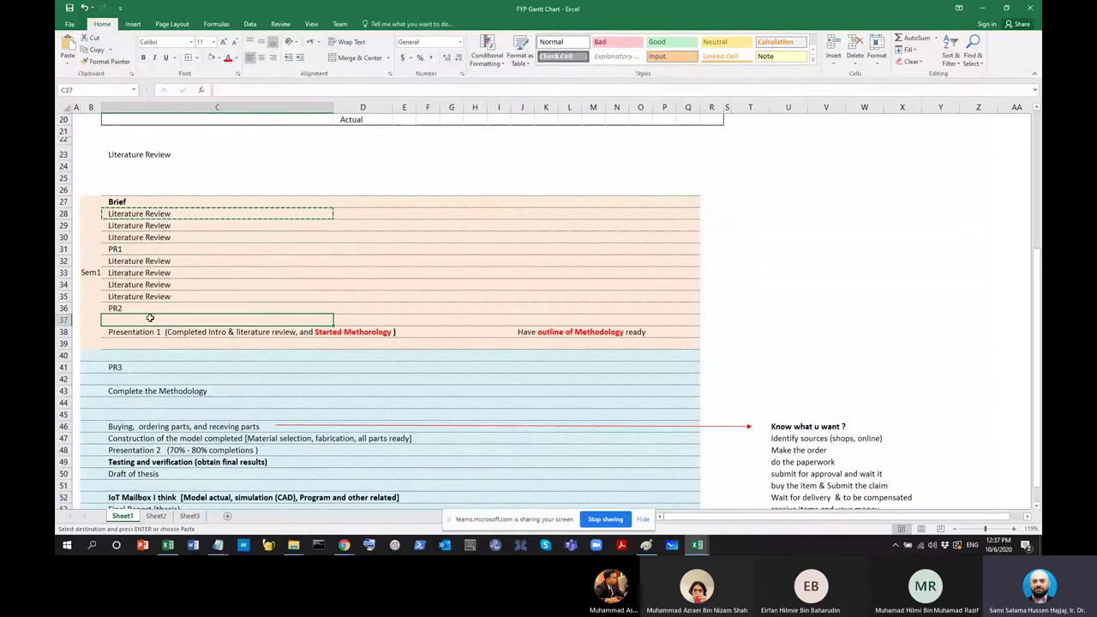
pyautogui.hotkey('ctrl', 'v')
pyautogui.press('Up')
pyautogui.press('Up')
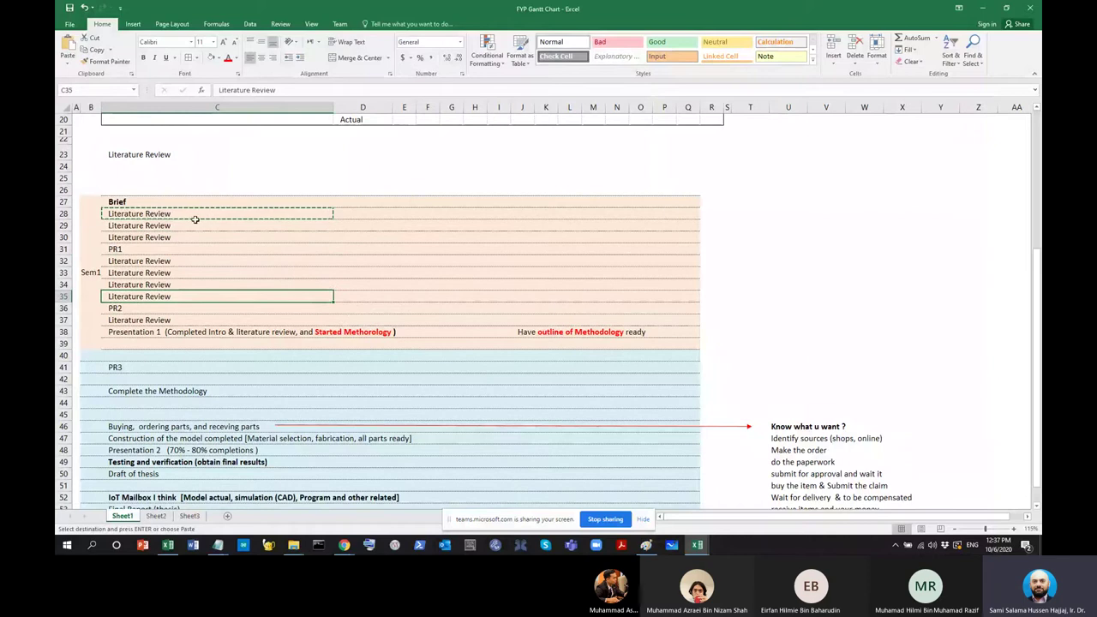
pyautogui.click(223, 215)
pyautogui.press('Escape')
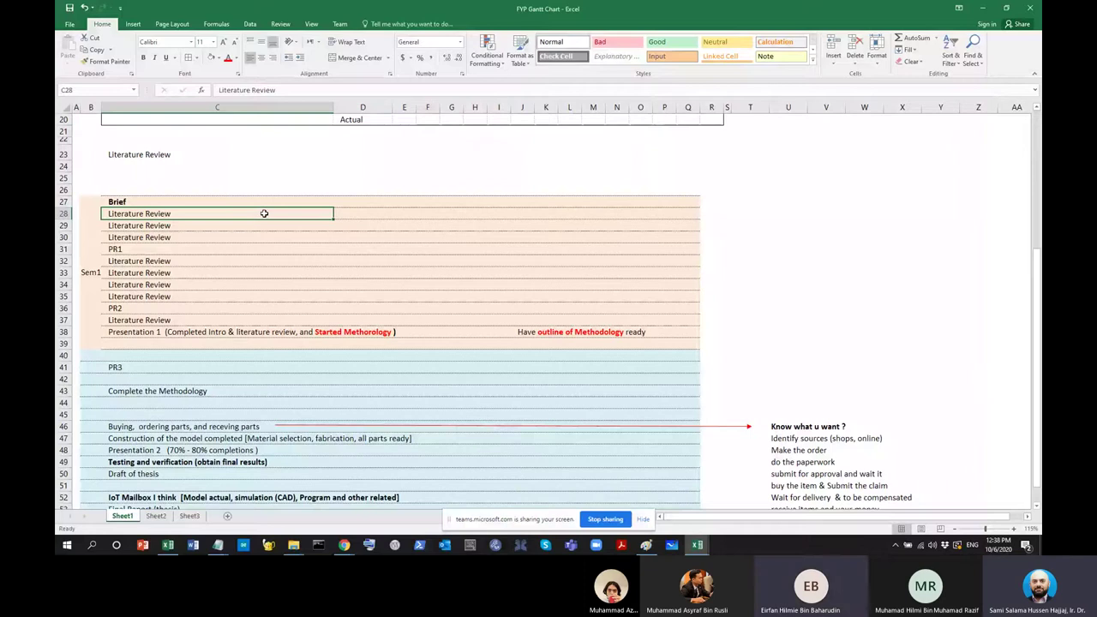
# Start a list of literature sources beside the Sem1 block by entering "Patents" in T28
pyautogui.click(742, 213)
pyautogui.write('Pate')
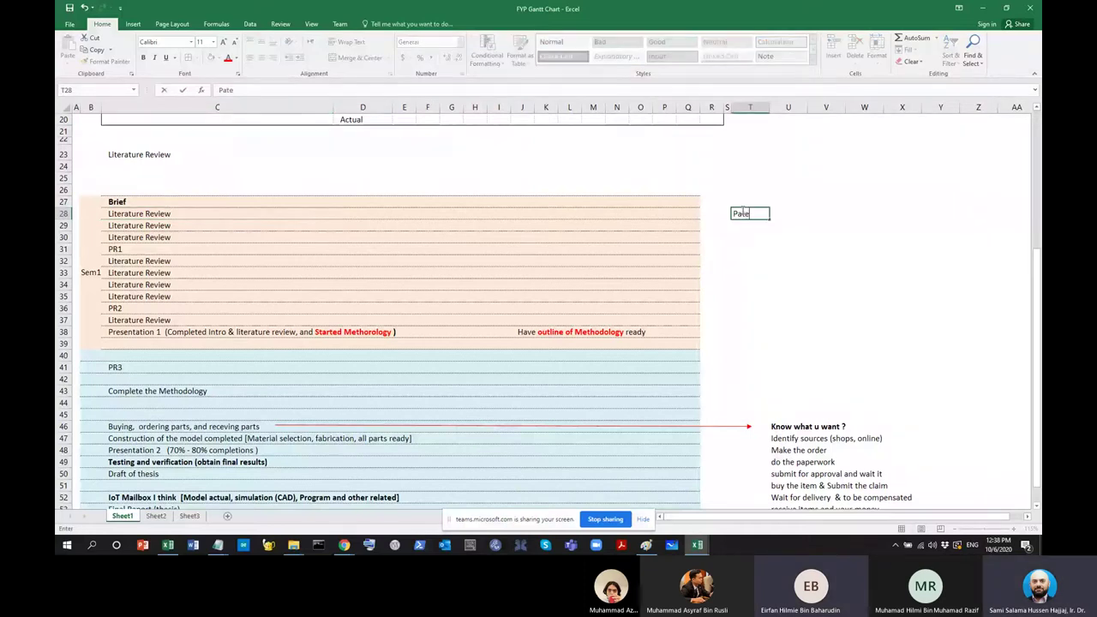
pyautogui.press('BackSpace')
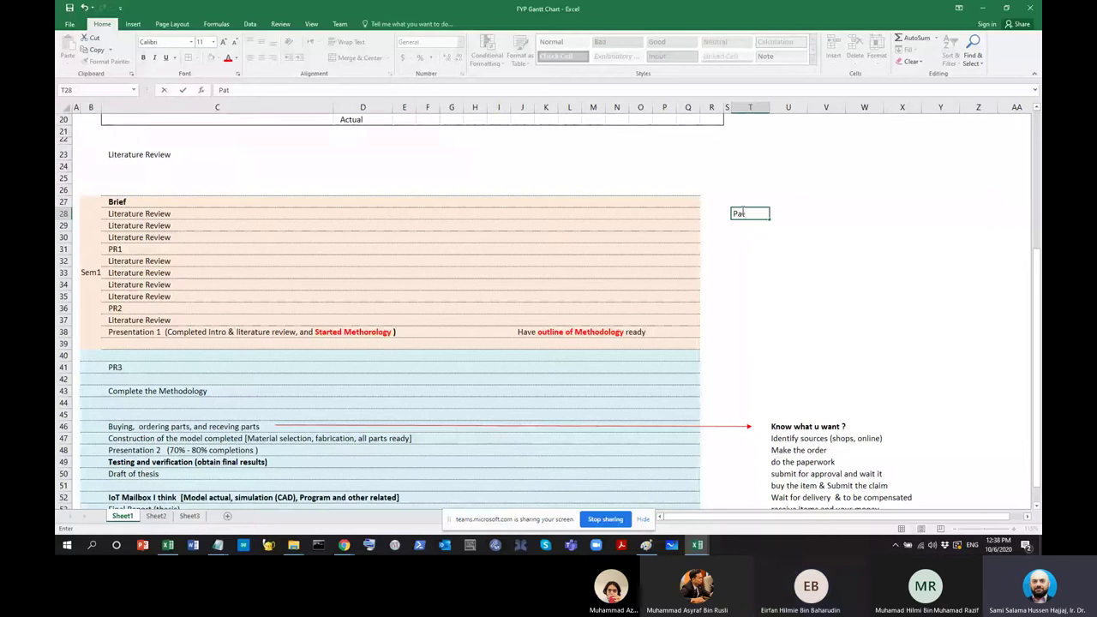
pyautogui.write('ents, Paper')
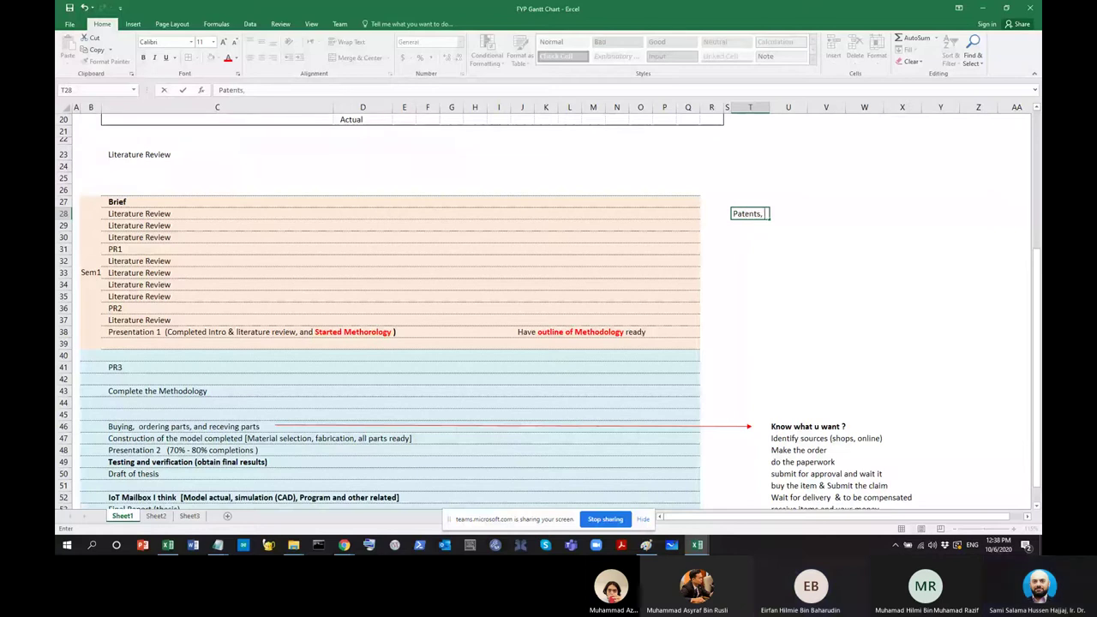
pyautogui.press('BackSpace')
pyautogui.press('BackSpace')
pyautogui.press('BackSpace')
pyautogui.press('BackSpace')
pyautogui.press('BackSpace')
pyautogui.press('BackSpace')
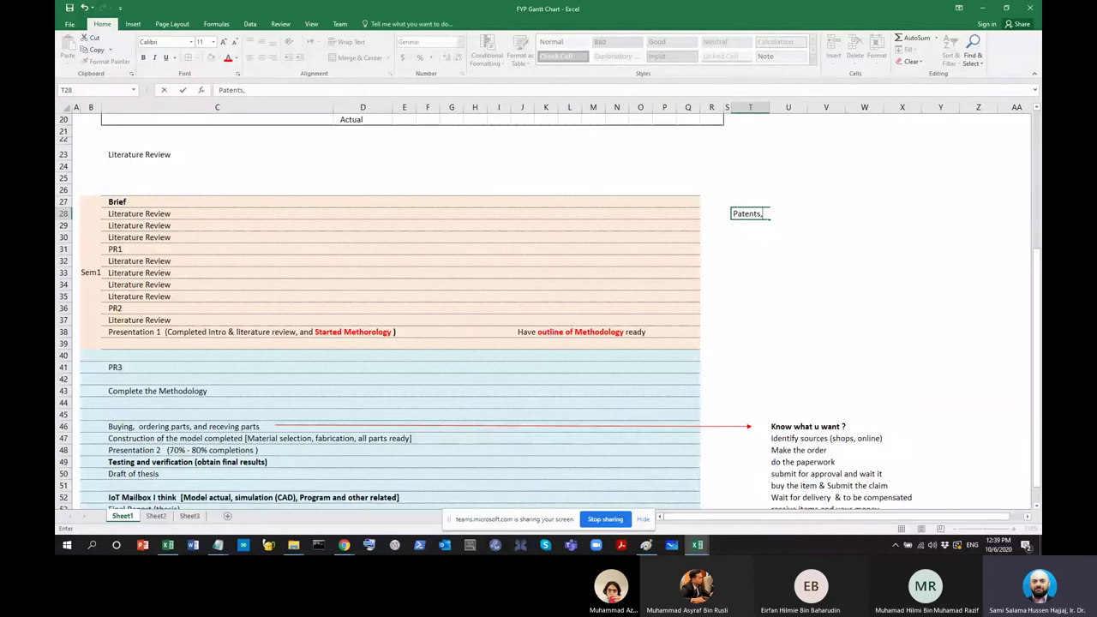
pyautogui.press('BackSpace')
pyautogui.press('Return')
# Continue the source list in T29:T32 with "Research Papers", "Books", "Online" and "Other FYP reports"
pyautogui.write('Resear')
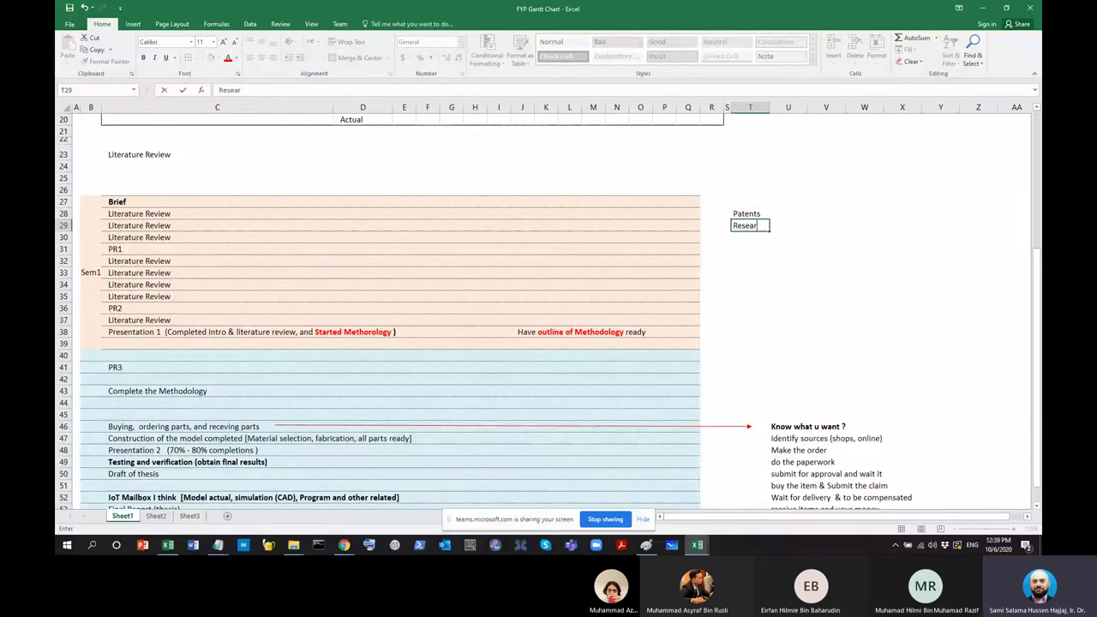
pyautogui.write('ch Papers')
pyautogui.press('Return')
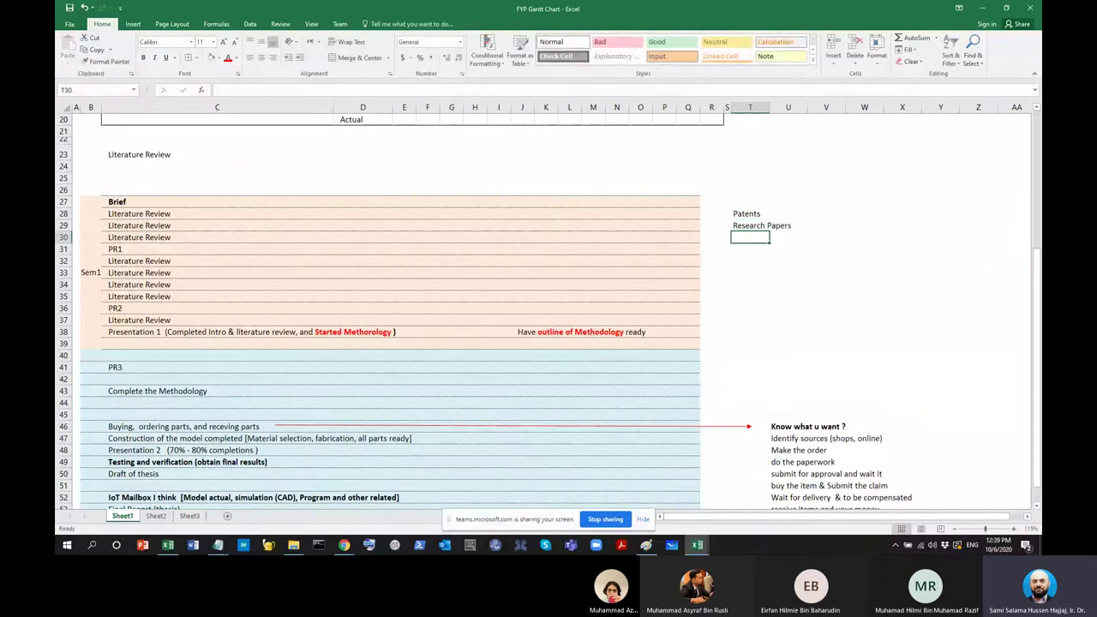
pyautogui.write('Books')
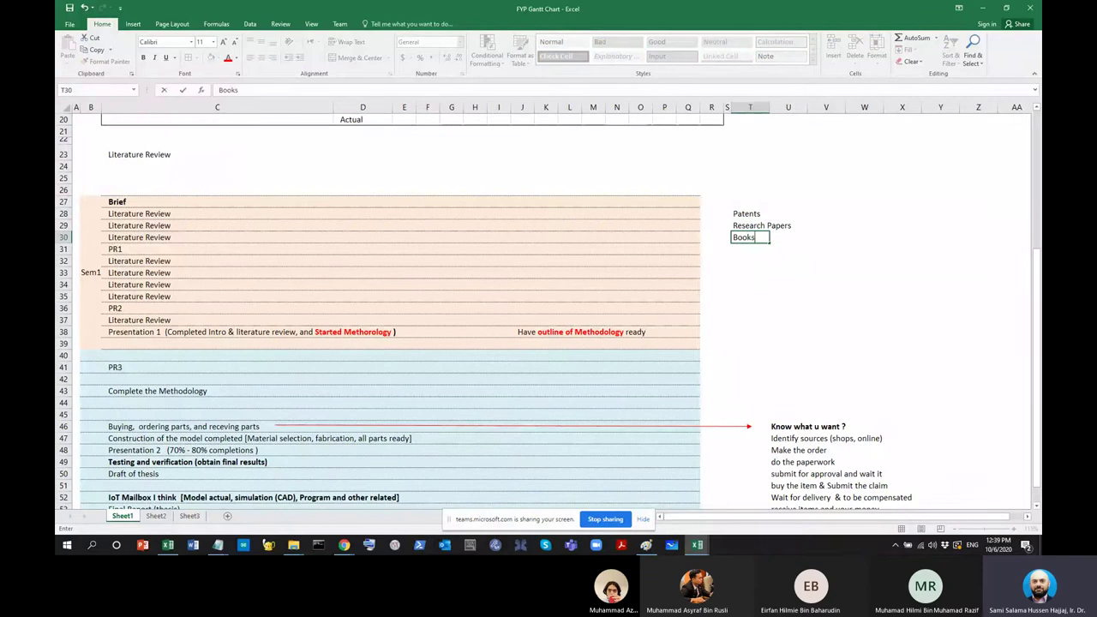
pyautogui.press('Return')
pyautogui.write('Online')
pyautogui.press('Return')
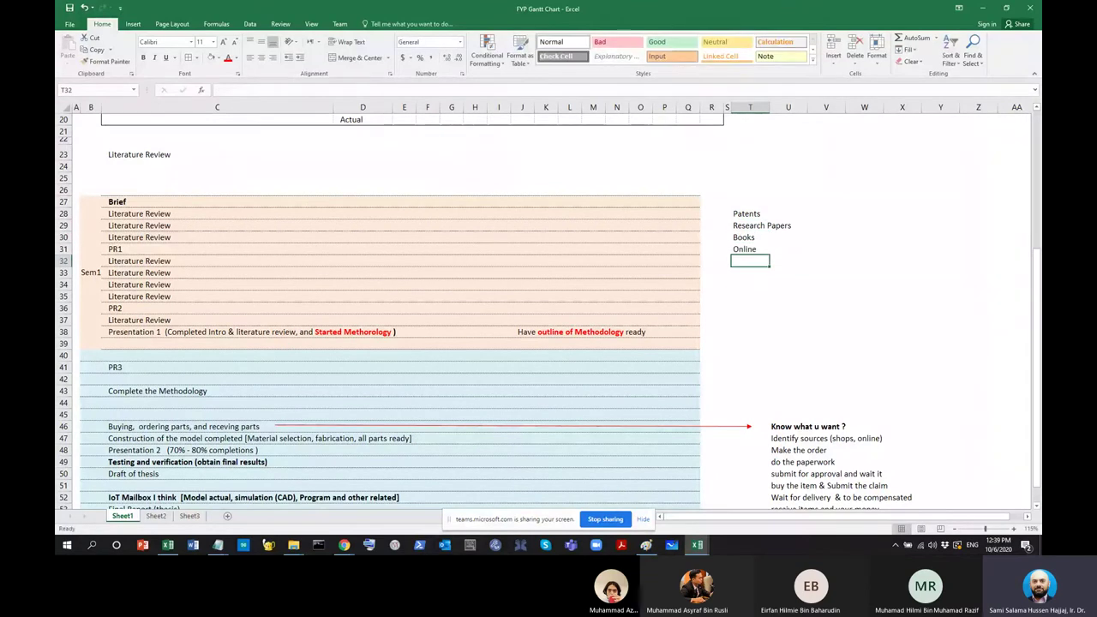
pyautogui.write('Oth')
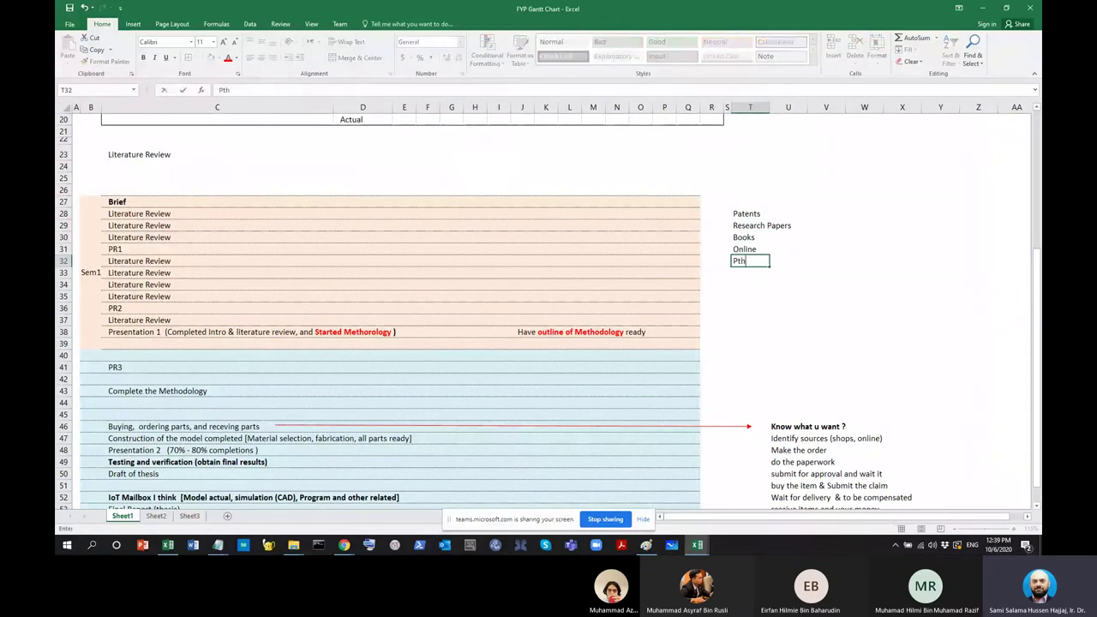
pyautogui.write('er FYP reports')
pyautogui.press('Return')
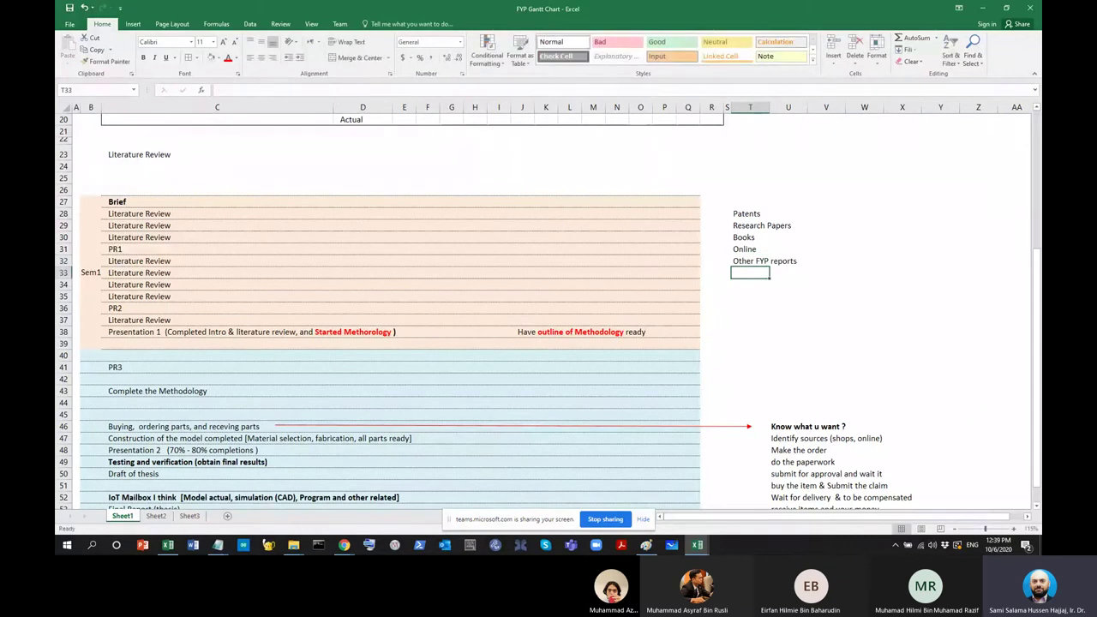
# Copy "Other FYP reports" from T32 to T27 at the head of the source list and clear T32
pyautogui.press('Up')
pyautogui.hotkey('ctrl', 'c')
pyautogui.press('Up')
pyautogui.press('Up')
pyautogui.press('Up')
pyautogui.press('Up')
pyautogui.press('Up')
pyautogui.hotkey('ctrl', 'v')
pyautogui.press('Down')
pyautogui.press('Down')
pyautogui.press('Down')
pyautogui.press('Down')
pyautogui.press('Down')
pyautogui.press('BackSpace')
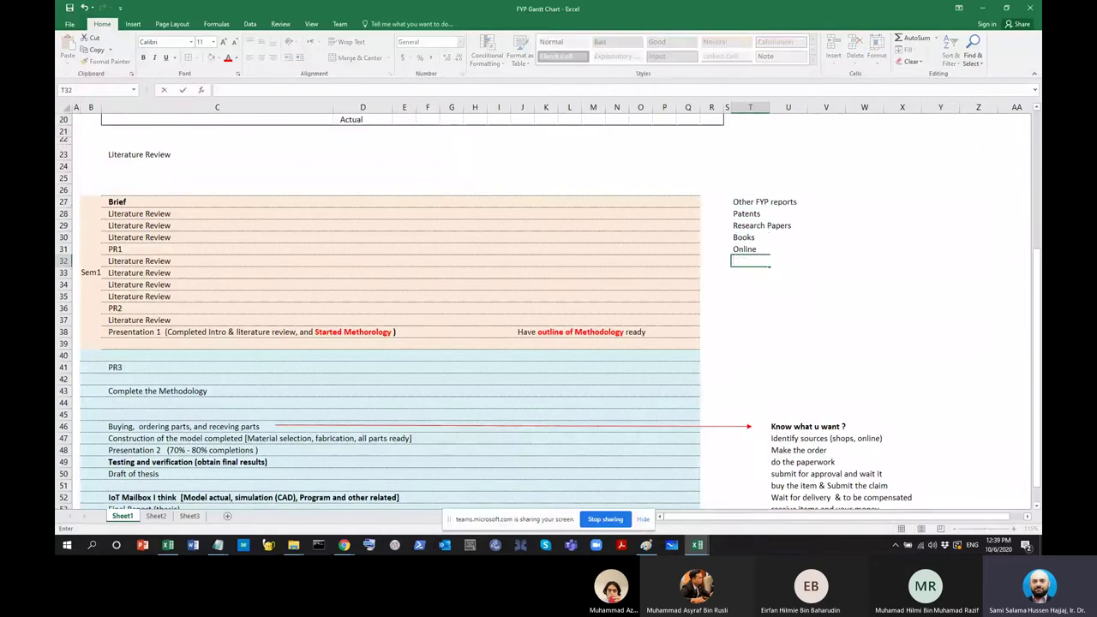
pyautogui.write('Press re')
pyautogui.press('BackSpace')
pyautogui.press('BackSpace')
pyautogui.press('BackSpace')
pyautogui.press('BackSpace')
pyautogui.press('BackSpace')
pyautogui.press('BackSpace')
pyautogui.press('BackSpace')
pyautogui.press('BackSpace')
# Extend the "Online" entry in T31 to read "Online articles, wikipedia, and similar"
pyautogui.doubleClick(754, 251)
pyautogui.write('articles, wikipedia,')
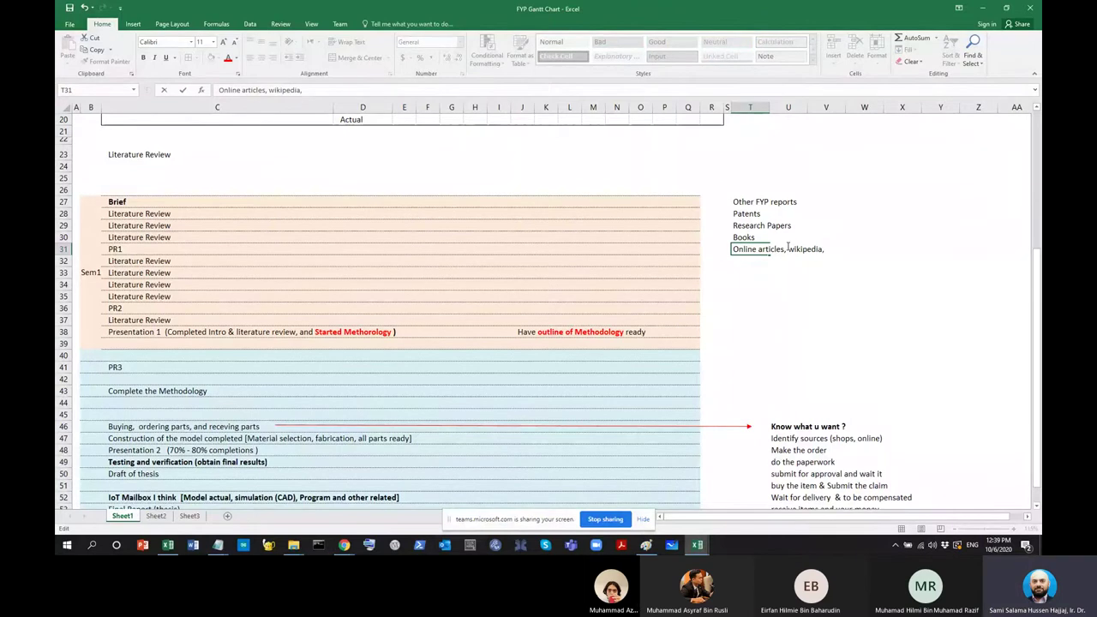
pyautogui.write(' and simialar')
pyautogui.press('Return')
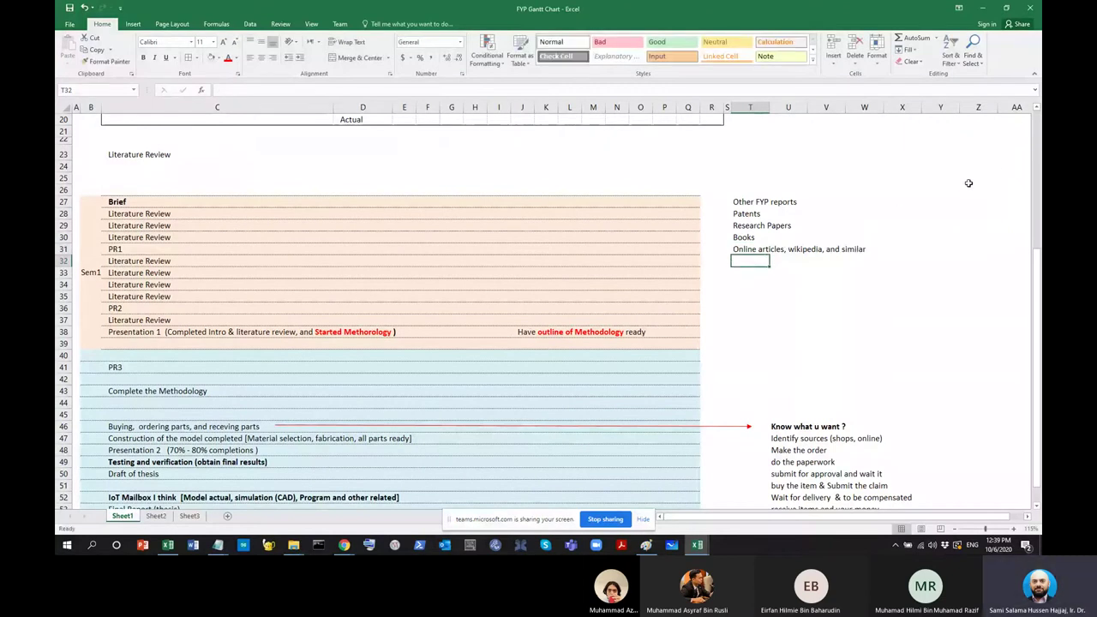
pyautogui.click(939, 187)
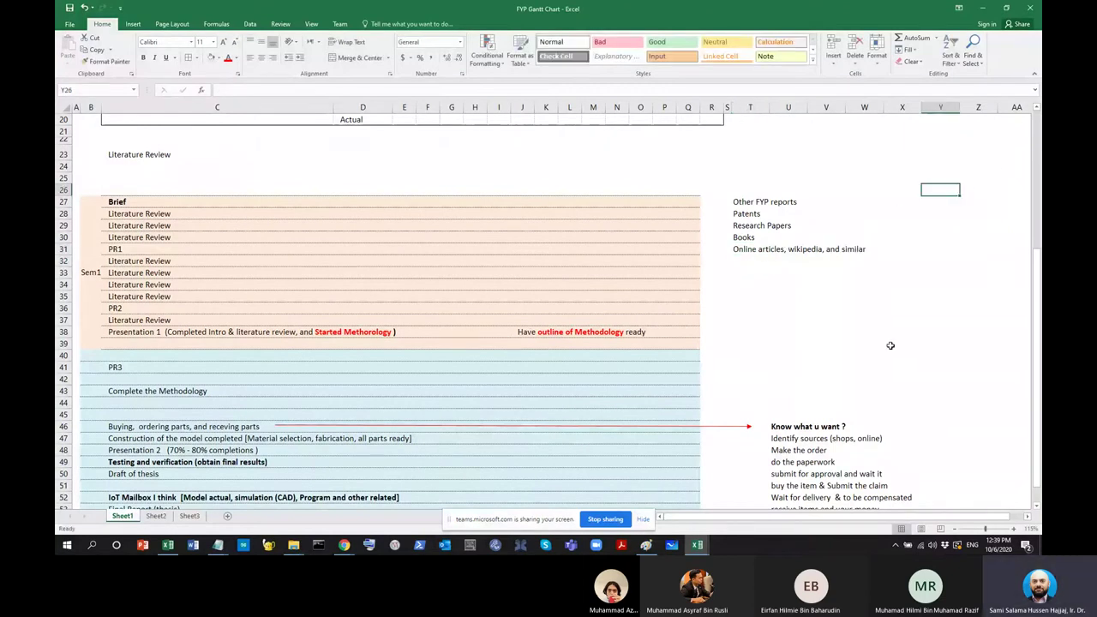
# Enter "Libraries" in V27 beside the "Other FYP reports" source
pyautogui.moveTo(741, 198); pyautogui.dragTo(797, 204)
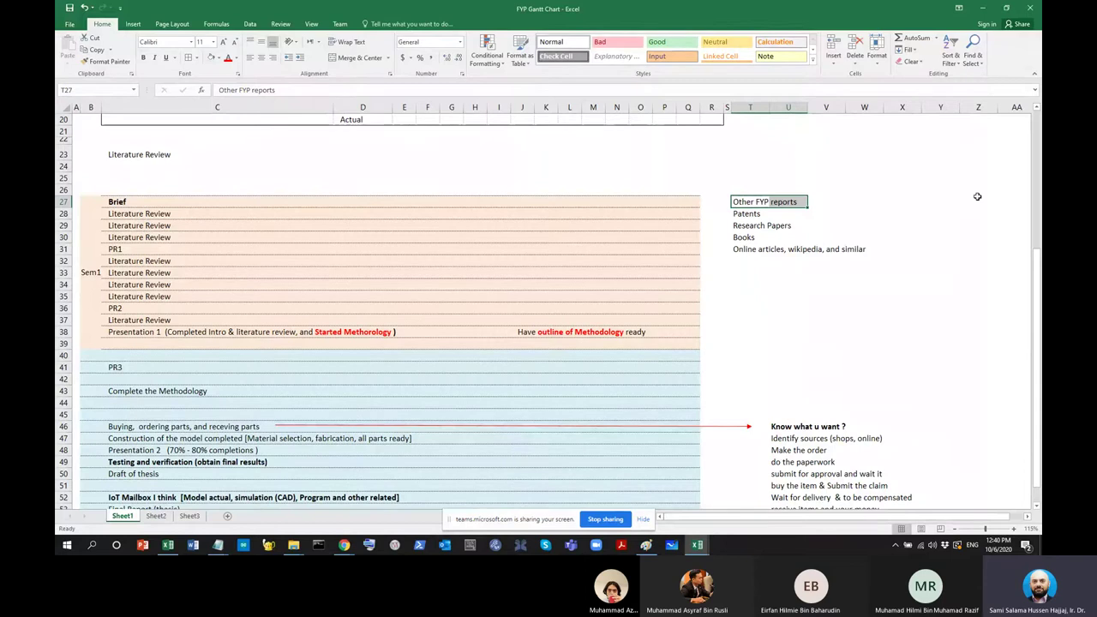
pyautogui.moveTo(761, 200); pyautogui.dragTo(783, 200)
pyautogui.click(834, 201)
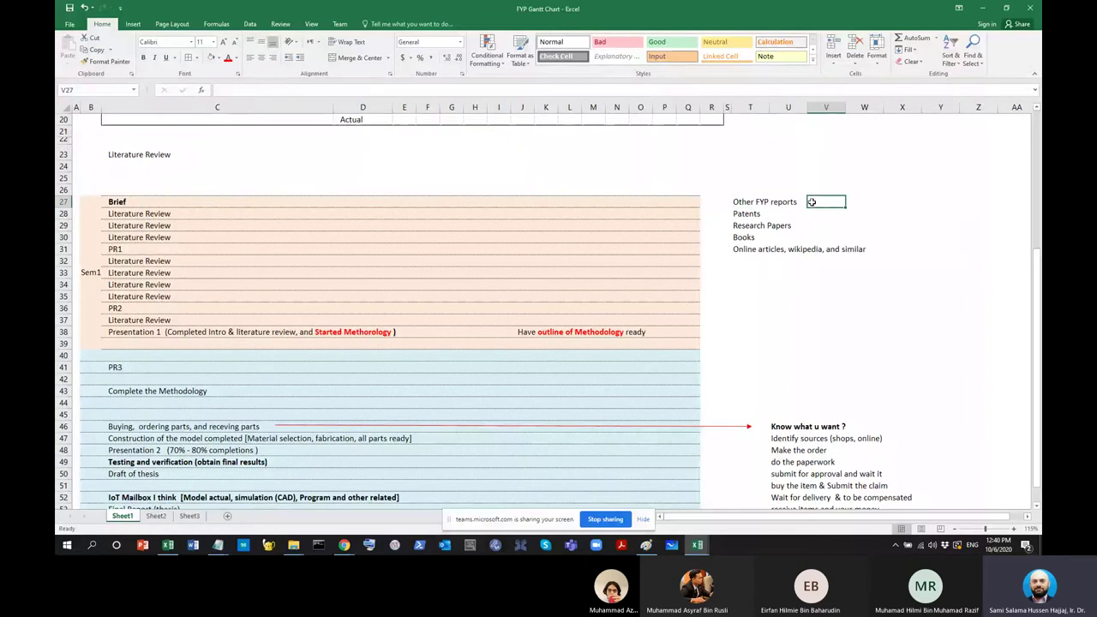
pyautogui.write('Libraries')
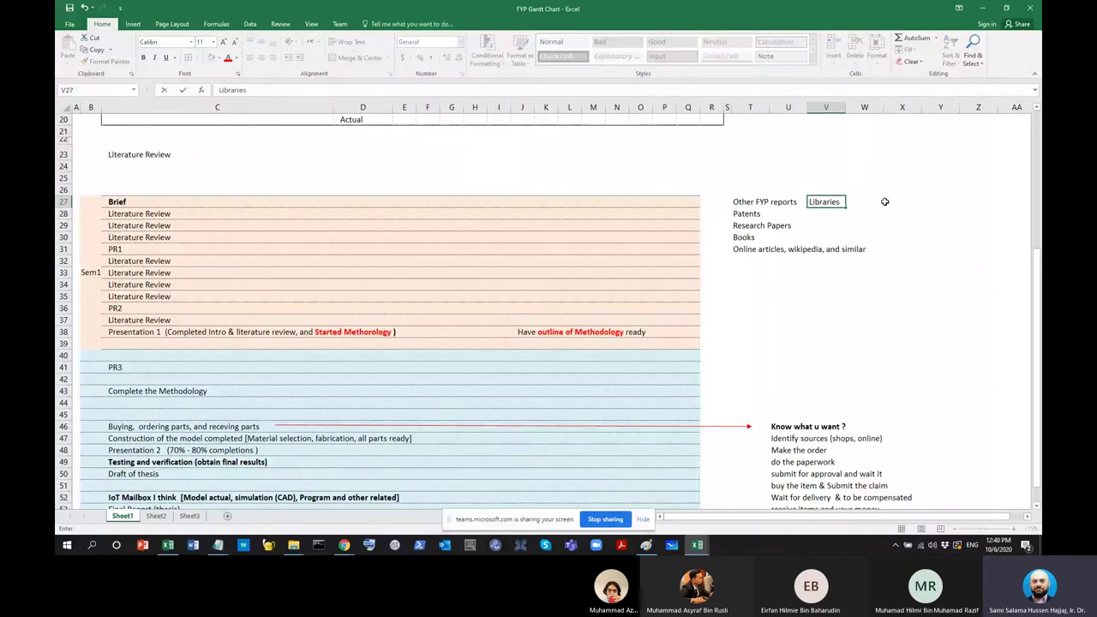
pyautogui.press('Return')
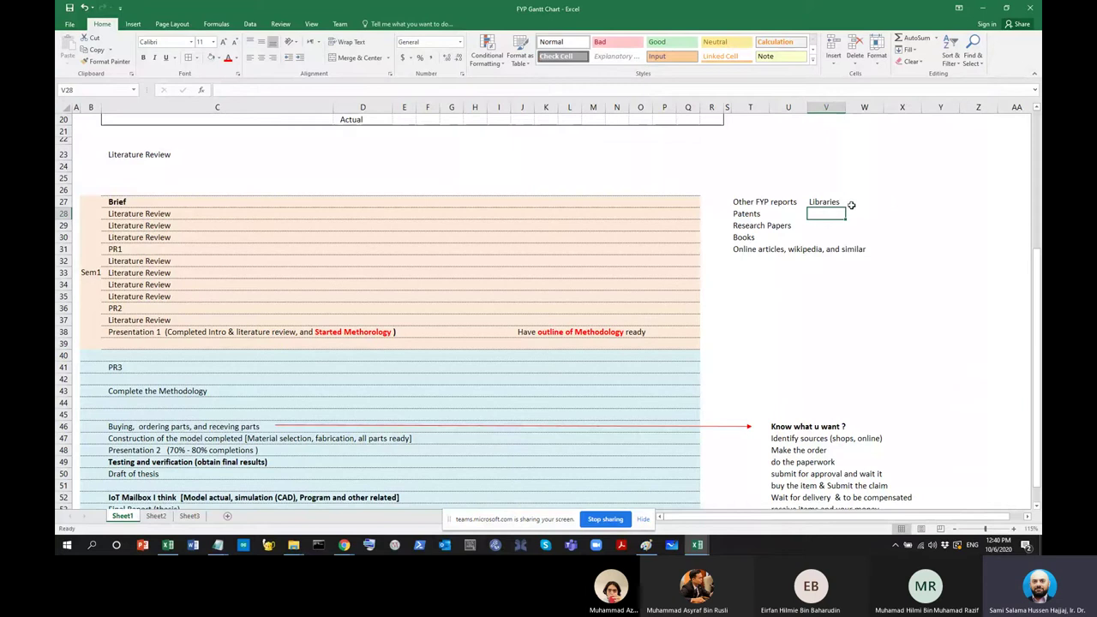
pyautogui.click(823, 202)
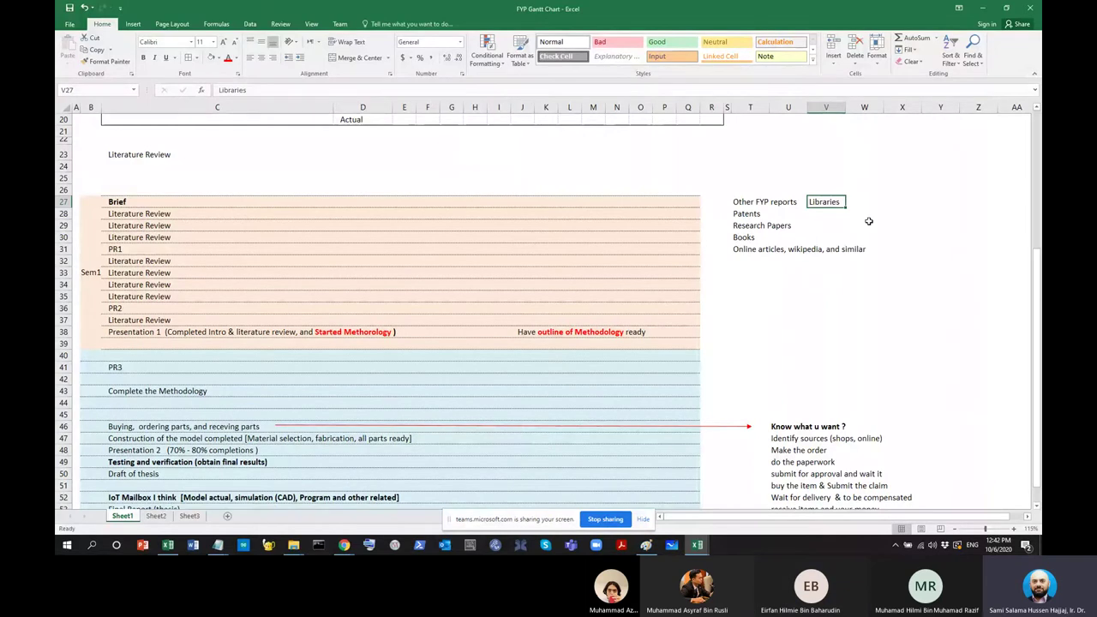
# Number the first two literature sources by entering 1 in R27 and 2 in R28
pyautogui.click(746, 214)
pyautogui.moveTo(742, 203); pyautogui.dragTo(849, 209)
pyautogui.scroll(1, 849, 208)
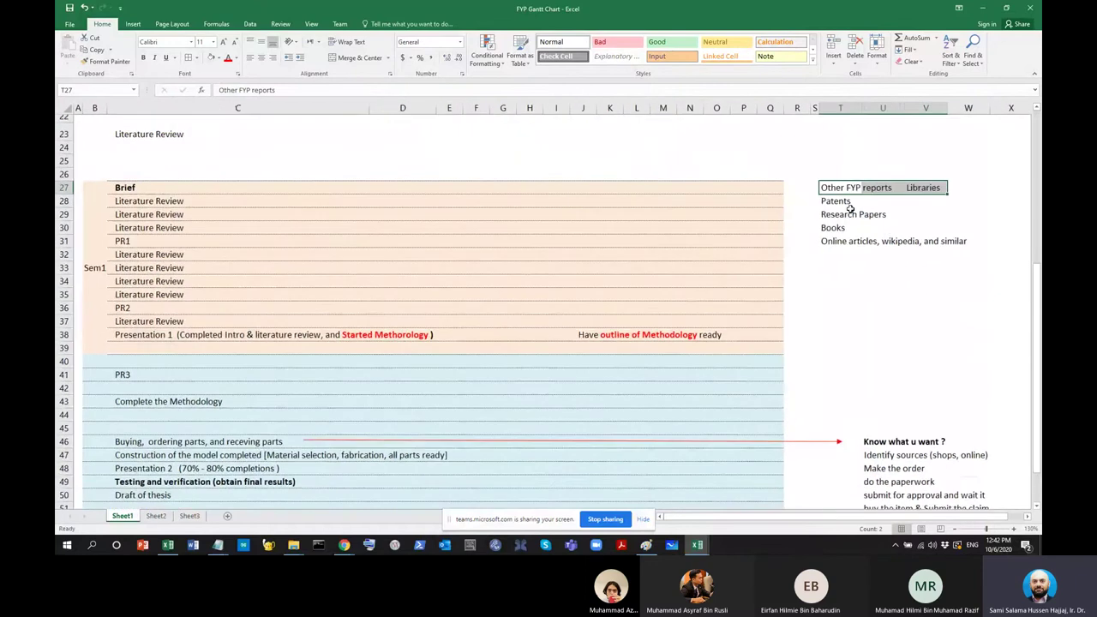
pyautogui.scroll(-1, 849, 209)
pyautogui.scroll(2, 617, 332)
pyautogui.moveTo(617, 331); pyautogui.dragTo(694, 340)
pyautogui.click(600, 317)
pyautogui.click(584, 302)
pyautogui.click(563, 304)
pyautogui.write('1')
pyautogui.press('Return')
pyautogui.write('2')
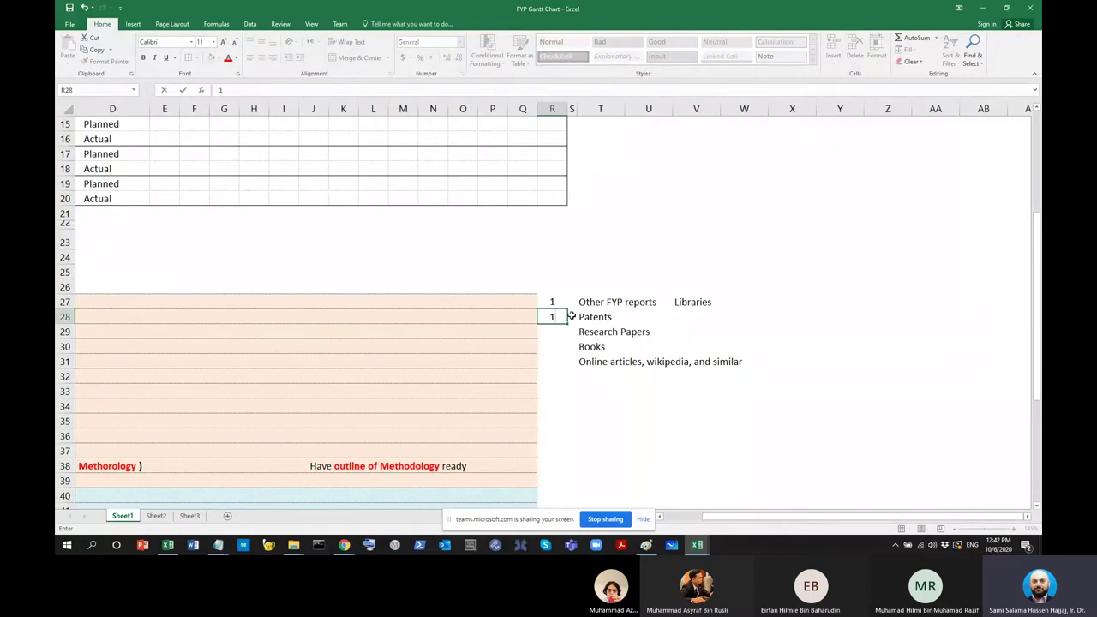
pyautogui.press('Return')
# Make the "Other FYP reports" and "Libraries" entries in T27:V27 bold
pyautogui.moveTo(587, 302); pyautogui.dragTo(702, 303)
pyautogui.click(74, 28)
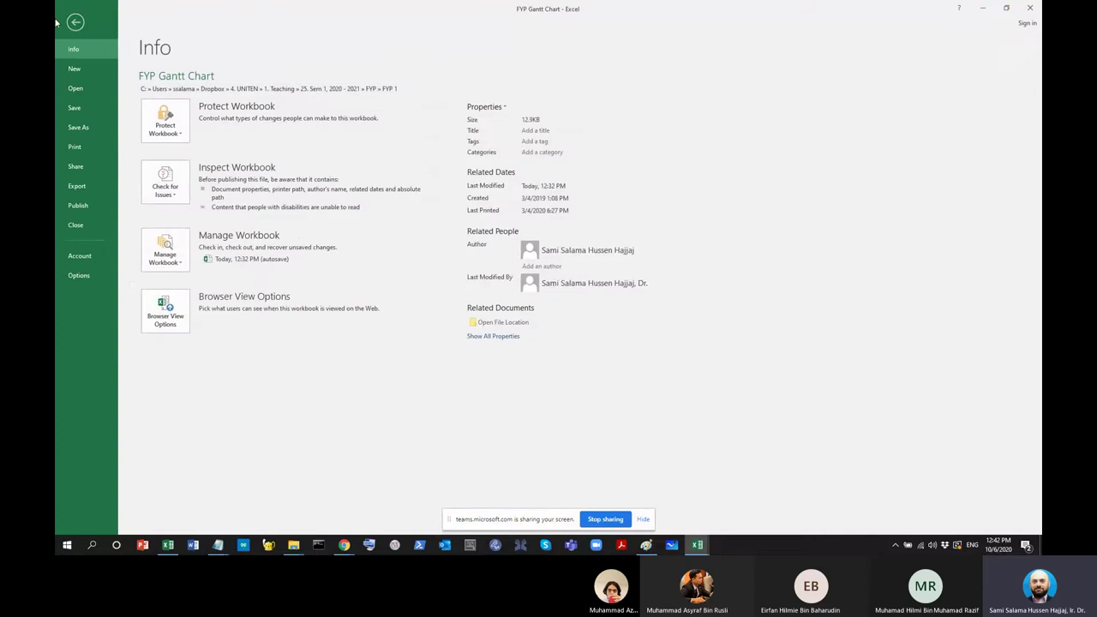
pyautogui.click(74, 24)
pyautogui.hotkey('ctrl', 'b')
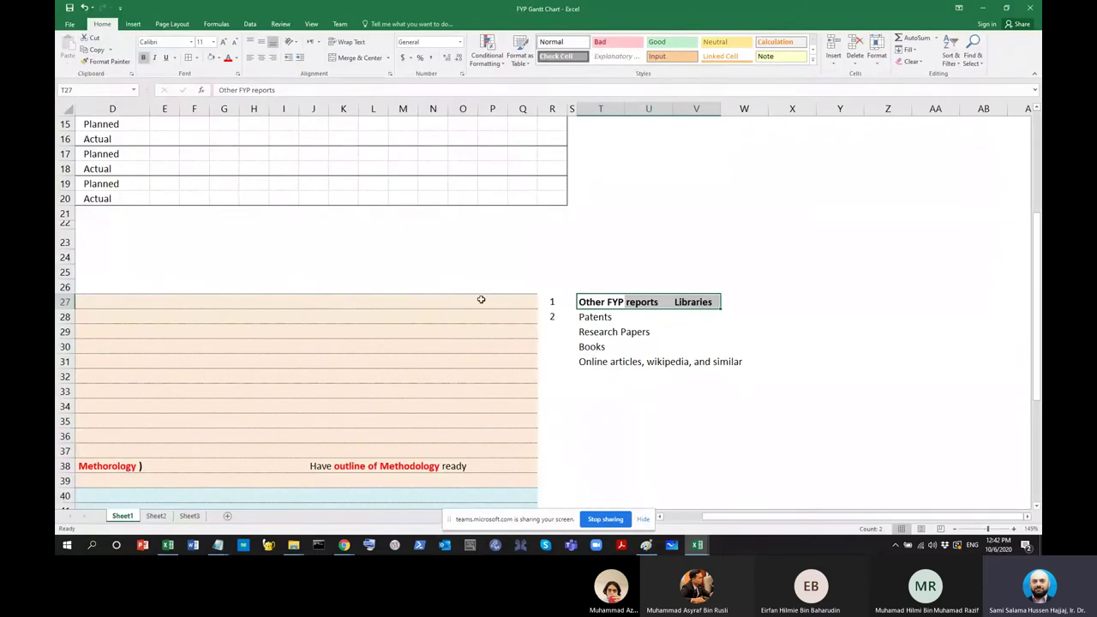
pyautogui.click(652, 330)
pyautogui.click(693, 303)
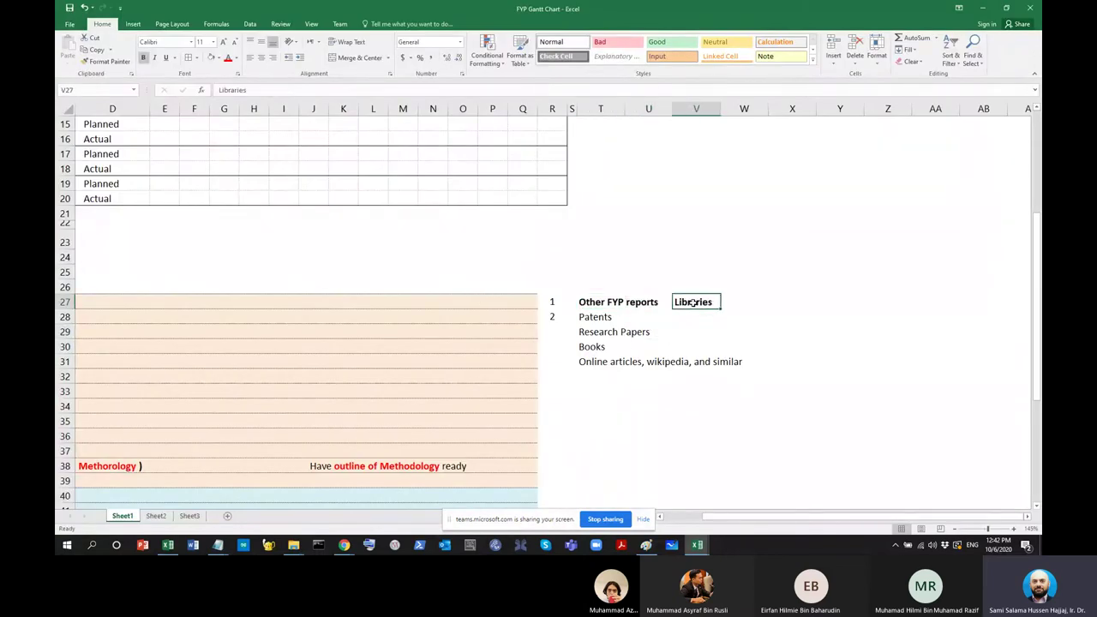
# Make the "Patents" entry in T28 bold
pyautogui.click(593, 318)
pyautogui.click(143, 59)
pyautogui.click(678, 331)
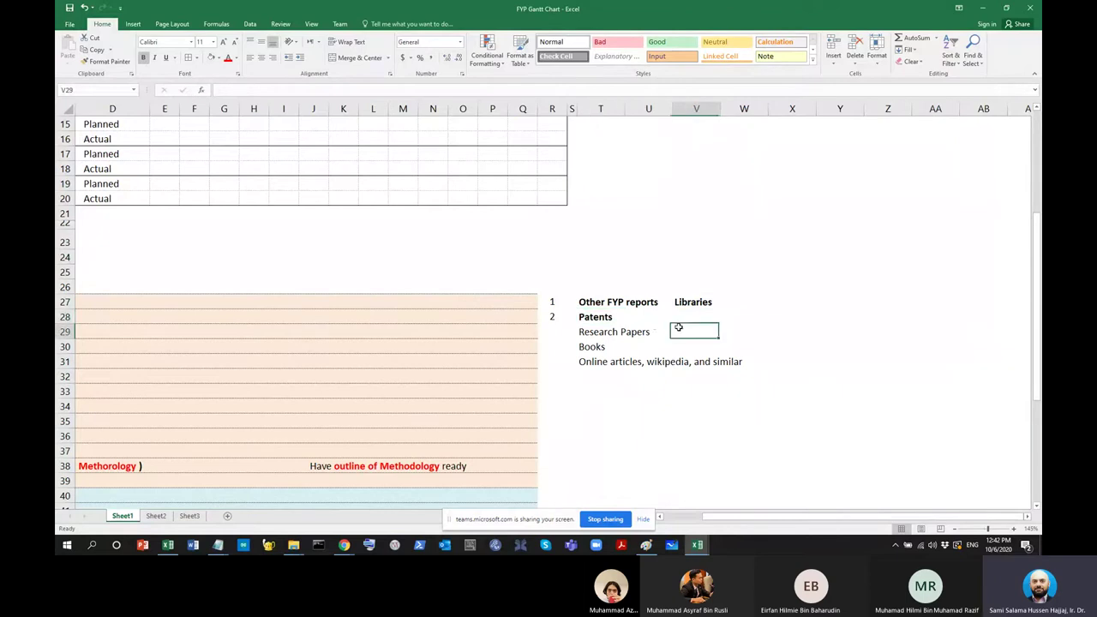
pyautogui.click(620, 329)
pyautogui.click(619, 317)
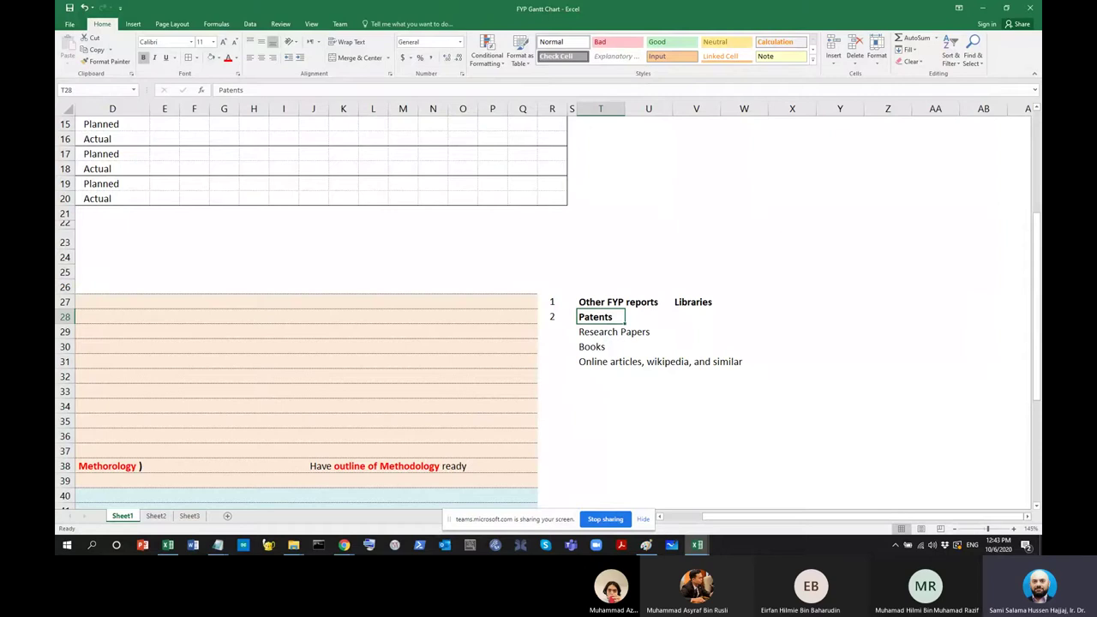
# Number the "Research Papers" source by entering 3 in R29, and make its entry in T29:U29 bold
pyautogui.click(616, 326)
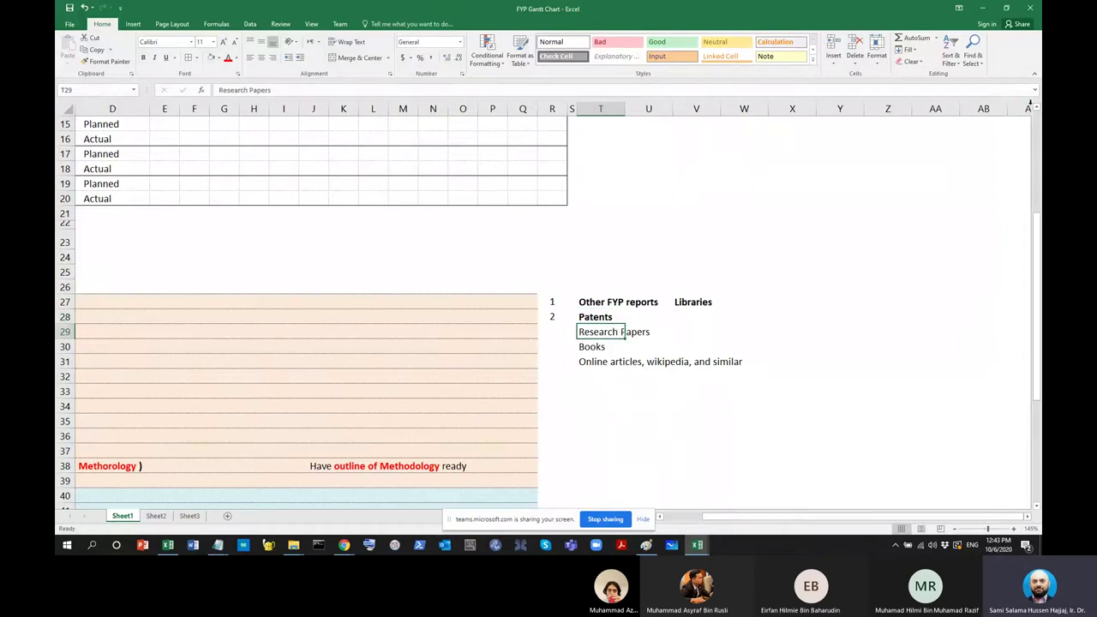
pyautogui.moveTo(581, 335); pyautogui.dragTo(708, 331)
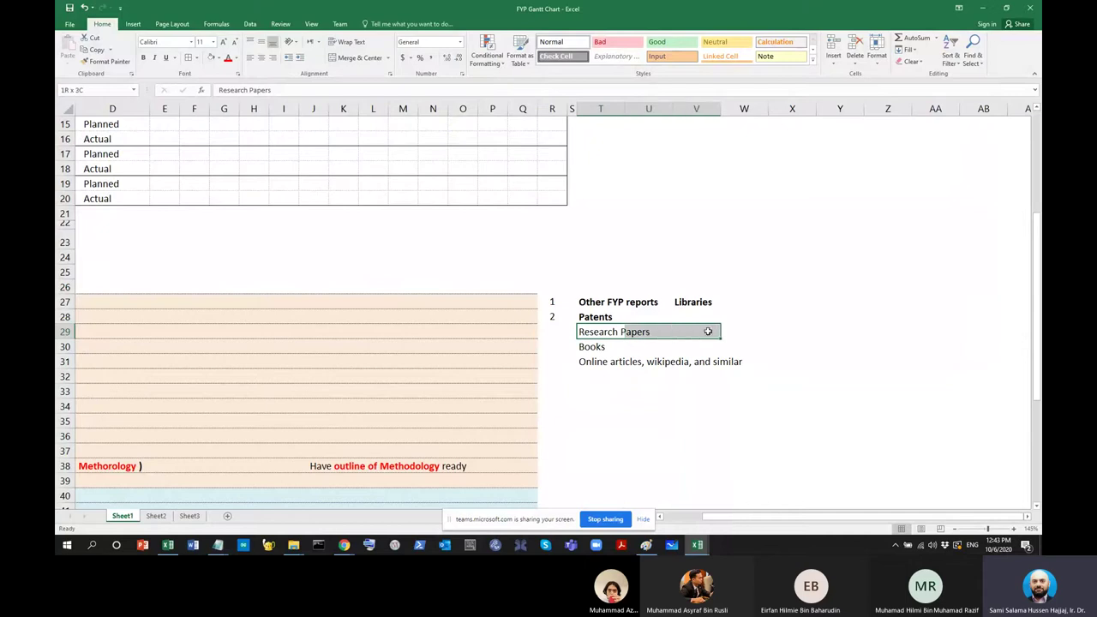
pyautogui.click(554, 335)
pyautogui.write('3')
pyautogui.press('Tab')
pyautogui.press('Tab')
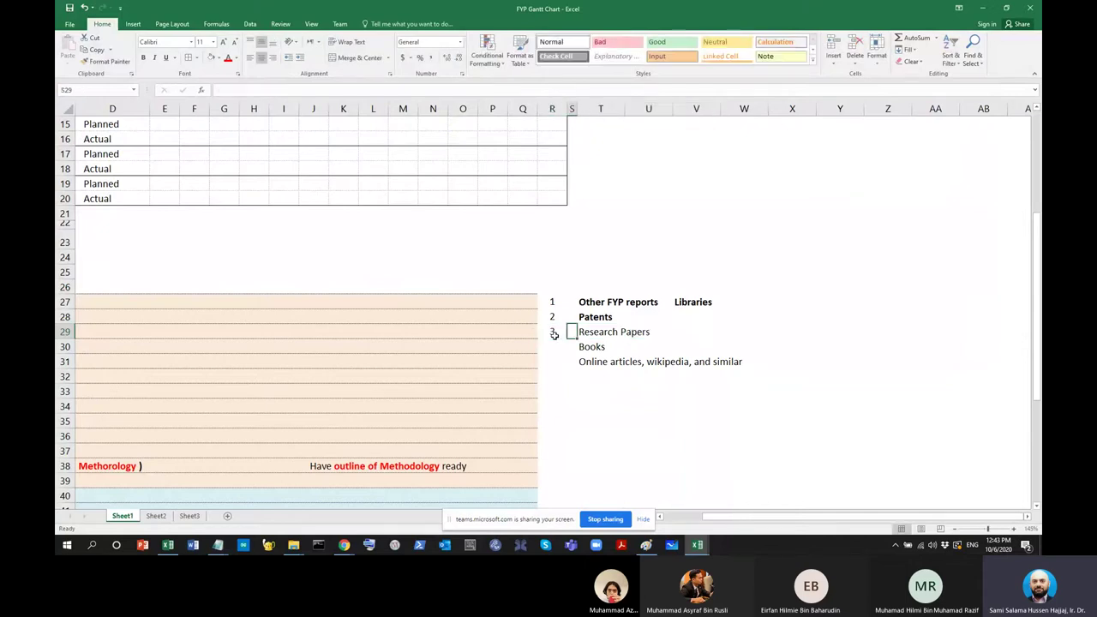
pyautogui.hotkey('shift', 'Right')
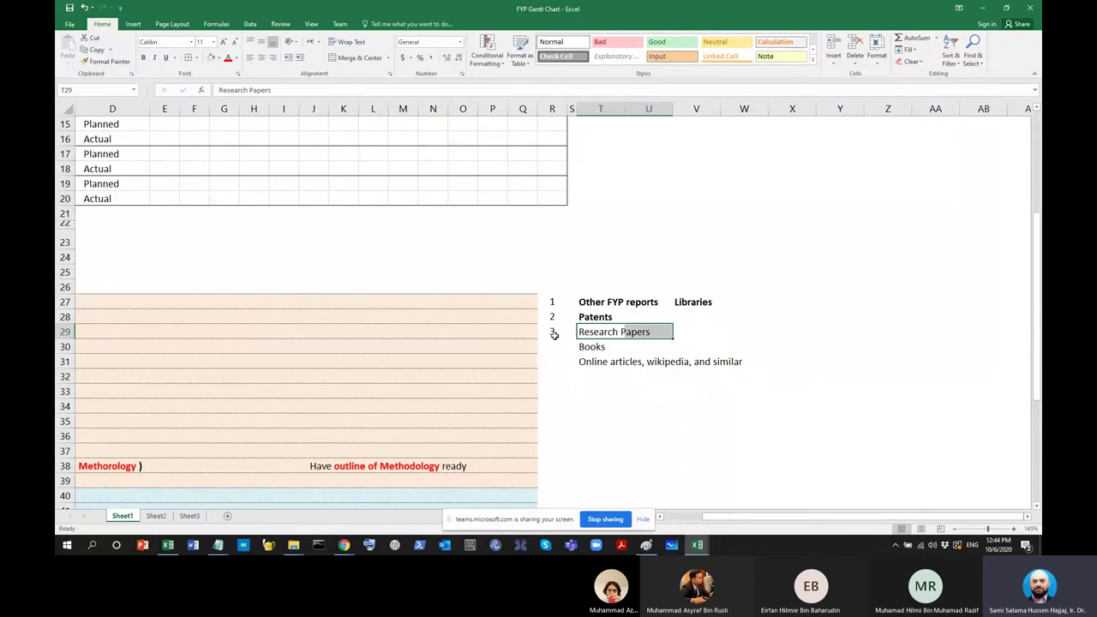
pyautogui.click(143, 59)
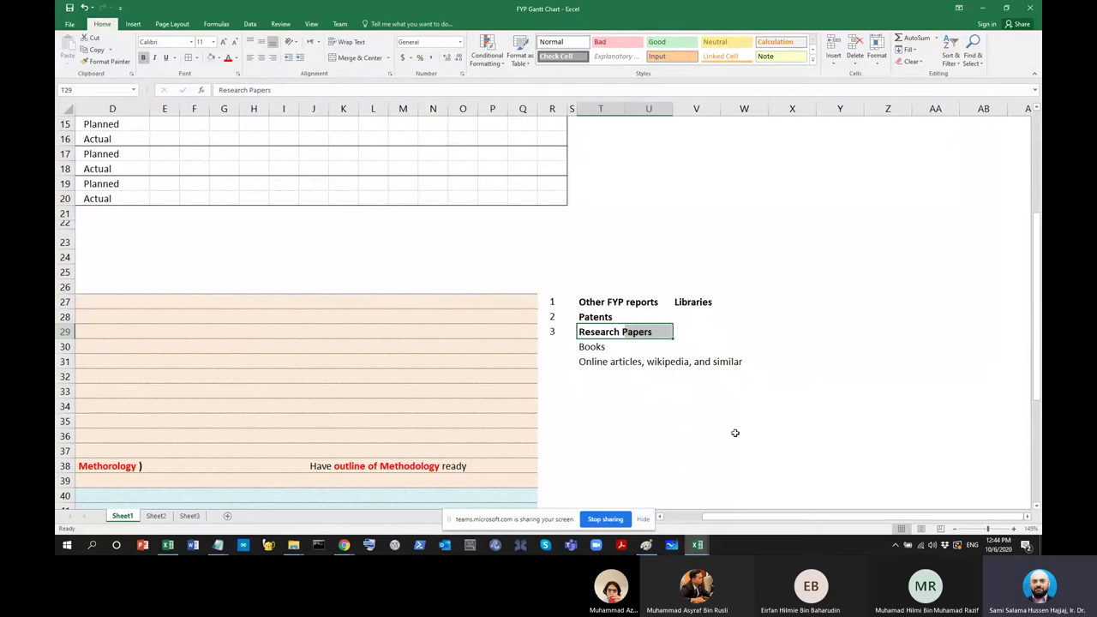
# Enter "Focus only on: Abstract, Methodology (find out how they did it), results" in V29 beside "Research Papers"
pyautogui.click(690, 332)
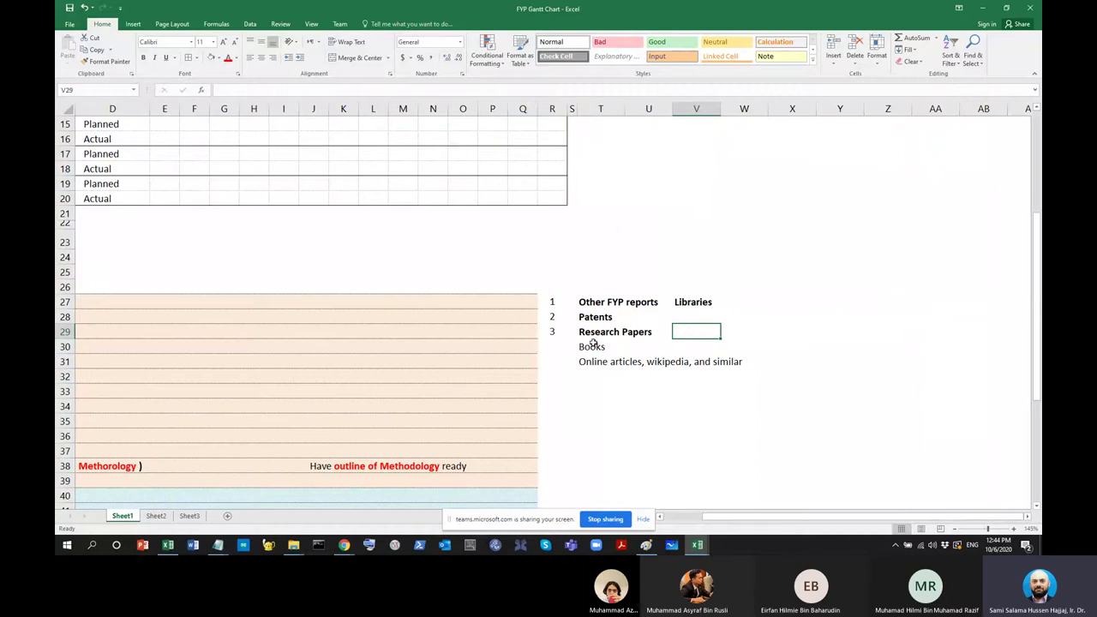
pyautogui.click(635, 332)
pyautogui.click(582, 330)
pyautogui.click(644, 331)
pyautogui.click(703, 334)
pyautogui.write('Focus only on :')
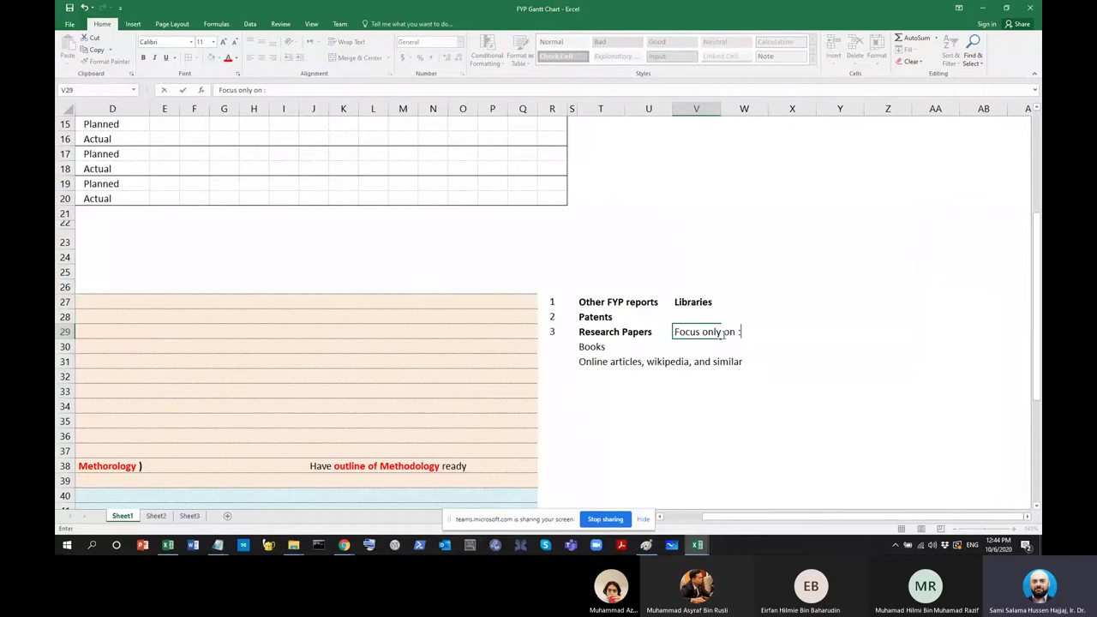
pyautogui.press('BackSpace')
pyautogui.write(':      Abstract,')
pyautogui.write('Methodology')
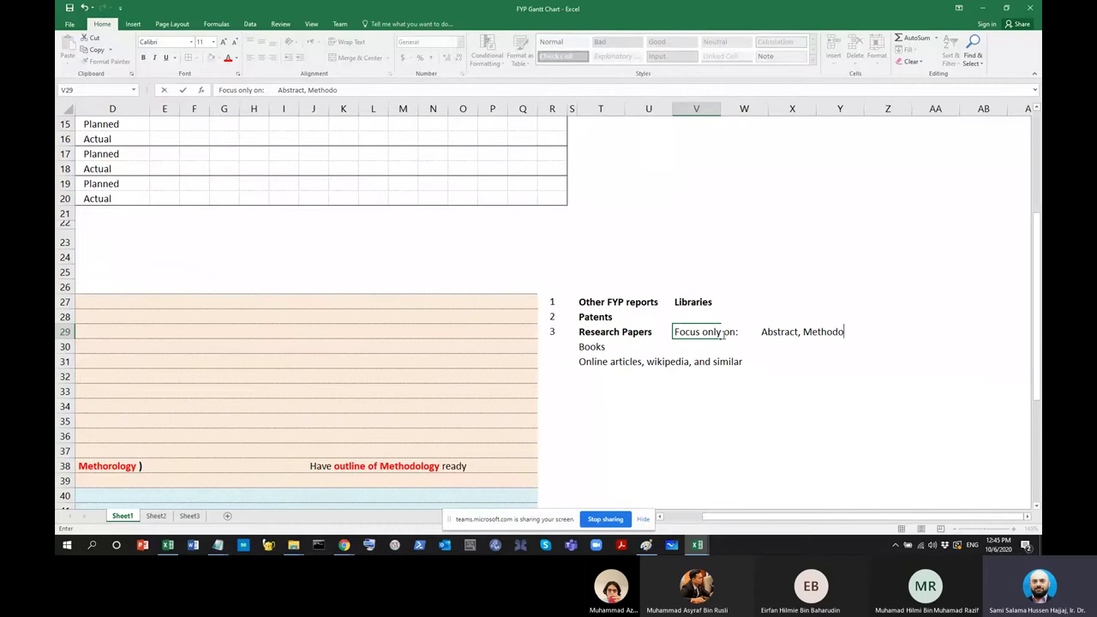
pyautogui.write(' (find out how')
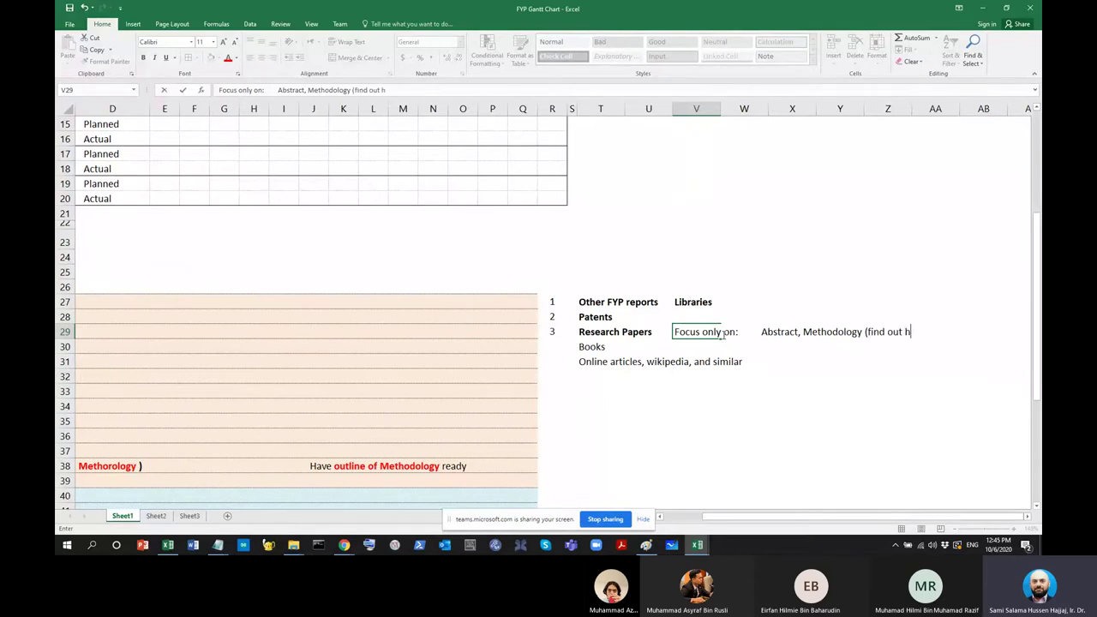
pyautogui.write(' they did it)')
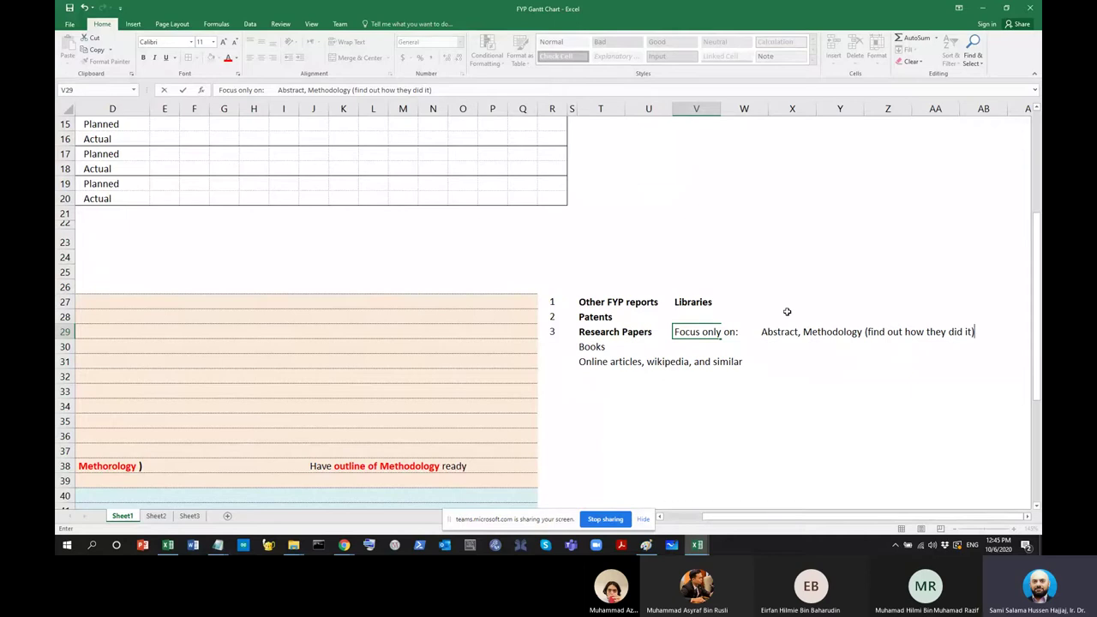
pyautogui.write(', results')
pyautogui.press('Return')
# Review the focus note for research papers along row 29, from its abstract part through to its results part
pyautogui.press('Up')
pyautogui.press('Right')
pyautogui.press('Right')
pyautogui.press('Left')
pyautogui.press('Right')
pyautogui.click(834, 331)
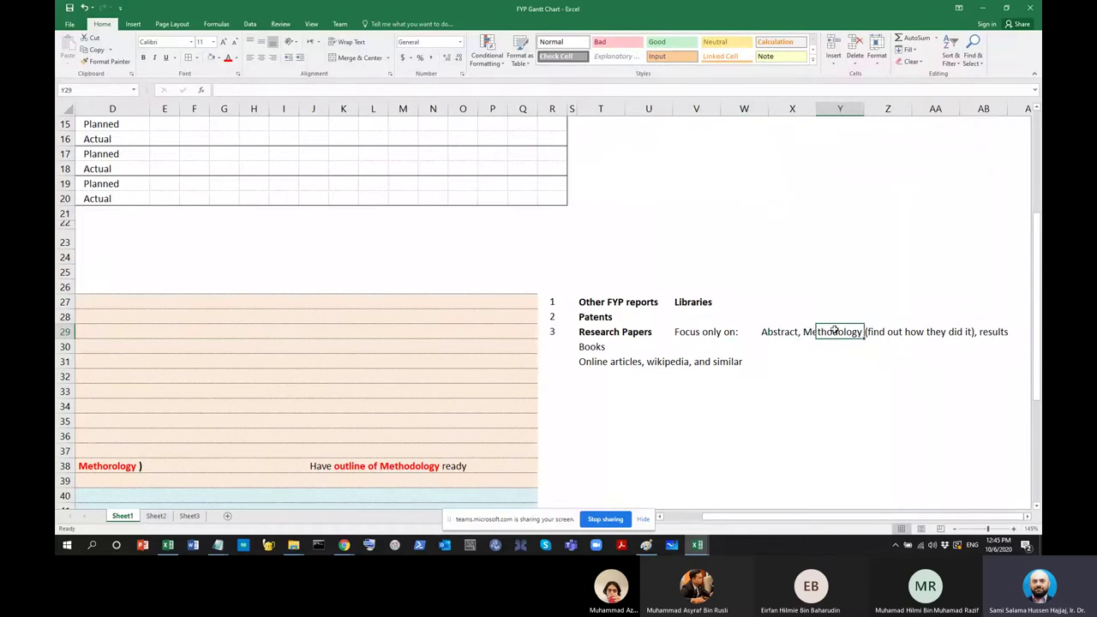
pyautogui.click(1003, 331)
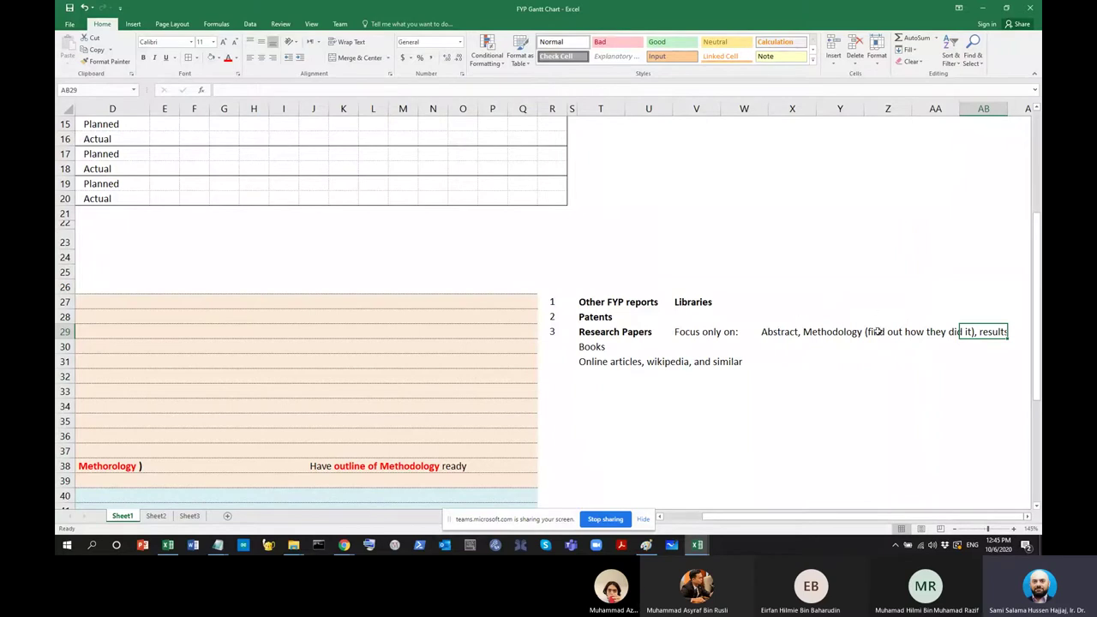
pyautogui.click(883, 351)
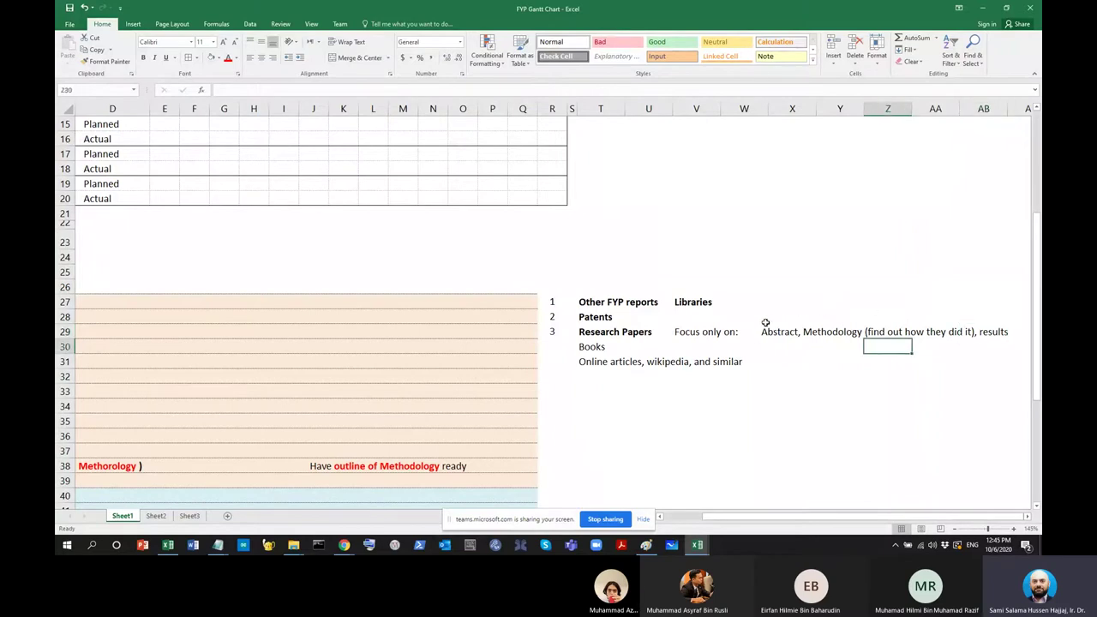
pyautogui.moveTo(580, 331); pyautogui.dragTo(1002, 320)
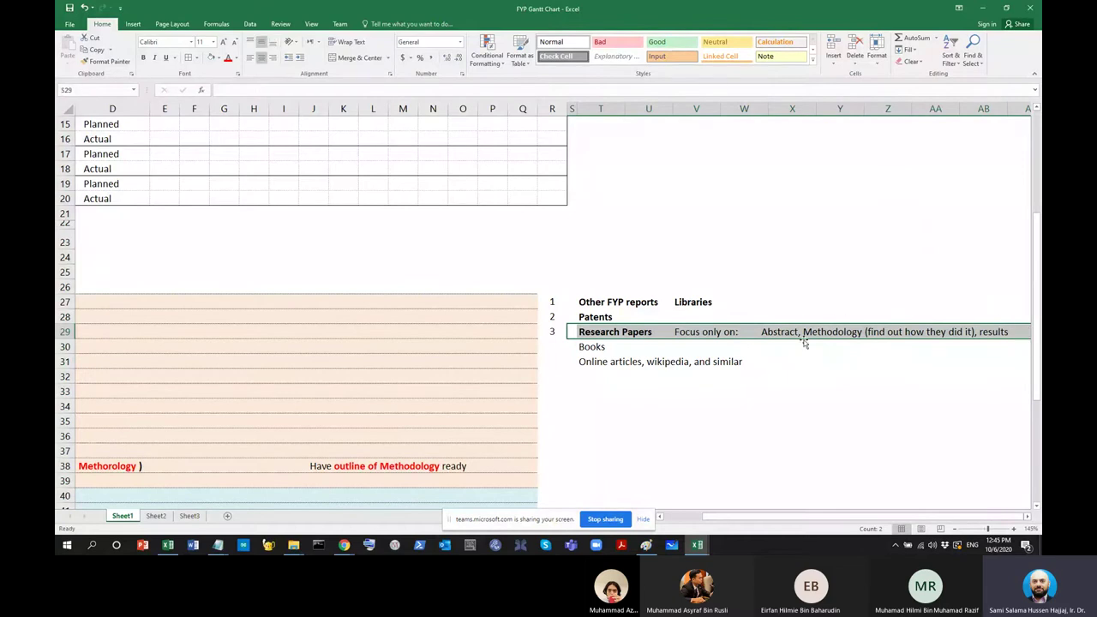
pyautogui.click(994, 335)
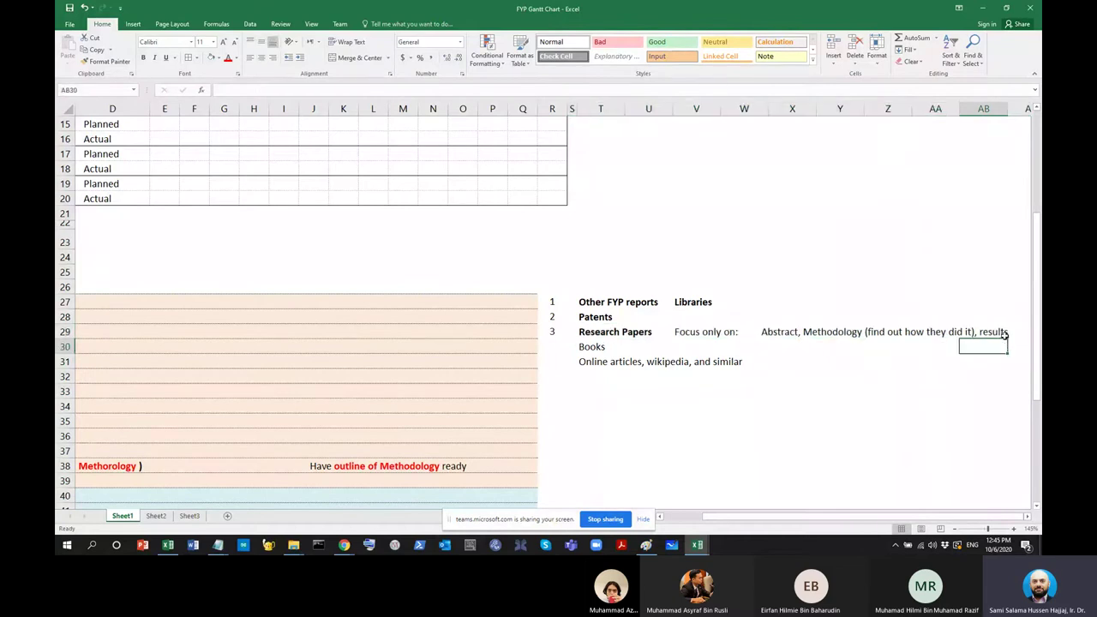
pyautogui.doubleClick(1004, 332)
pyautogui.click(777, 333)
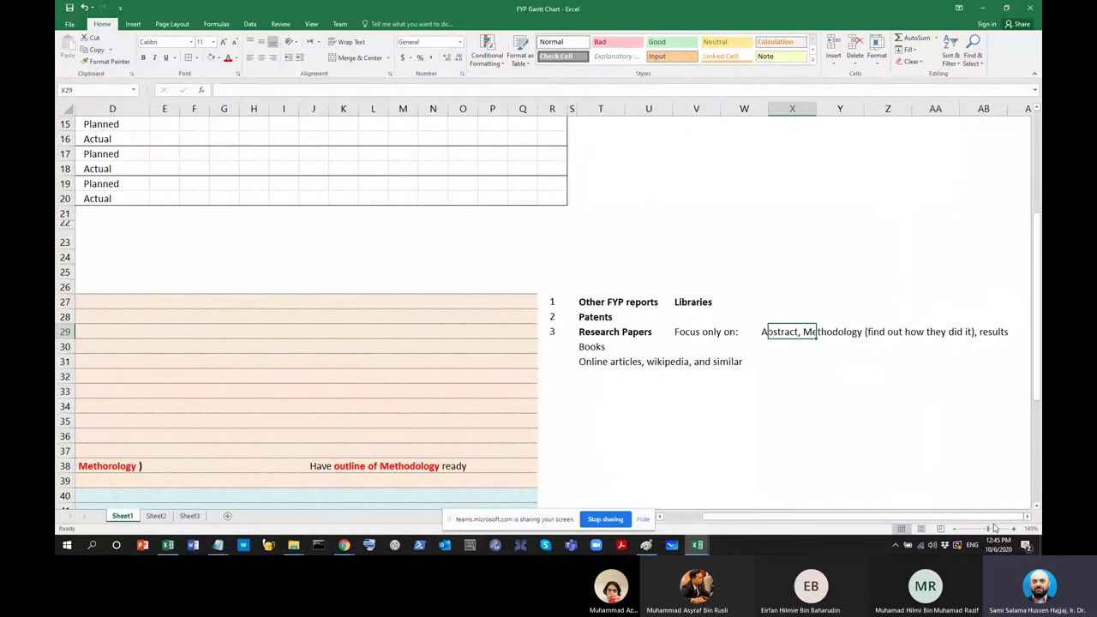
pyautogui.click(1026, 519)
pyautogui.click(1026, 520)
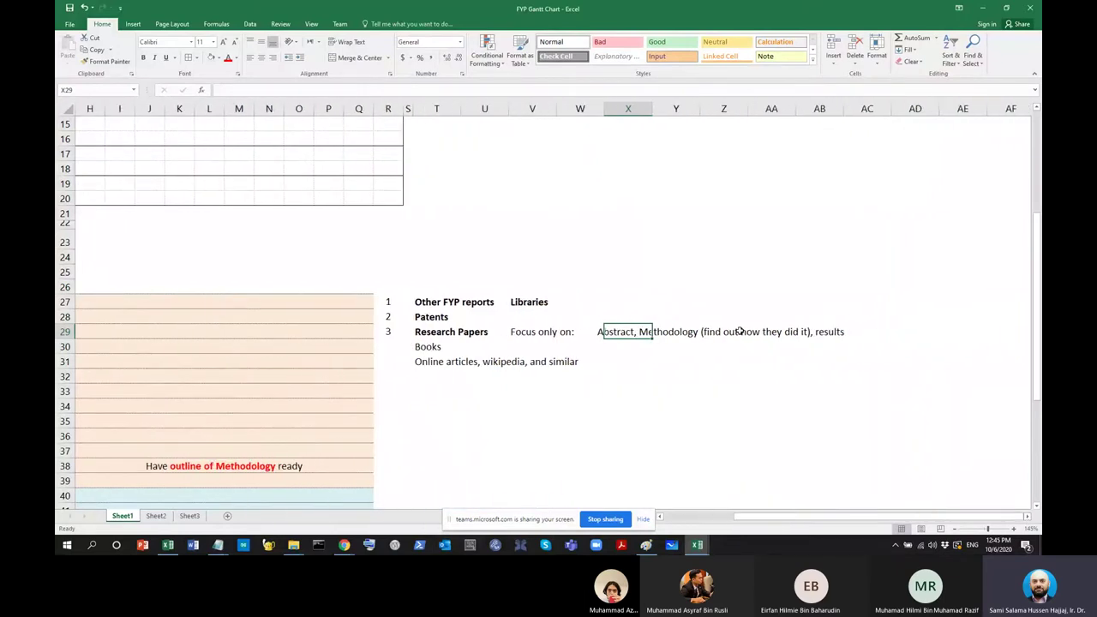
pyautogui.click(667, 333)
pyautogui.click(722, 332)
pyautogui.click(772, 332)
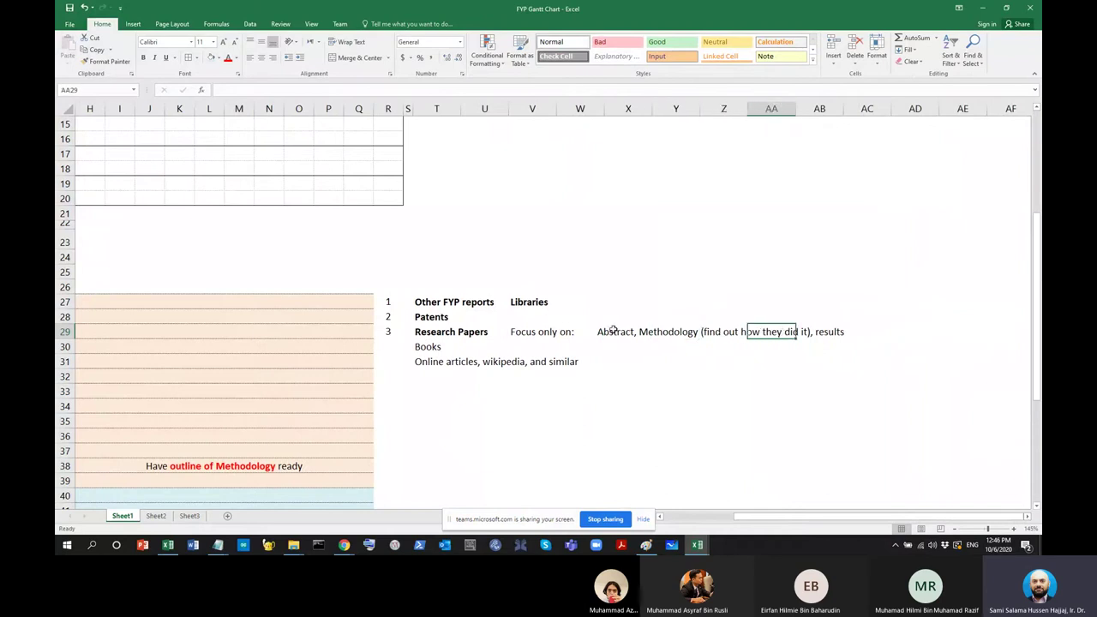
pyautogui.click(829, 332)
pyautogui.click(610, 331)
# Append ", References" to the end of the research papers focus note in V29
pyautogui.click(545, 331)
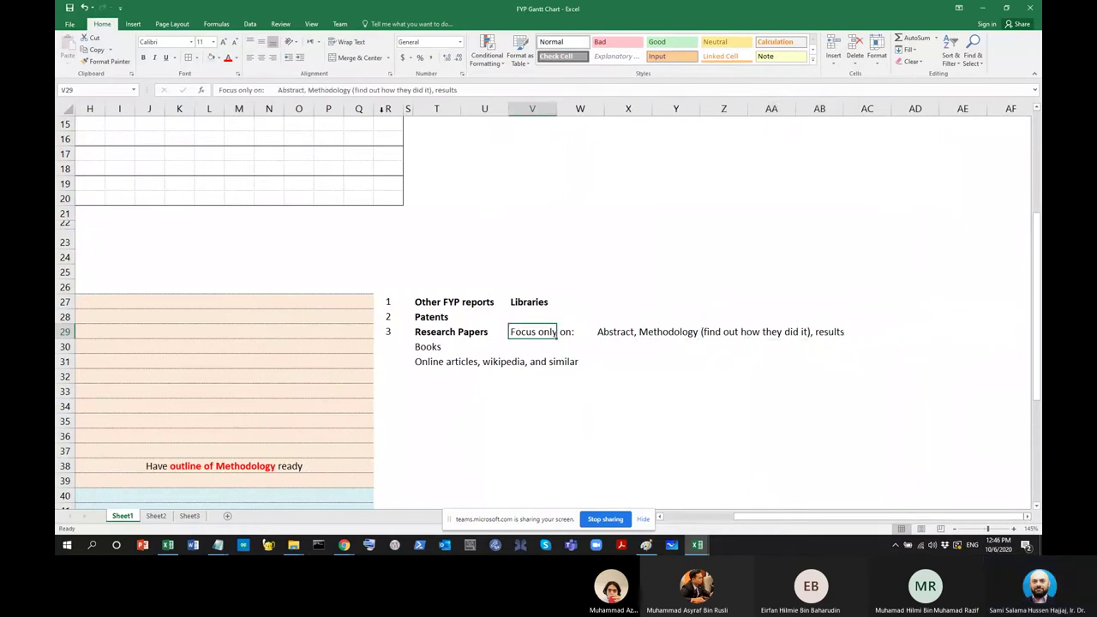
pyautogui.click(489, 89)
pyautogui.write(', Referecnces')
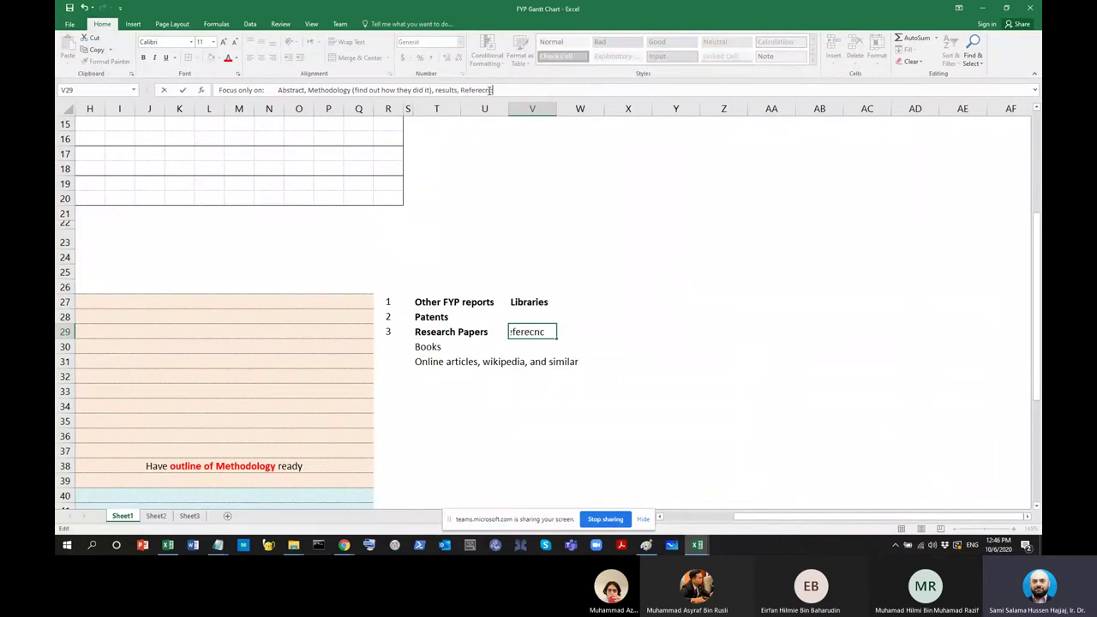
pyautogui.press('BackSpace')
pyautogui.press('BackSpace')
pyautogui.press('BackSpace')
pyautogui.press('BackSpace')
pyautogui.write('nces')
pyautogui.press('Return')
pyautogui.click(855, 331)
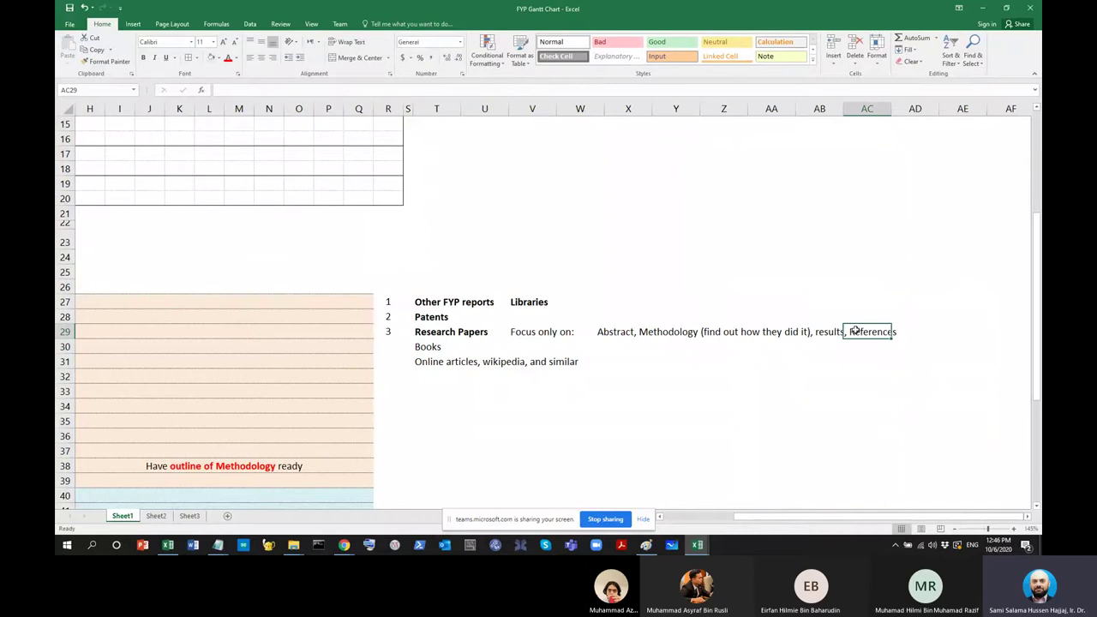
# Make the "Books" entry in T30 bold
pyautogui.click(473, 333)
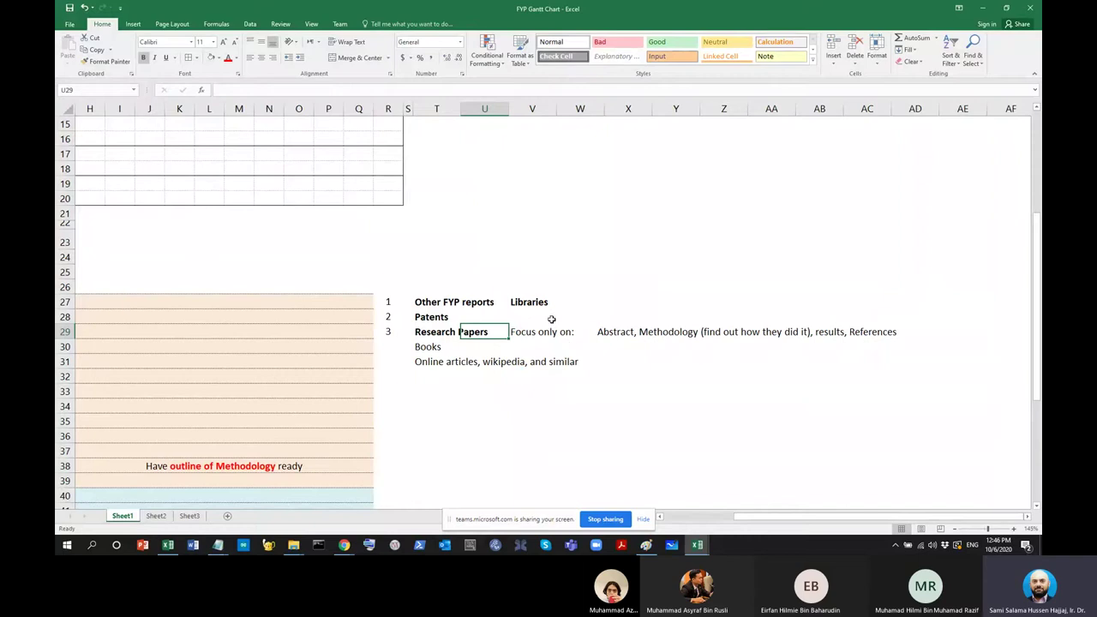
pyautogui.click(598, 364)
pyautogui.click(468, 344)
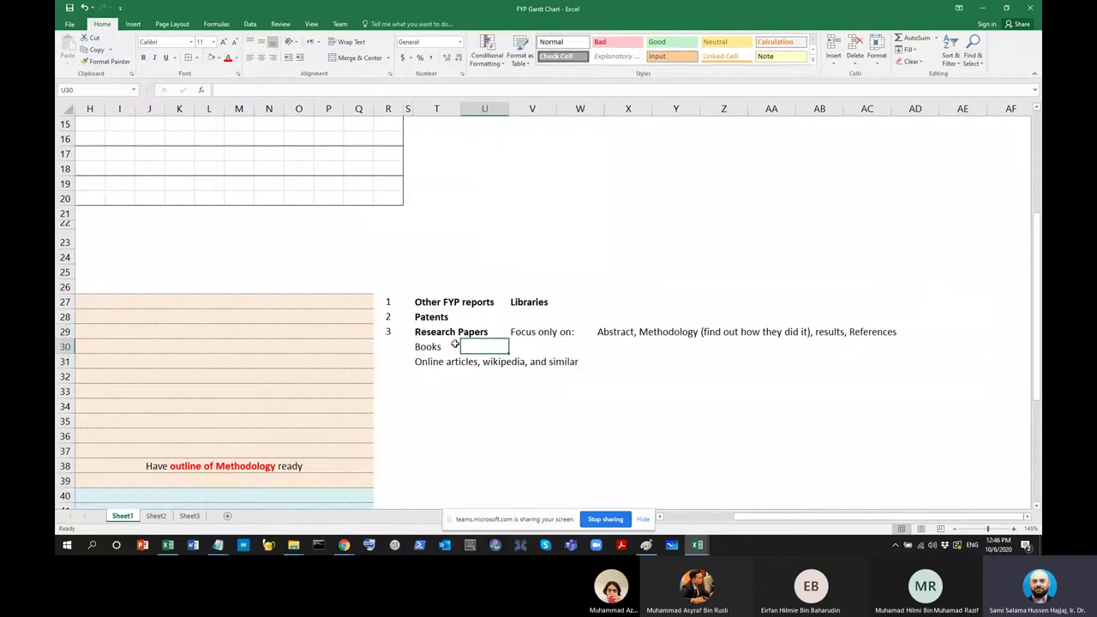
pyautogui.click(422, 351)
pyautogui.click(450, 333)
pyautogui.click(417, 345)
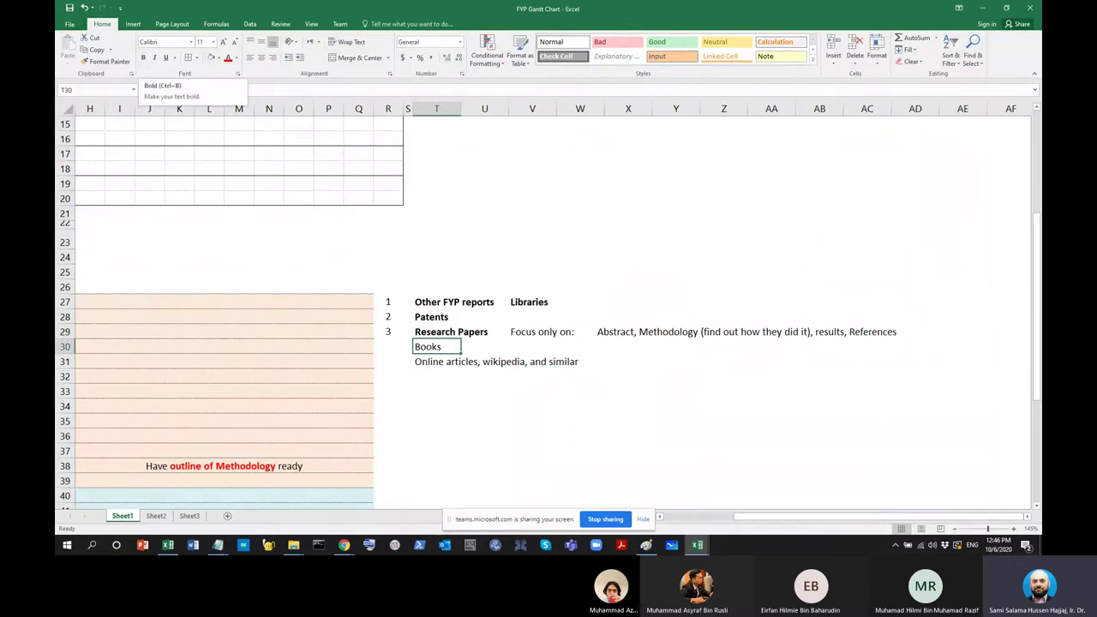
pyautogui.hotkey('alt', 'Tab')
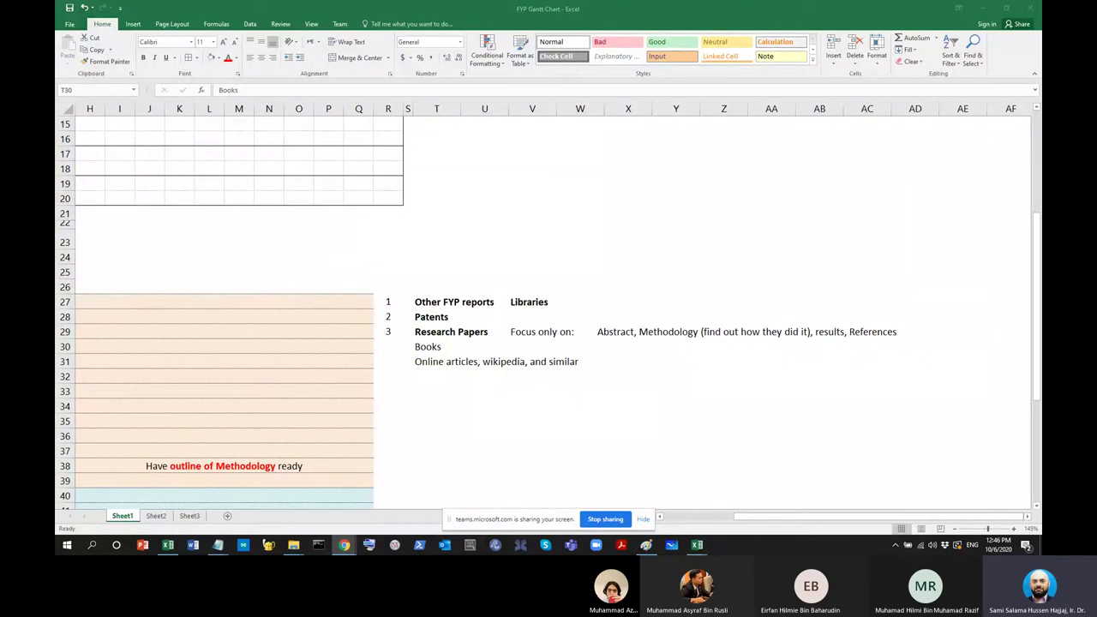
pyautogui.click(433, 350)
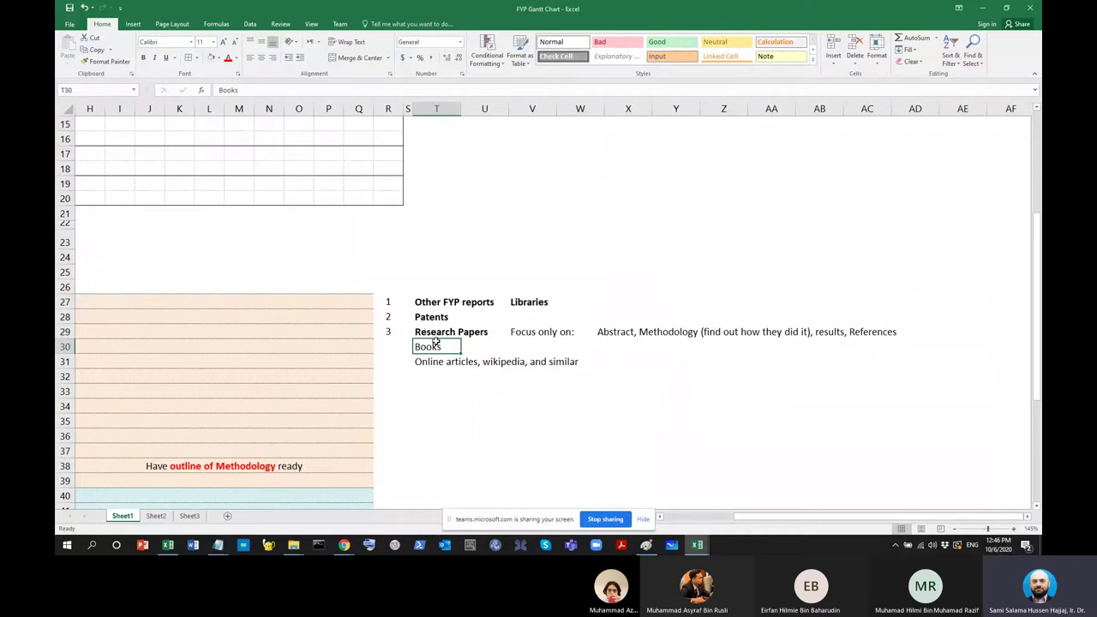
pyautogui.hotkey('ctrl', 'b')
# Enter "For beginners" in V30 beside the "Books" source
pyautogui.doubleClick(531, 348)
pyautogui.write('Focus only on:\tAbstract, Methodology (find out how they did it), results, References')
pyautogui.write('r be')
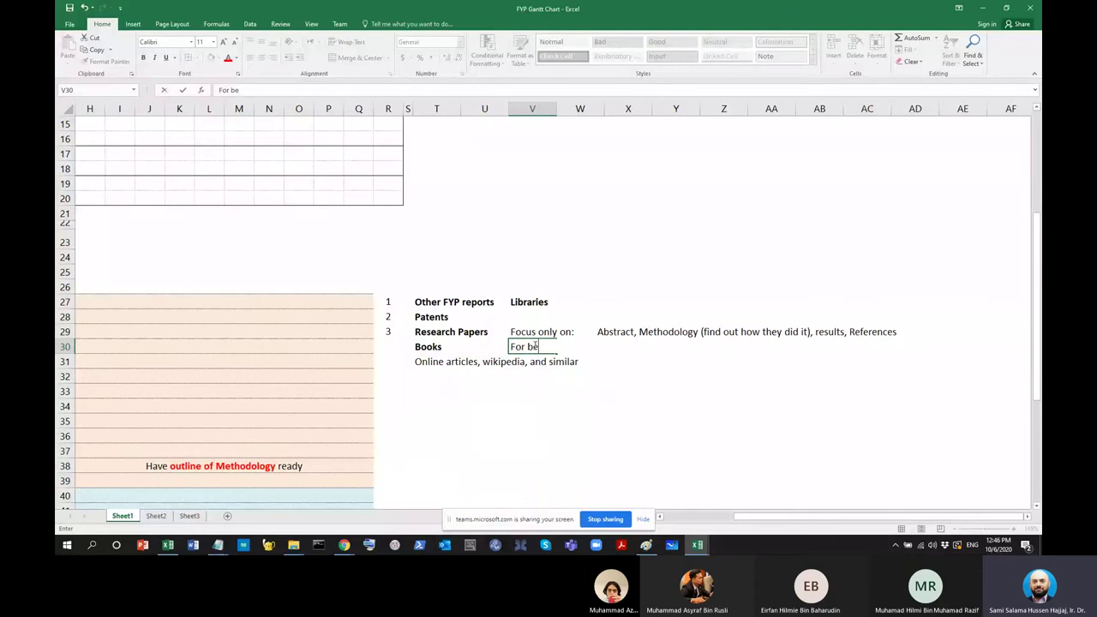
pyautogui.write('ginners')
pyautogui.press('Return')
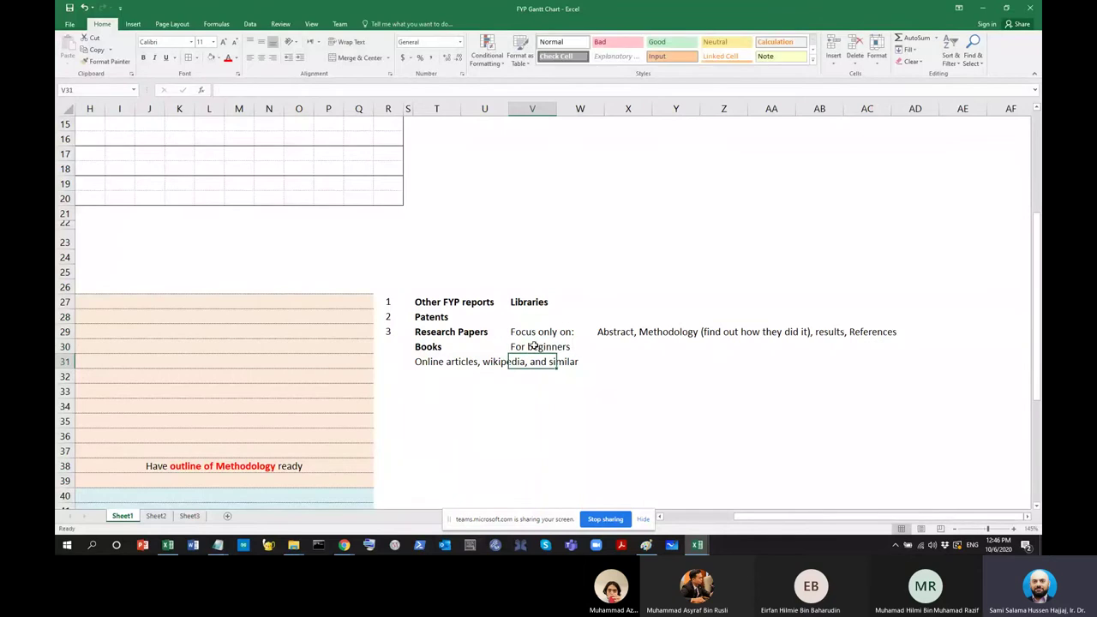
# Extend the T30 entry to "Books (Wikipedia Articles)" and widen column T to fit it
pyautogui.doubleClick(453, 346)
pyautogui.write('(Wikipedia Ar')
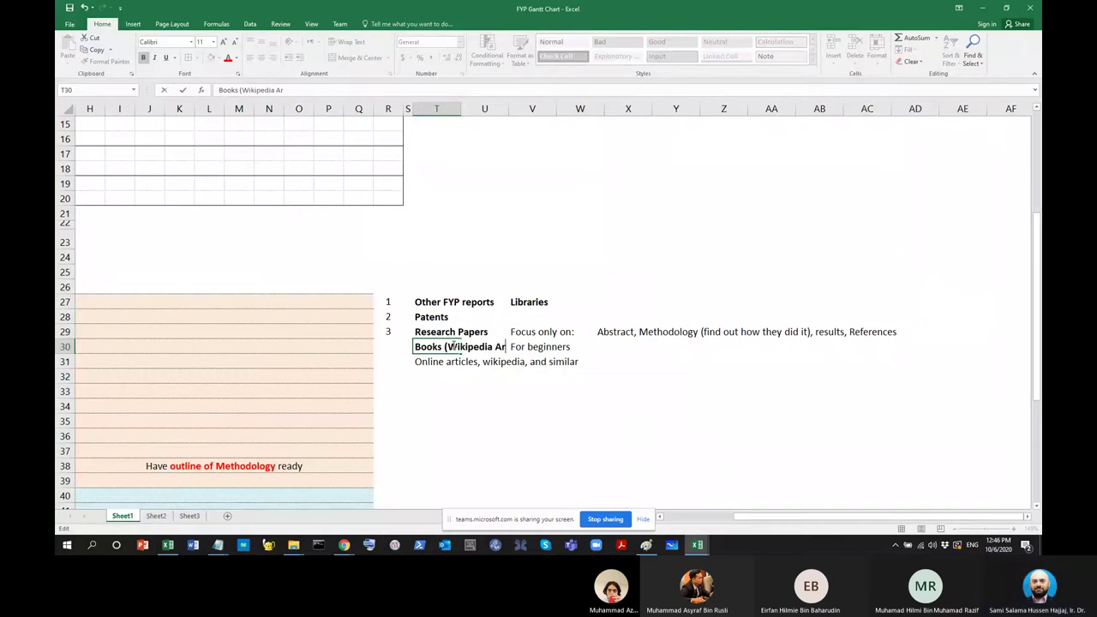
pyautogui.write('ticles)')
pyautogui.press('Return')
pyautogui.click(437, 109)
pyautogui.moveTo(461, 108); pyautogui.dragTo(538, 103)
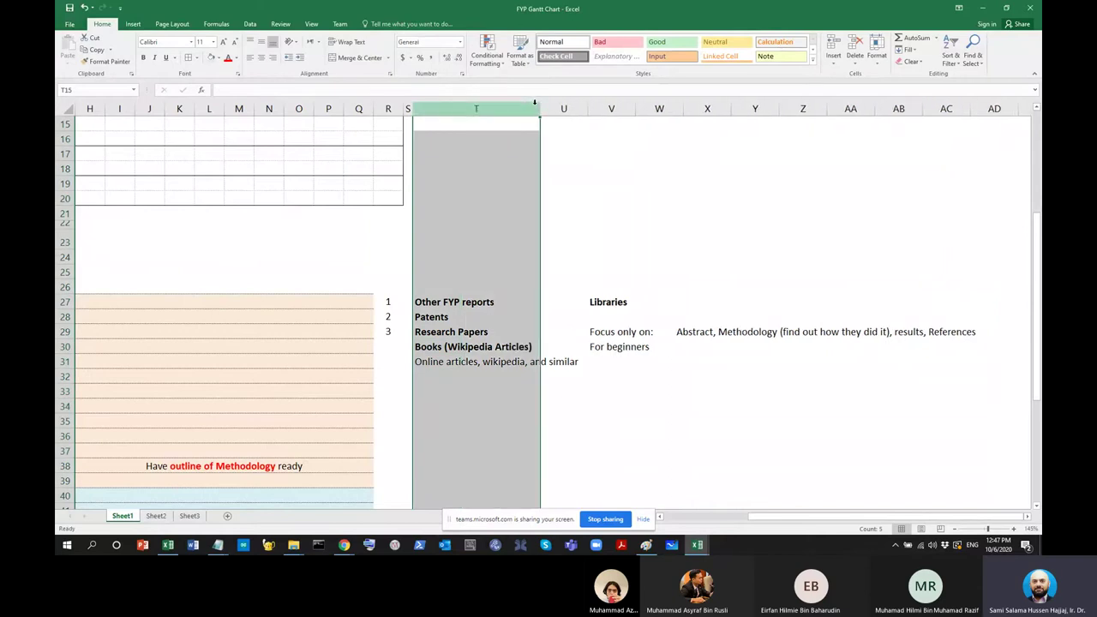
# Number the "Books (Wikipedia Articles)" source by entering 4 in R30
pyautogui.click(625, 345)
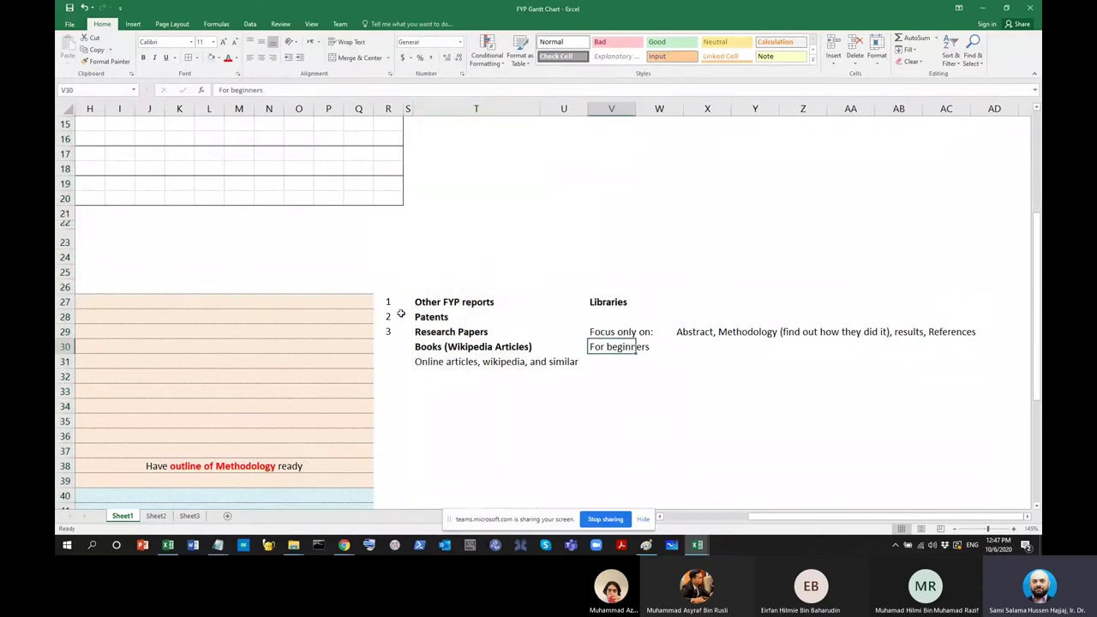
pyautogui.click(385, 347)
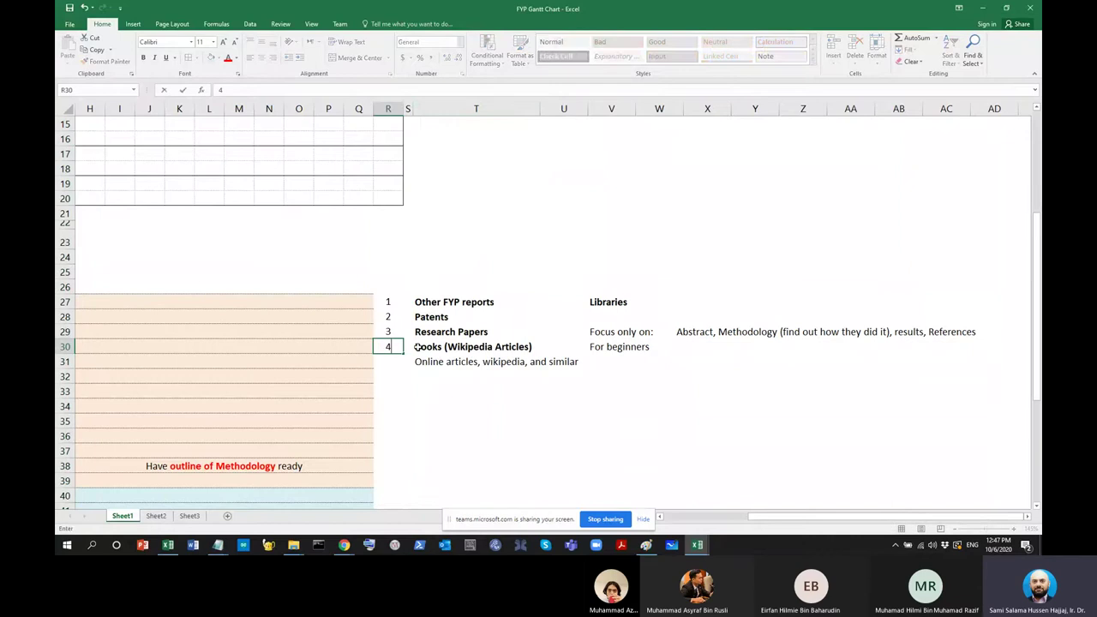
pyautogui.click(428, 346)
pyautogui.moveTo(445, 332); pyautogui.dragTo(986, 334)
pyautogui.moveTo(410, 347); pyautogui.dragTo(660, 355)
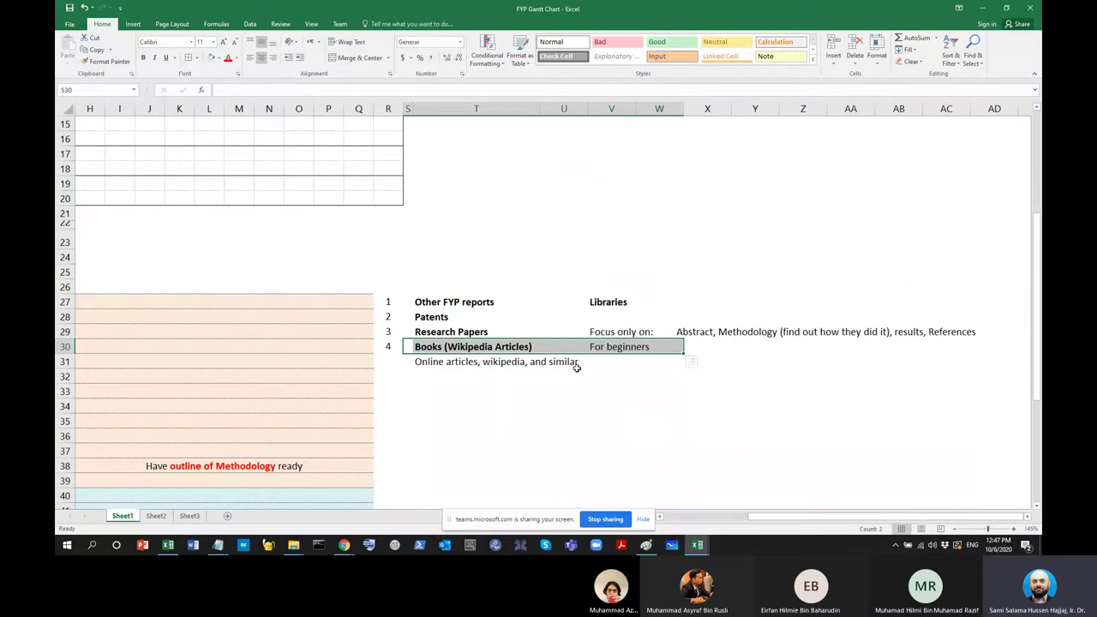
pyautogui.click(530, 351)
# Replace the online articles entry in T31 with "other sources (online)"
pyautogui.click(476, 361)
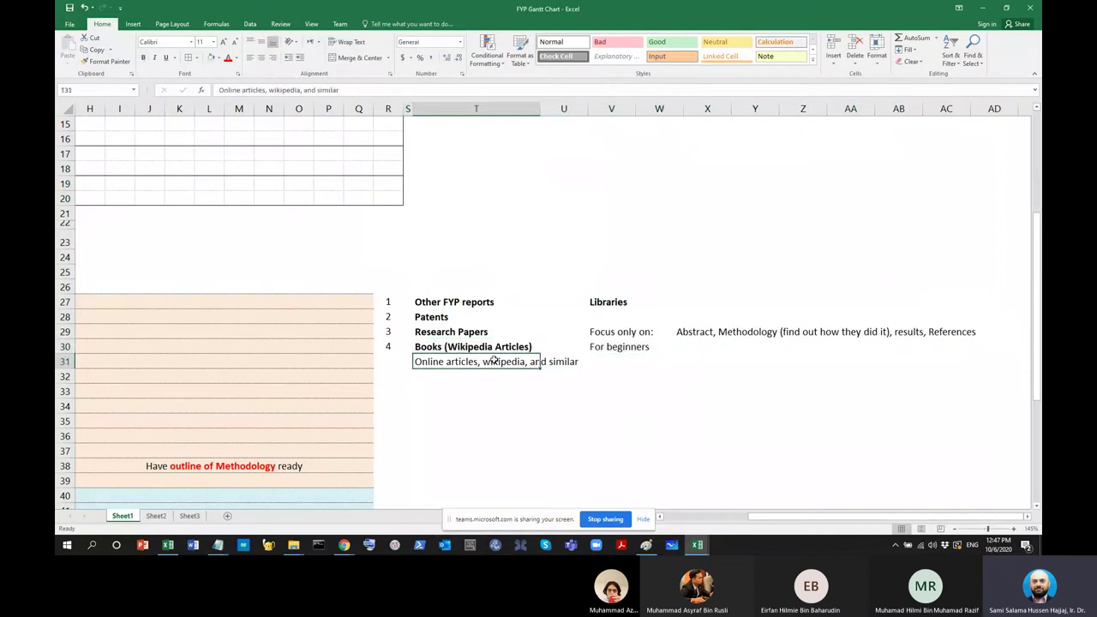
pyautogui.doubleClick(461, 361)
pyautogui.moveTo(461, 361); pyautogui.dragTo(795, 368)
pyautogui.press('BackSpace')
pyautogui.press('BackSpace')
pyautogui.press('BackSpace')
pyautogui.press('BackSpace')
pyautogui.press('BackSpace')
pyautogui.press('BackSpace')
pyautogui.press('BackSpace')
pyautogui.press('BackSpace')
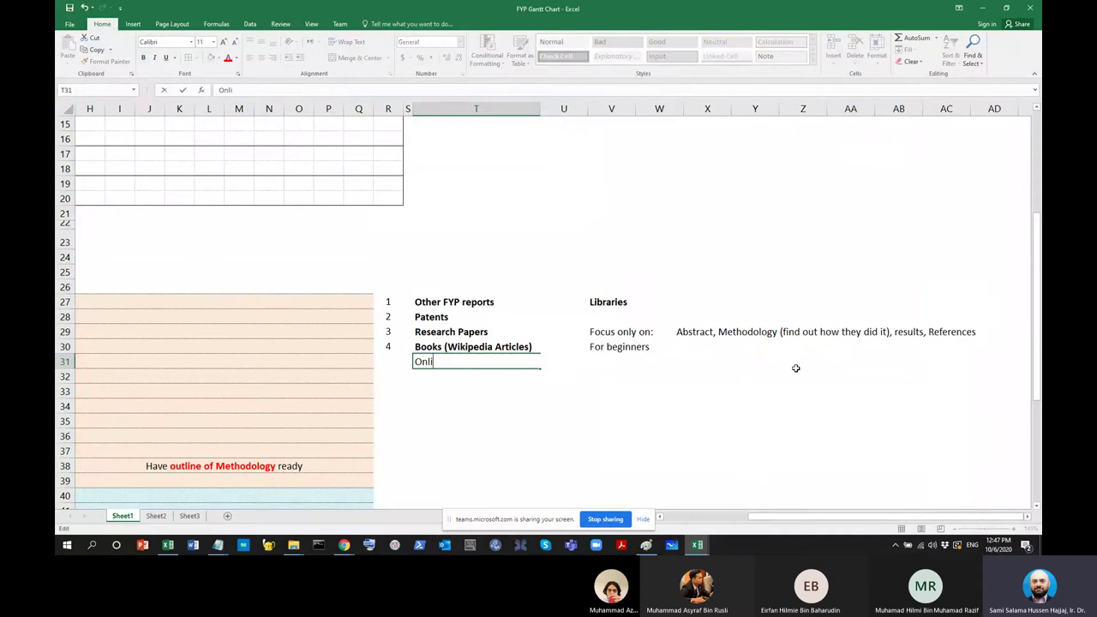
pyautogui.write('other sources (l')
pyautogui.press('BackSpace')
pyautogui.write('online)')
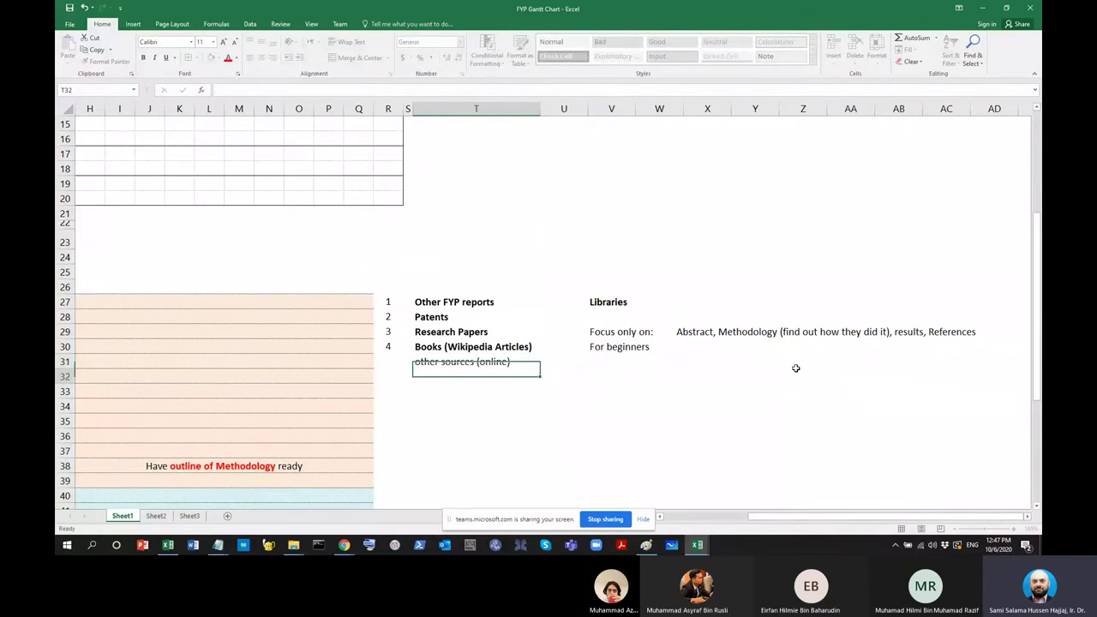
pyautogui.hotkey('ctrl', 'Return')
# Enter the note "More info" in V31 beside the "other sources (online)" entry
pyautogui.press('Up')
pyautogui.press('Right')
pyautogui.press('Right')
pyautogui.press('Down')
pyautogui.write('Morte')
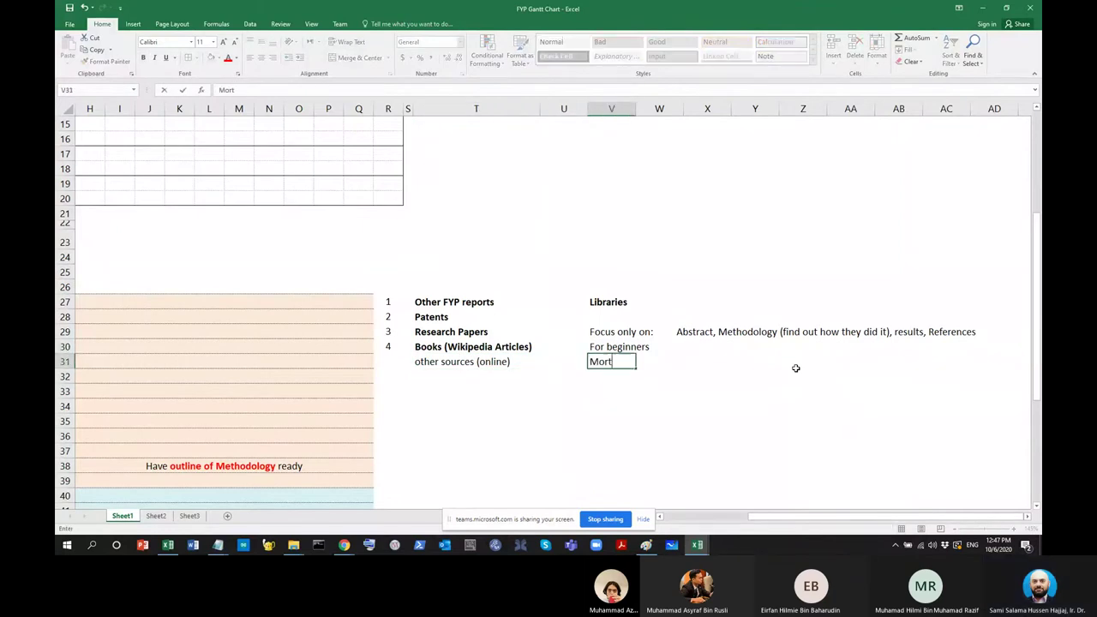
pyautogui.press('BackSpace')
pyautogui.press('BackSpace')
pyautogui.write('e infgo')
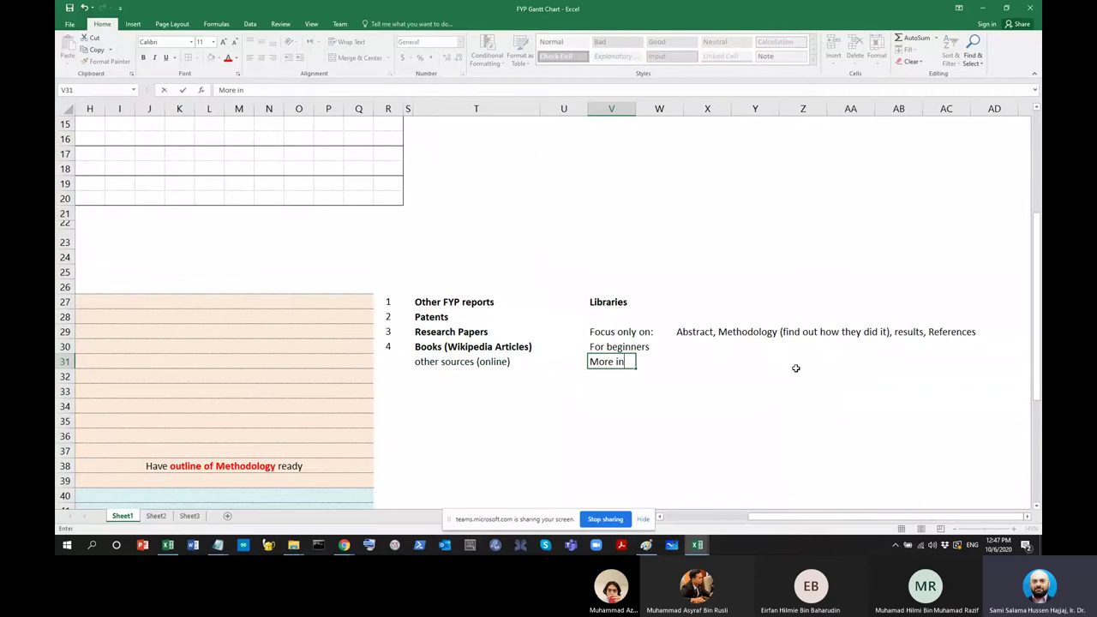
pyautogui.press('BackSpace')
pyautogui.press('BackSpace')
pyautogui.write('o')
pyautogui.press('Return')
# Number the "other sources (online)" source by entering 5 in R31
pyautogui.press('Up')
pyautogui.press('Left')
pyautogui.press('Left')
pyautogui.press('Left')
pyautogui.press('Left')
pyautogui.write('5')
pyautogui.press('Return')
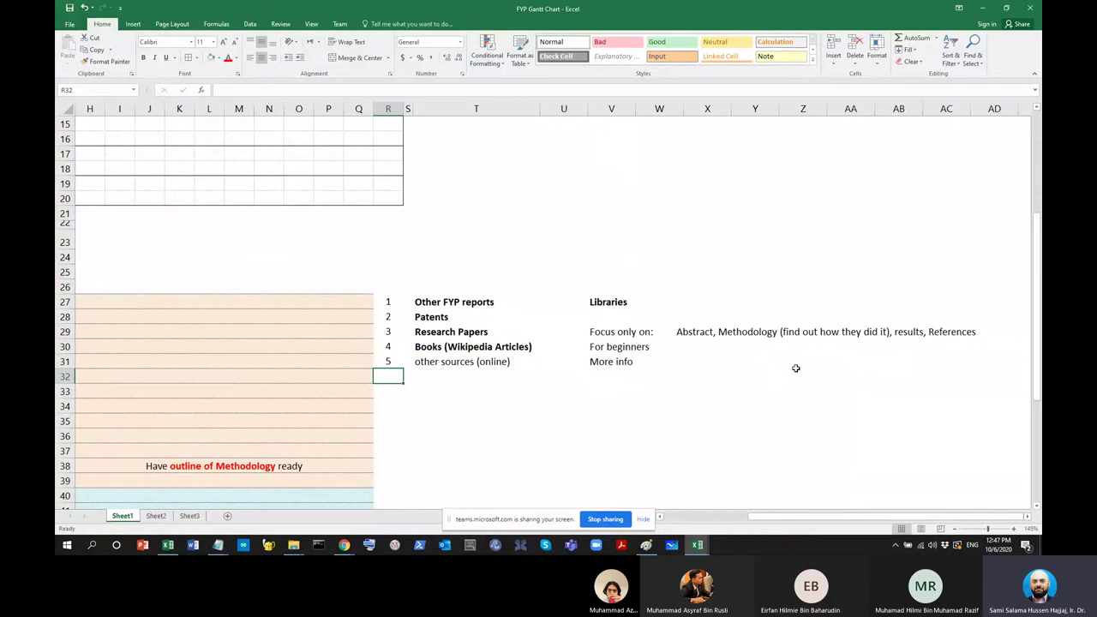
pyautogui.press('Up')
pyautogui.press('Right')
pyautogui.press('Right')
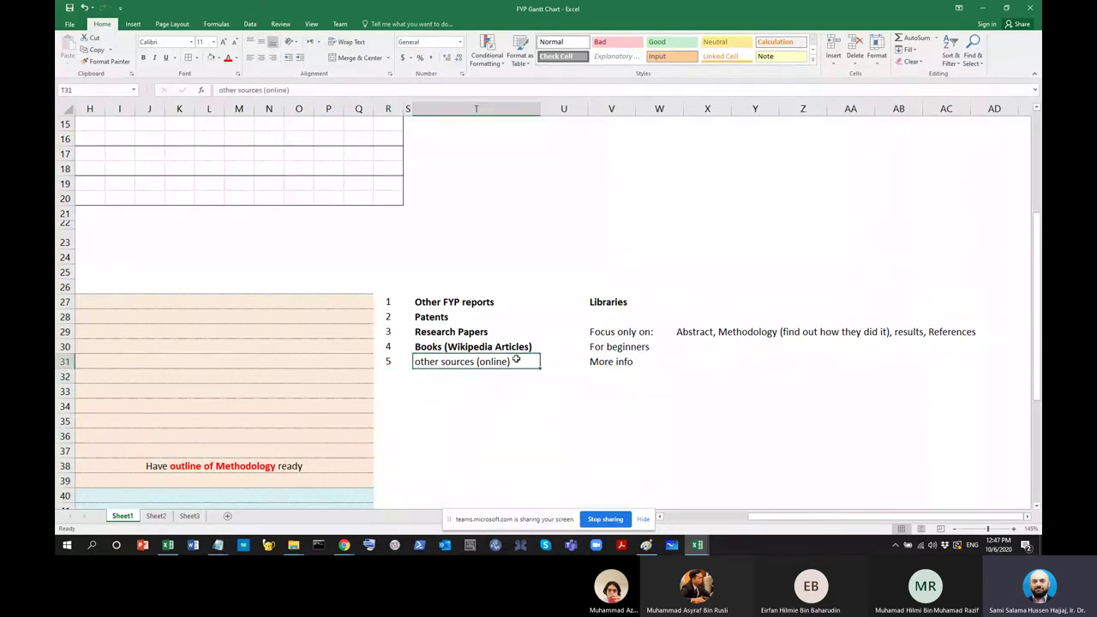
pyautogui.click(476, 352)
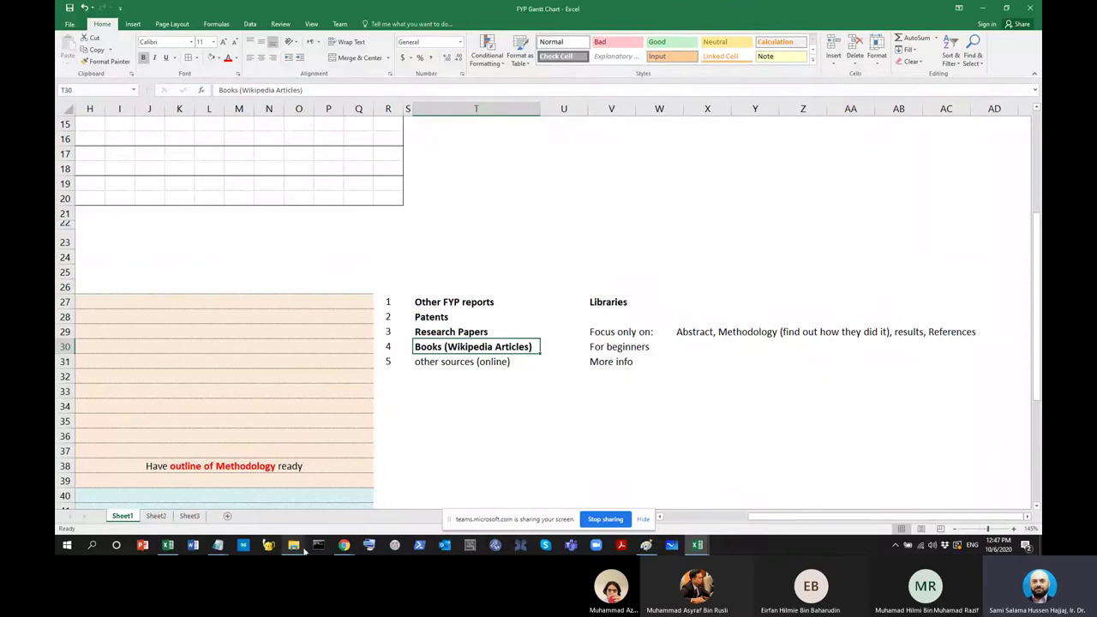
# Switch to the Wikipedia main page in Chrome, maximize the window and open the featured article on Banksia petiolaris
pyautogui.click(344, 546)
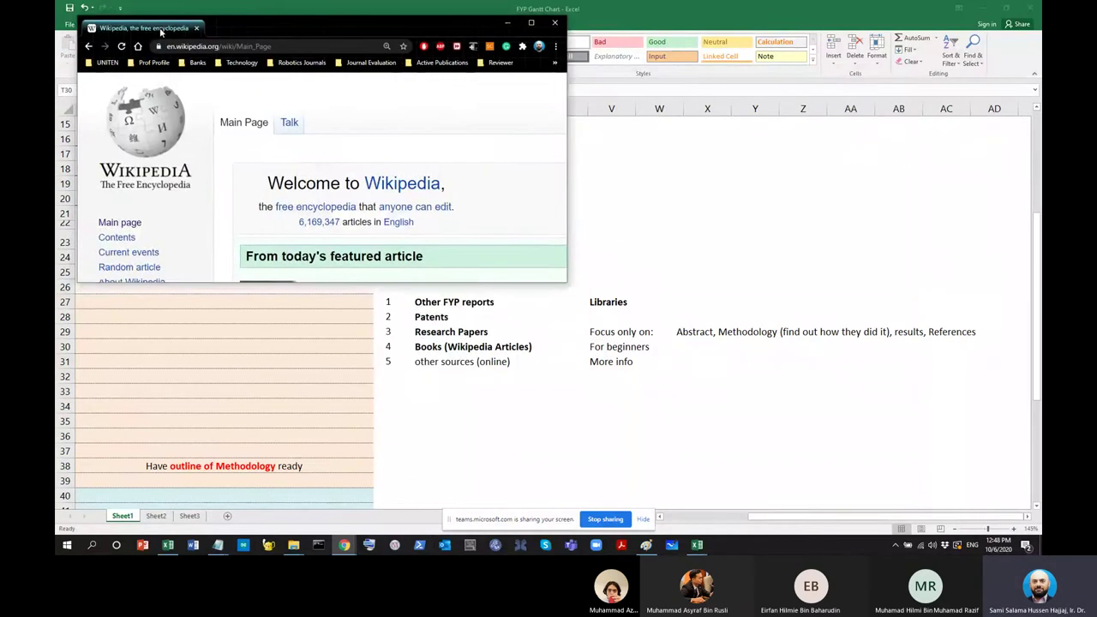
pyautogui.doubleClick(196, 24)
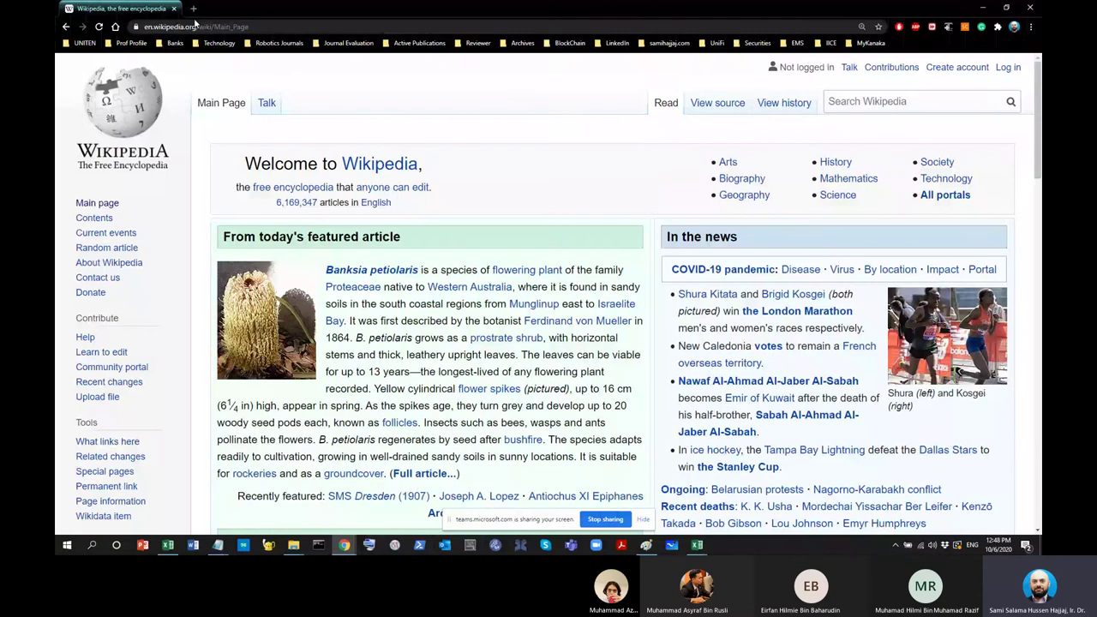
pyautogui.scroll(-2, 412, 257)
pyautogui.click(412, 255)
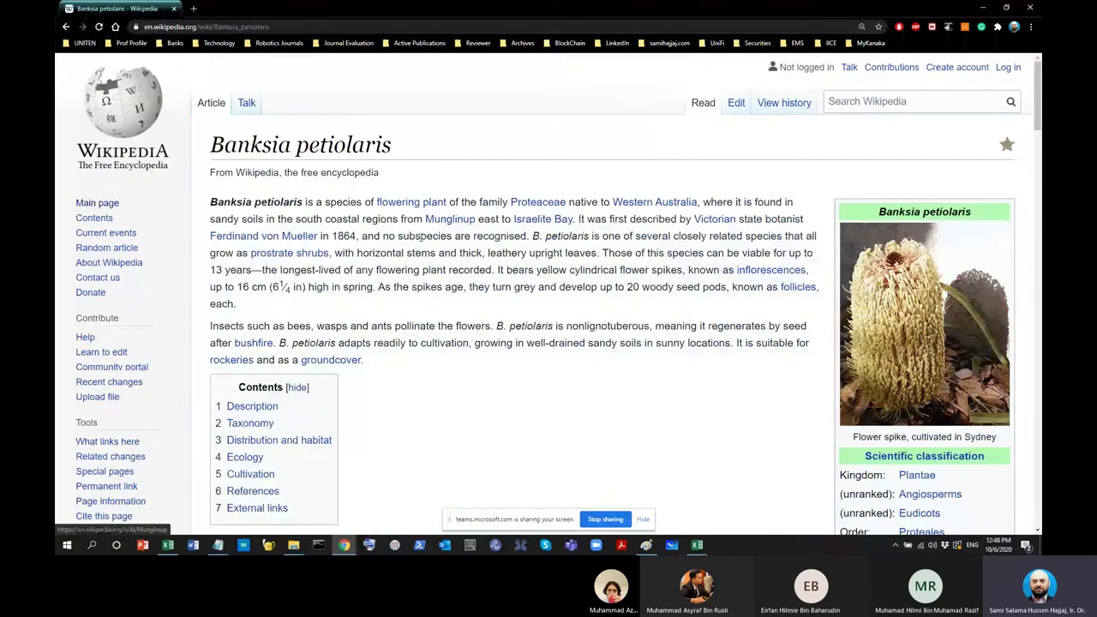
# Examine the Banksia petiolaris article's introduction, section structure, in-text citations and reference list
pyautogui.moveTo(211, 200); pyautogui.dragTo(625, 481)
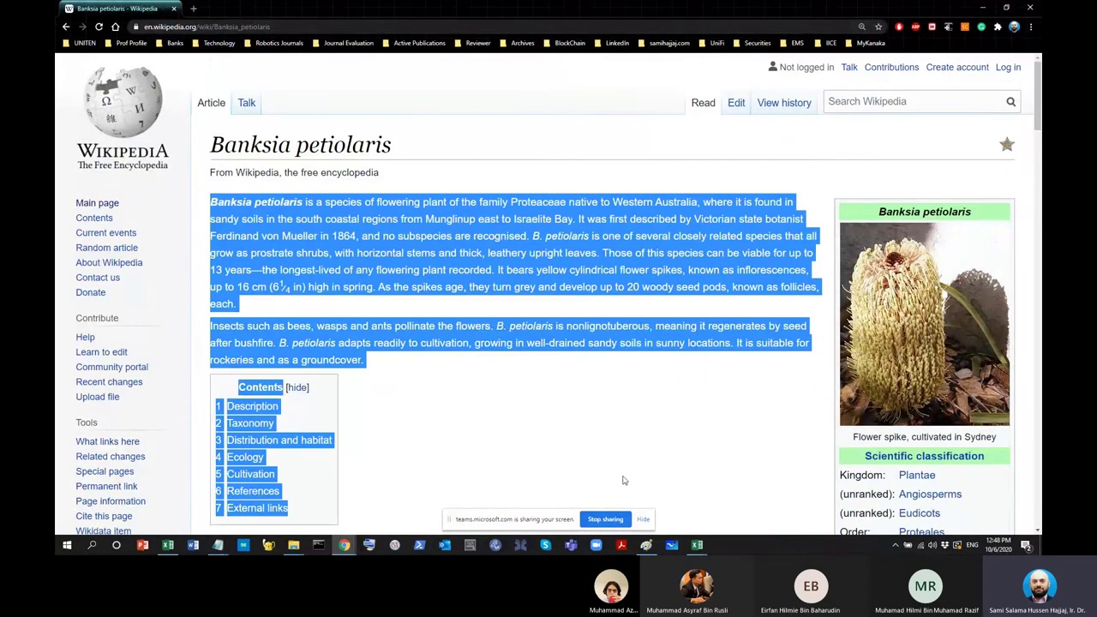
pyautogui.click(591, 424)
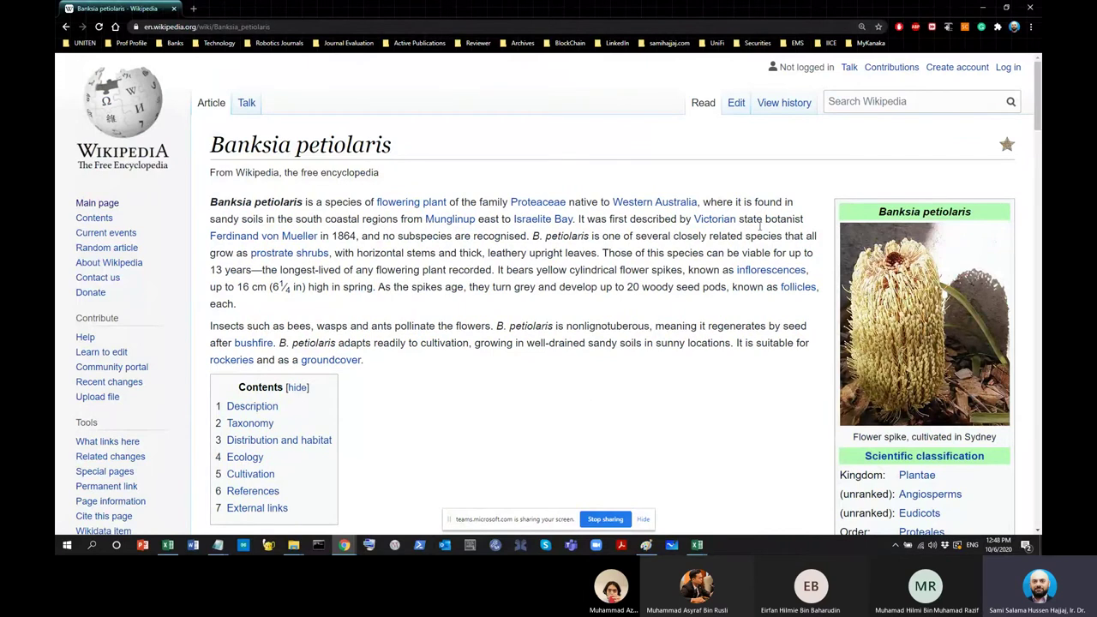
pyautogui.scroll(-2, 420, 257)
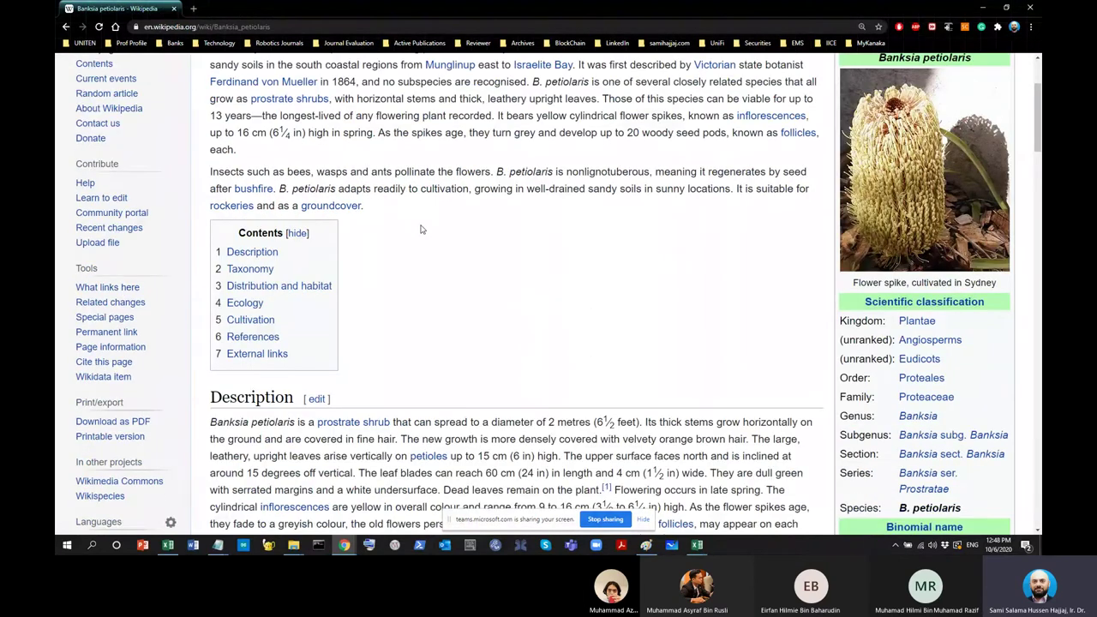
pyautogui.scroll(1, 421, 230)
pyautogui.scroll(1, 420, 229)
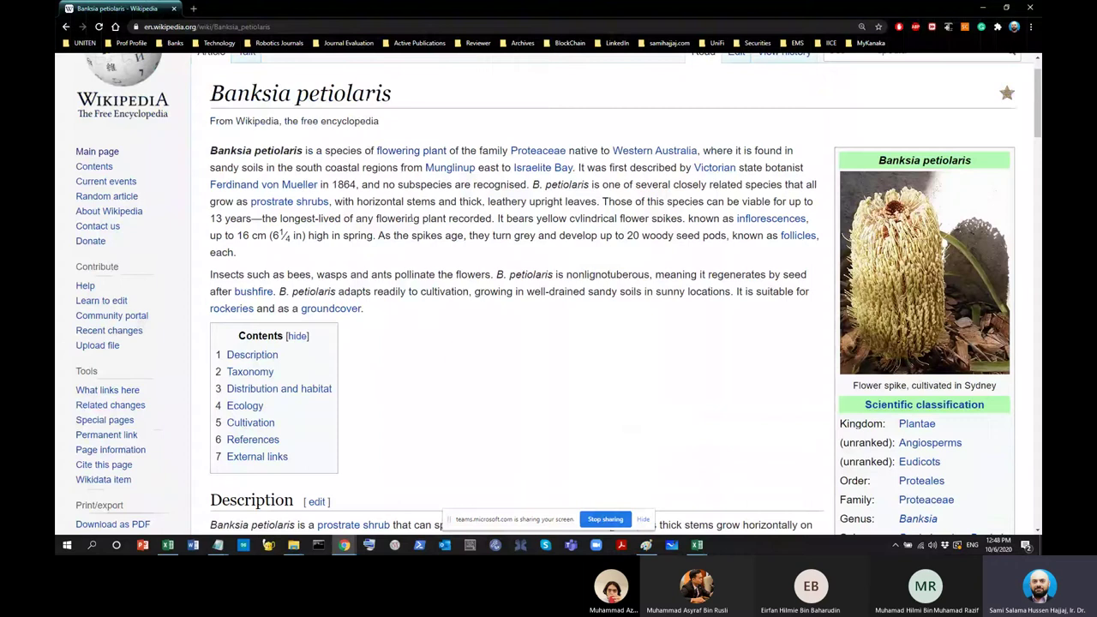
pyautogui.scroll(-2, 416, 249)
pyautogui.scroll(-20, 421, 285)
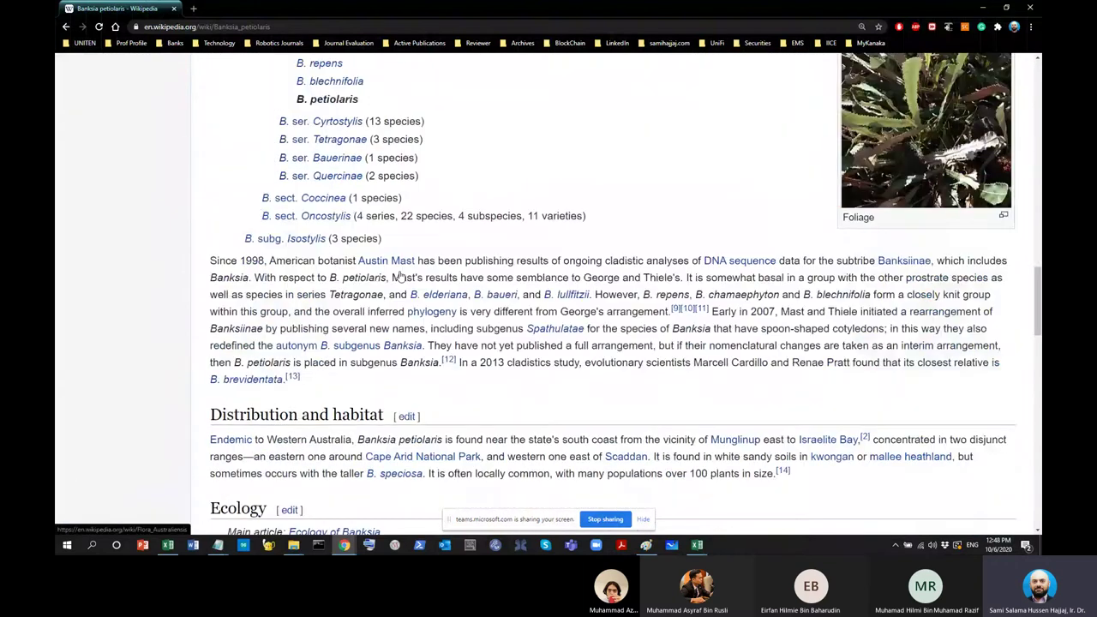
pyautogui.scroll(9, 403, 276)
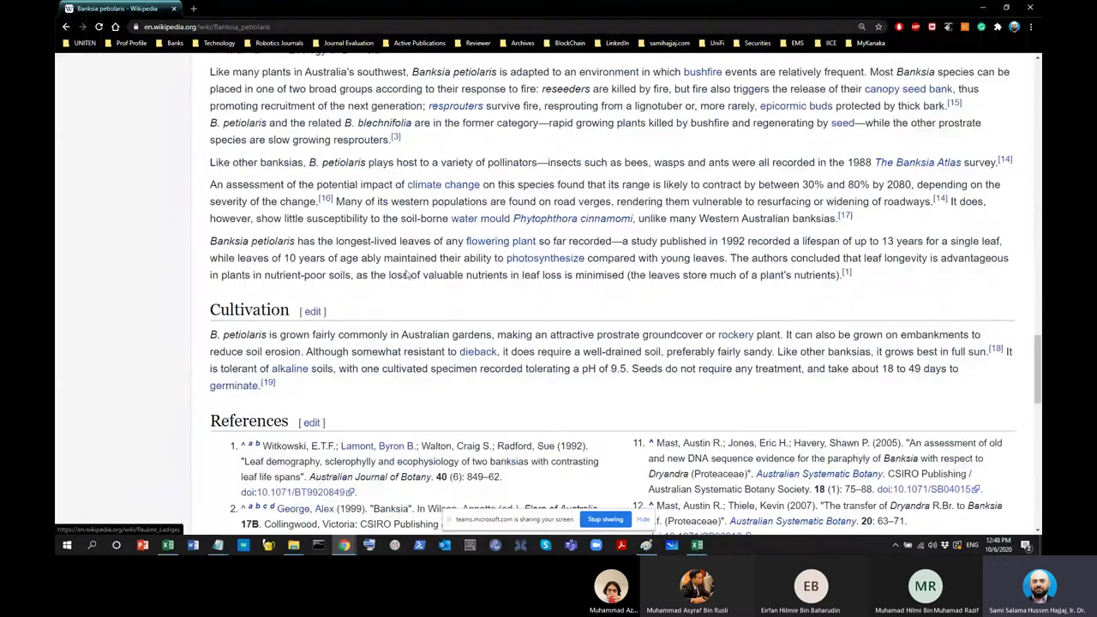
pyautogui.scroll(-3, 407, 274)
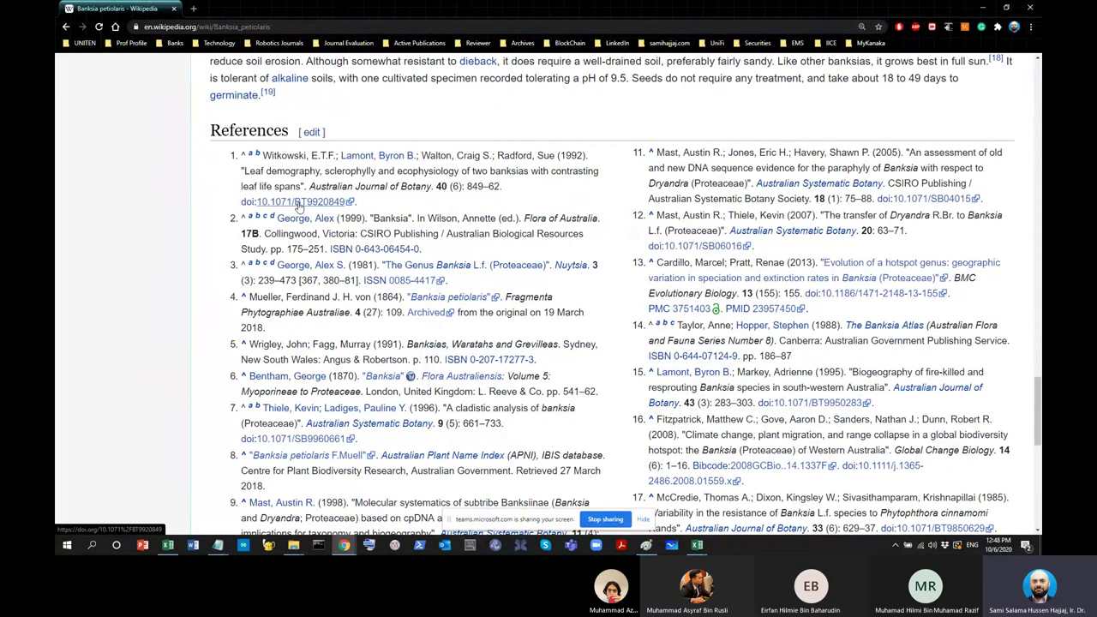
pyautogui.scroll(1, 525, 371)
pyautogui.scroll(4, 524, 371)
pyautogui.scroll(3, 524, 371)
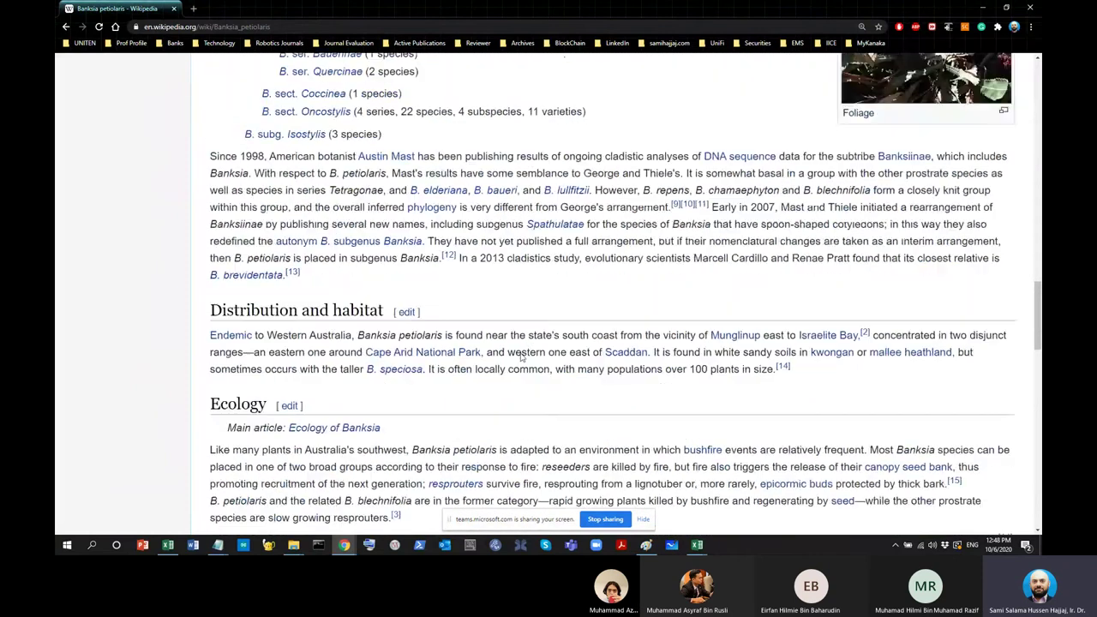
pyautogui.scroll(8, 521, 358)
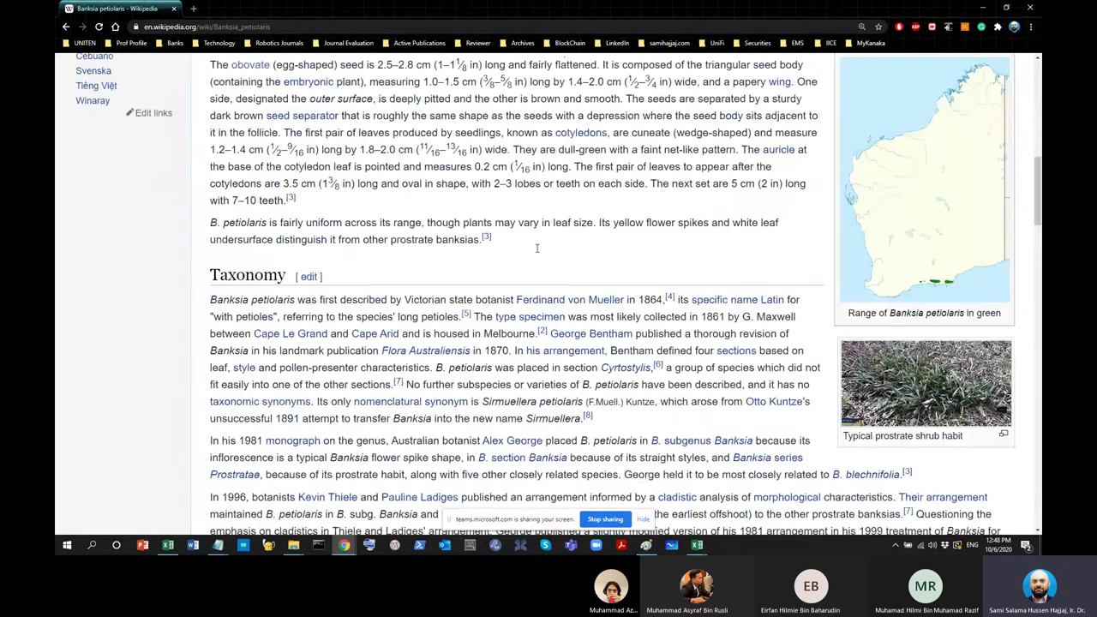
pyautogui.scroll(-15, 538, 249)
pyautogui.scroll(-5, 470, 298)
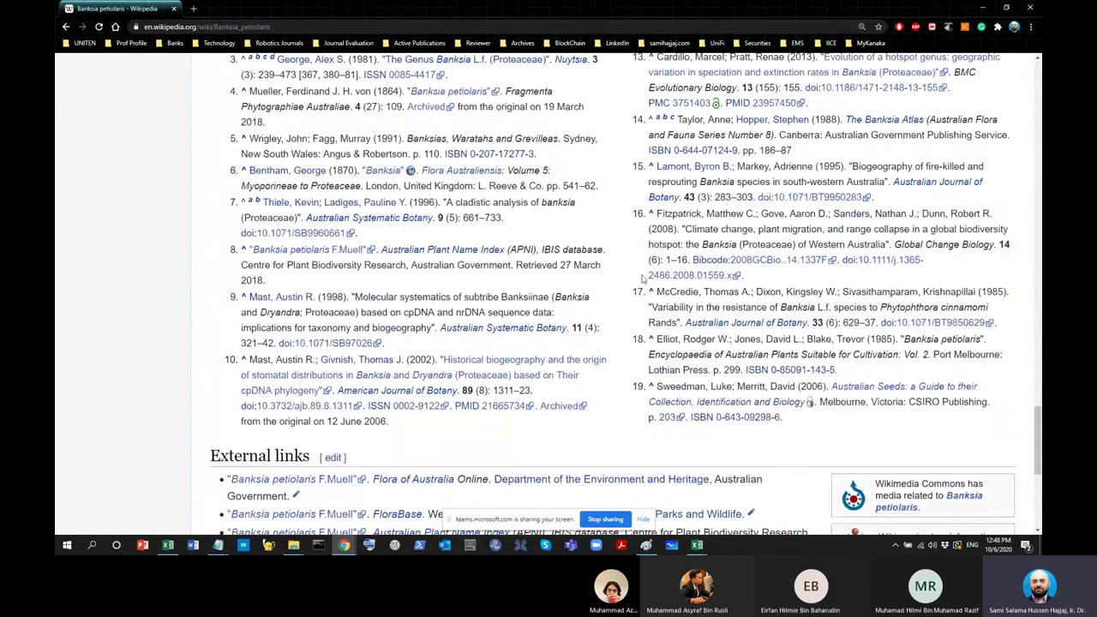
# Open the IEEE Xplore site in a new browser tab
pyautogui.click(193, 8)
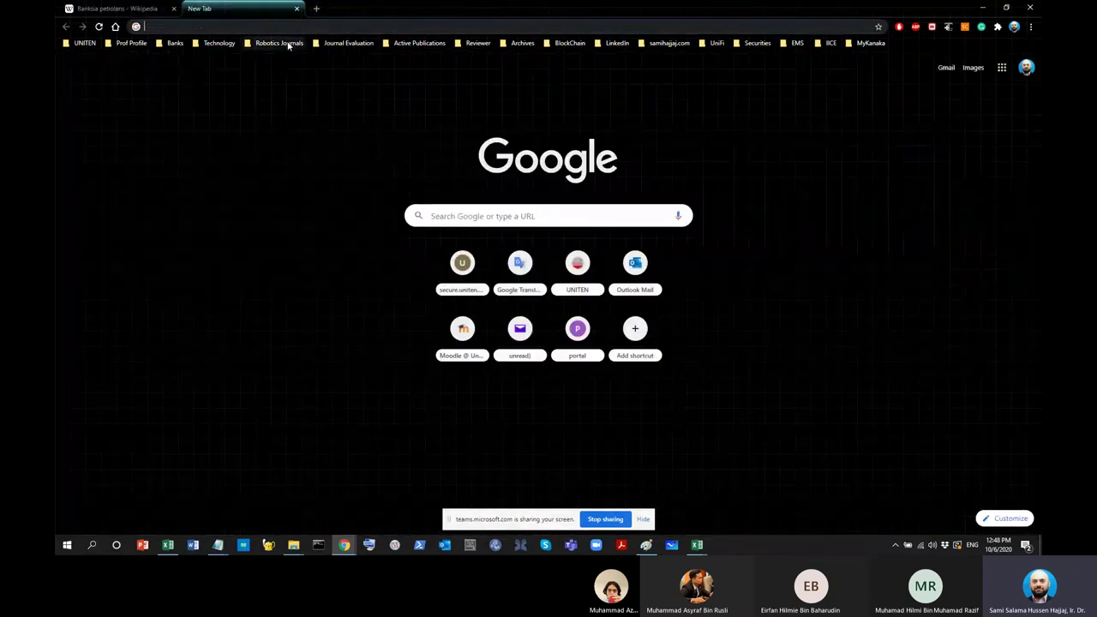
pyautogui.write('iee')
pyautogui.press('Return')
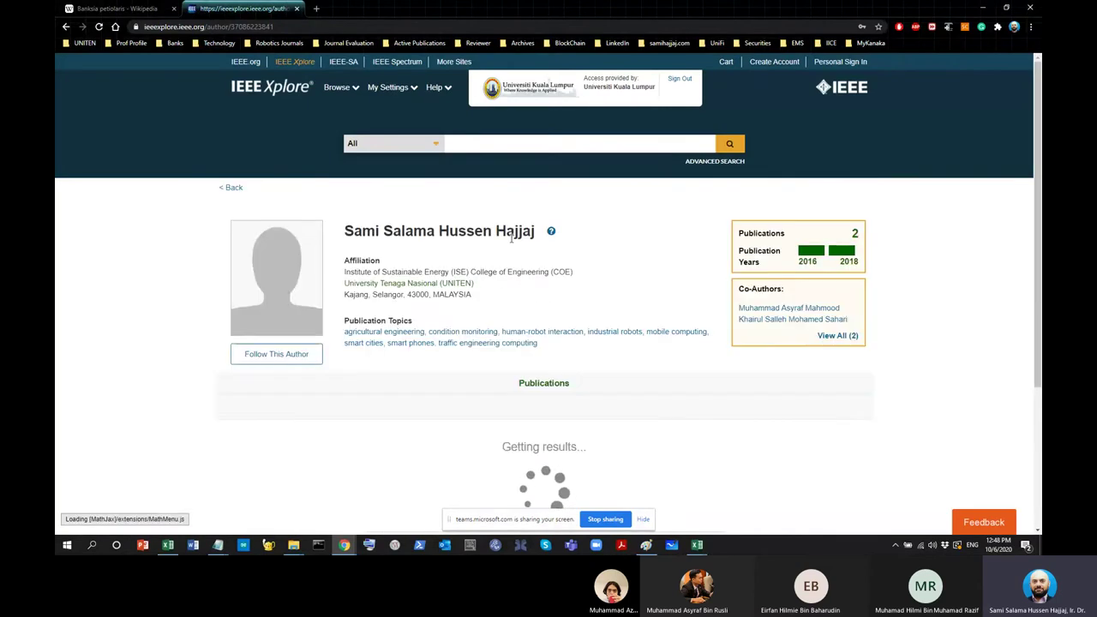
pyautogui.click(340, 87)
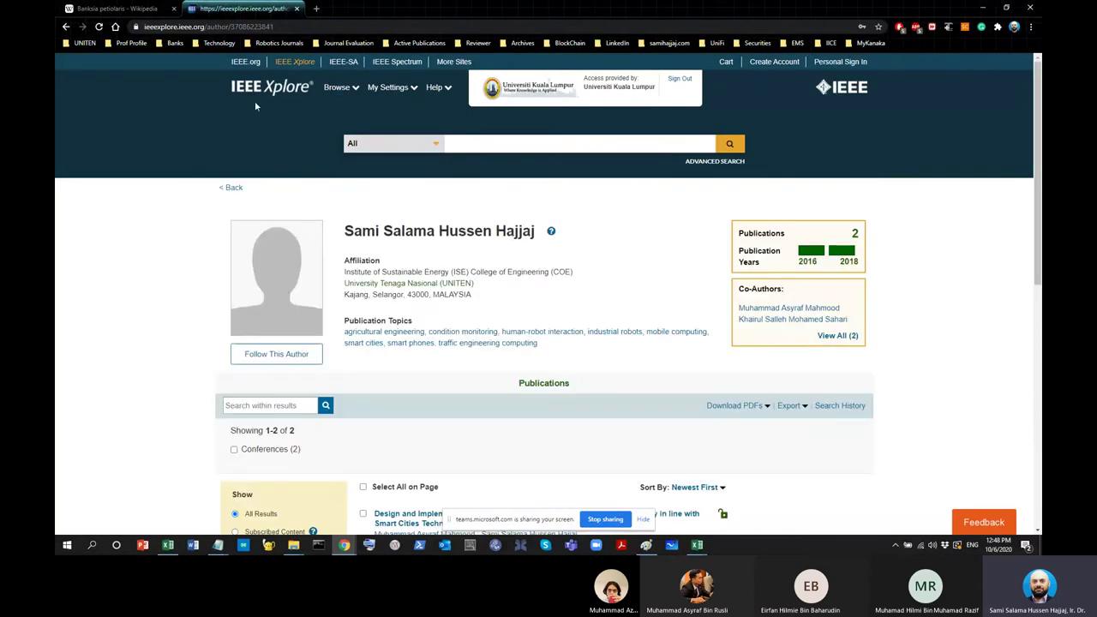
pyautogui.click(245, 63)
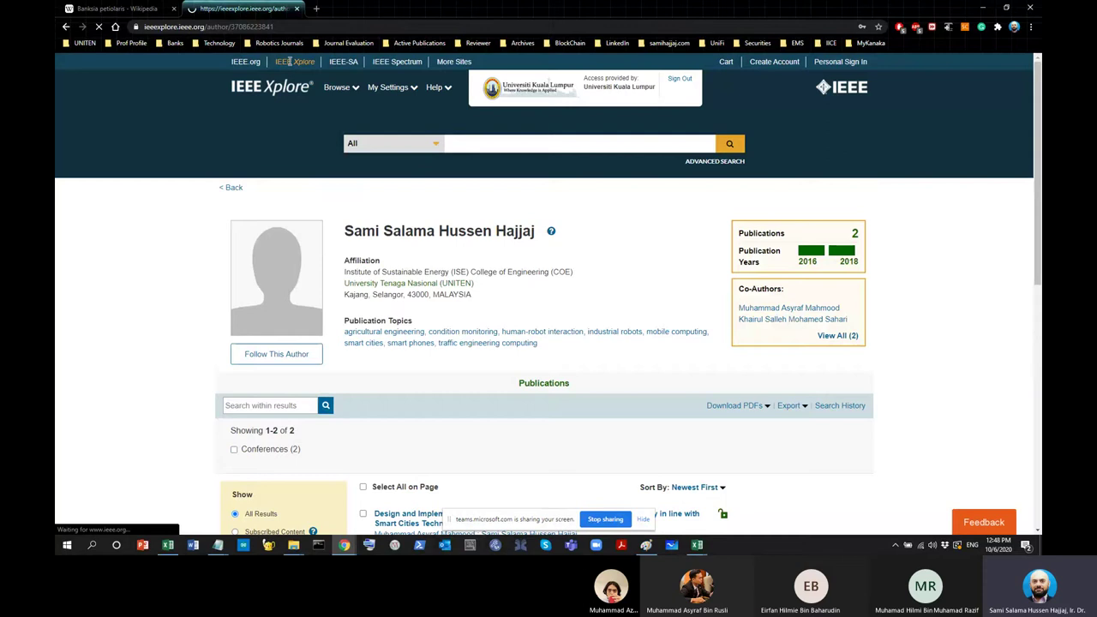
pyautogui.click(66, 28)
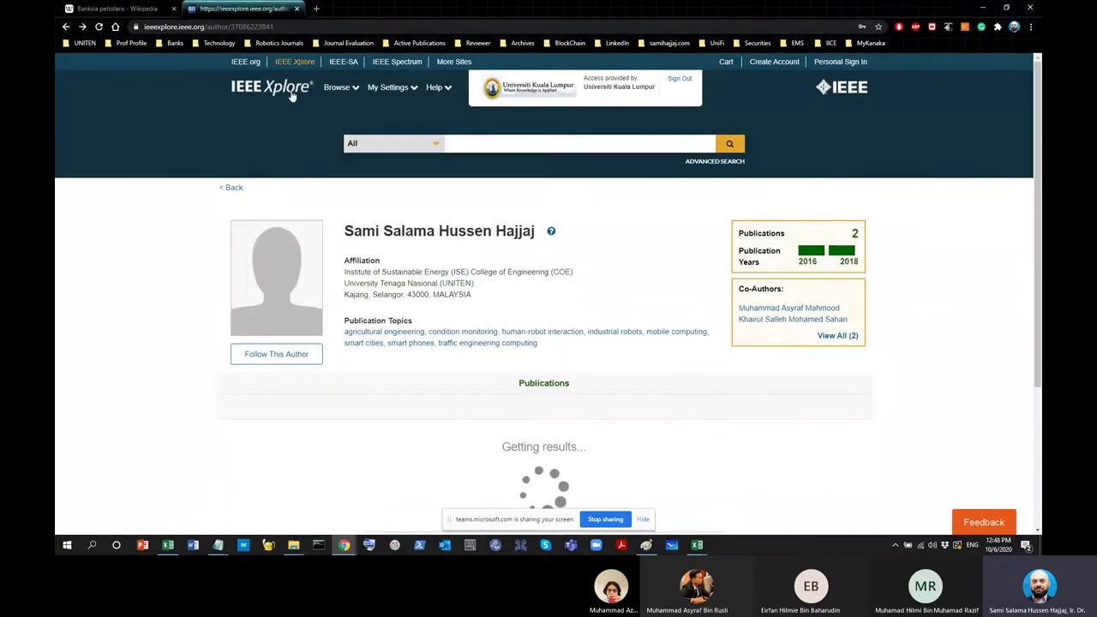
# Go to the IEEE Xplore home page and place the cursor in its search field
pyautogui.click(297, 96)
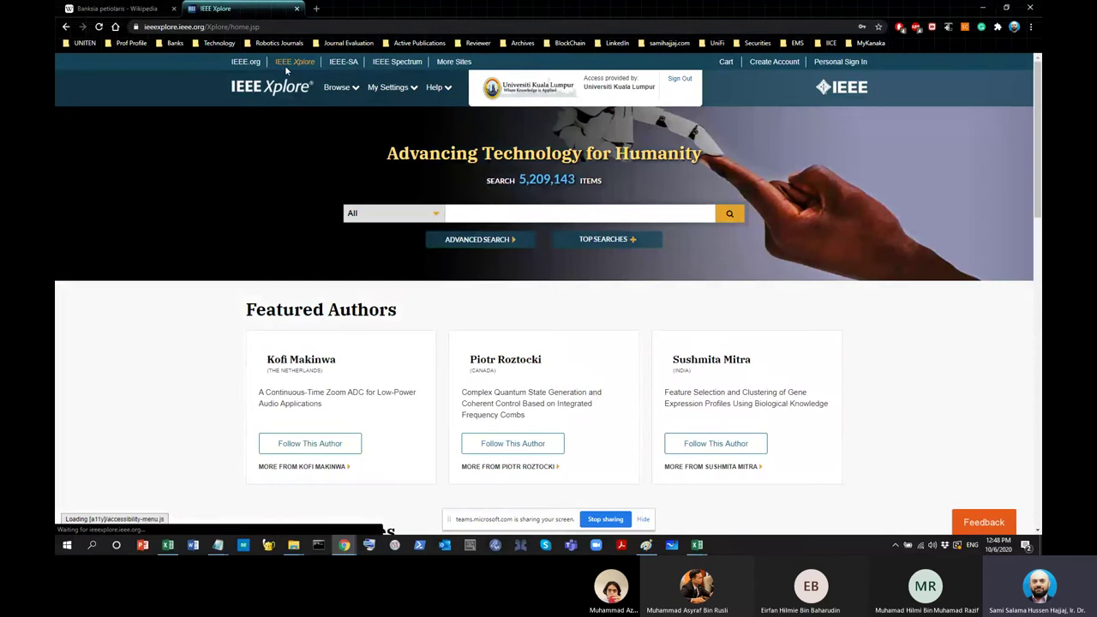
pyautogui.click(488, 216)
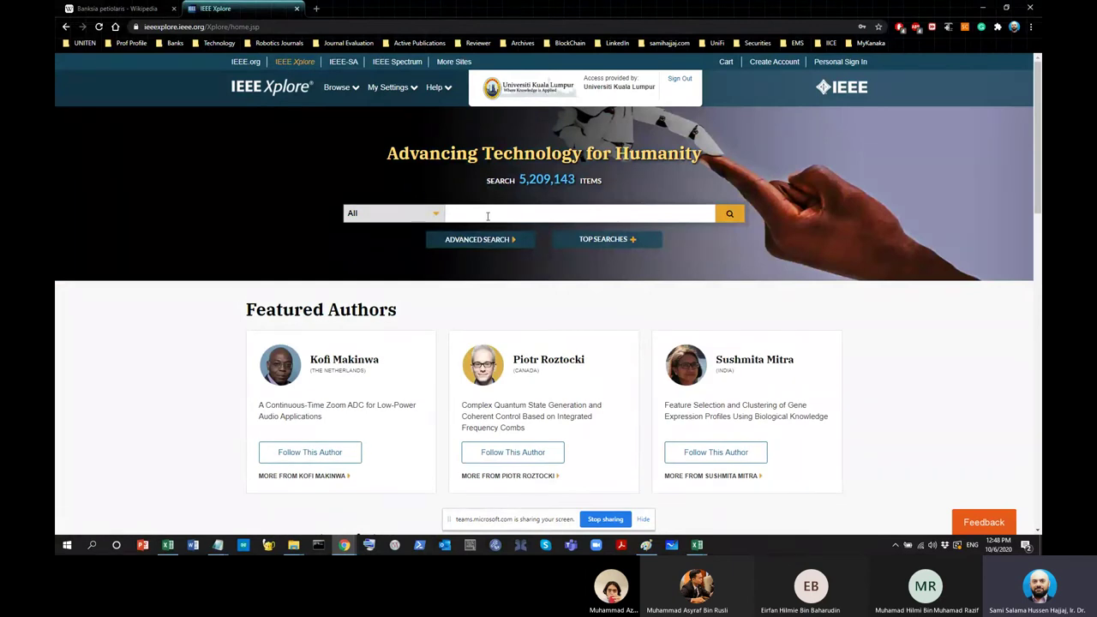
pyautogui.click(491, 209)
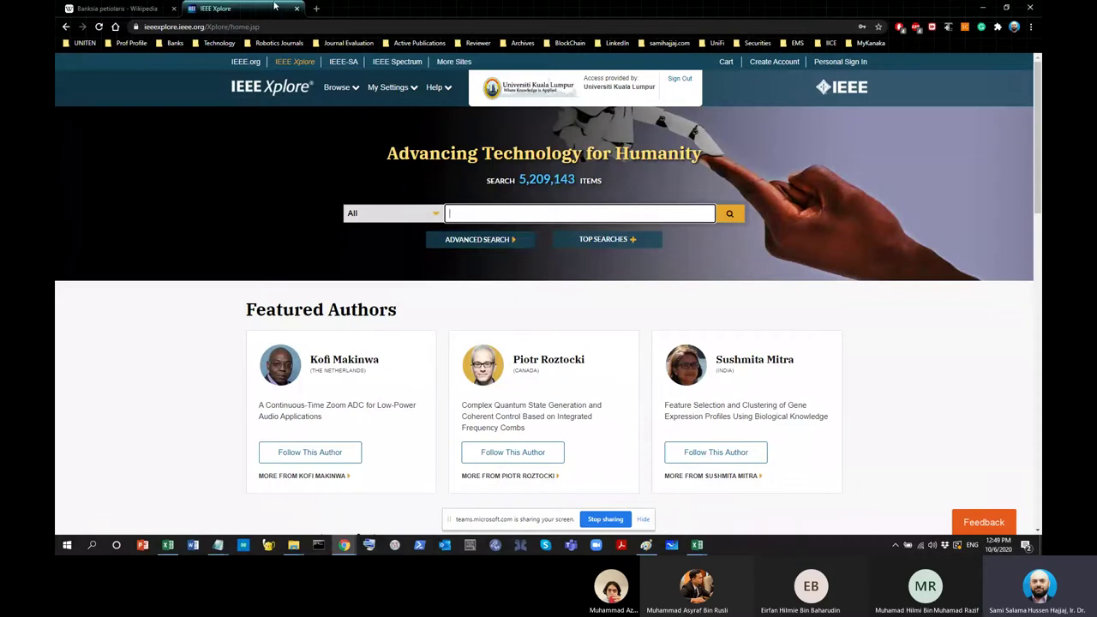
pyautogui.click(316, 8)
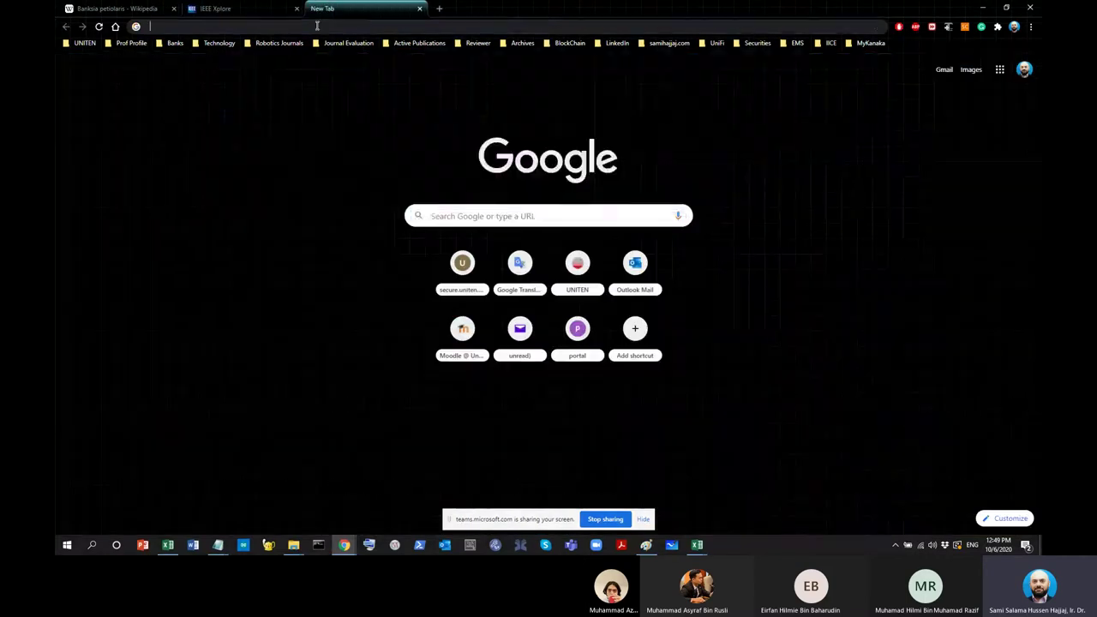
pyautogui.click(316, 26)
pyautogui.click(420, 8)
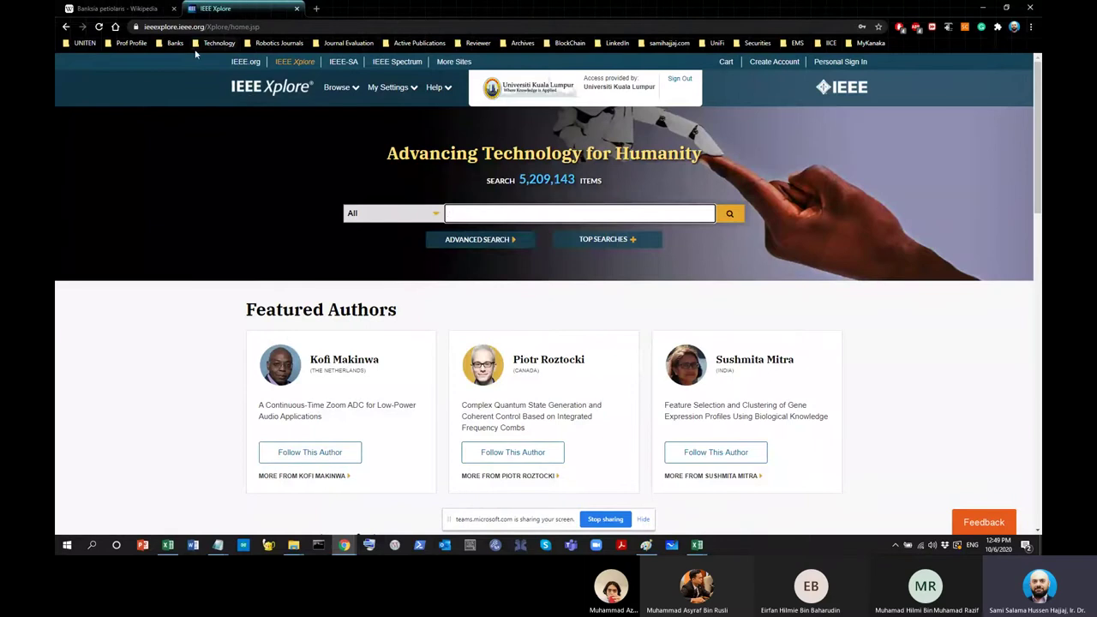
# Open a new browser tab showing the Google search page, leaving the search field empty
pyautogui.click(316, 9)
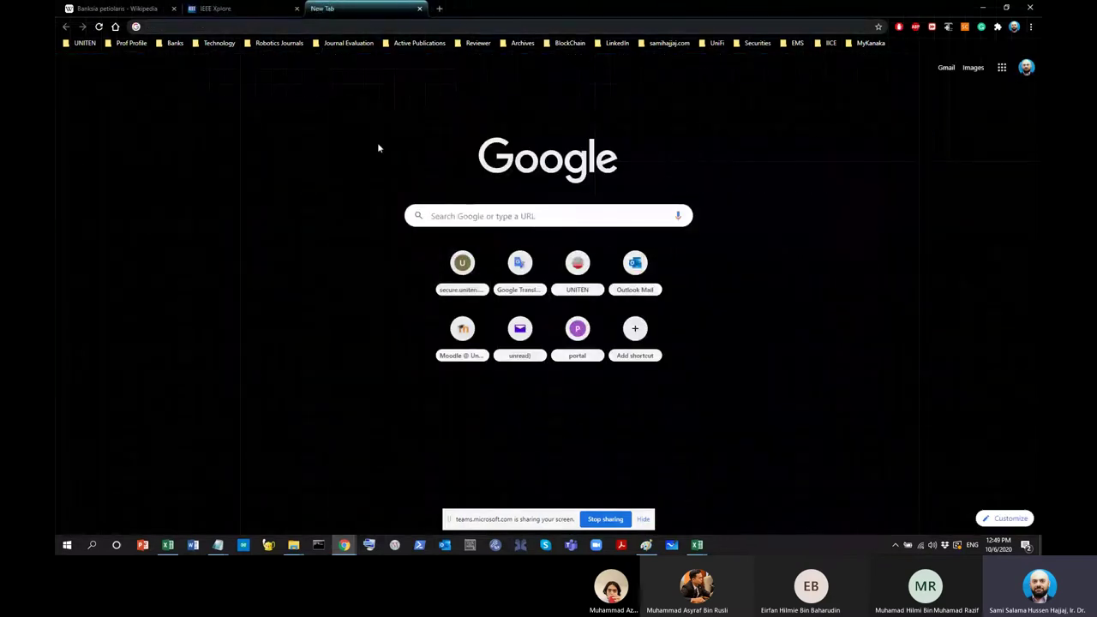
pyautogui.click(664, 215)
pyautogui.click(313, 254)
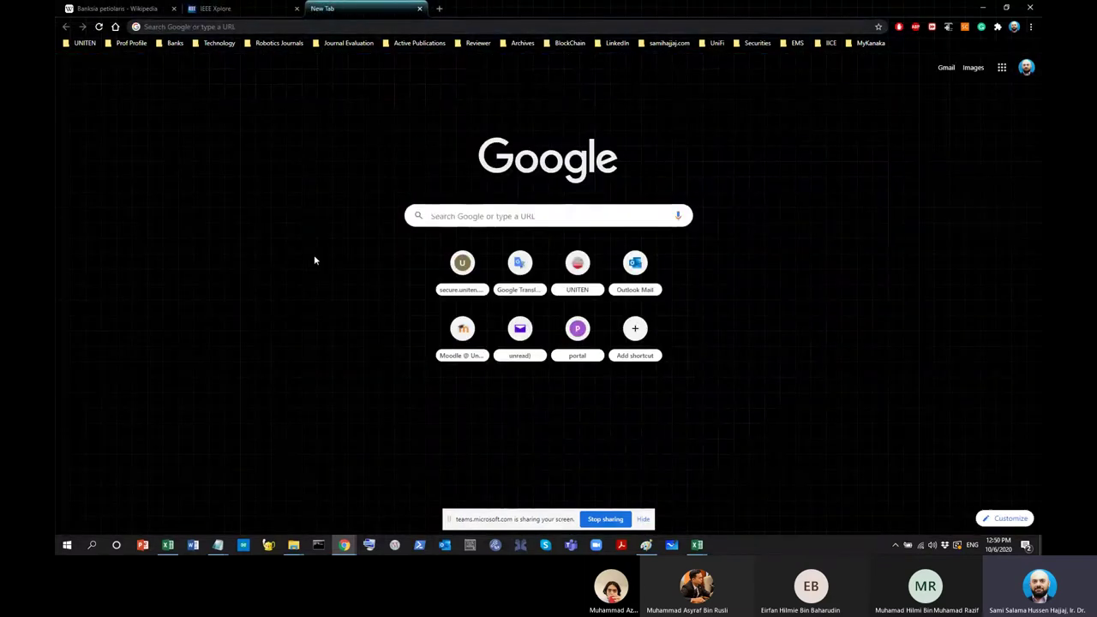
pyautogui.click(466, 219)
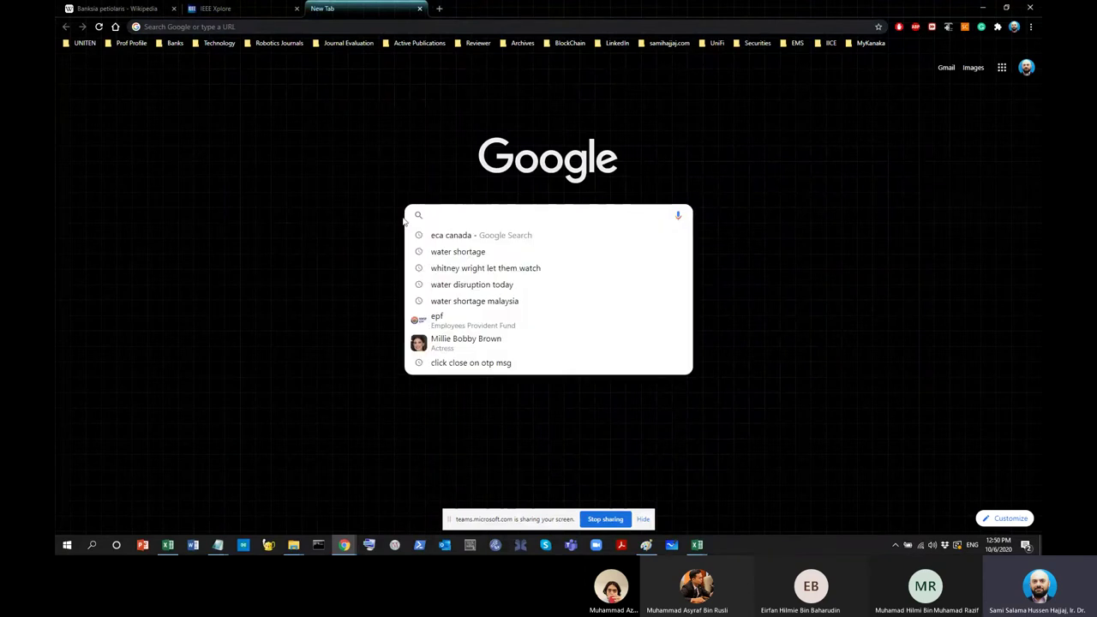
pyautogui.click(271, 263)
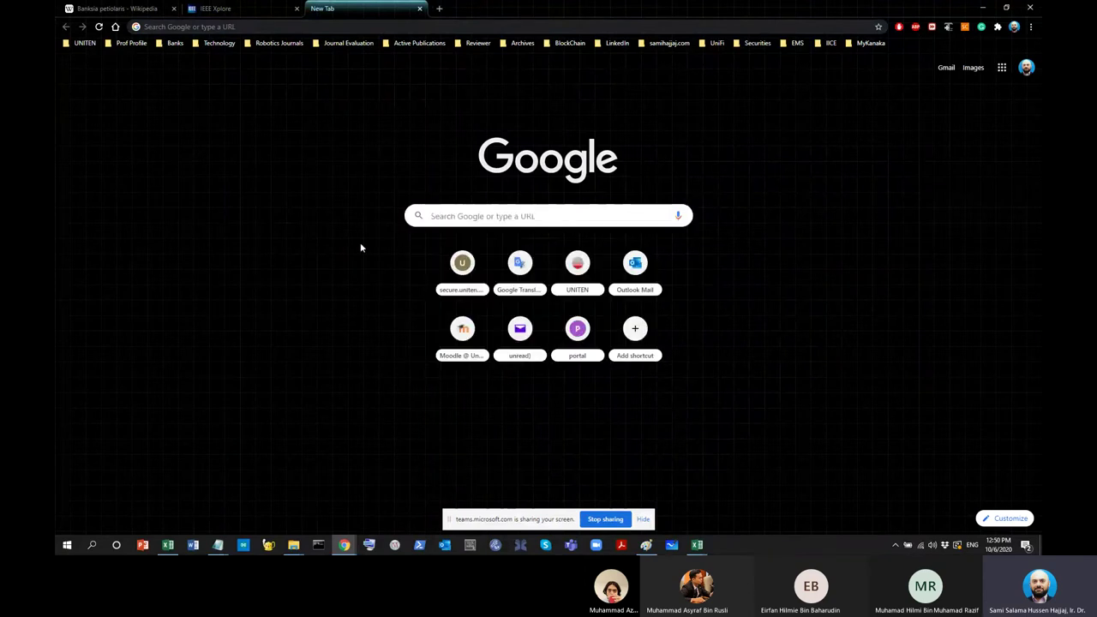
# Switch from the browser back to the FYP Gantt Chart workbook in Excel and show the Sem1 schedule
pyautogui.click(210, 8)
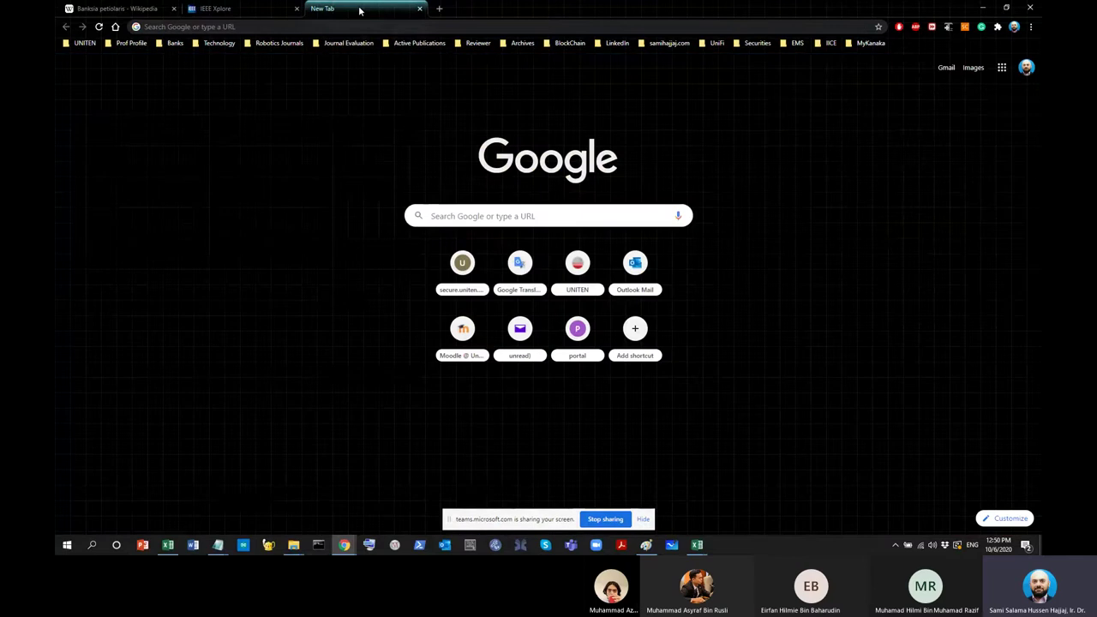
pyautogui.click(360, 10)
pyautogui.click(125, 10)
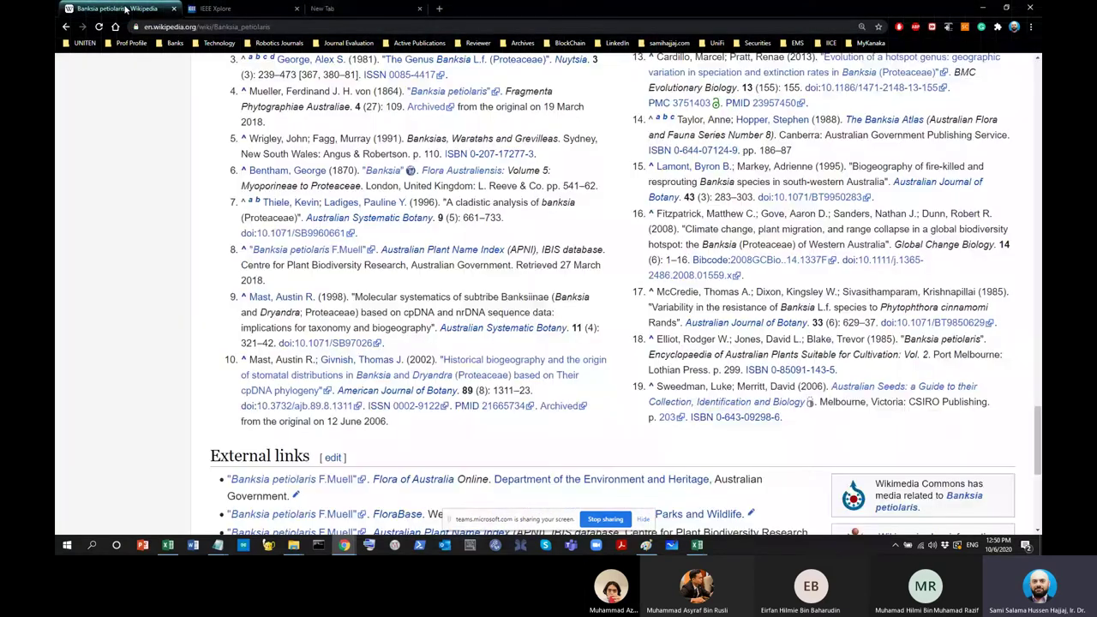
pyautogui.hotkey('alt', 'Tab')
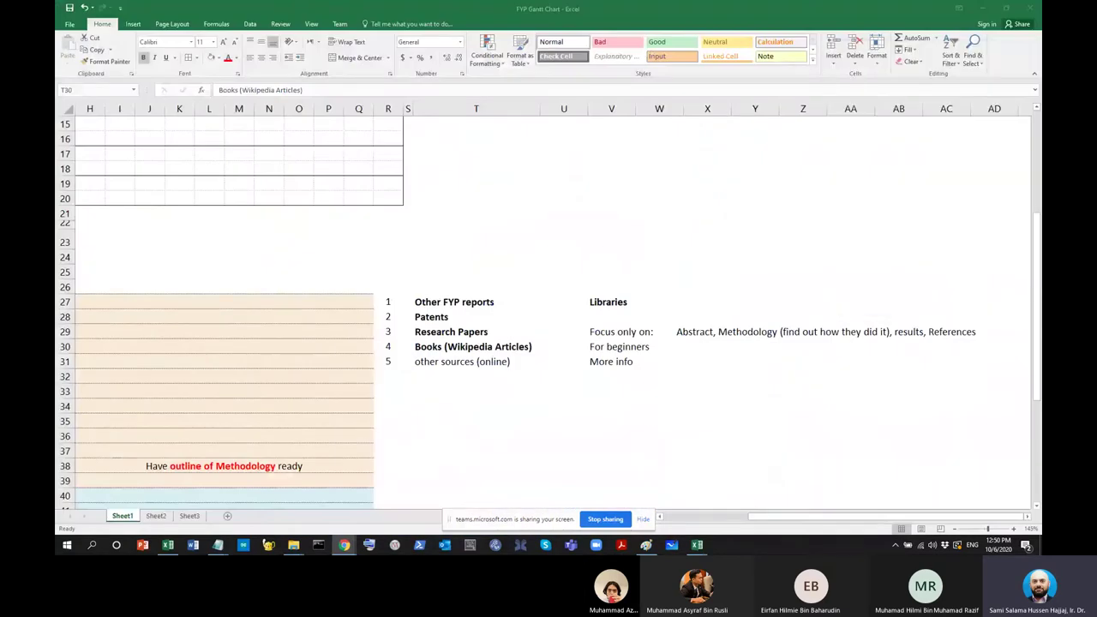
pyautogui.click(457, 347)
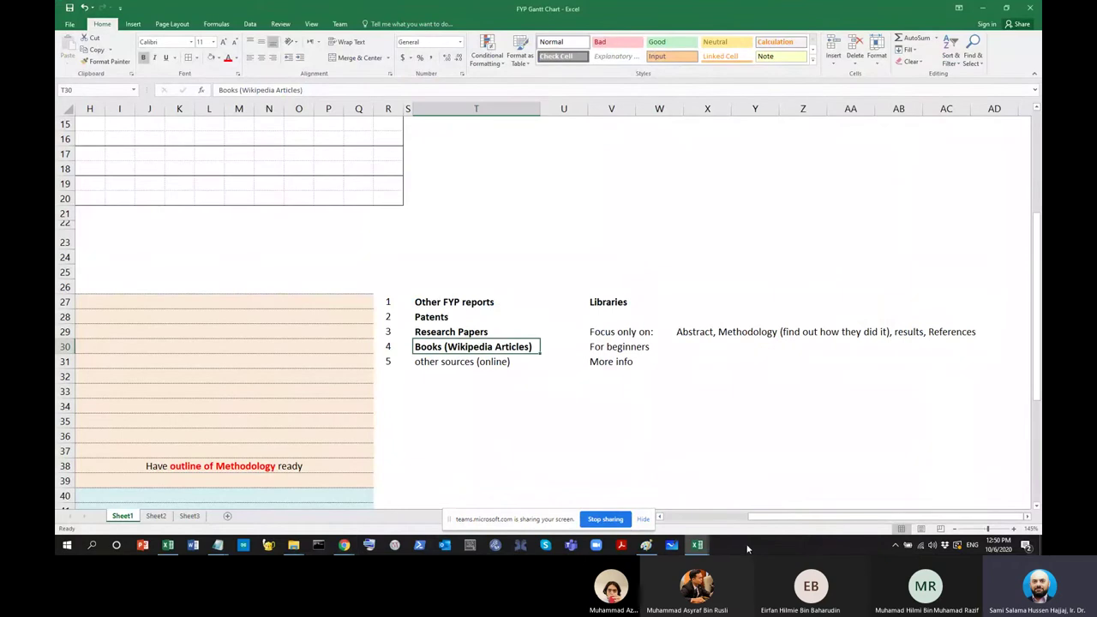
pyautogui.moveTo(815, 523); pyautogui.dragTo(728, 519)
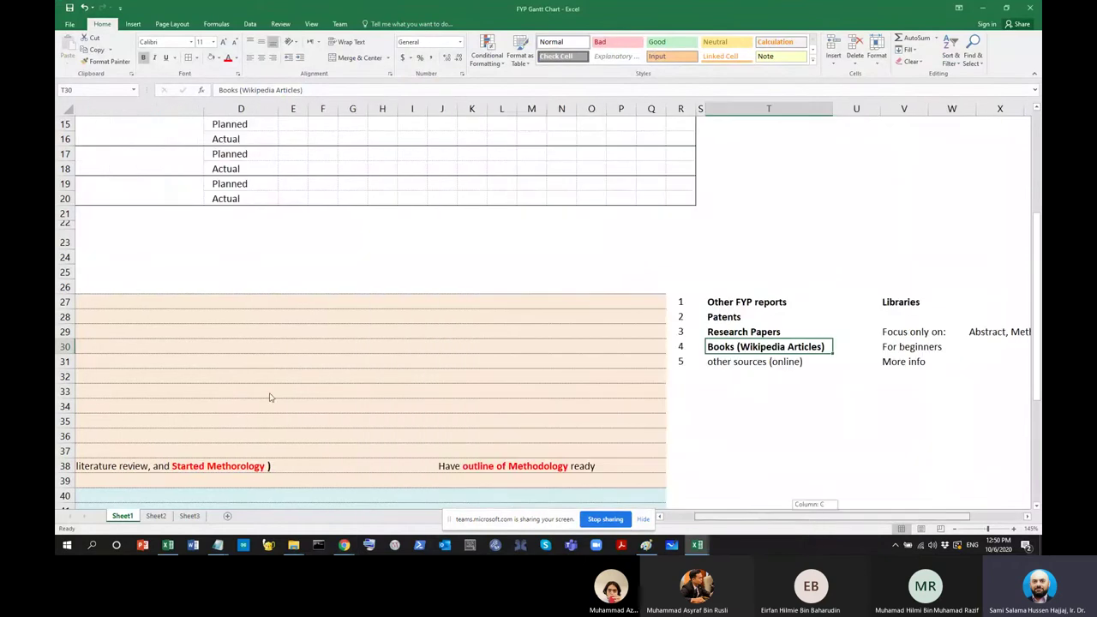
pyautogui.scroll(4, 249, 386)
pyautogui.scroll(-6, 220, 372)
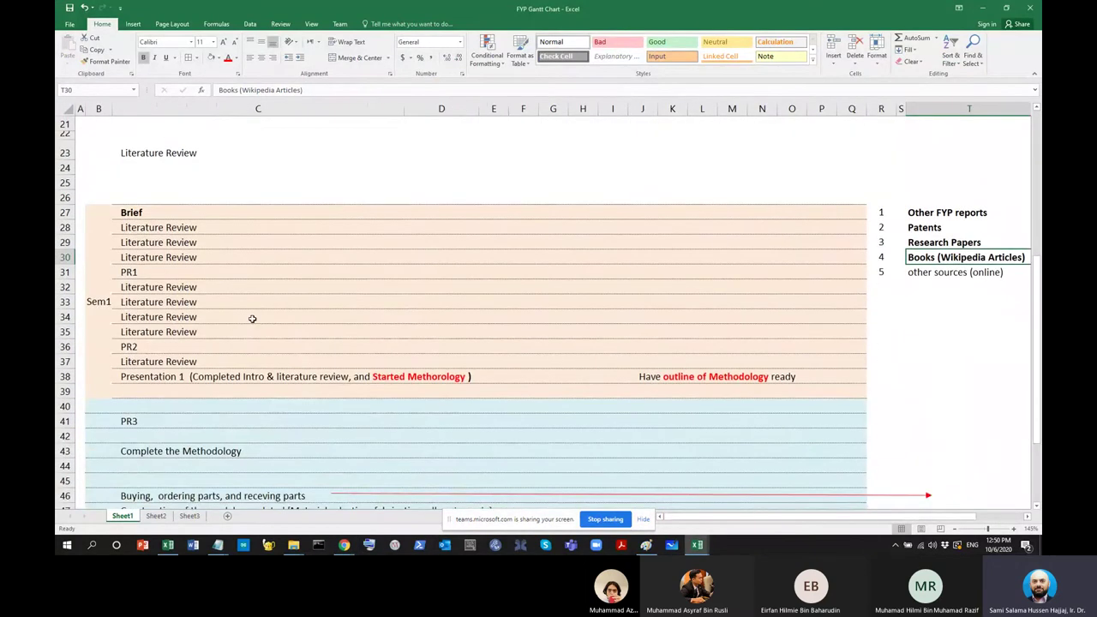
pyautogui.scroll(-1, 216, 342)
pyautogui.scroll(-1, 217, 342)
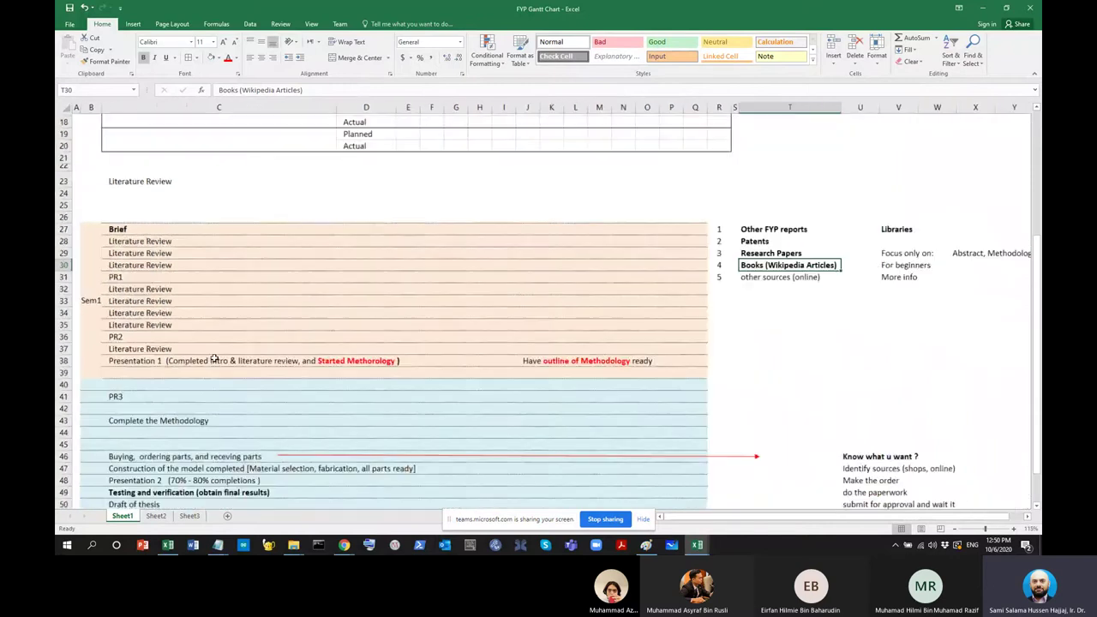
pyautogui.scroll(-1, 215, 358)
# Clear the Literature Review entries from cells C33:C35 and C28:C30 of the Sem1 schedule
pyautogui.click(156, 272)
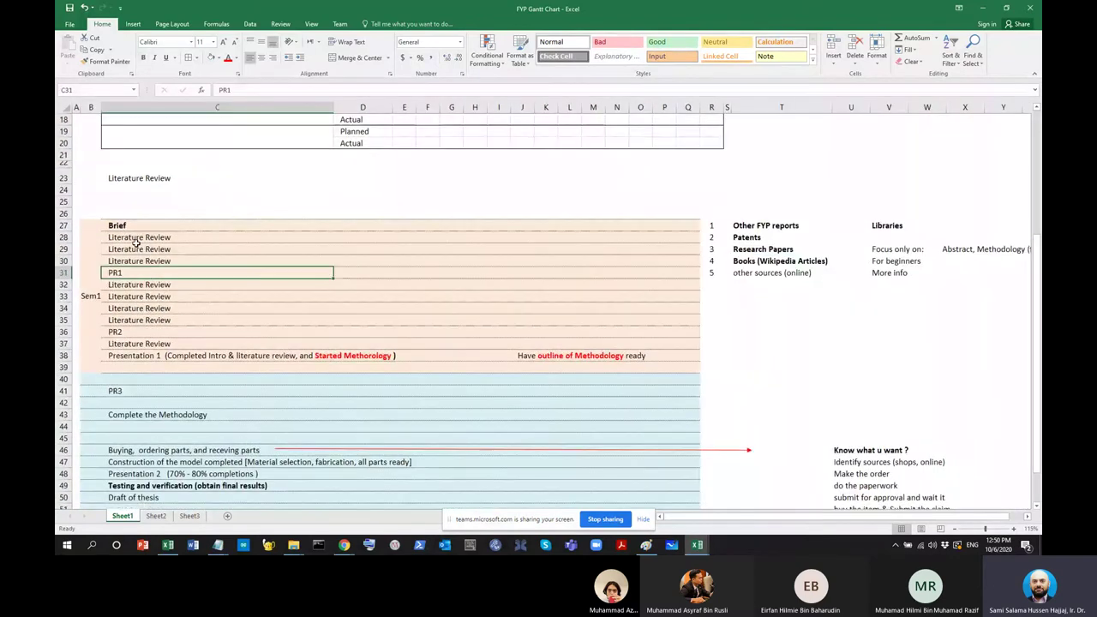
pyautogui.moveTo(279, 296); pyautogui.dragTo(279, 320)
pyautogui.press('Delete')
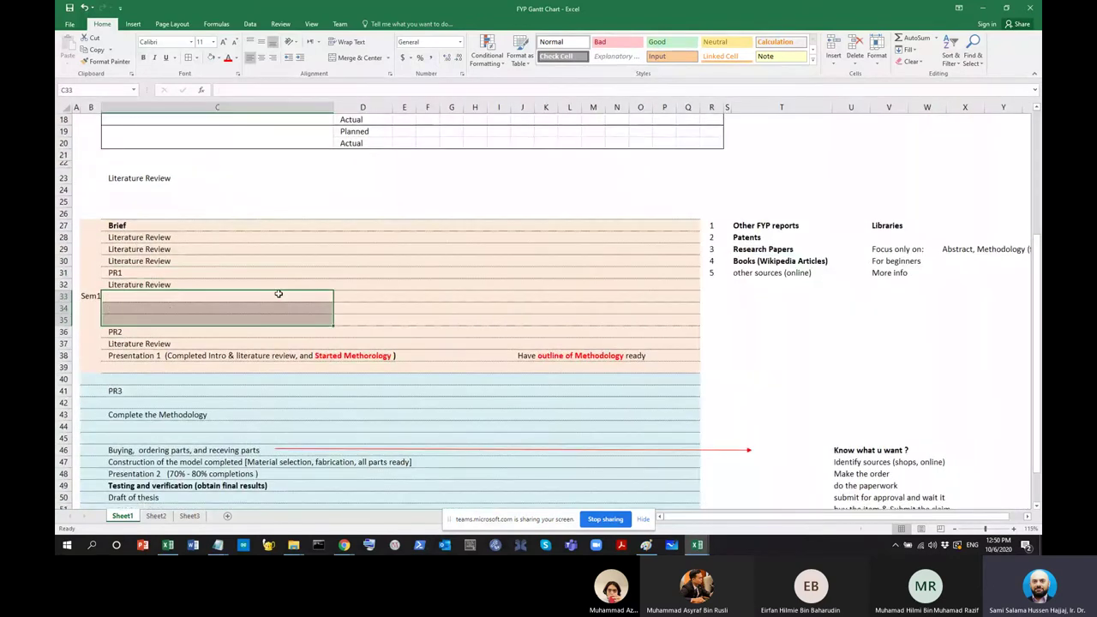
pyautogui.press('Up')
pyautogui.press('Up')
pyautogui.press('Up')
pyautogui.press('Up')
pyautogui.press('Up')
pyautogui.press('Delete')
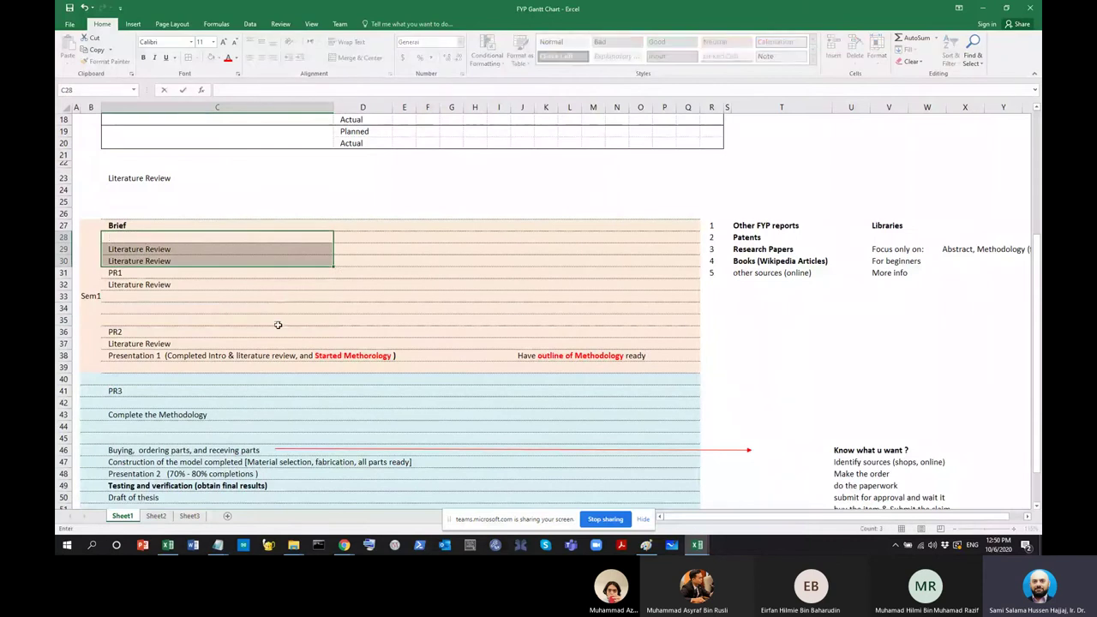
pyautogui.click(276, 319)
pyautogui.moveTo(180, 237); pyautogui.dragTo(182, 260)
pyautogui.press('Delete')
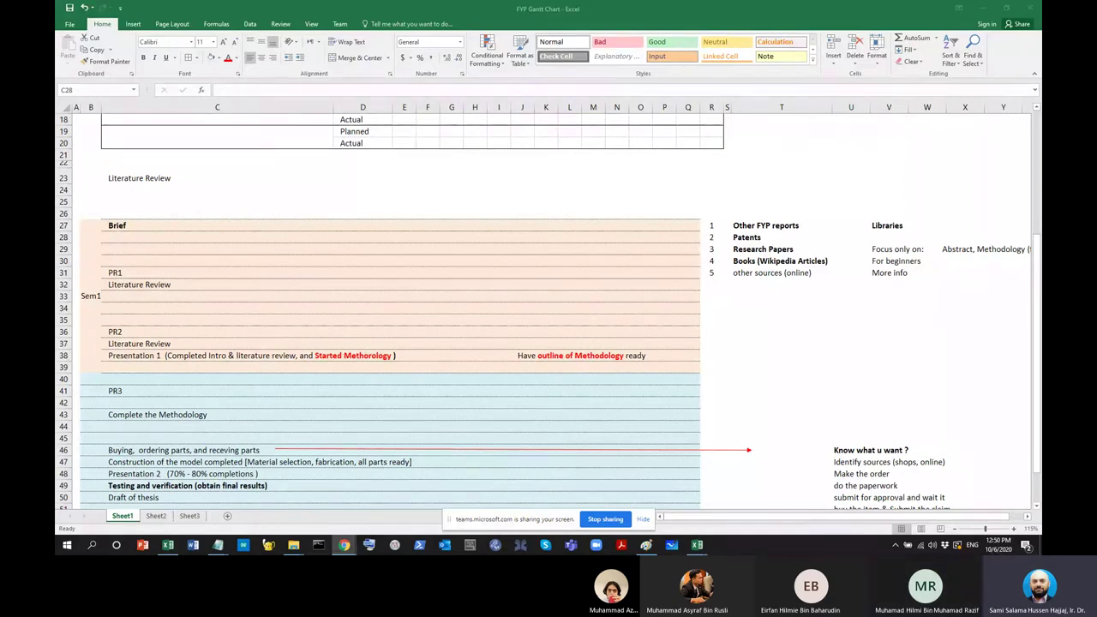
# Append "Introduction" in bold after PR1 in cell C31
pyautogui.doubleClick(186, 272)
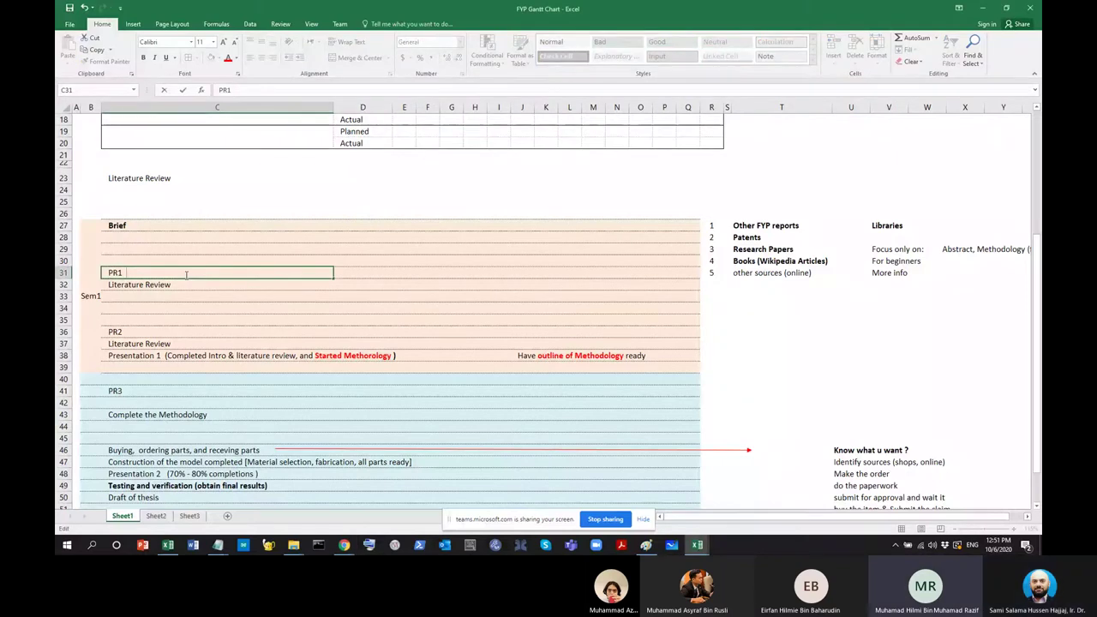
pyautogui.hotkey('alt', 'Tab')
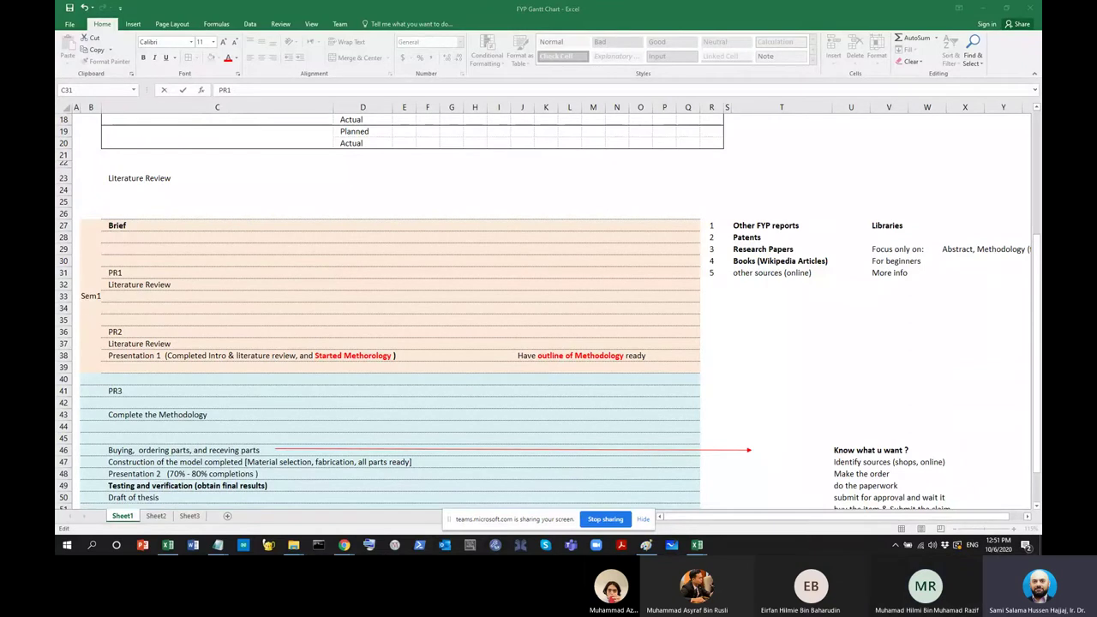
pyautogui.click(184, 271)
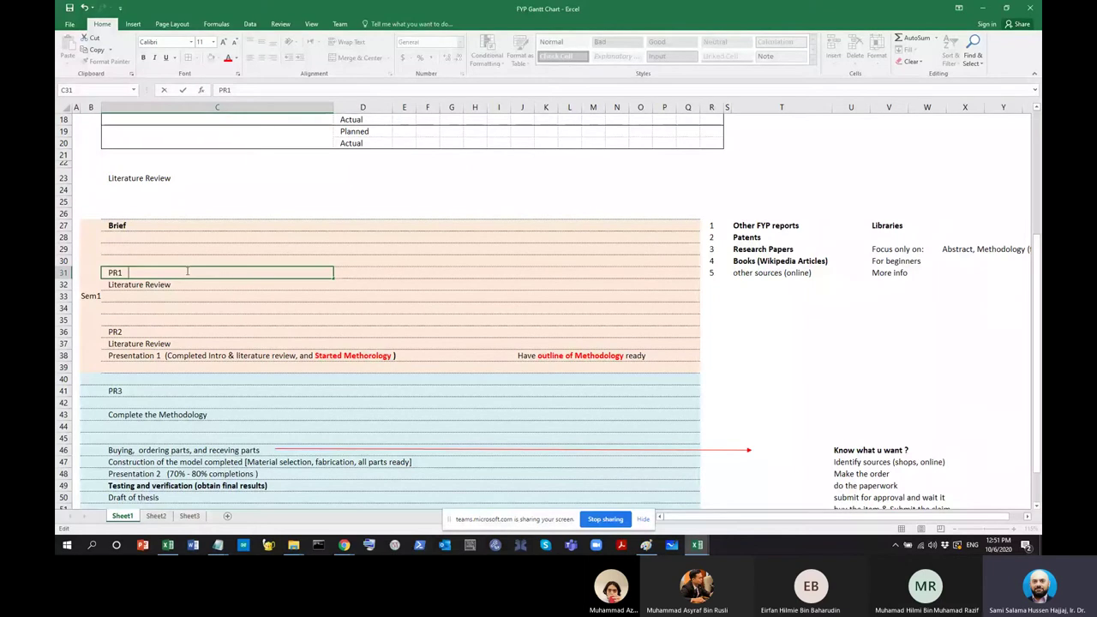
pyautogui.write('Introduction')
pyautogui.hotkey('shift', 'Left')
pyautogui.hotkey('shift', 'Left')
pyautogui.hotkey('shift', 'Left')
pyautogui.hotkey('shift', 'Left')
pyautogui.hotkey('shift', 'Left')
pyautogui.hotkey('shift', 'Left')
pyautogui.hotkey('shift', 'Left')
pyautogui.hotkey('shift', 'Left')
pyautogui.hotkey('shift', 'Left')
pyautogui.hotkey('shift', 'Left')
pyautogui.hotkey('shift', 'Left')
pyautogui.hotkey('shift', 'Left')
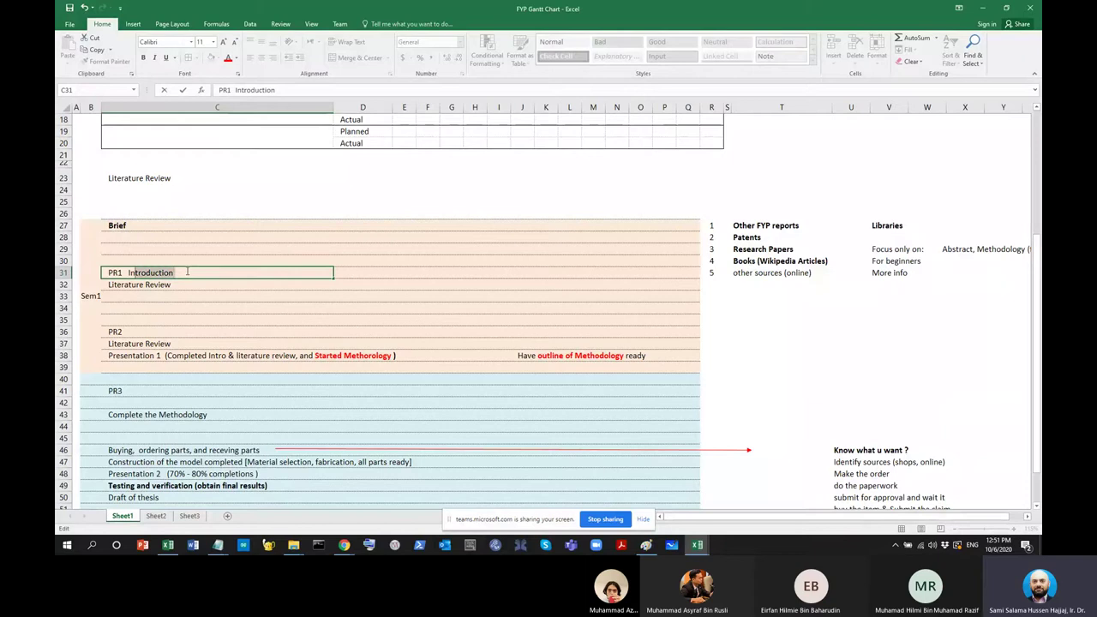
pyautogui.hotkey('ctrl', 'b')
pyautogui.click(186, 284)
pyautogui.press('Down')
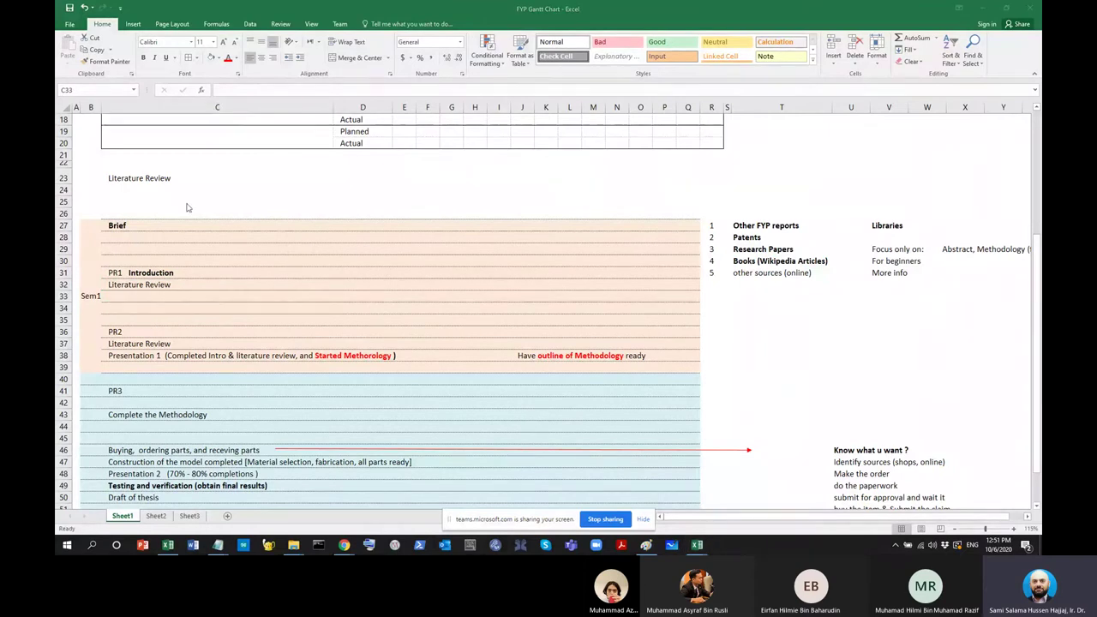
# Append "Introduction, Literature Review" after PR2 in cell C36 and make only "Literature Review" bold
pyautogui.click(139, 302)
pyautogui.click(182, 283)
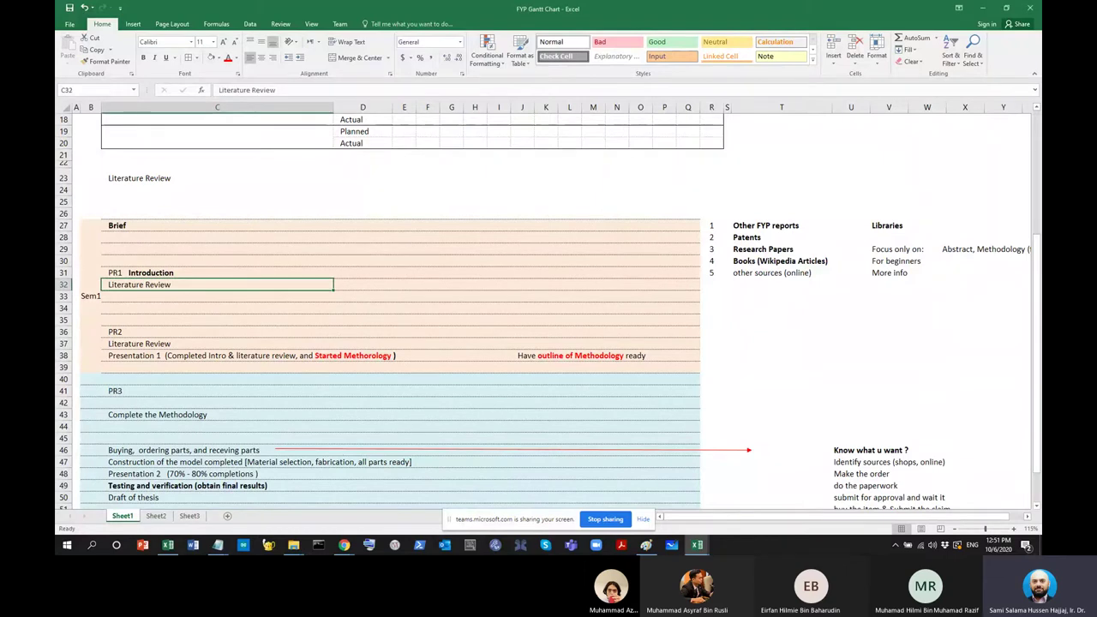
pyautogui.click(207, 331)
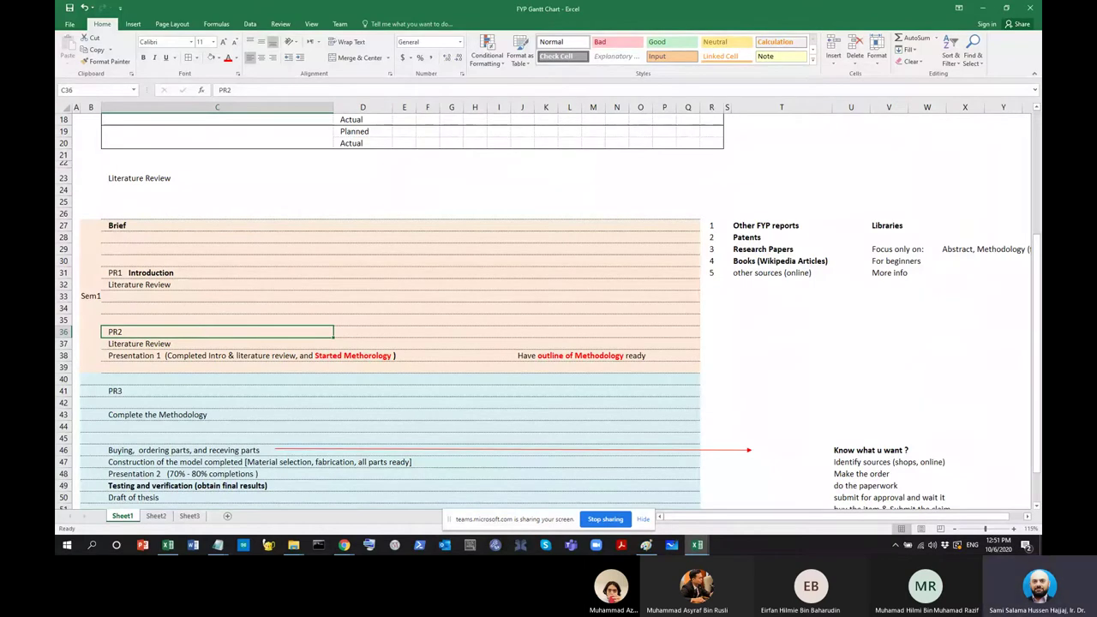
pyautogui.hotkey('alt', 'Tab')
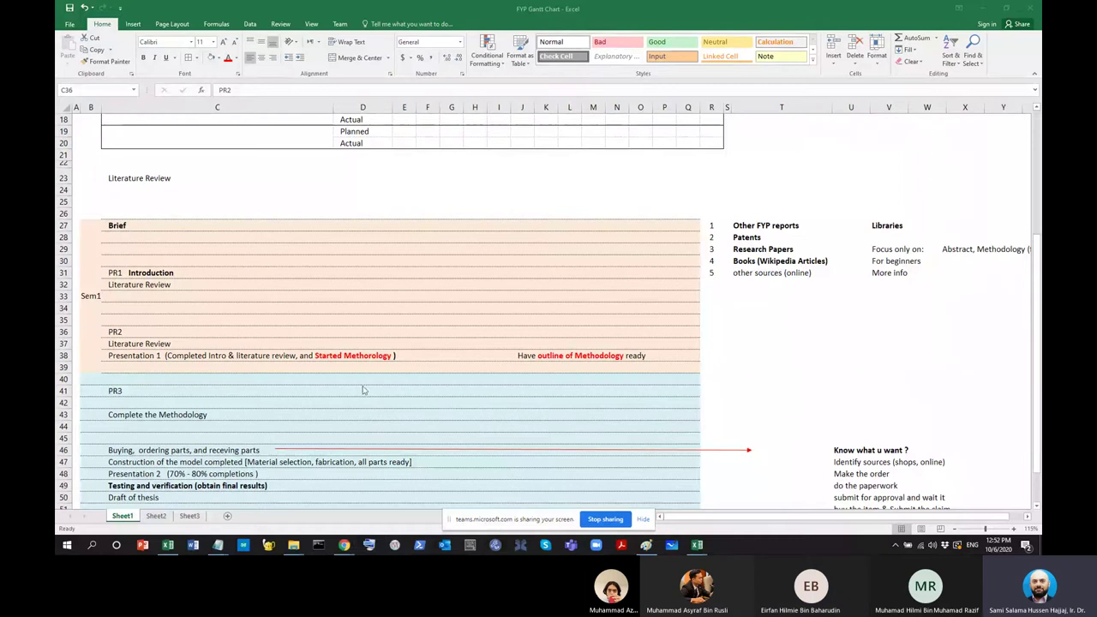
pyautogui.doubleClick(196, 331)
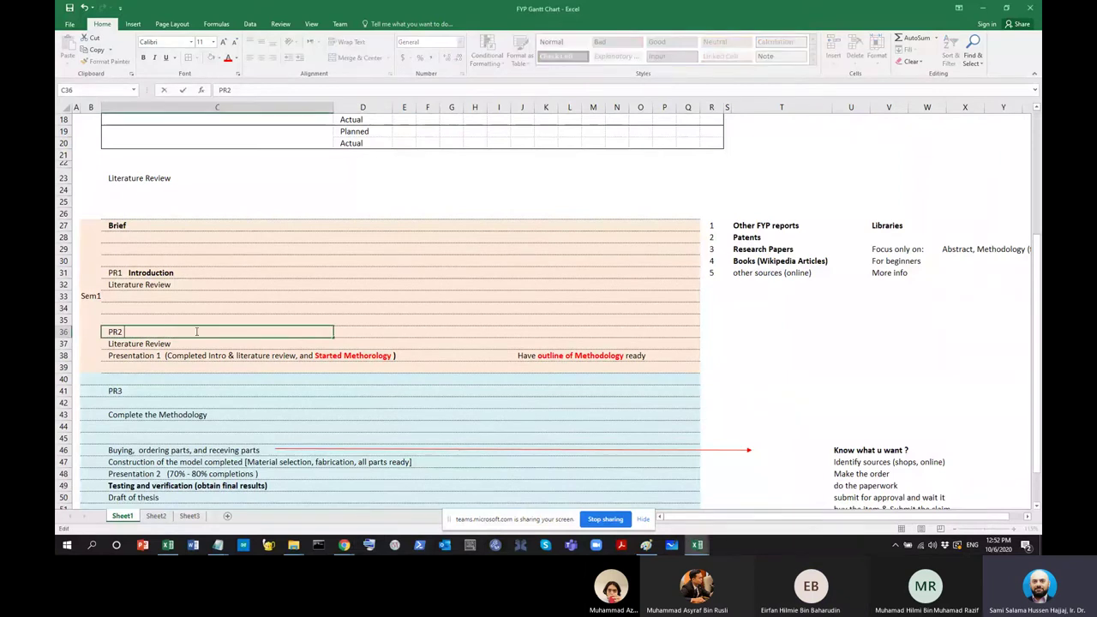
pyautogui.write('Introduction, Literature Review')
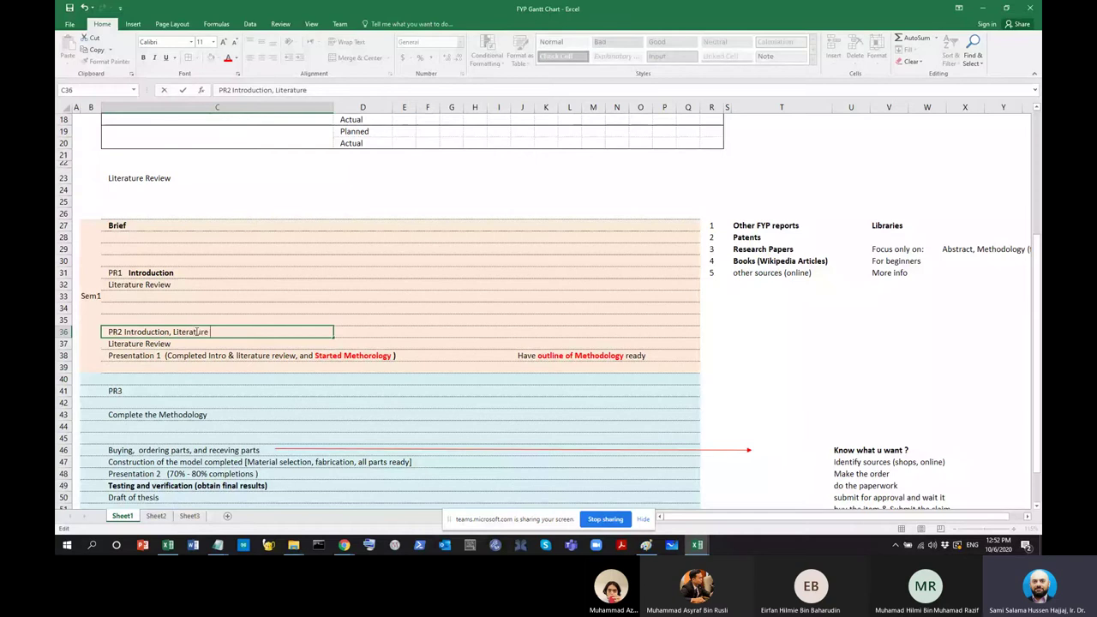
pyautogui.hotkey('shift', 'Left')
pyautogui.hotkey('shift', 'Left')
pyautogui.hotkey('shift', 'Left')
pyautogui.hotkey('shift', 'Left')
pyautogui.hotkey('shift', 'Left')
pyautogui.hotkey('shift', 'Left')
pyautogui.hotkey('shift', 'Left')
pyautogui.hotkey('shift', 'Left')
pyautogui.hotkey('shift', 'Left')
pyautogui.hotkey('shift', 'Left')
pyautogui.hotkey('shift', 'Left')
pyautogui.hotkey('shift', 'Left')
pyautogui.hotkey('shift', 'Left')
pyautogui.hotkey('shift', 'Left')
pyautogui.hotkey('shift', 'Left')
pyautogui.hotkey('shift', 'Left')
pyautogui.hotkey('shift', 'Left')
pyautogui.hotkey('ctrl', 'b')
pyautogui.click(208, 352)
# Copy the Presentation 1 entry from C38 into C39 and clear C38
pyautogui.click(137, 343)
pyautogui.moveTo(129, 343); pyautogui.dragTo(133, 364)
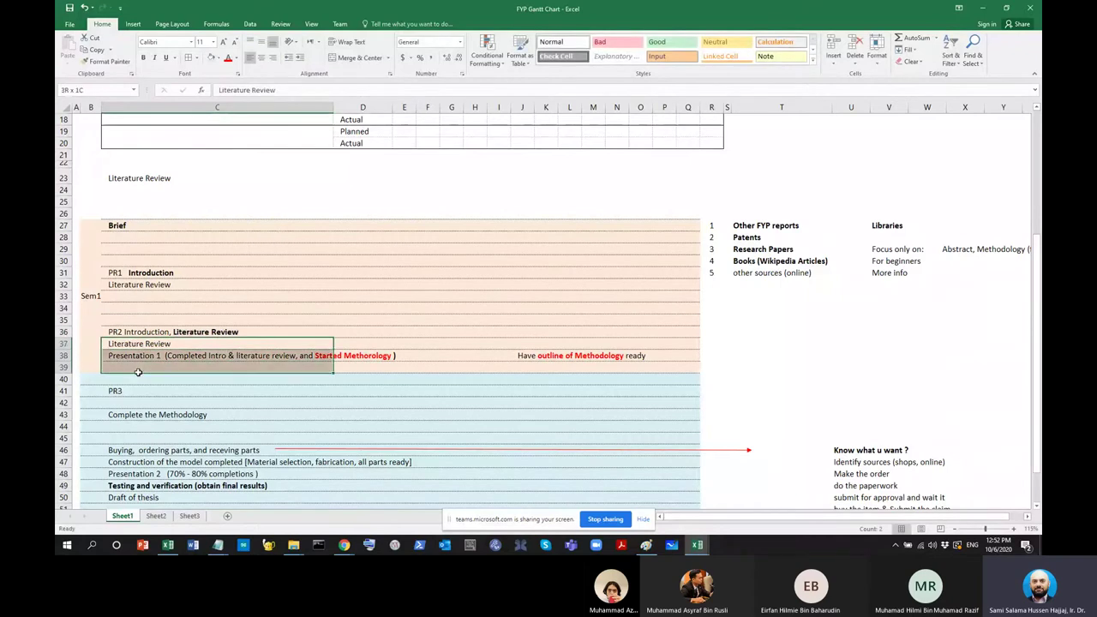
pyautogui.click(131, 353)
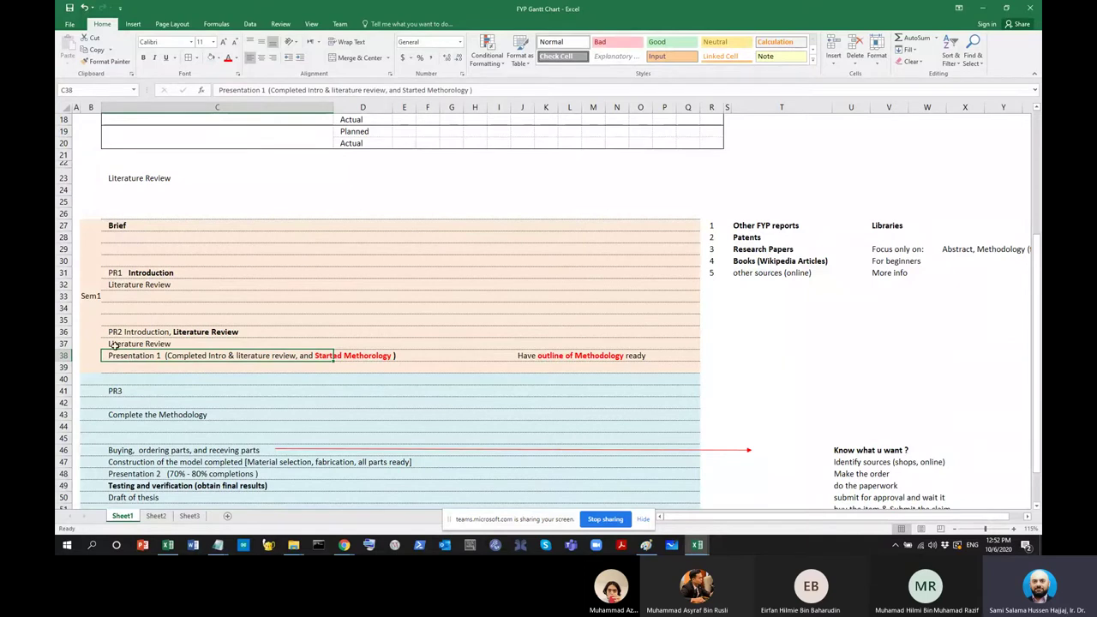
pyautogui.moveTo(164, 348); pyautogui.dragTo(156, 364)
pyautogui.click(168, 355)
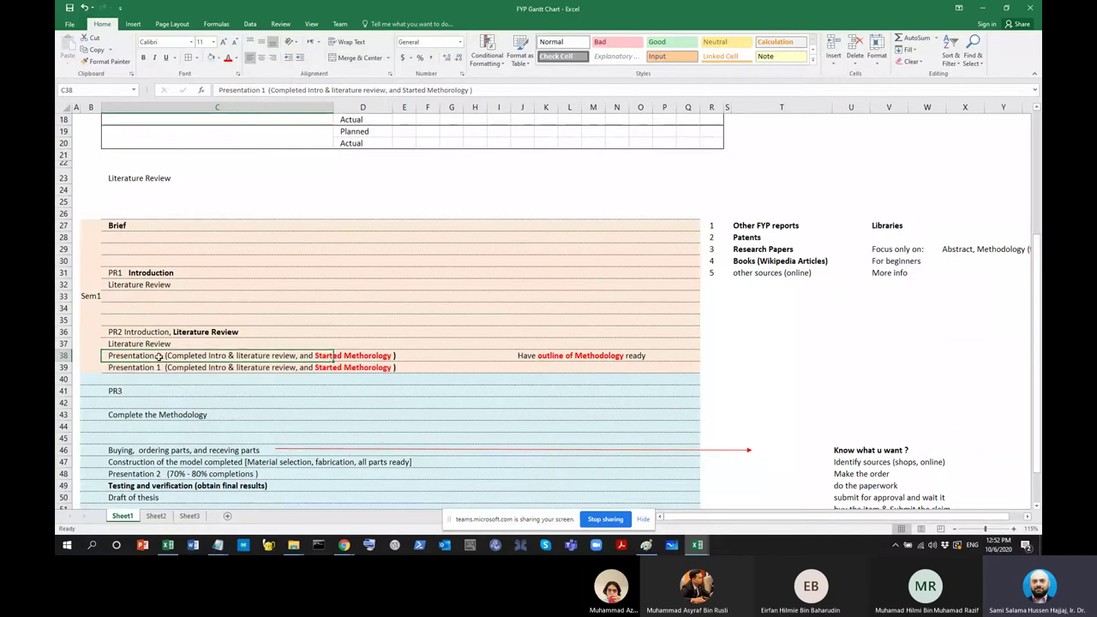
pyautogui.press('Delete')
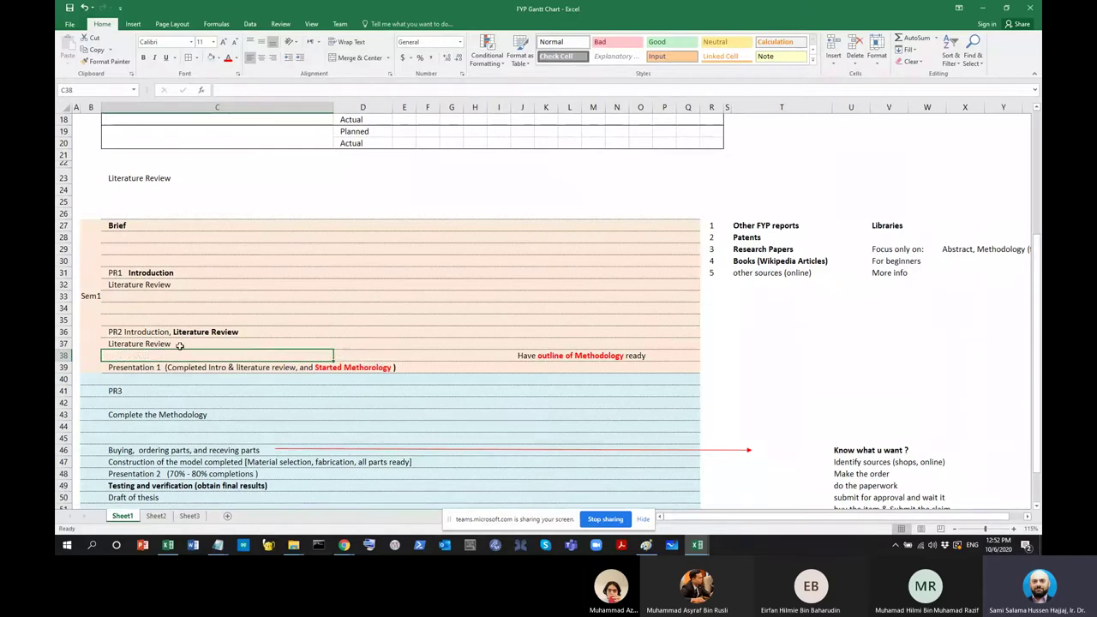
# Copy the Literature Review entry from C32 into cells C33, C34 and C35
pyautogui.click(180, 345)
pyautogui.doubleClick(138, 344)
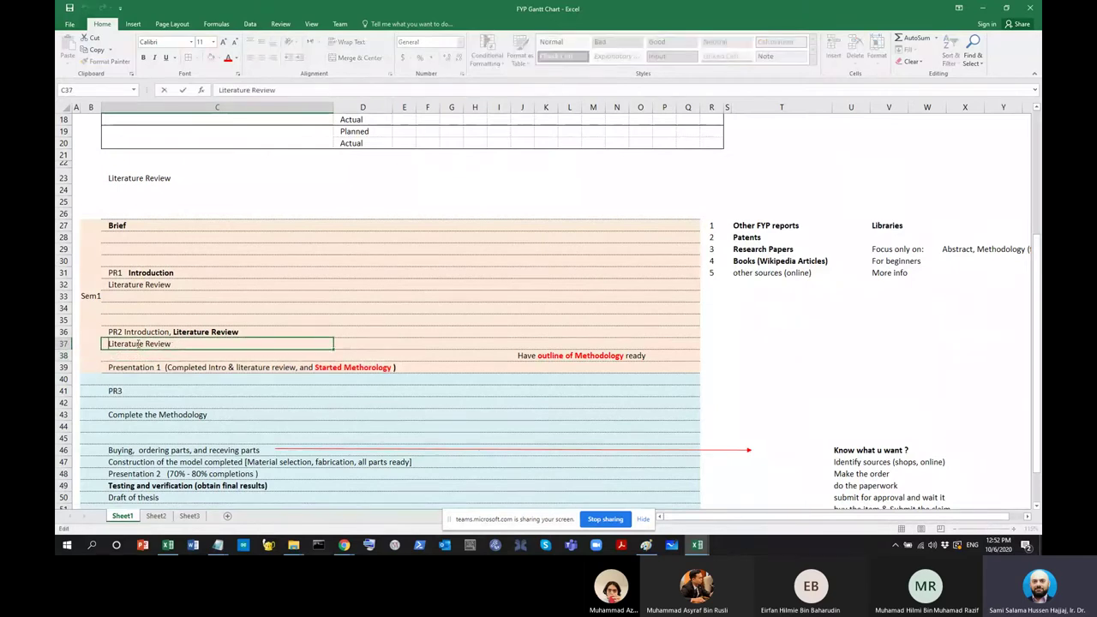
pyautogui.click(153, 296)
pyautogui.click(154, 284)
pyautogui.hotkey('ctrl', 'c')
pyautogui.click(155, 297)
pyautogui.hotkey('ctrl', 'v')
pyautogui.click(156, 308)
pyautogui.hotkey('ctrl', 'v')
pyautogui.click(154, 320)
pyautogui.hotkey('ctrl', 'v')
# Insert ", Introduction," directly after "Presentation 1" in cell C39
pyautogui.click(158, 367)
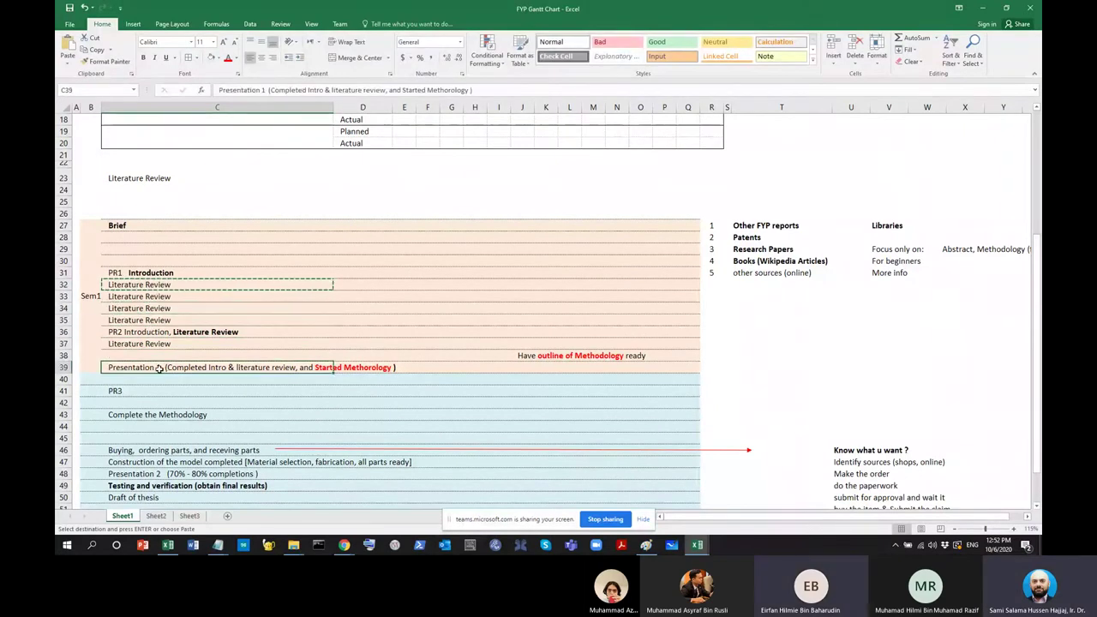
pyautogui.doubleClick(158, 367)
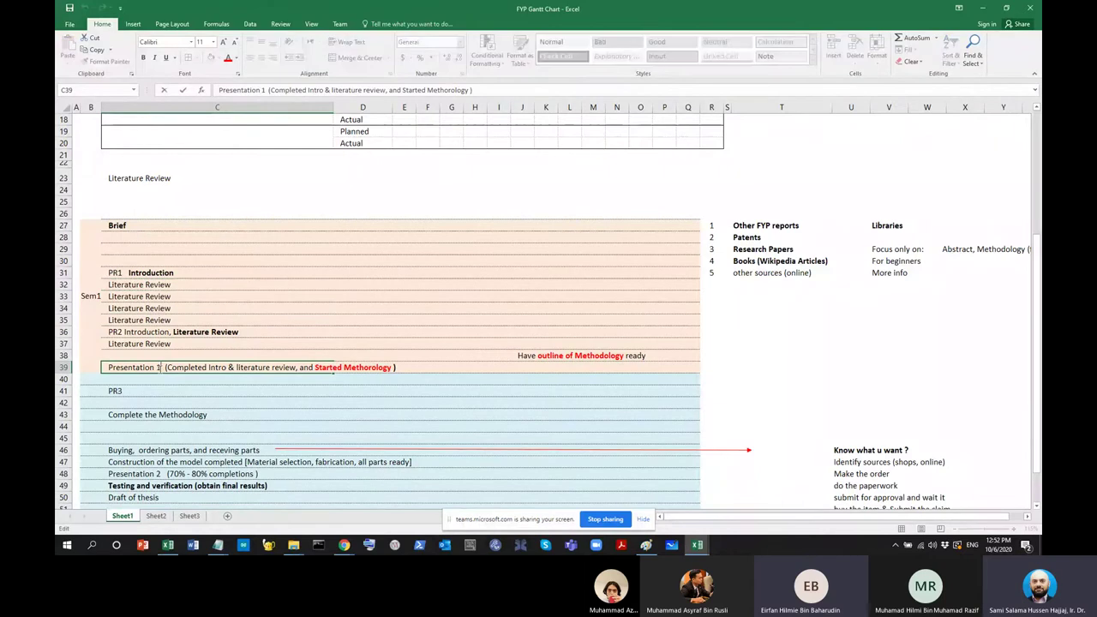
pyautogui.write(',')
pyautogui.press('BackSpace')
pyautogui.press('BackSpace')
pyautogui.write(', Intro')
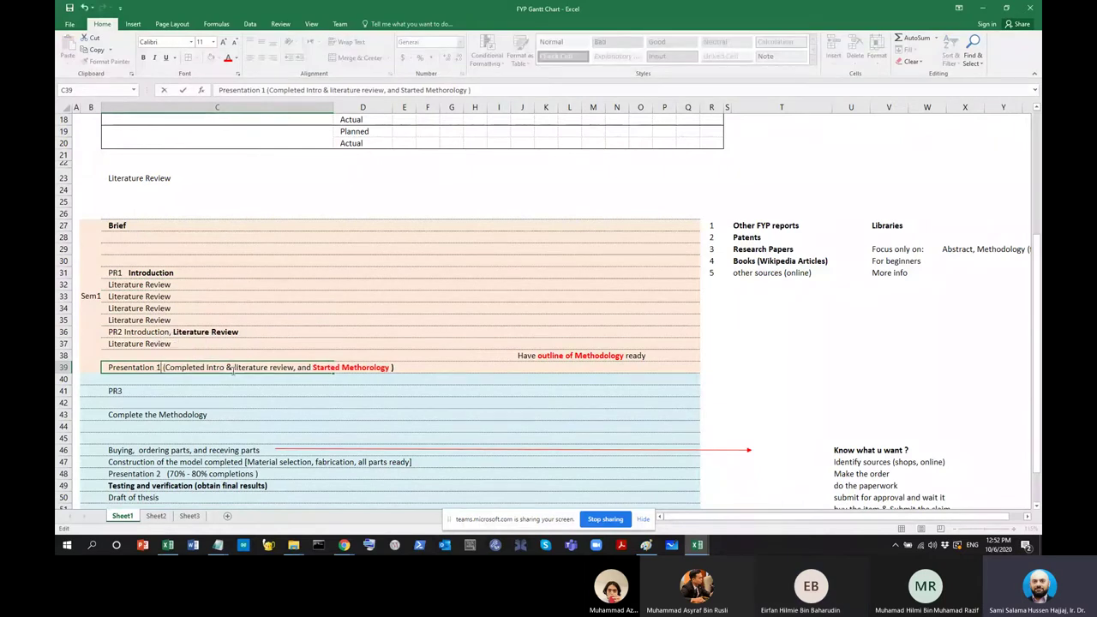
pyautogui.write('duction,')
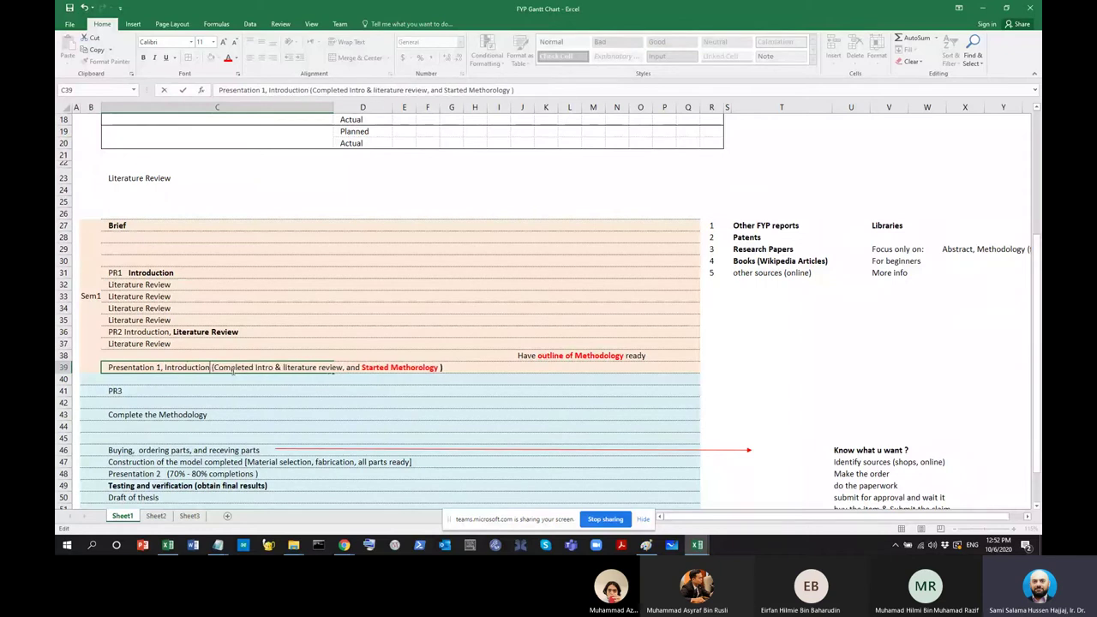
# Insert "Literature Review, and Outline of Method" after "Introduction," in the Presentation 1 entry in cell C39
pyautogui.moveTo(261, 366); pyautogui.dragTo(455, 367)
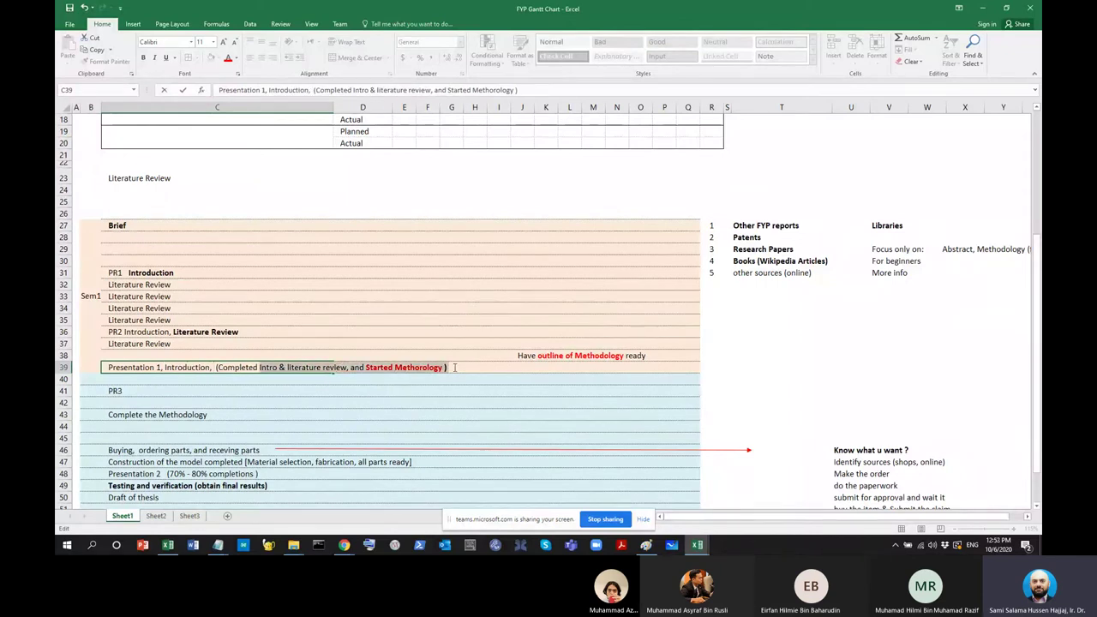
pyautogui.moveTo(164, 367); pyautogui.dragTo(212, 367)
pyautogui.press('Right')
pyautogui.press('Right')
pyautogui.write('Lu')
pyautogui.press('BackSpace')
pyautogui.write('iterature Review, and ')
pyautogui.write('Method')
pyautogui.press('BackSpace')
pyautogui.press('BackSpace')
pyautogui.press('BackSpace')
pyautogui.press('BackSpace')
pyautogui.press('BackSpace')
pyautogui.press('BackSpace')
pyautogui.press('BackSpace')
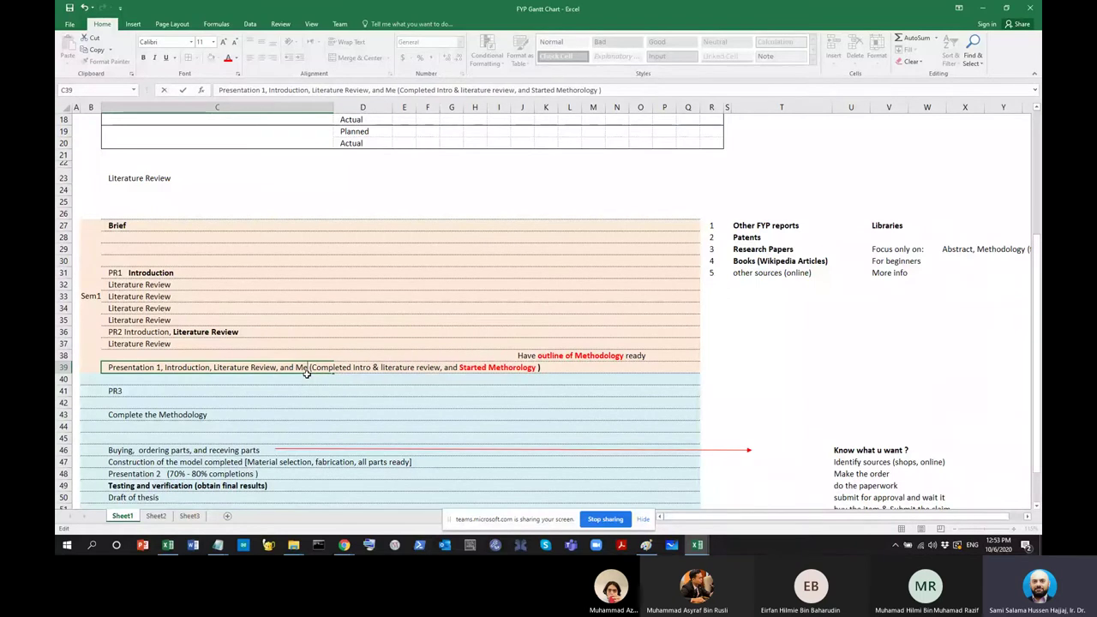
pyautogui.write('Out')
pyautogui.press('BackSpace')
pyautogui.press('BackSpace')
pyautogui.press('BackSpace')
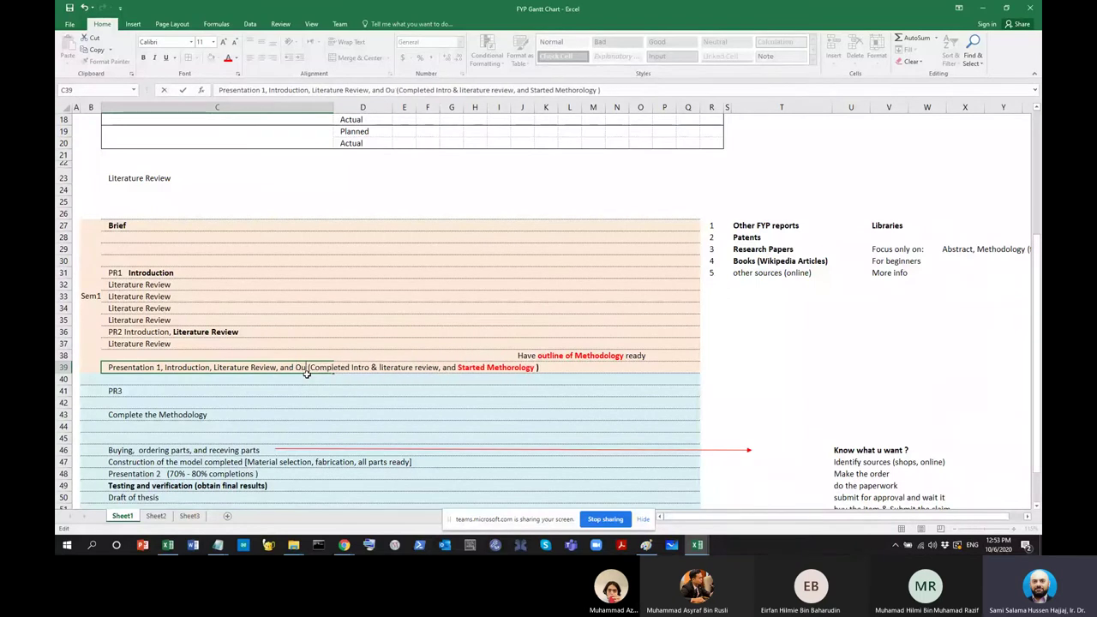
pyautogui.write('Out')
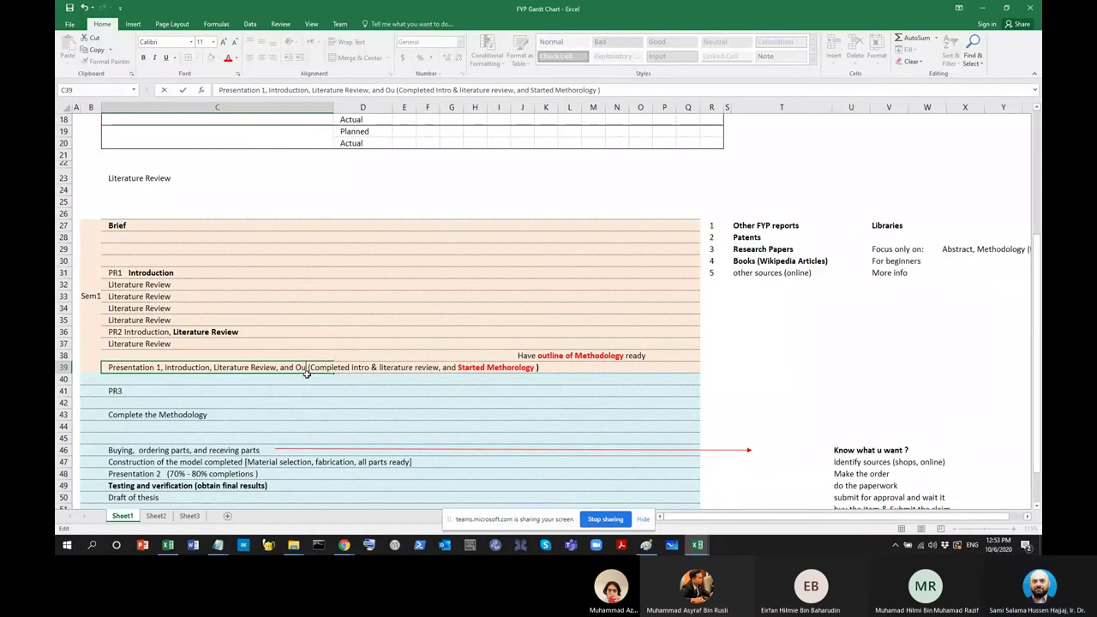
pyautogui.write('line of Method')
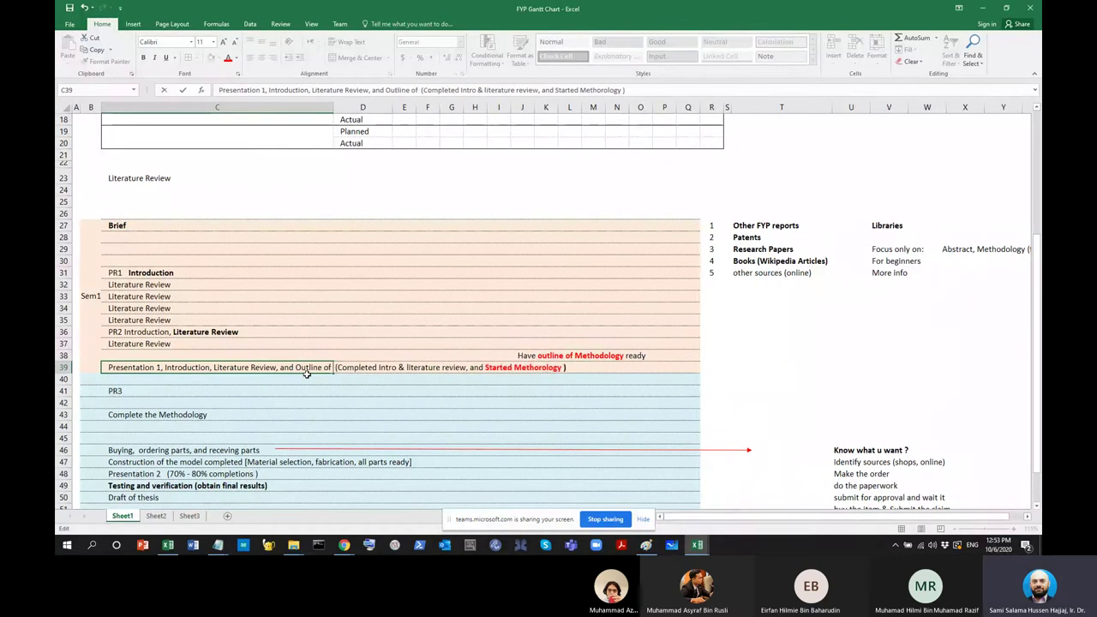
# Delete the old note text from "(Completed Intro" through "Started Methorology" at the end of cell C39
pyautogui.press('Delete')
pyautogui.press('Delete')
pyautogui.press('Delete')
pyautogui.press('Delete')
pyautogui.press('Delete')
pyautogui.press('Delete')
pyautogui.press('Delete')
pyautogui.press('Delete')
pyautogui.press('Delete')
pyautogui.press('Delete')
pyautogui.press('Delete')
pyautogui.press('Delete')
pyautogui.press('Delete')
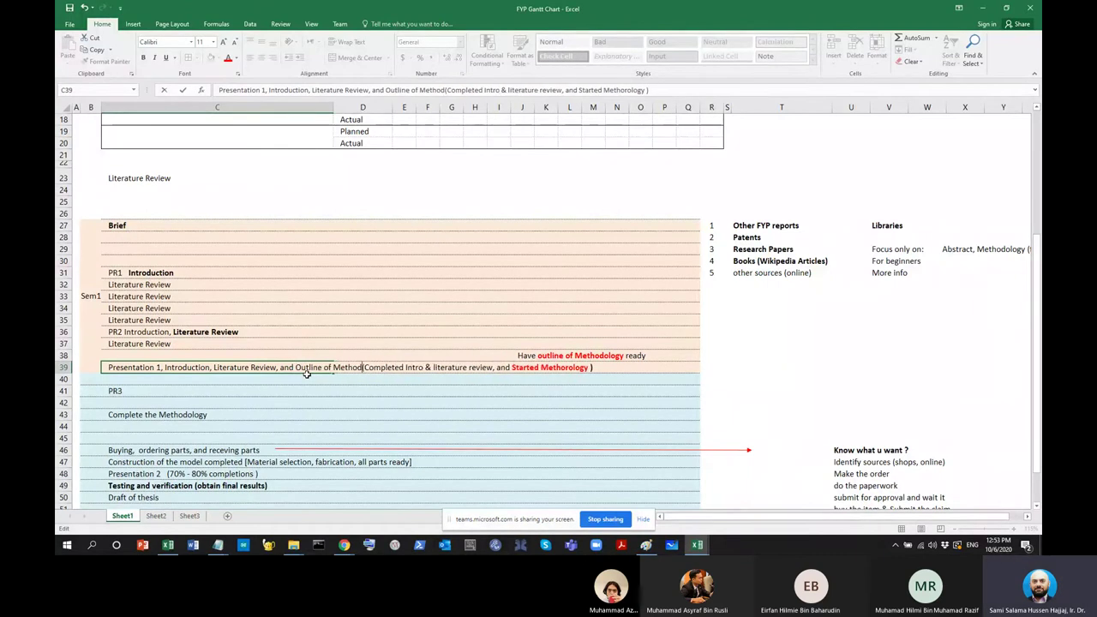
pyautogui.press('Delete')
pyautogui.press('Delete')
pyautogui.press('Delete')
pyautogui.press('Delete')
pyautogui.press('Delete')
pyautogui.press('Delete')
pyautogui.press('Delete')
pyautogui.press('Delete')
pyautogui.press('Delete')
pyautogui.press('Delete')
pyautogui.press('Delete')
pyautogui.press('Delete')
pyautogui.press('Delete')
pyautogui.press('Delete')
pyautogui.press('Delete')
pyautogui.press('Delete')
pyautogui.press('Delete')
pyautogui.press('Delete')
pyautogui.press('Delete')
pyautogui.press('Delete')
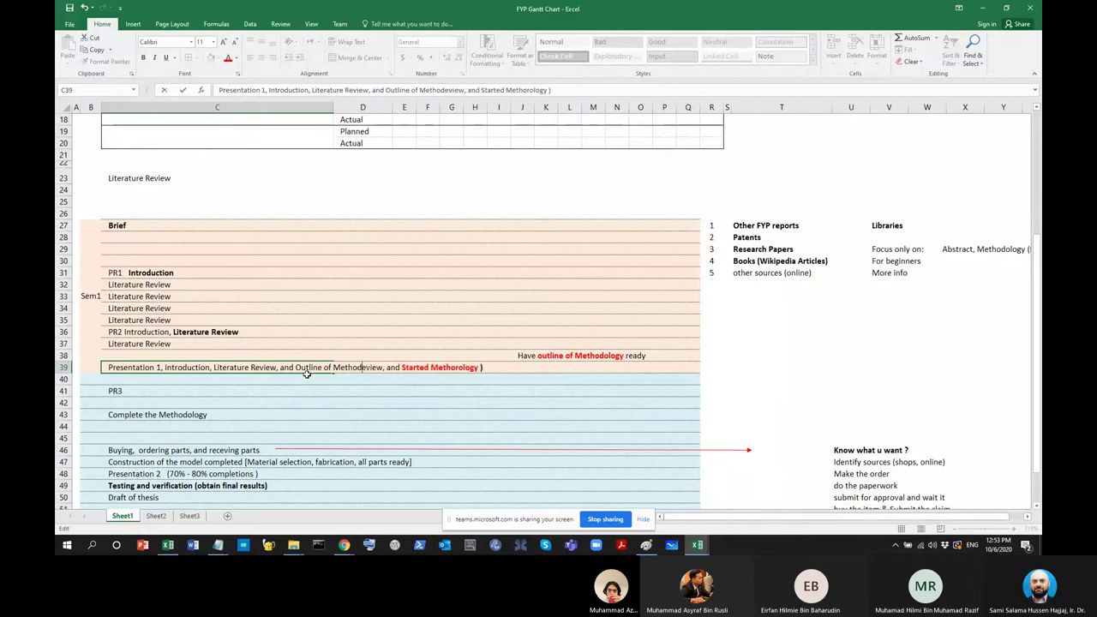
pyautogui.press('Delete')
pyautogui.press('Delete')
pyautogui.press('Delete')
pyautogui.press('Delete')
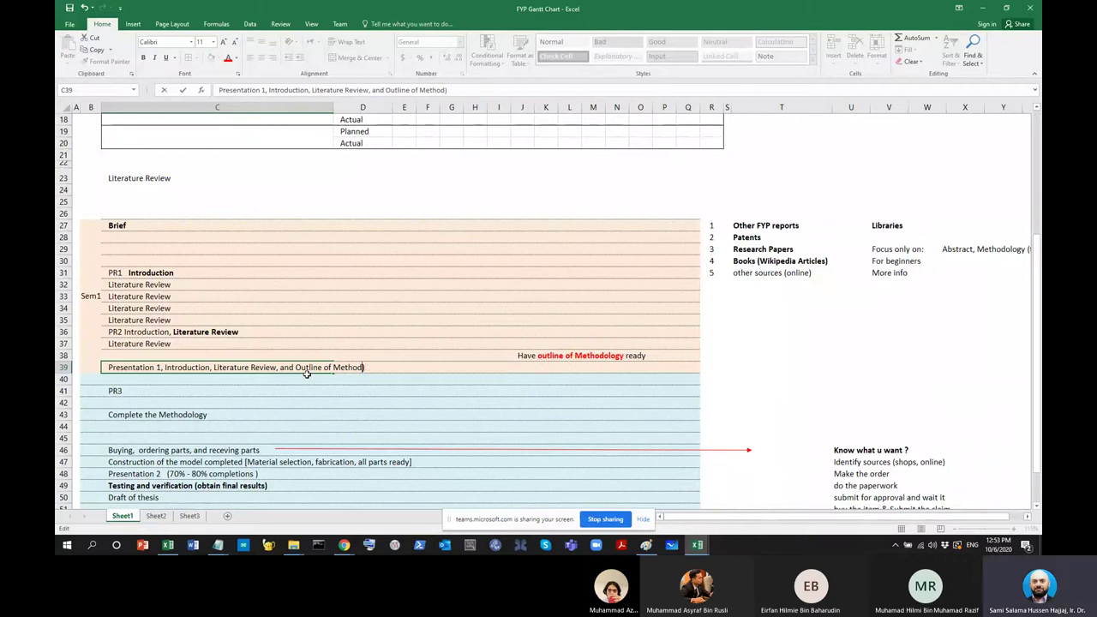
pyautogui.press('Return')
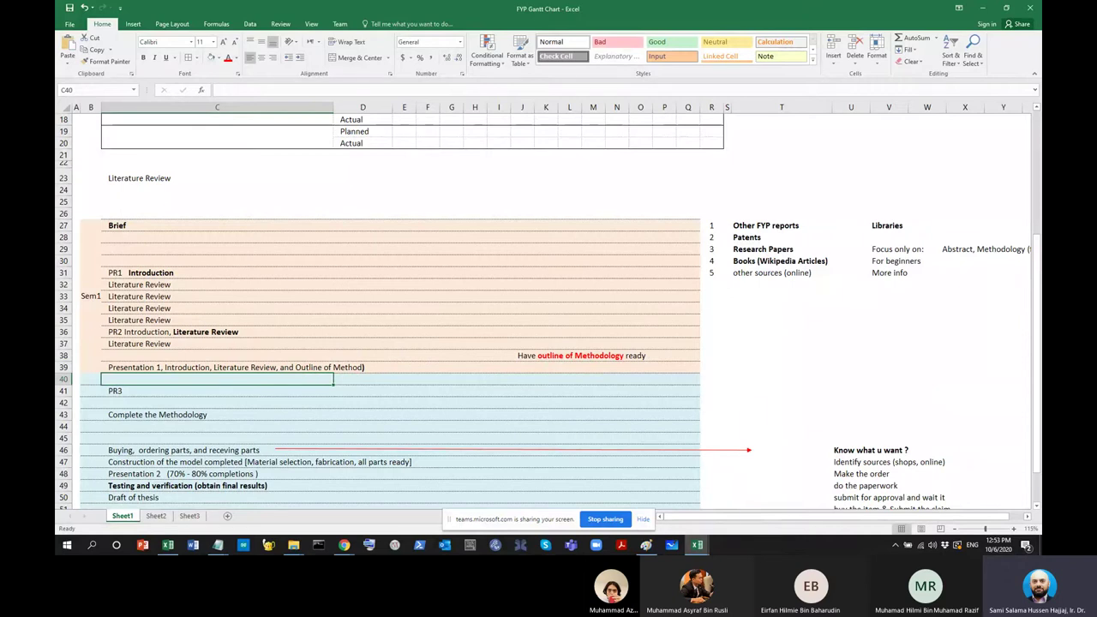
pyautogui.hotkey('alt', 'Tab')
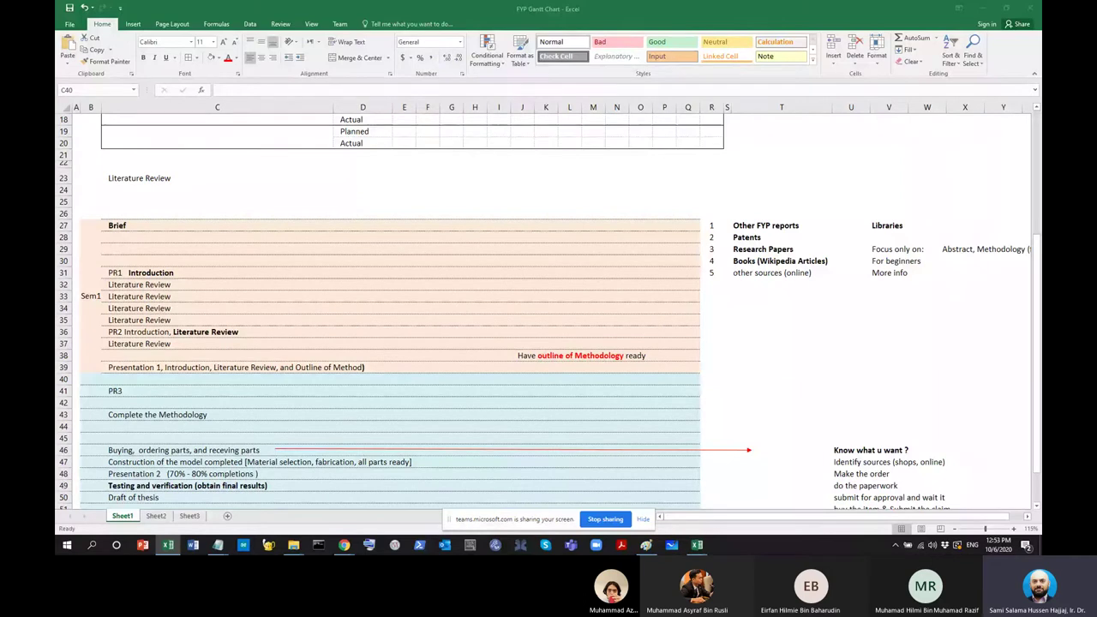
pyautogui.click(123, 370)
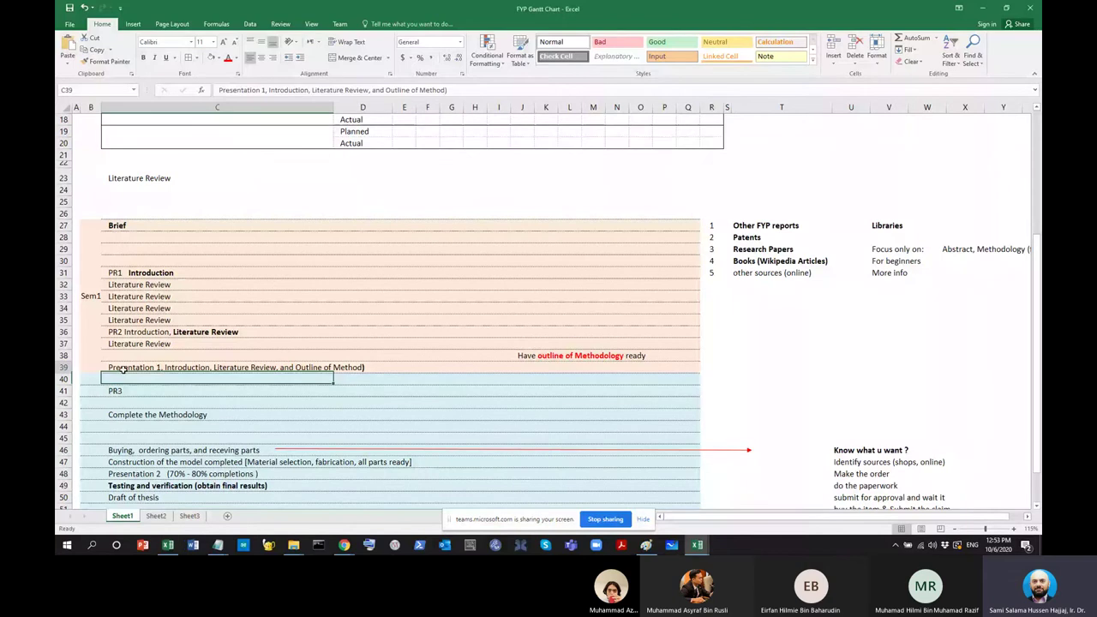
pyautogui.moveTo(124, 371); pyautogui.dragTo(150, 514)
pyautogui.click(257, 441)
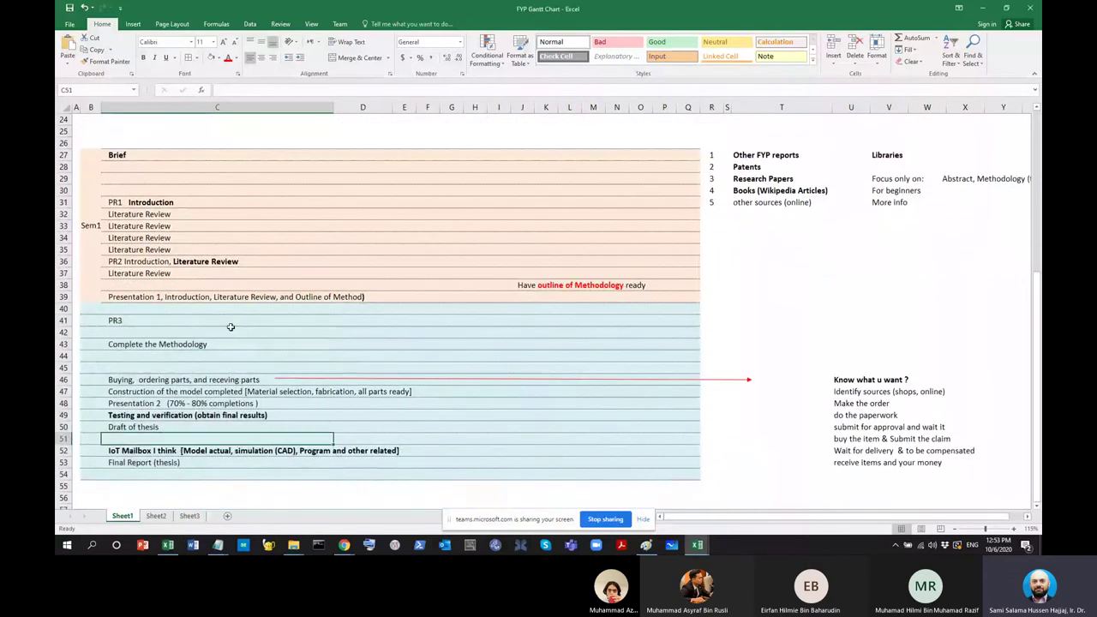
pyautogui.scroll(2, 225, 235)
# Append "+ Updated Gantt Chart" after "Introduction" in the PR1 entry in cell C31
pyautogui.click(193, 272)
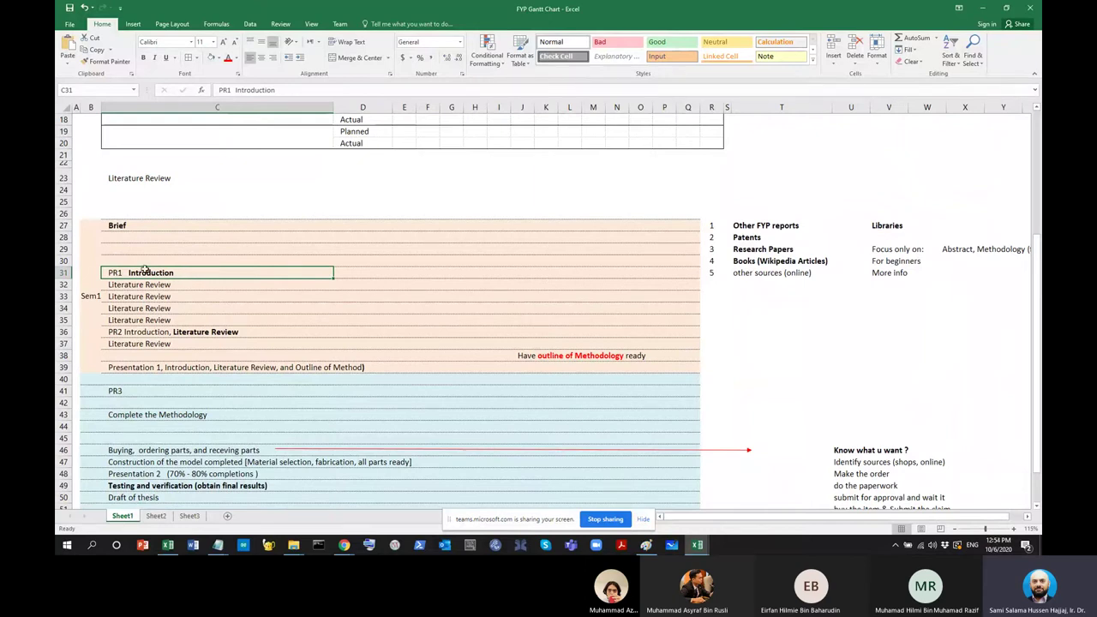
pyautogui.doubleClick(207, 274)
pyautogui.write('+')
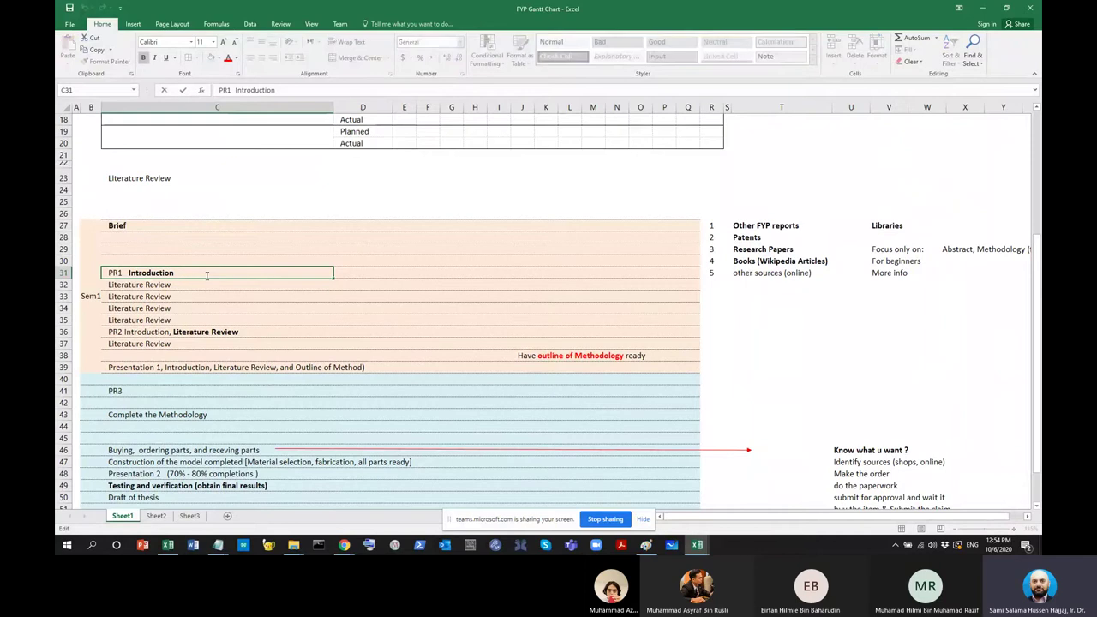
pyautogui.write(' Updated Gantt Charet')
pyautogui.press('BackSpace')
pyautogui.press('BackSpace')
pyautogui.write('t')
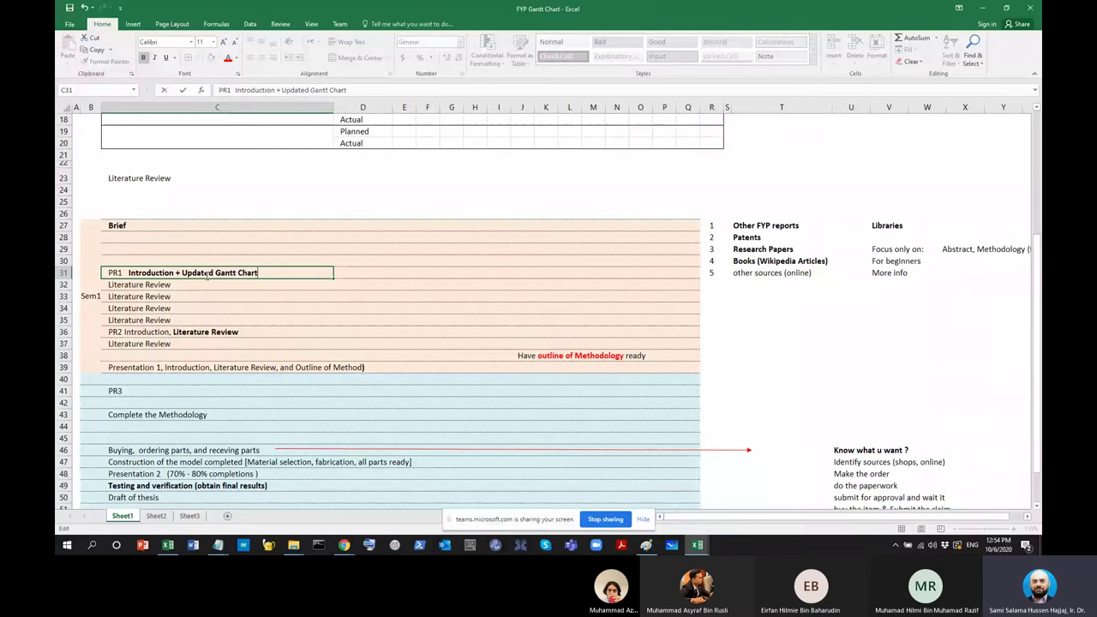
pyautogui.press('Return')
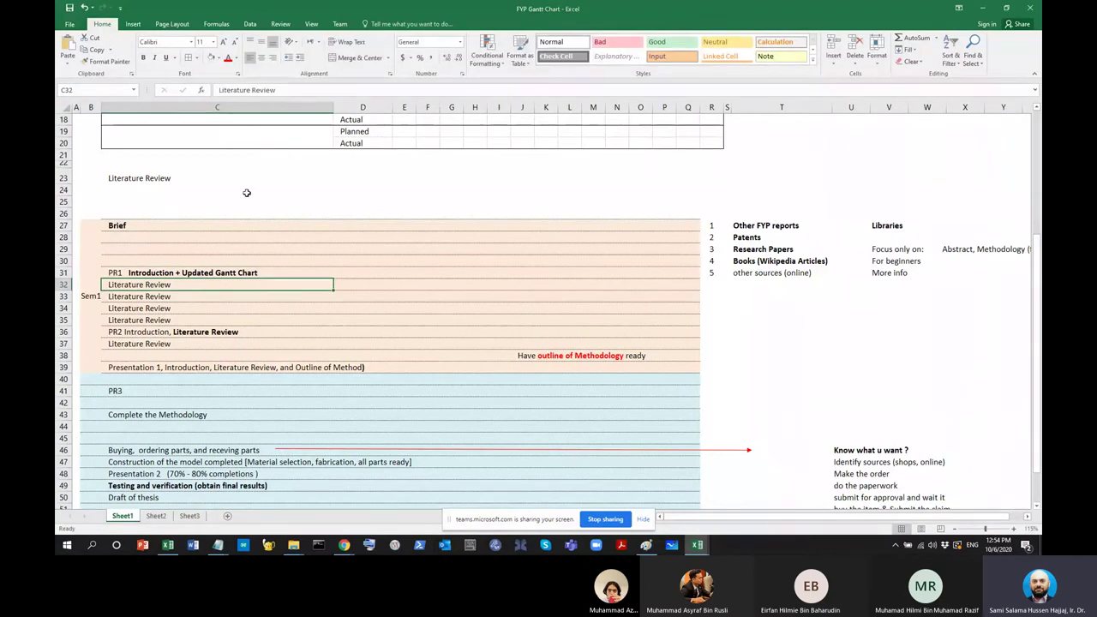
pyautogui.click(213, 300)
pyautogui.click(204, 279)
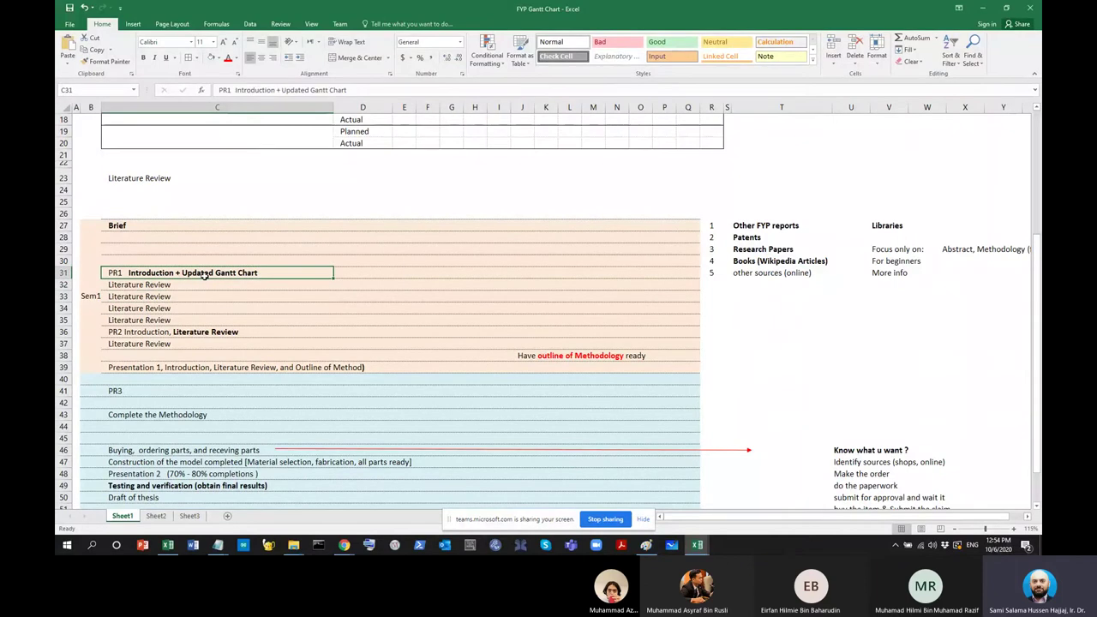
pyautogui.doubleClick(130, 272)
pyautogui.moveTo(129, 273); pyautogui.dragTo(175, 273)
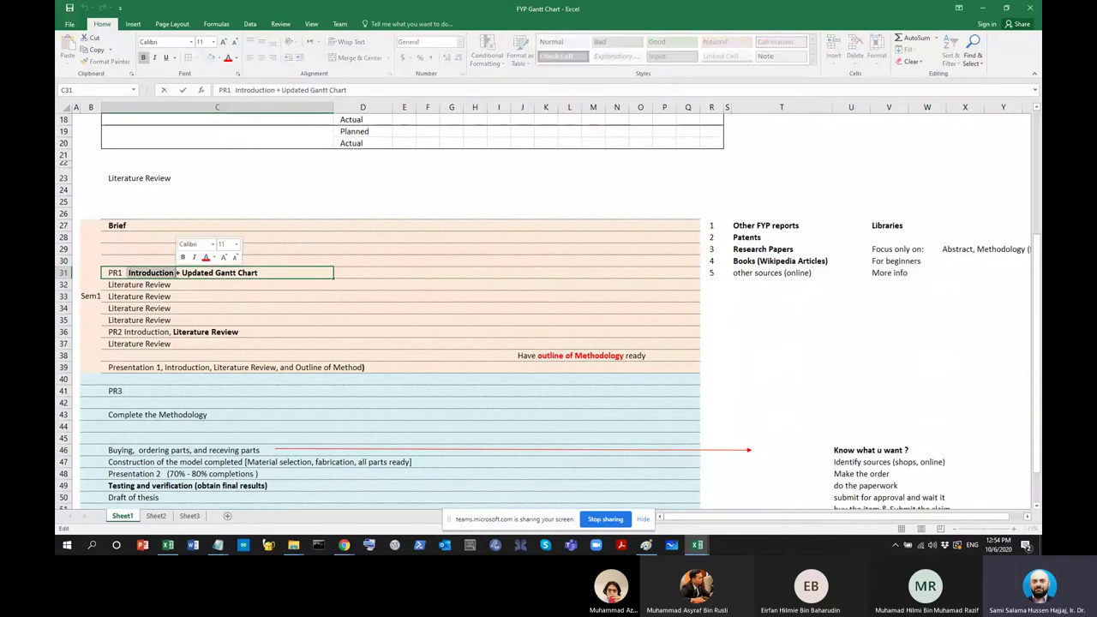
pyautogui.scroll(2, 809, 263)
pyautogui.scroll(-4, 809, 264)
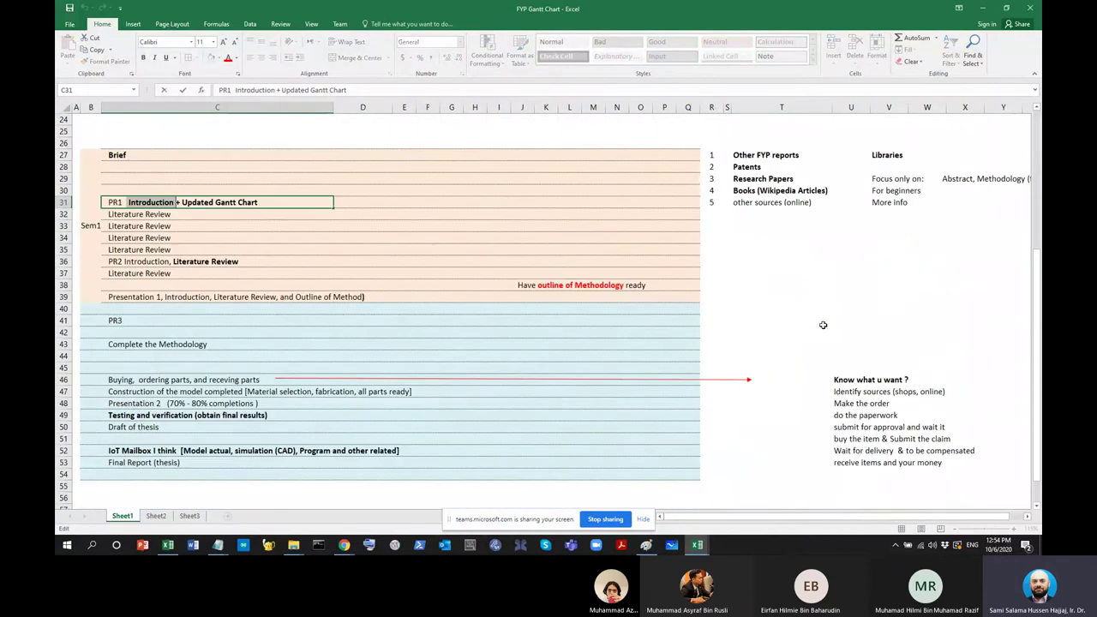
# Enter "Introduction" as a bold heading in cell T33, below the list of sources
pyautogui.click(737, 227)
pyautogui.write('Intr')
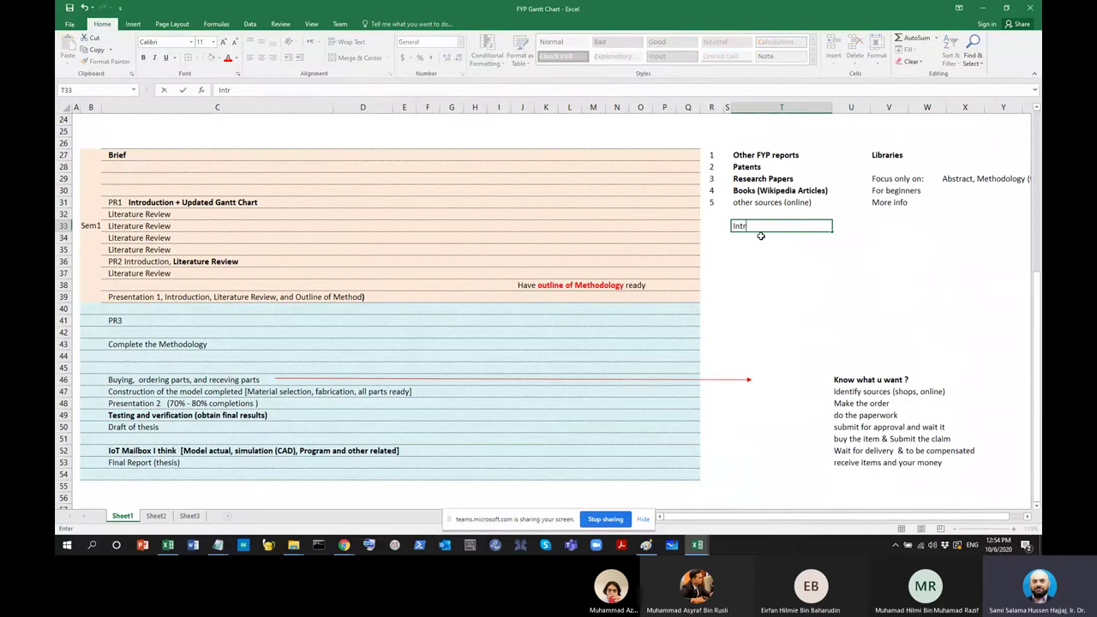
pyautogui.write('oduction')
pyautogui.hotkey('ctrl', 'Return')
pyautogui.hotkey('ctrl', 'b')
pyautogui.press('Down')
pyautogui.press('Right')
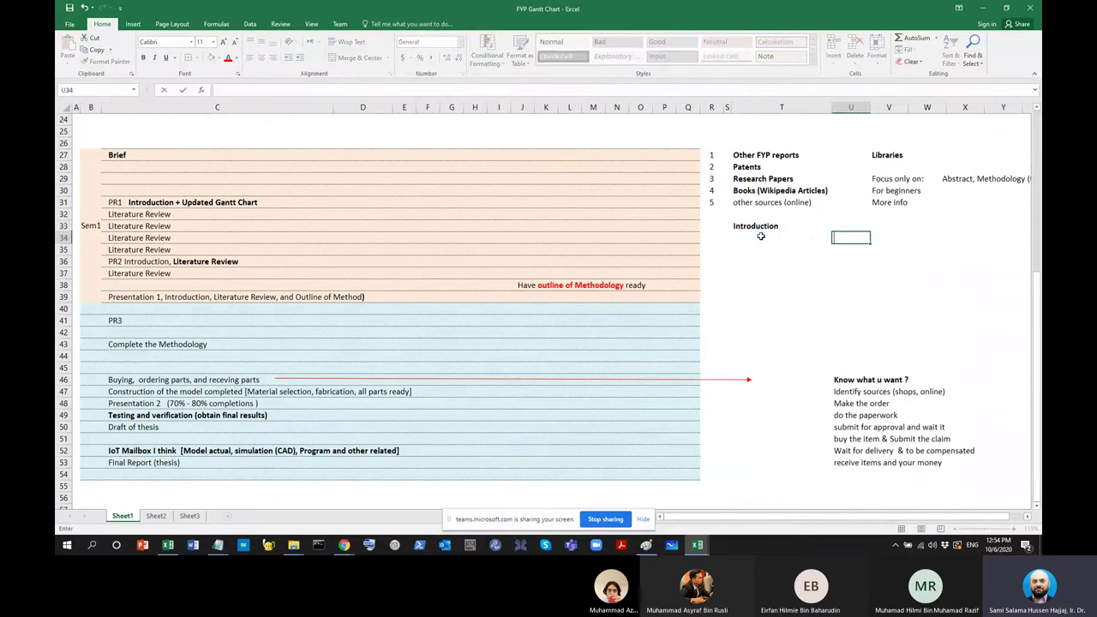
# Enter "Background" in cell T34 under the Introduction heading, and make it bold and indented
pyautogui.click(761, 236)
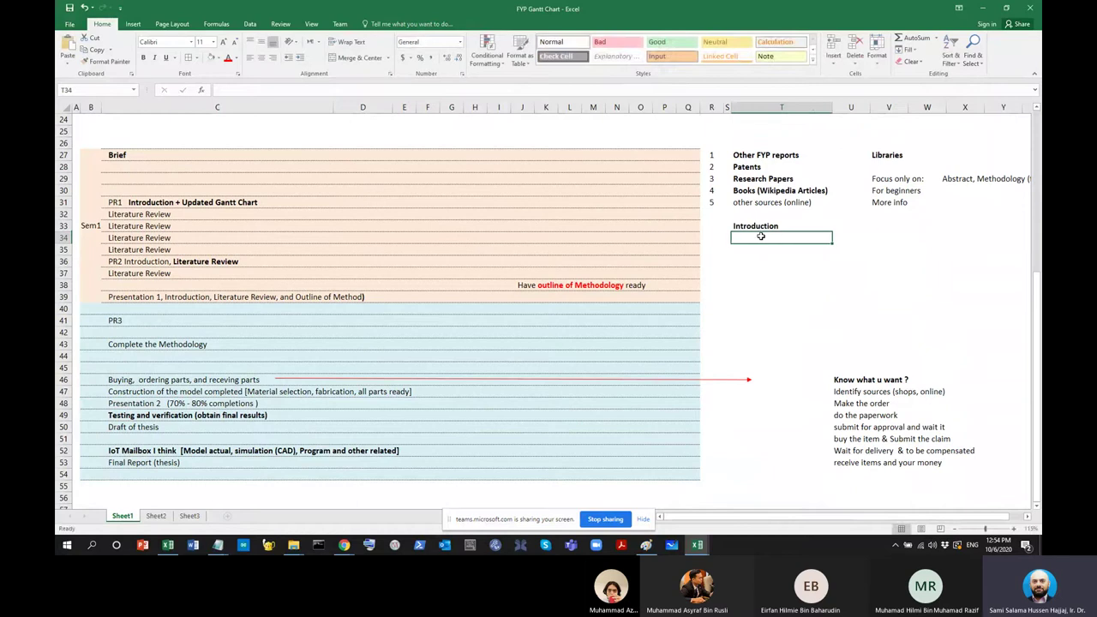
pyautogui.write('Background')
pyautogui.press('Return')
pyautogui.press('Up')
pyautogui.click(143, 58)
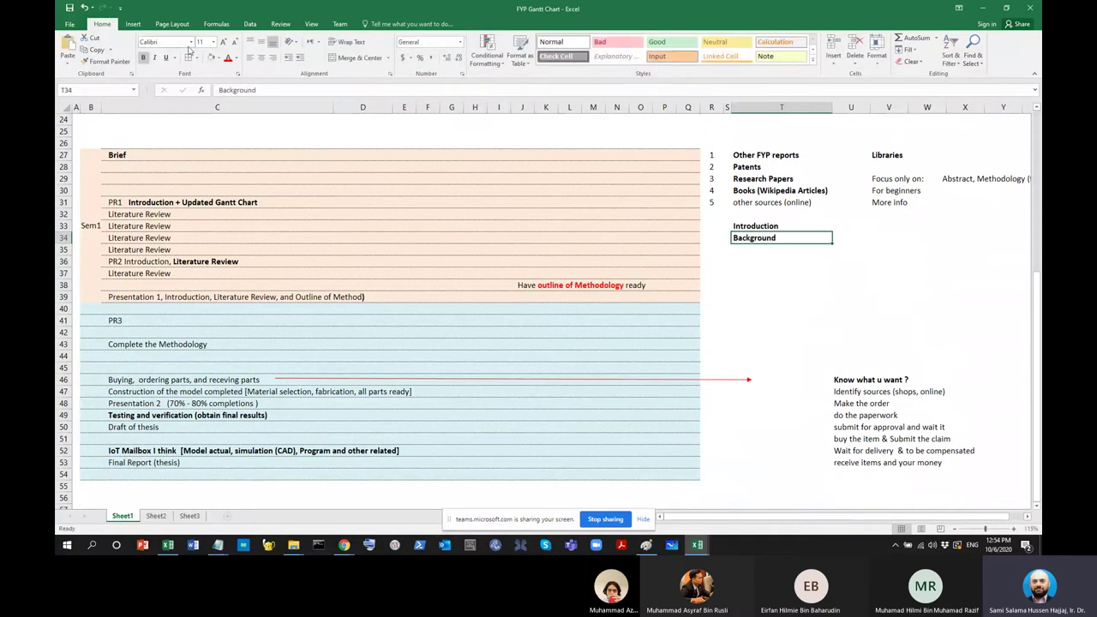
pyautogui.click(300, 56)
pyautogui.click(301, 56)
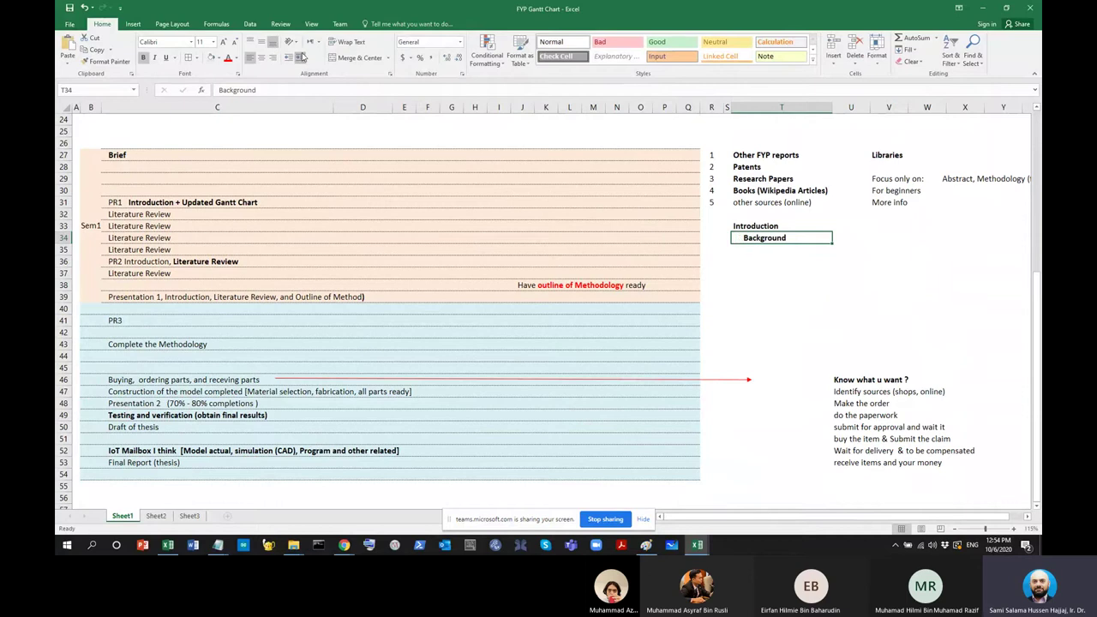
pyautogui.click(786, 249)
pyautogui.click(783, 237)
pyautogui.press('Down')
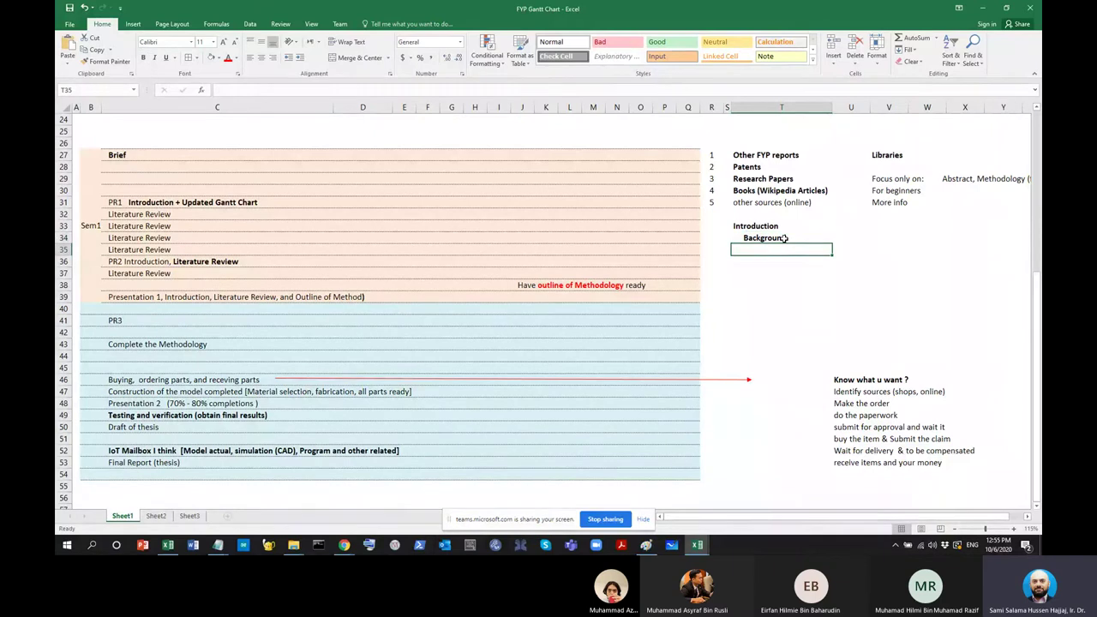
pyautogui.click(784, 237)
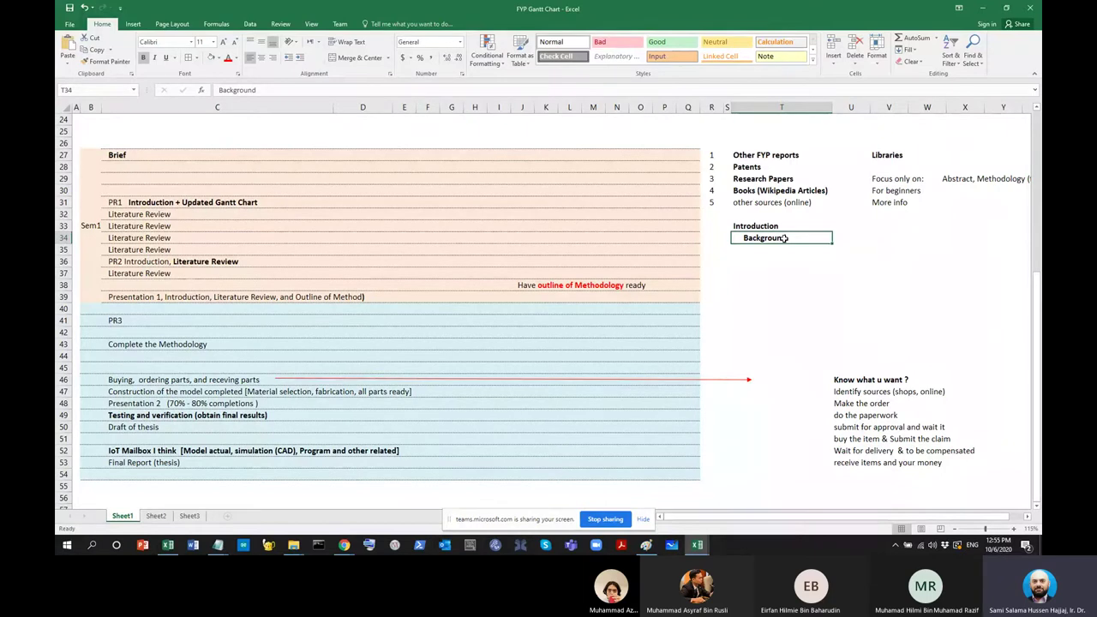
# Enter "IoT in general" in cell U34 beside Background
pyautogui.press('Right')
pyautogui.press('Right')
pyautogui.press('Left')
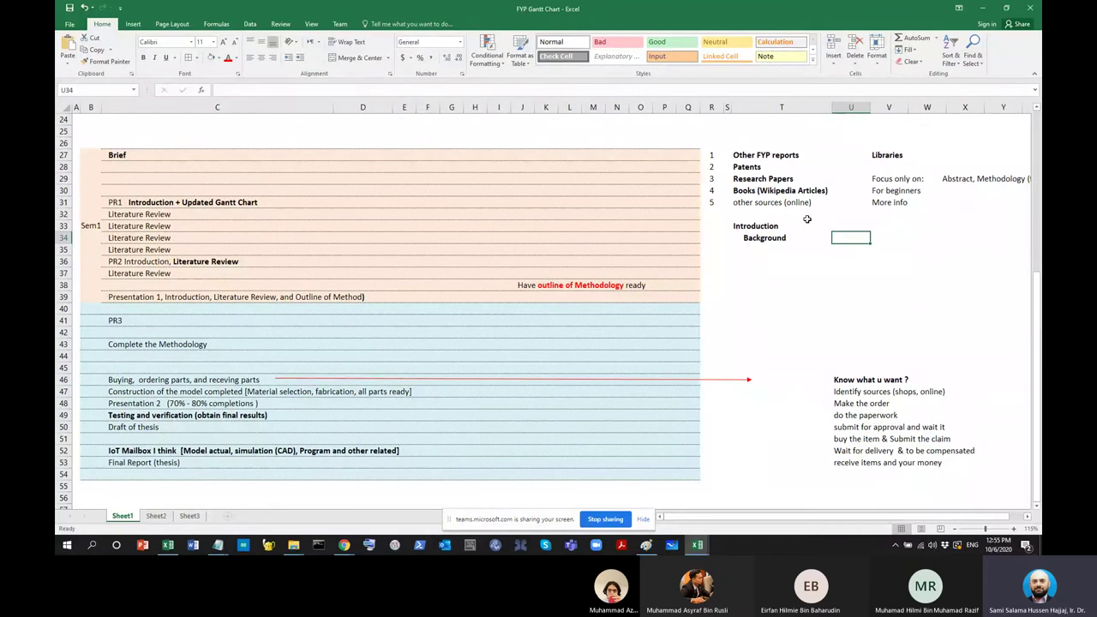
pyautogui.scroll(-2, 176, 310)
pyautogui.scroll(-2, 176, 310)
pyautogui.scroll(8, 306, 380)
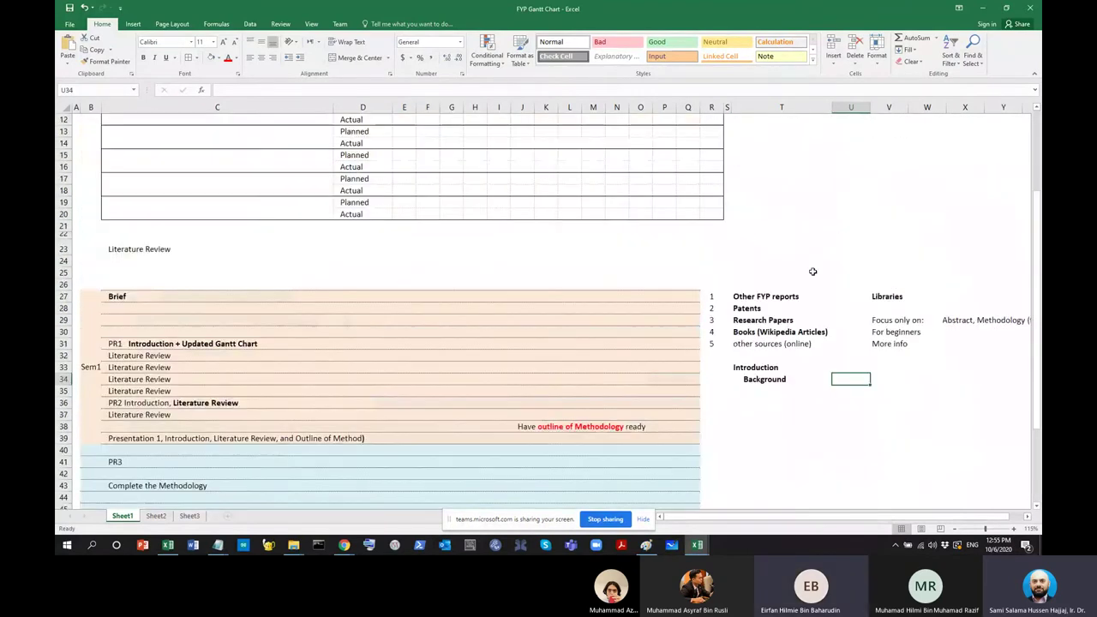
pyautogui.scroll(1, 852, 395)
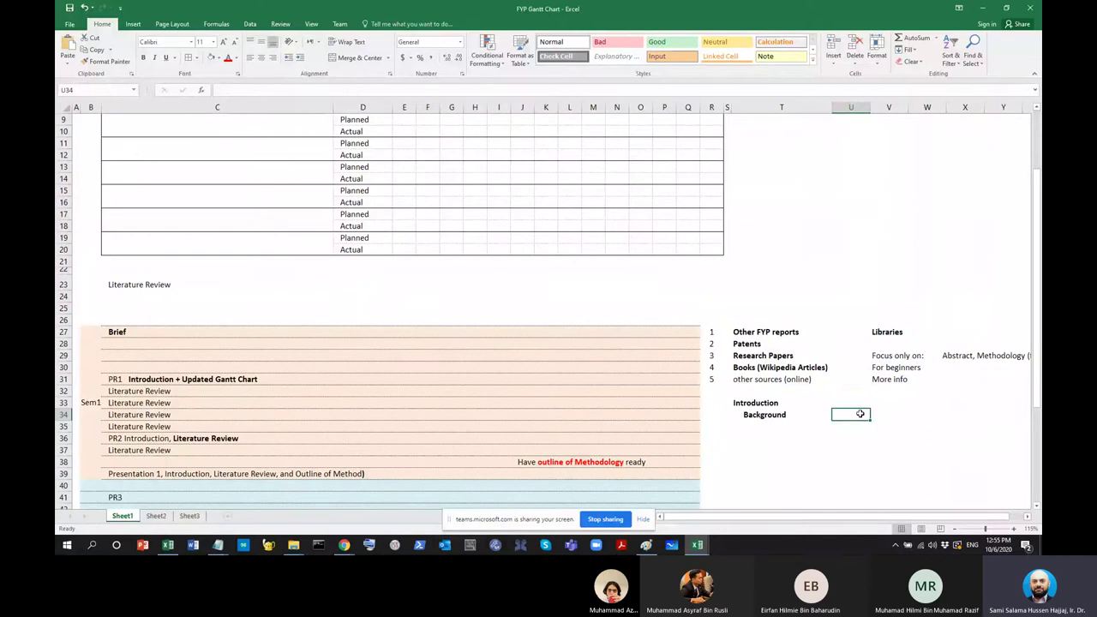
pyautogui.write('IoT')
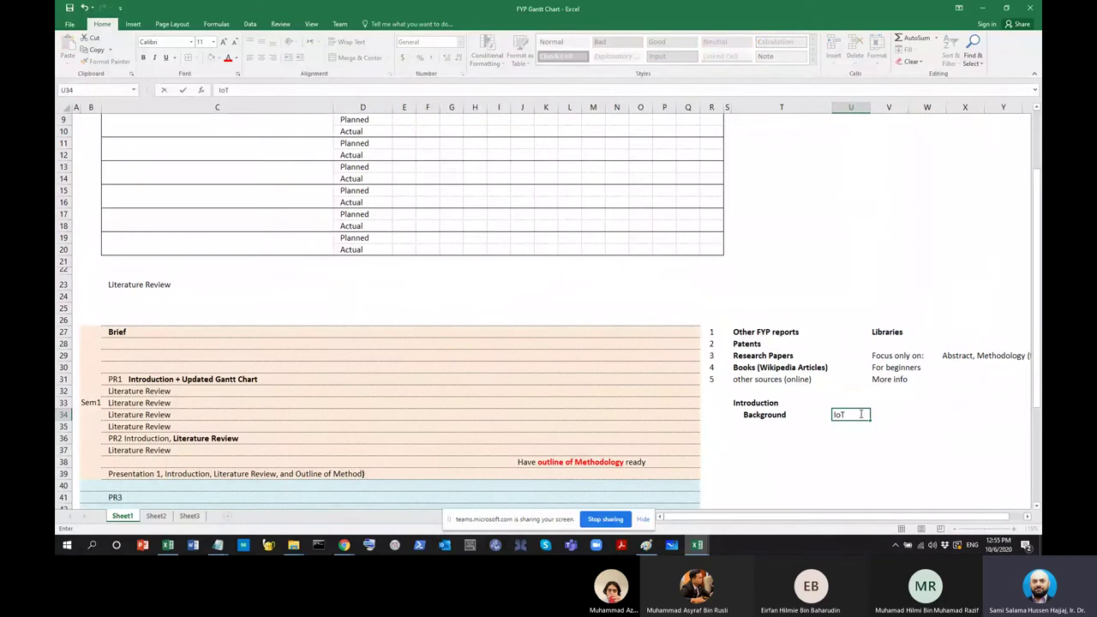
pyautogui.write(' in general')
pyautogui.press('Return')
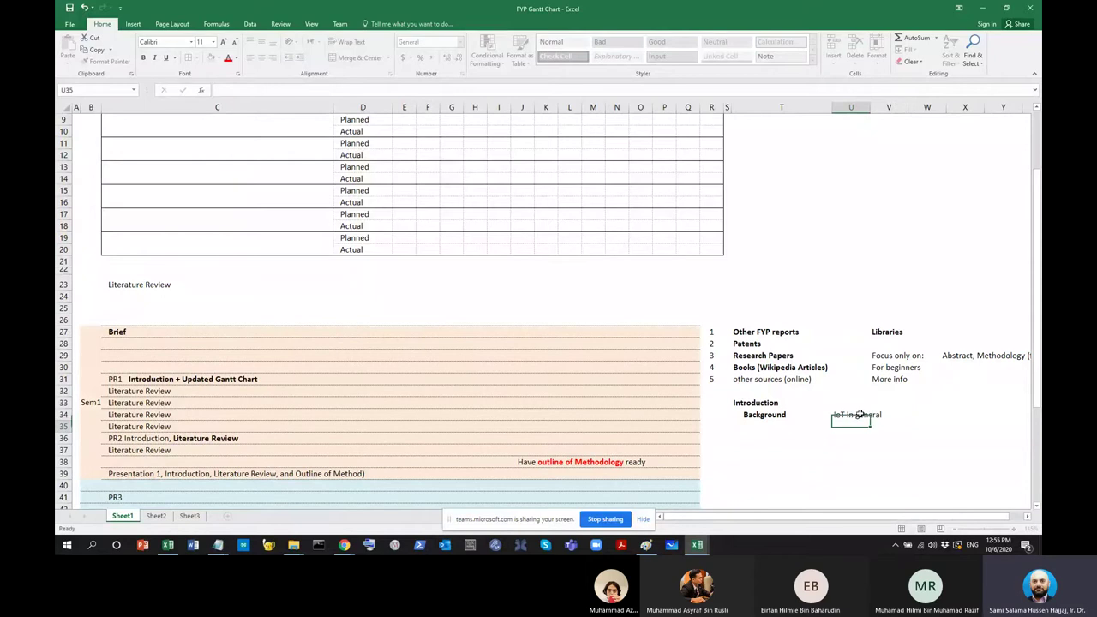
# Enter "Mailboxes and its purpose and so on" in cell U35, directly below the IoT entry
pyautogui.write('Mailboxze')
pyautogui.press('BackSpace')
pyautogui.press('BackSpace')
pyautogui.write('es')
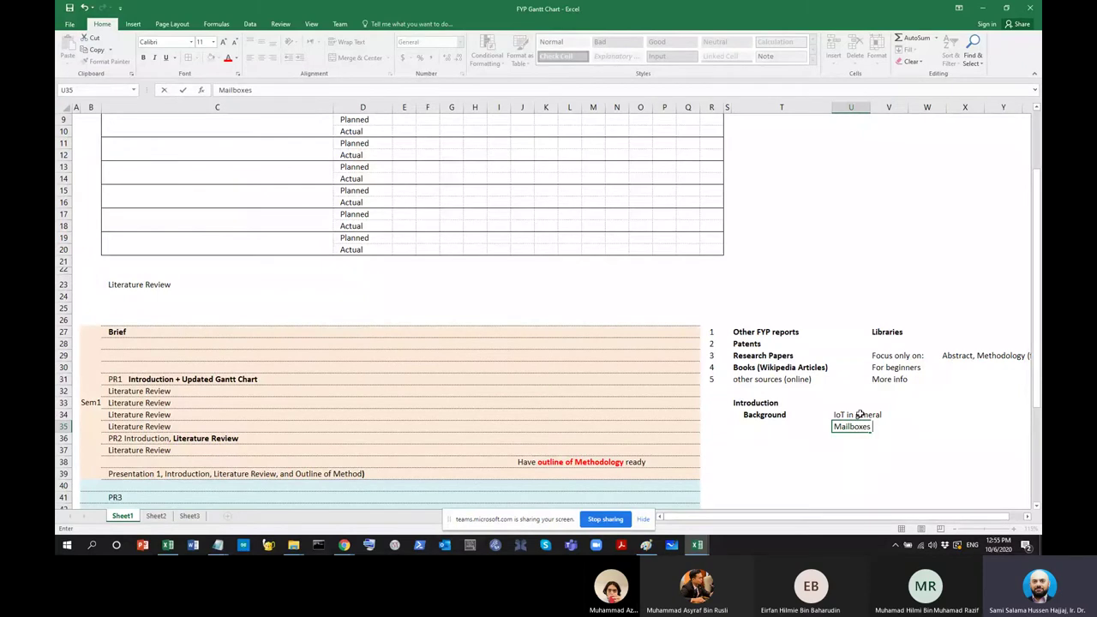
pyautogui.write('and its purpose and')
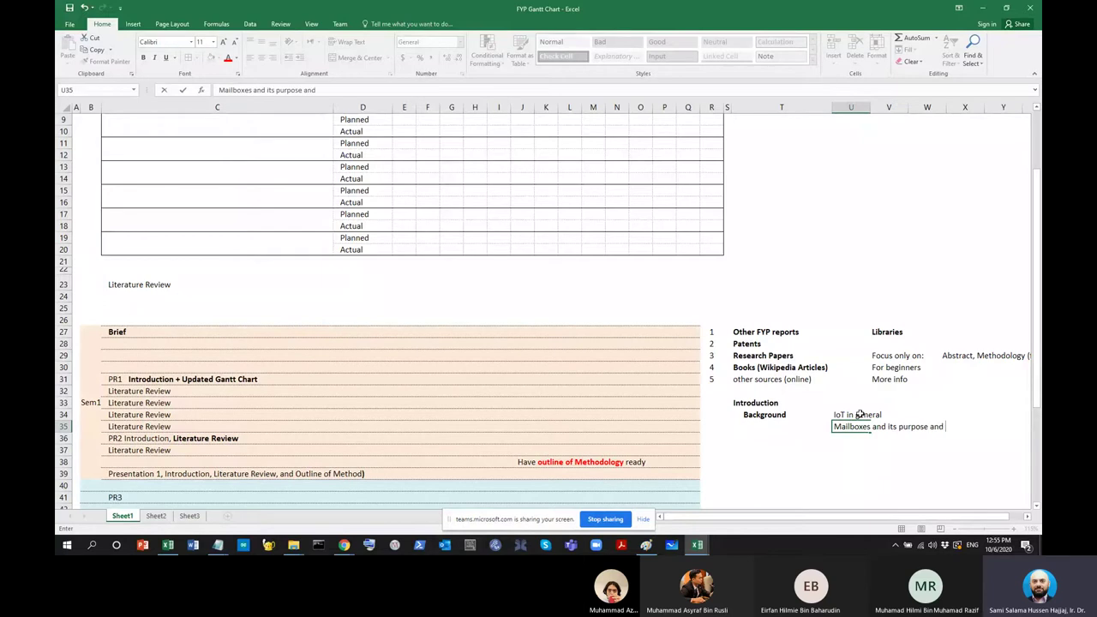
pyautogui.write(' so on')
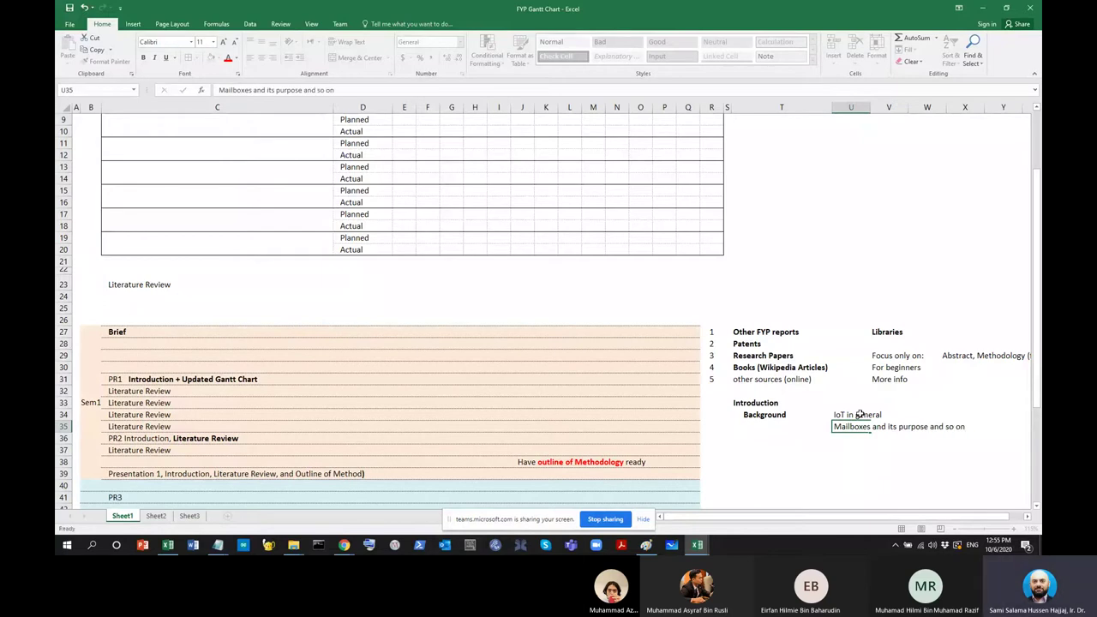
pyautogui.press('Return')
pyautogui.press('Left')
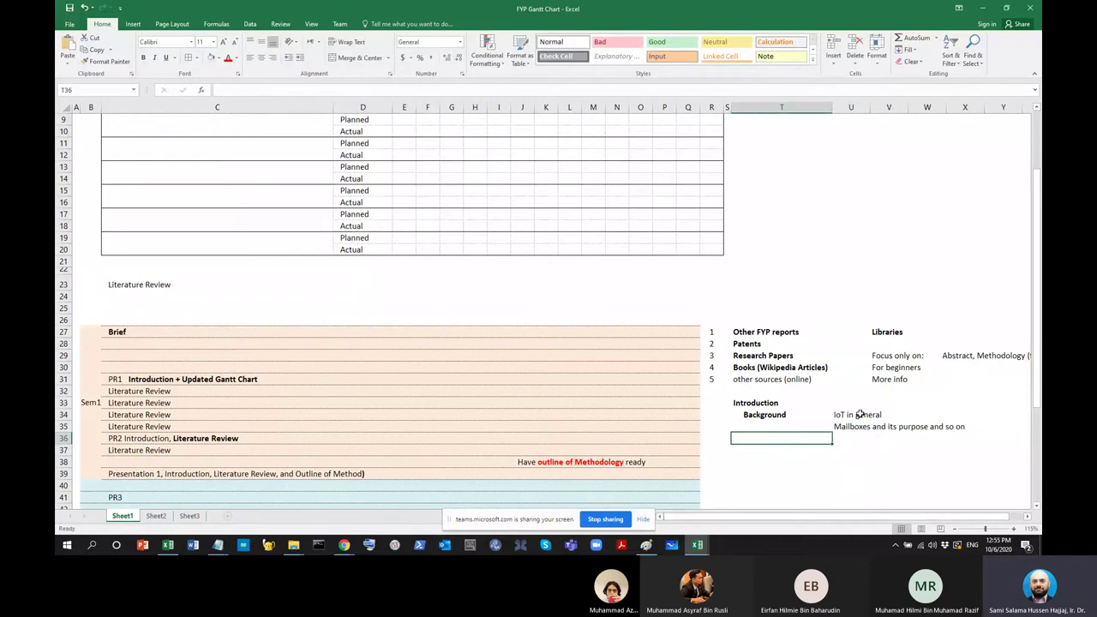
# Copy the Background heading to cell T37 and replace its text with "Problem", keeping the bold, indented style
pyautogui.press('Up')
pyautogui.press('Up')
pyautogui.press('Up')
pyautogui.press('Down')
pyautogui.hotkey('ctrl', 'c')
pyautogui.press('Down')
pyautogui.press('Down')
pyautogui.hotkey('ctrl', 'v')
pyautogui.press('Up')
pyautogui.press('Down')
pyautogui.write('Problem')
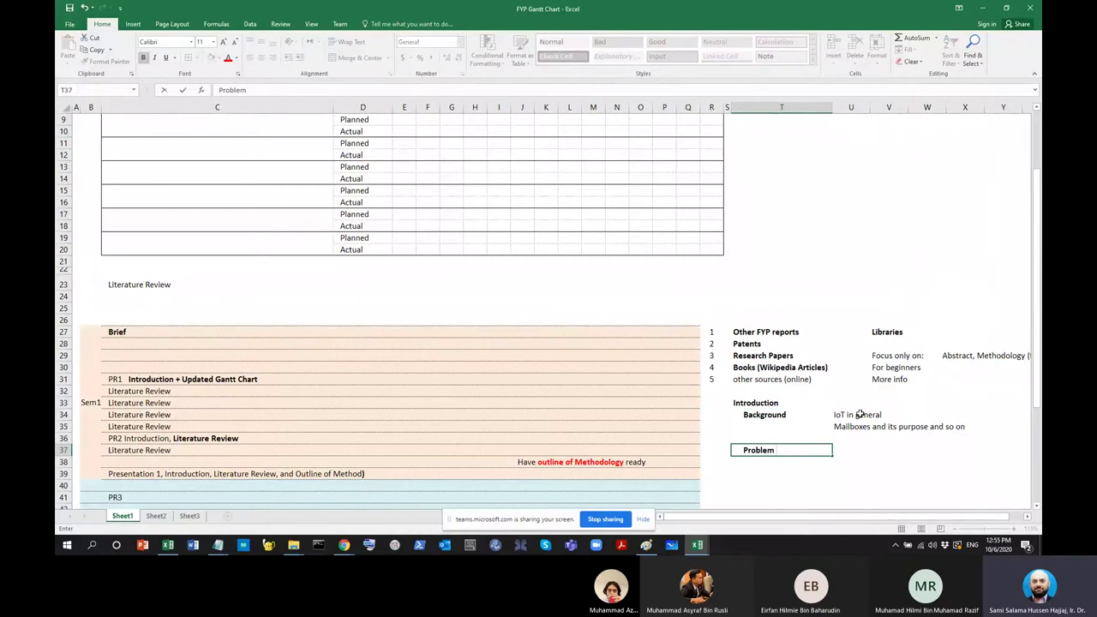
# Enter "Deliver ppl arrive when no one at home" in cell U37 beside Problem
pyautogui.press('Up')
pyautogui.press('Right')
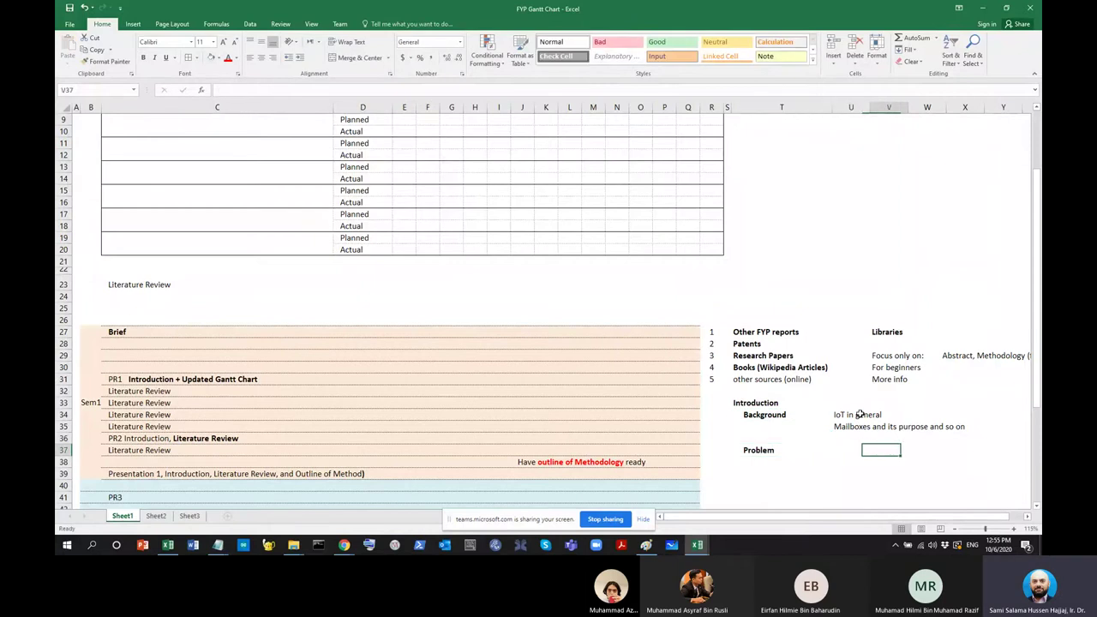
pyautogui.scroll(-5, 984, 392)
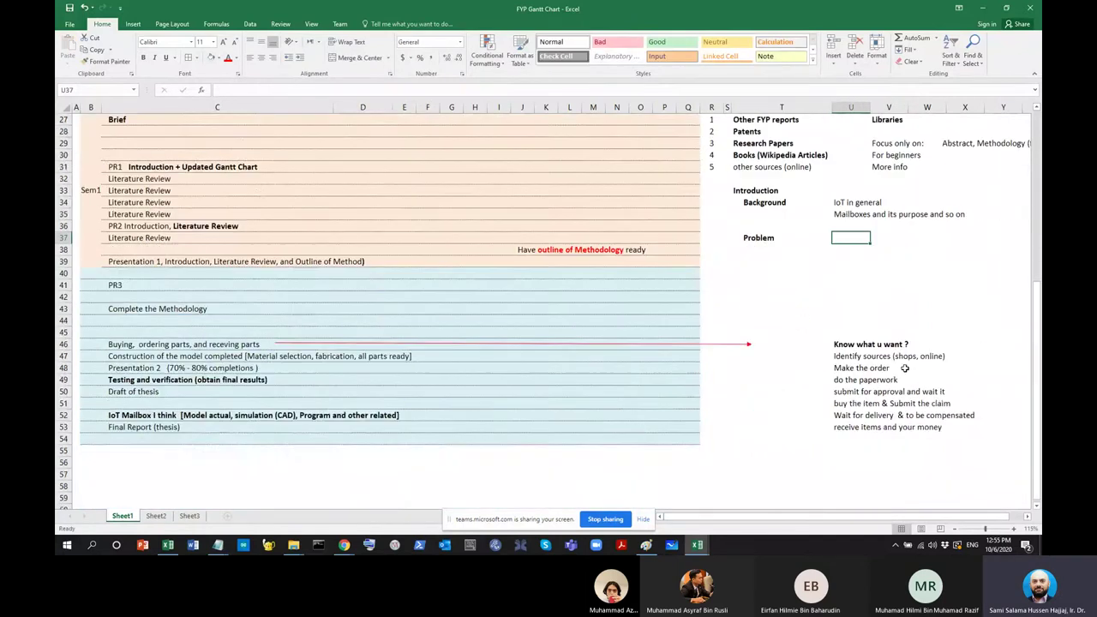
pyautogui.scroll(1, 905, 368)
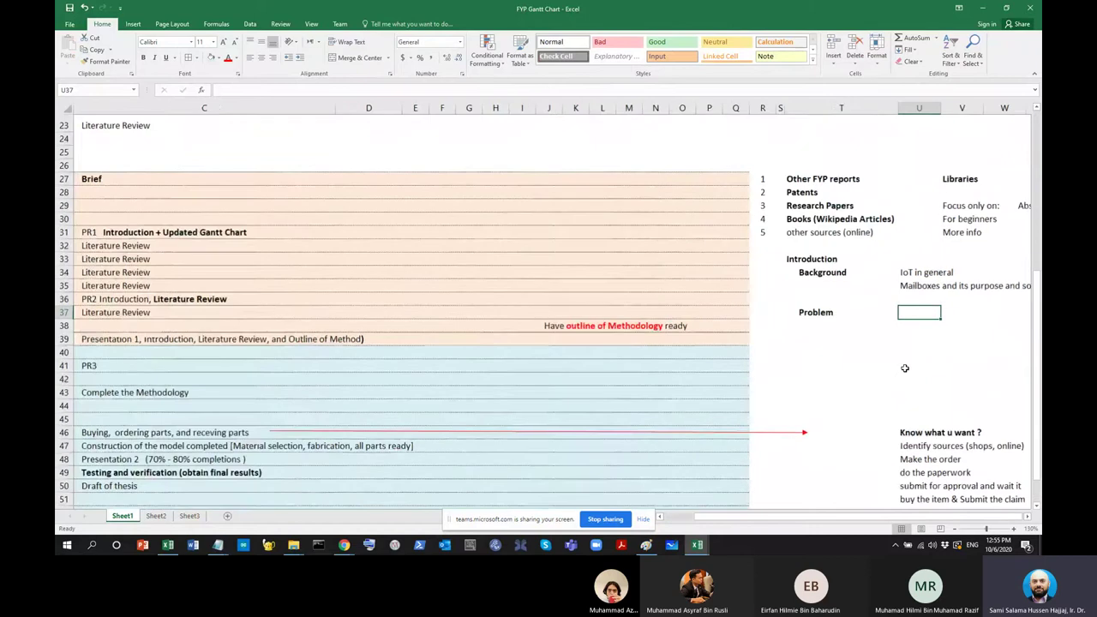
pyautogui.keyDown('ctrl'); pyautogui.scroll(2, 905, 368); pyautogui.keyUp('ctrl')
pyautogui.click(1027, 519)
pyautogui.hscroll(3, 1027, 519)
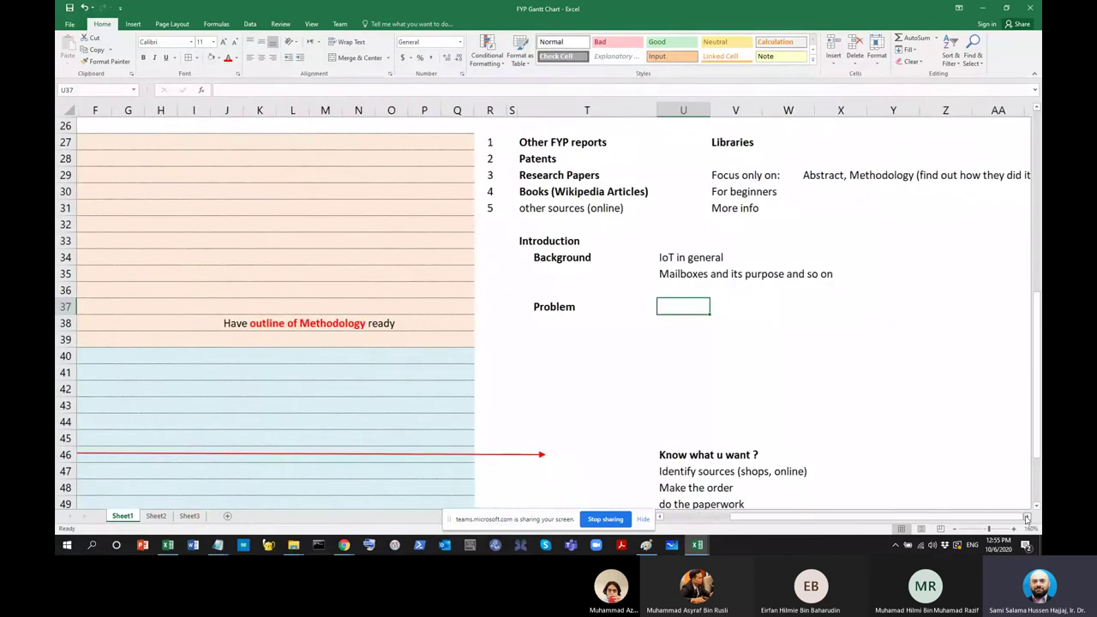
pyautogui.keyDown('ctrl'); pyautogui.scroll(2, 815, 460); pyautogui.keyUp('ctrl')
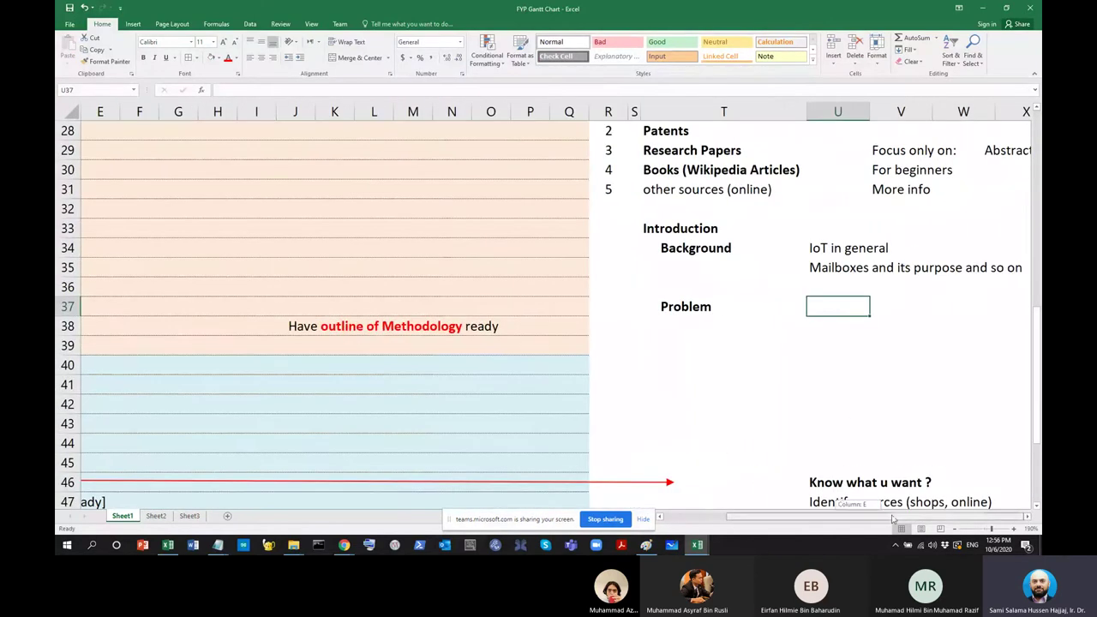
pyautogui.click(1027, 519)
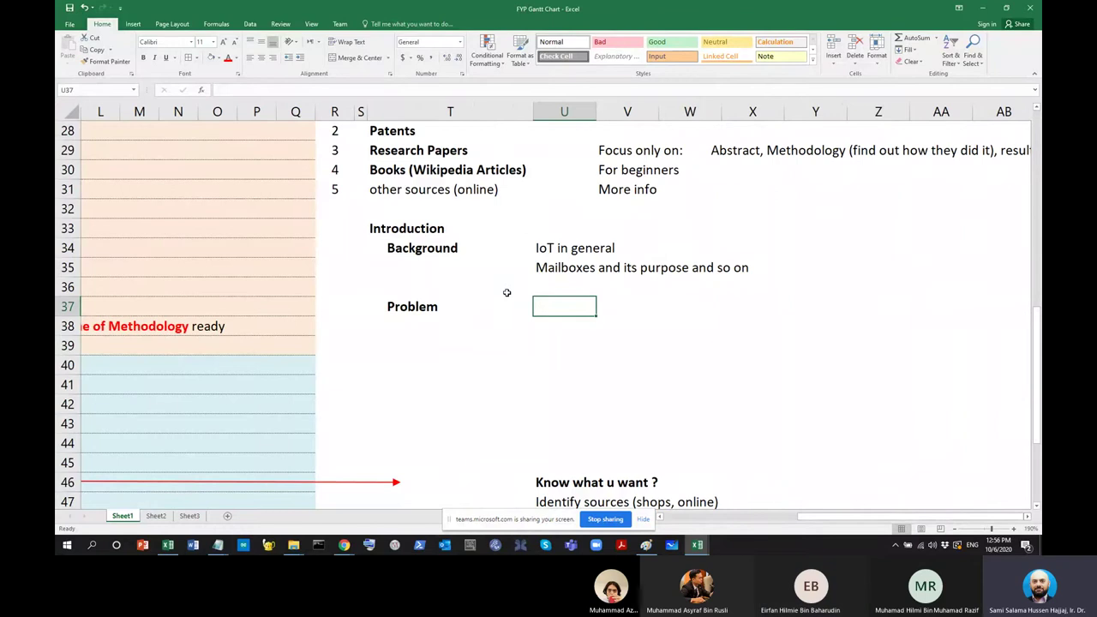
pyautogui.write('PDeli')
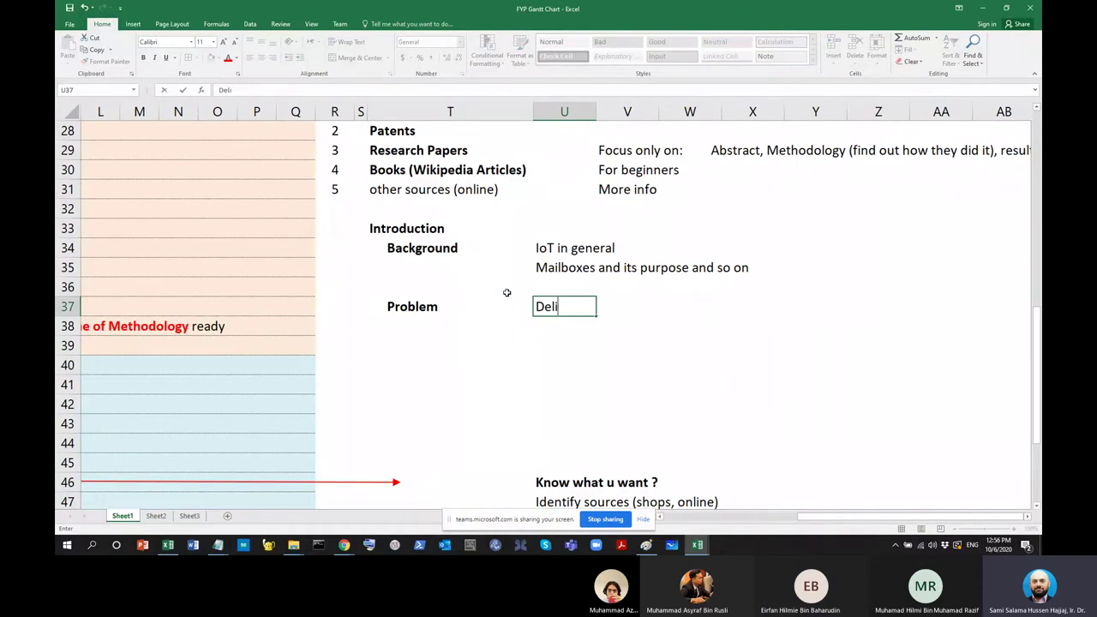
pyautogui.write('ver ppl arr')
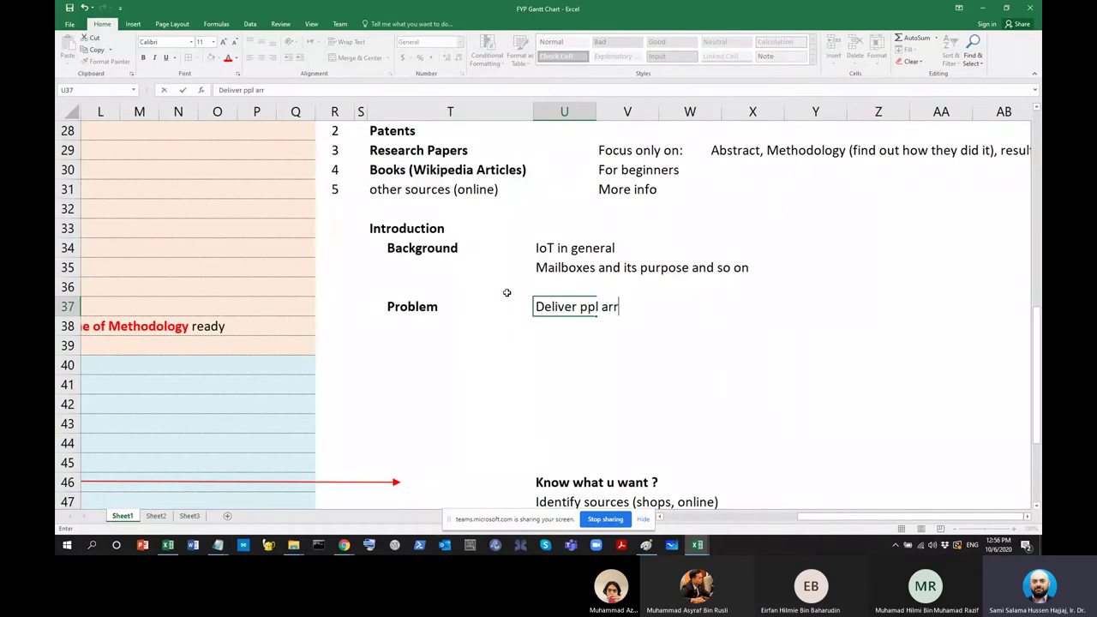
pyautogui.write('ive when no ')
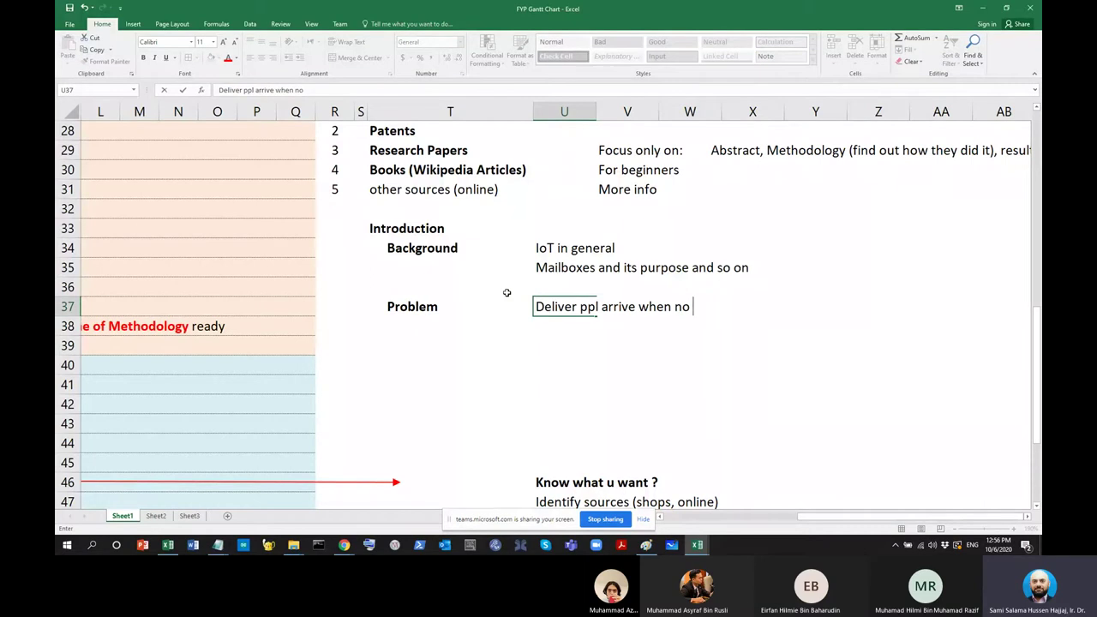
pyautogui.write('one att home')
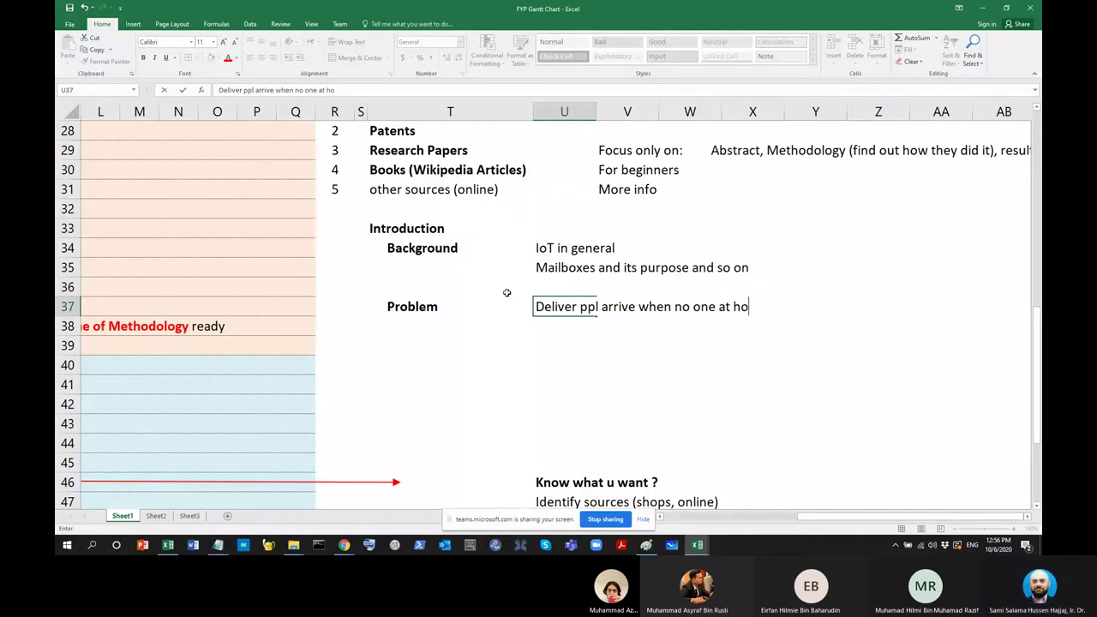
pyautogui.press('Return')
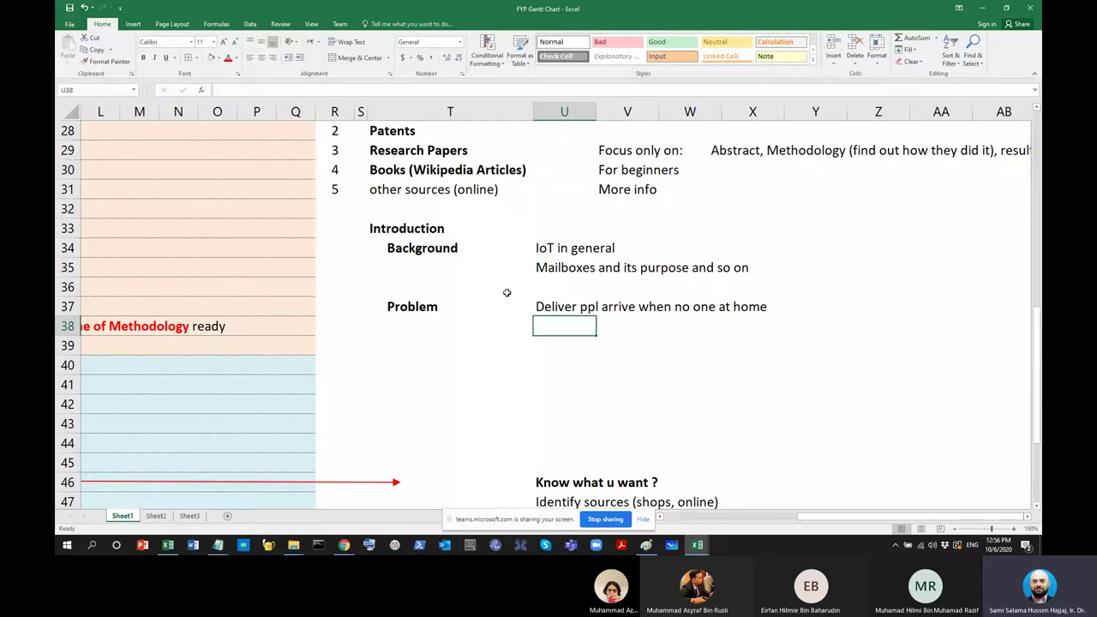
# Enter "explain more about the problem" in cell U38, directly below the delivery entry
pyautogui.write('explain m')
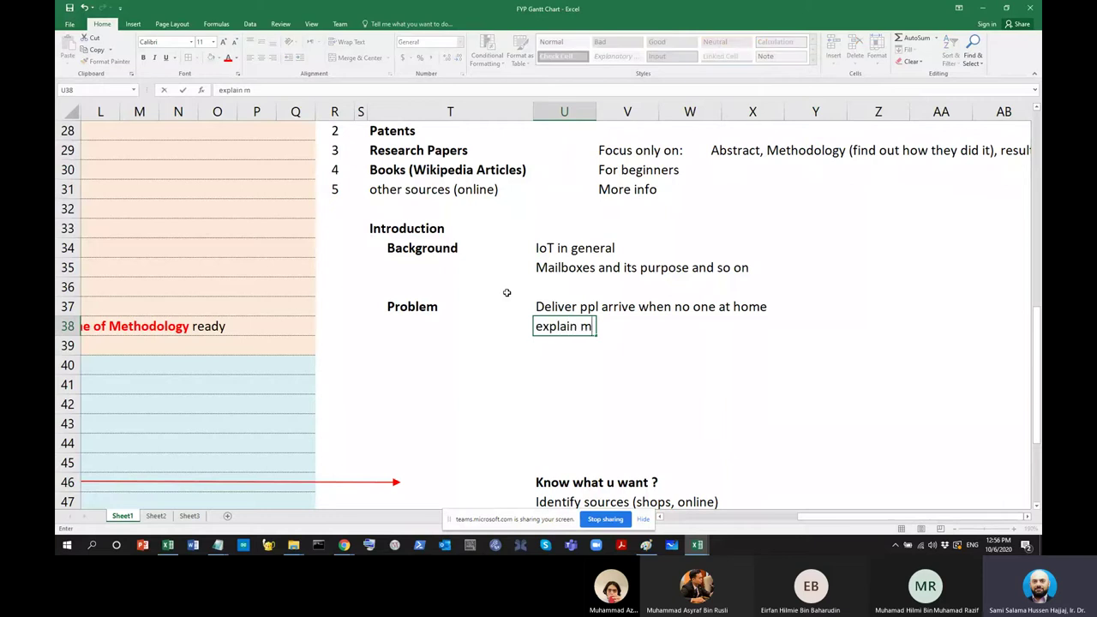
pyautogui.write('ore about the problem')
pyautogui.press('Return')
pyautogui.press('Return')
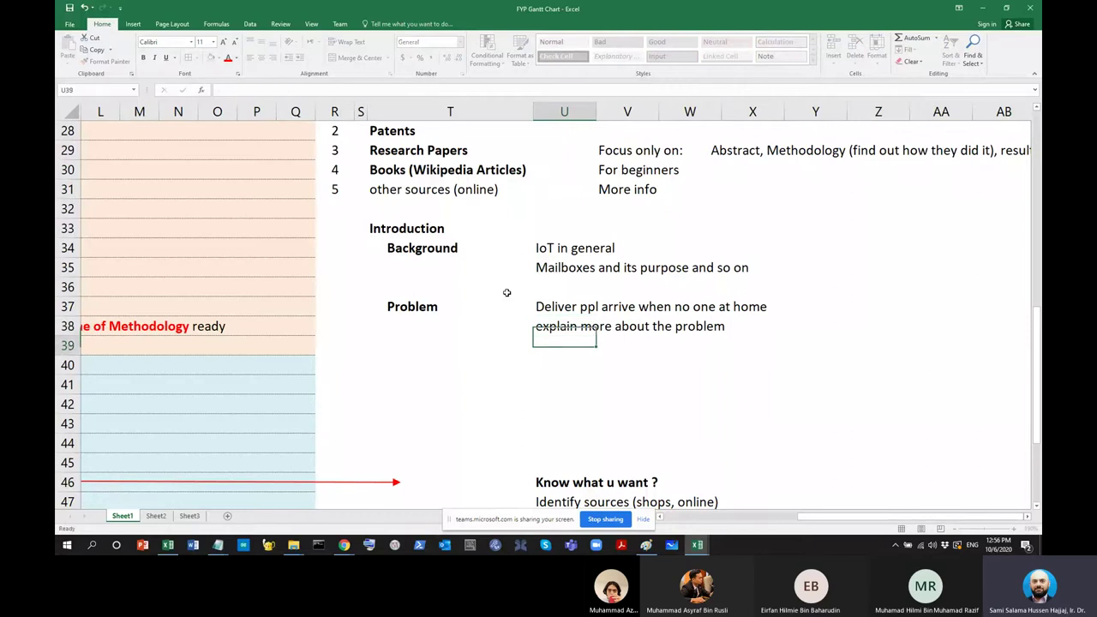
# Enter "Proposed Hypothesis" in cell T40 below the Problem section, and make it bold and indented
pyautogui.press('Left')
pyautogui.press('Left')
pyautogui.press('Up')
pyautogui.press('Right')
pyautogui.press('Down')
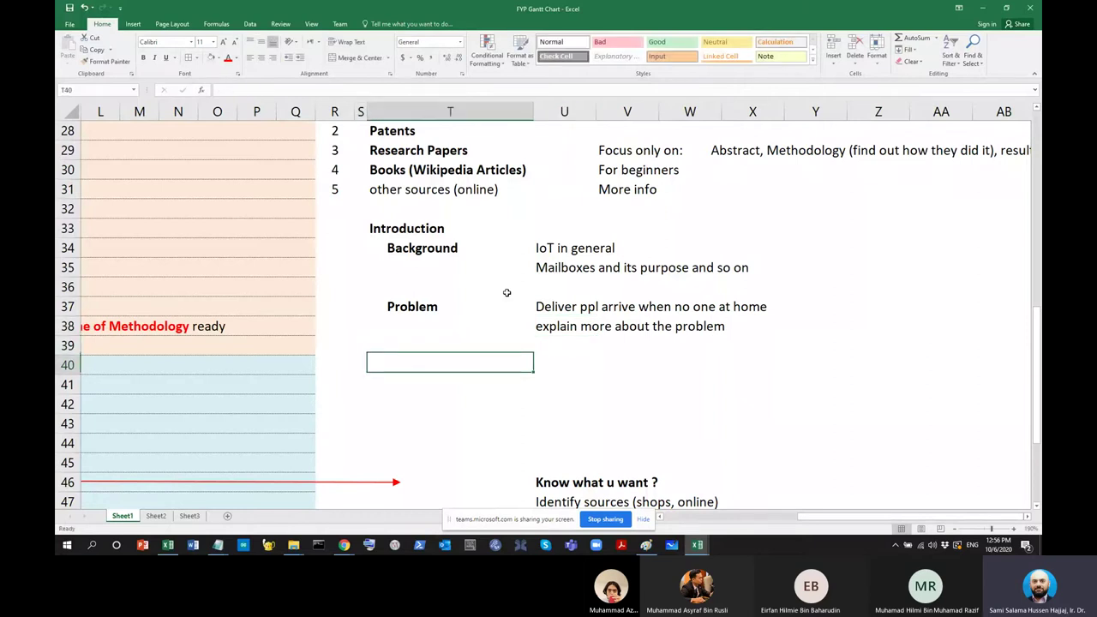
pyautogui.write('Propos')
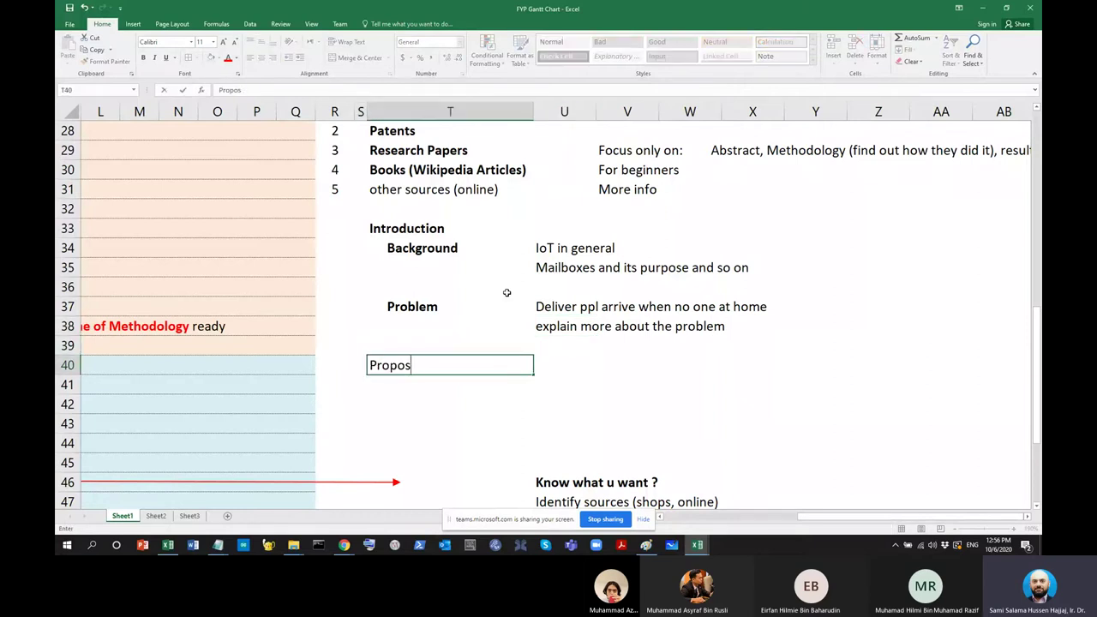
pyautogui.write('ed Hyoothesis')
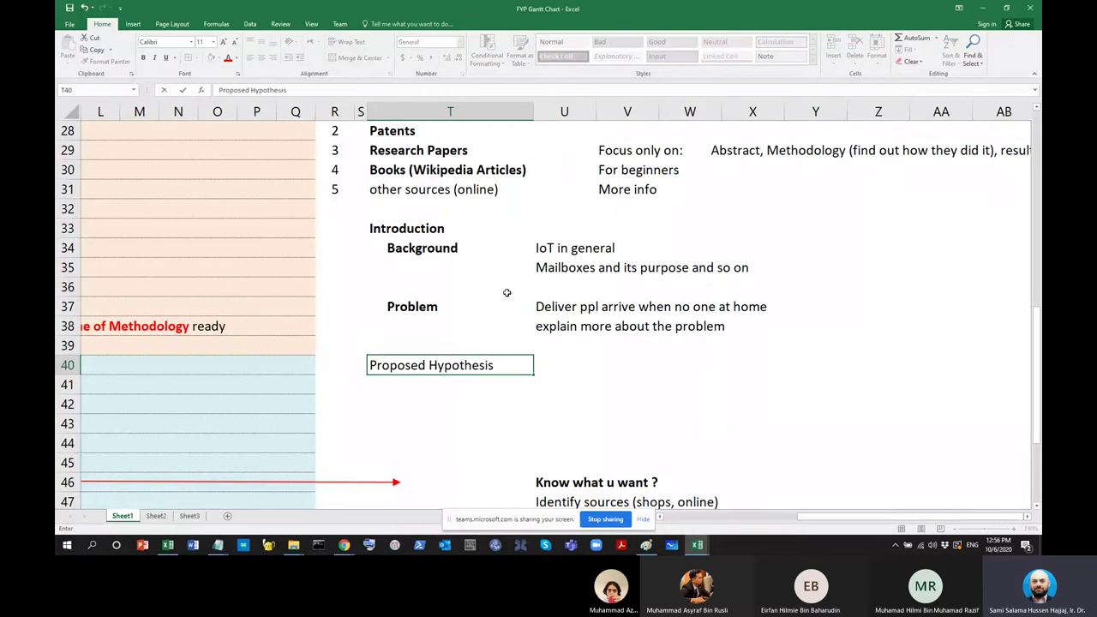
pyautogui.hotkey('ctrl', 'Return')
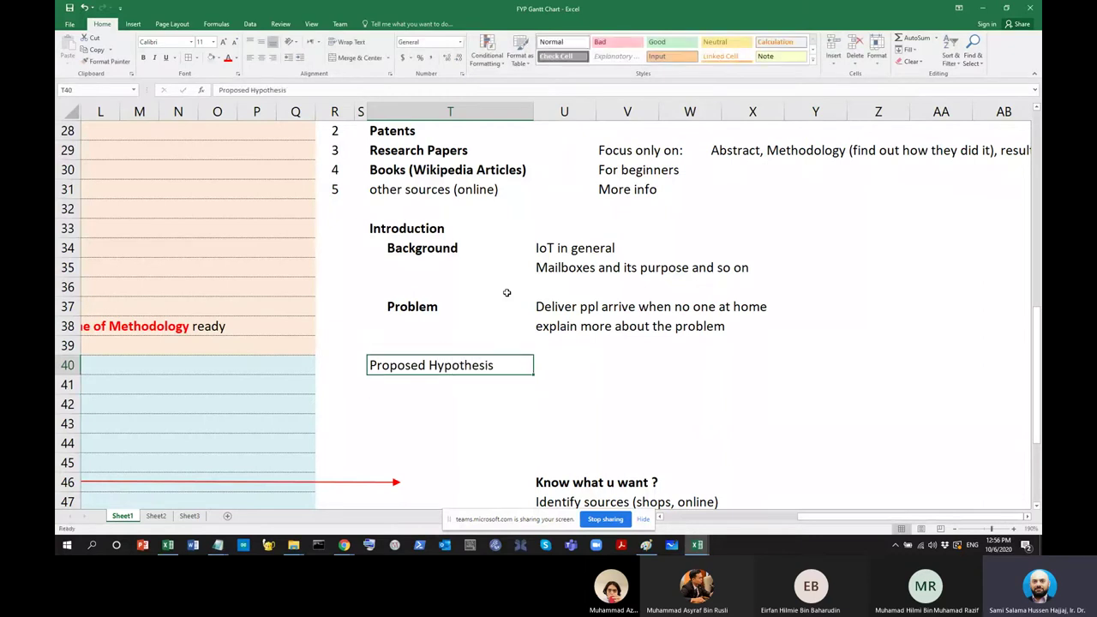
pyautogui.click(299, 59)
pyautogui.click(299, 58)
pyautogui.click(143, 58)
# Merge cells U40 to X40 beside Proposed Hypothesis into a single cell
pyautogui.click(589, 367)
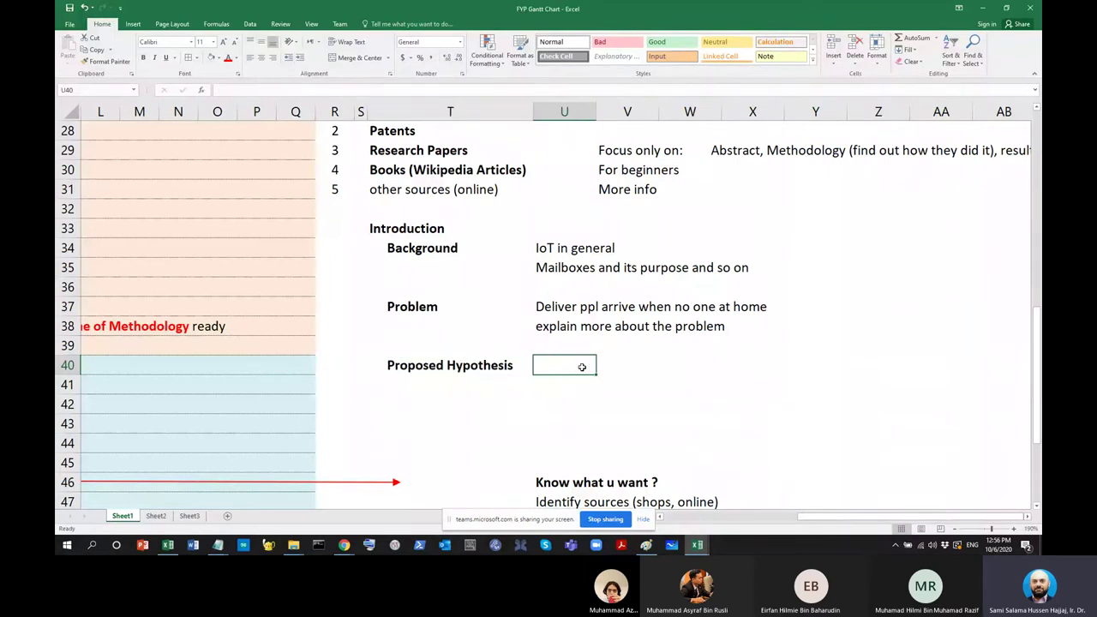
pyautogui.moveTo(589, 367); pyautogui.dragTo(776, 365)
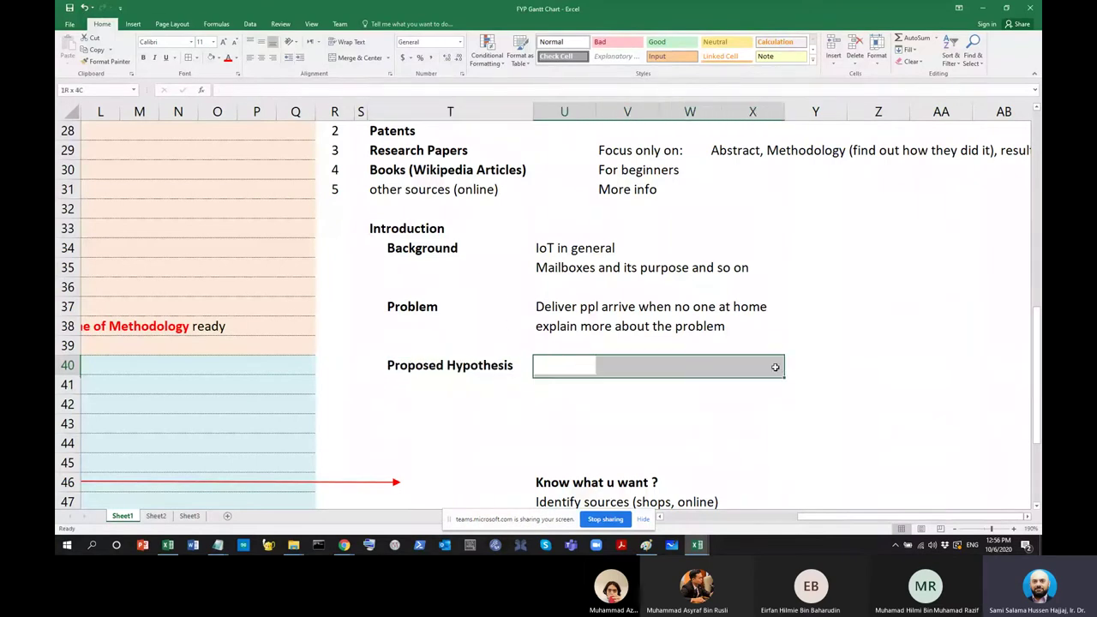
pyautogui.click(388, 57)
pyautogui.click(375, 84)
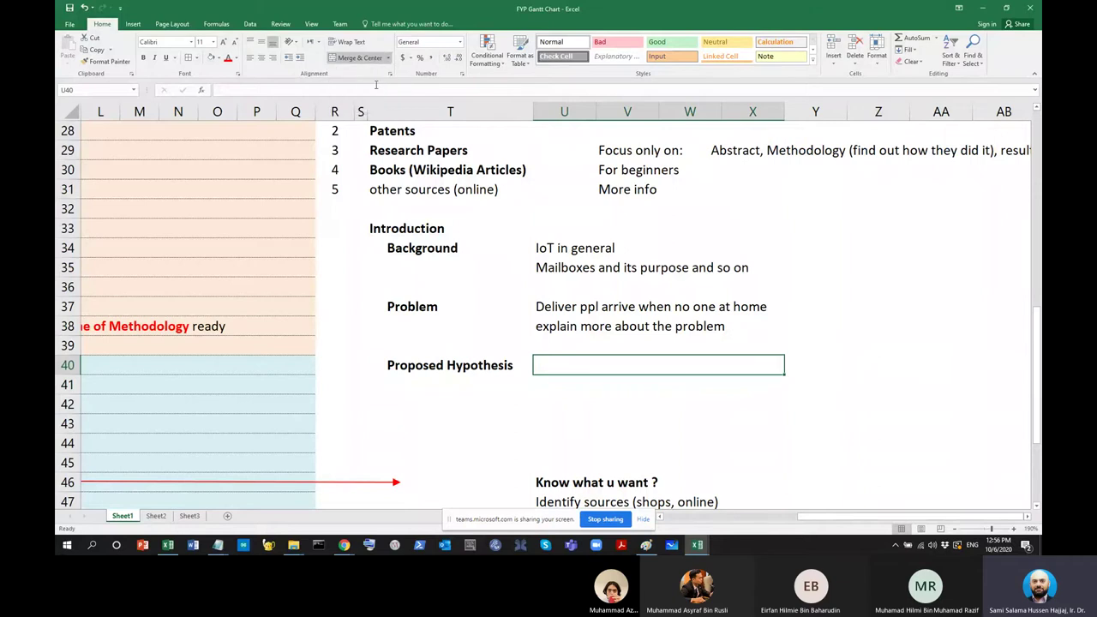